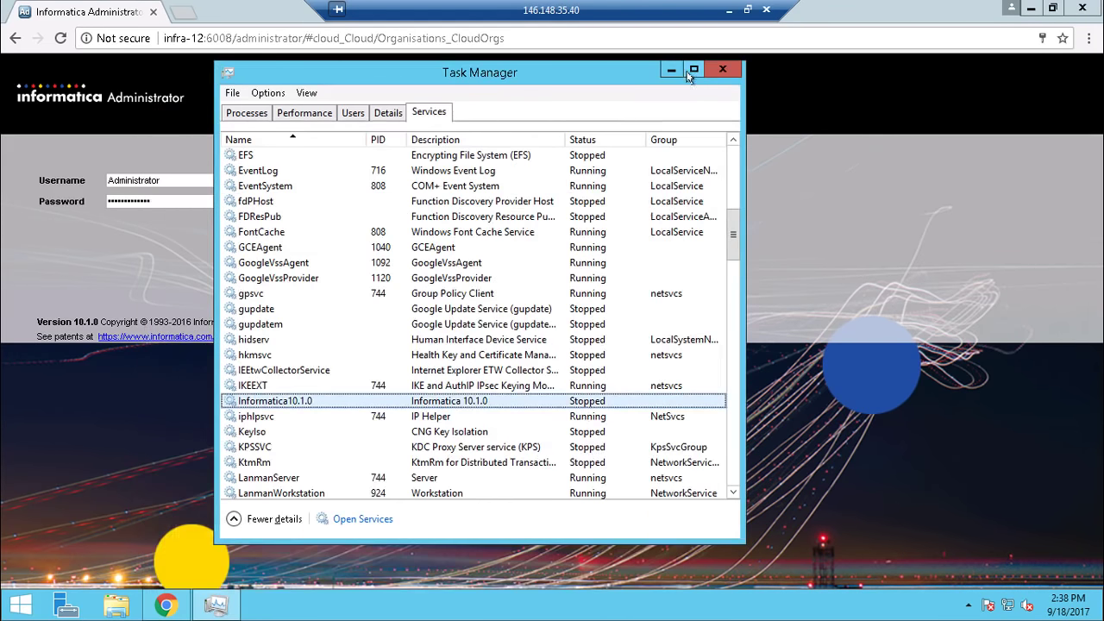
Start the Informatica10.1.0 service from Task Manager, then minimize Task Manager to reveal the login page.
right_click(374, 403)
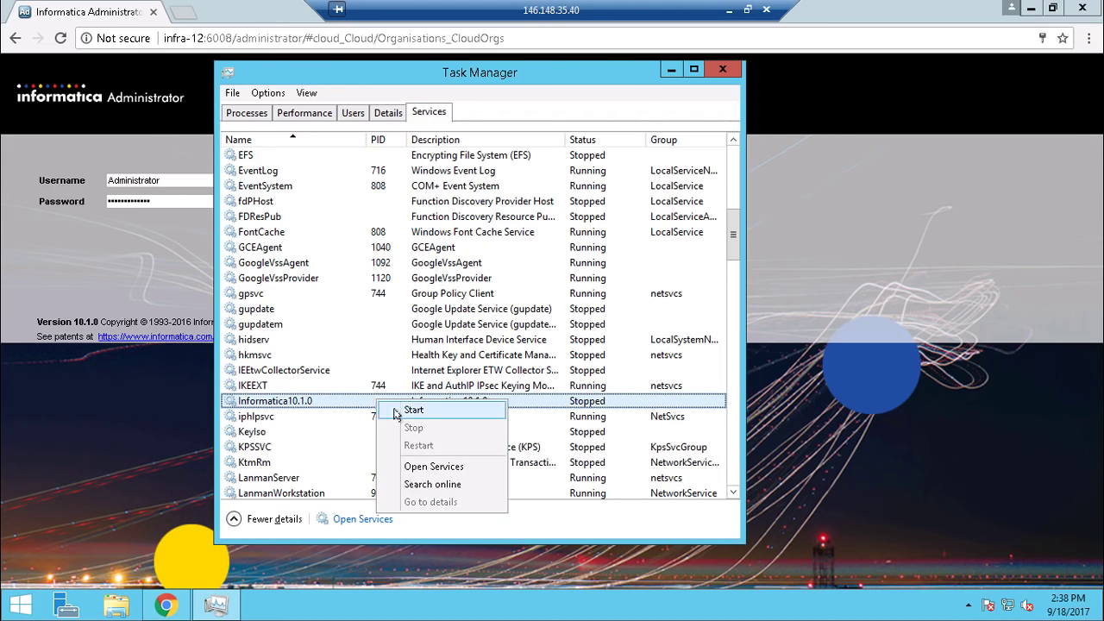
click(414, 410)
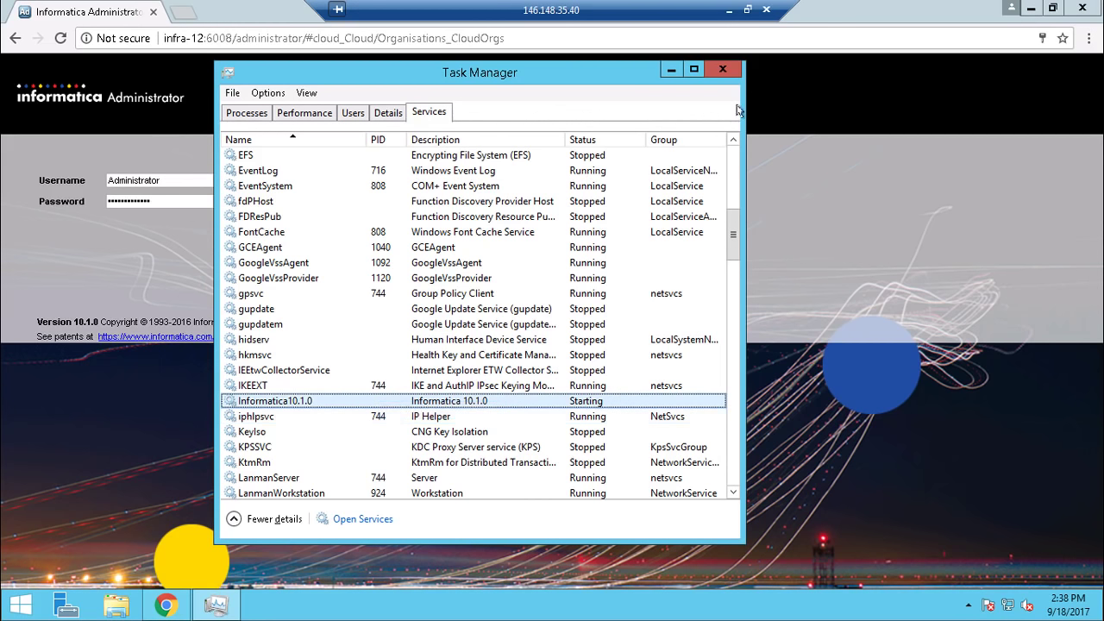
click(668, 71)
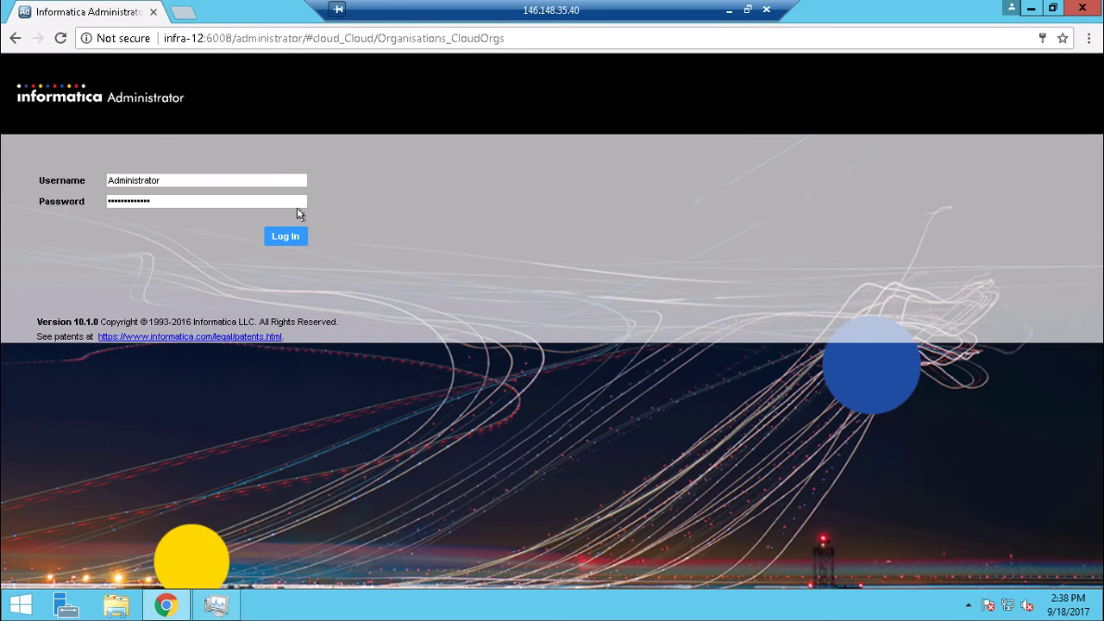
Log in and open the Manage domain overview listing 5 services: 2 available, 3 disabled.
click(285, 239)
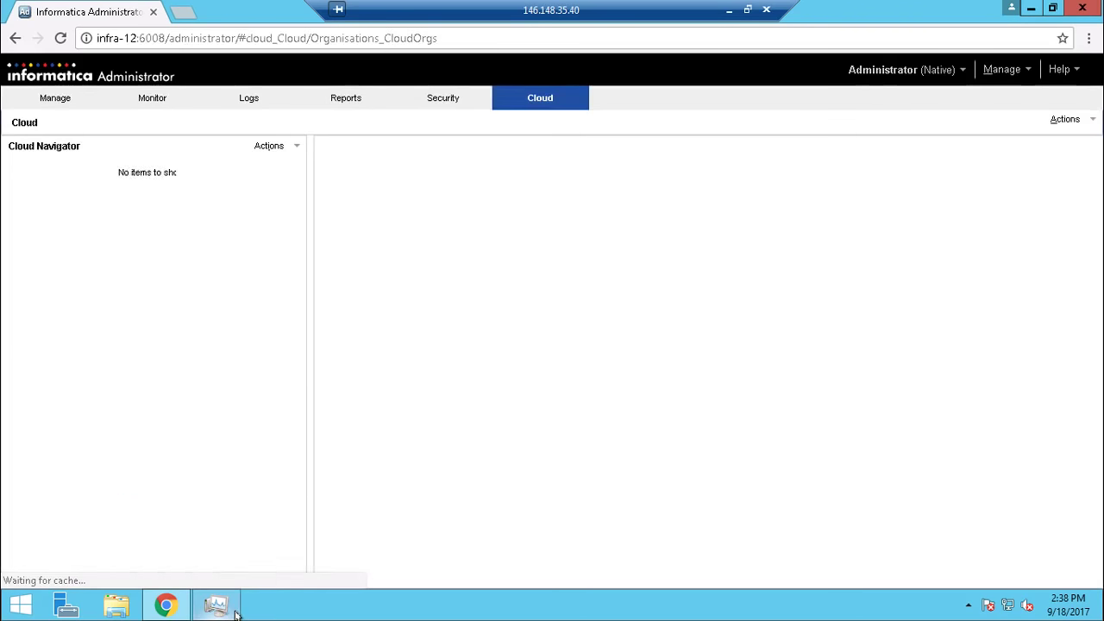
mouse_move(236, 614)
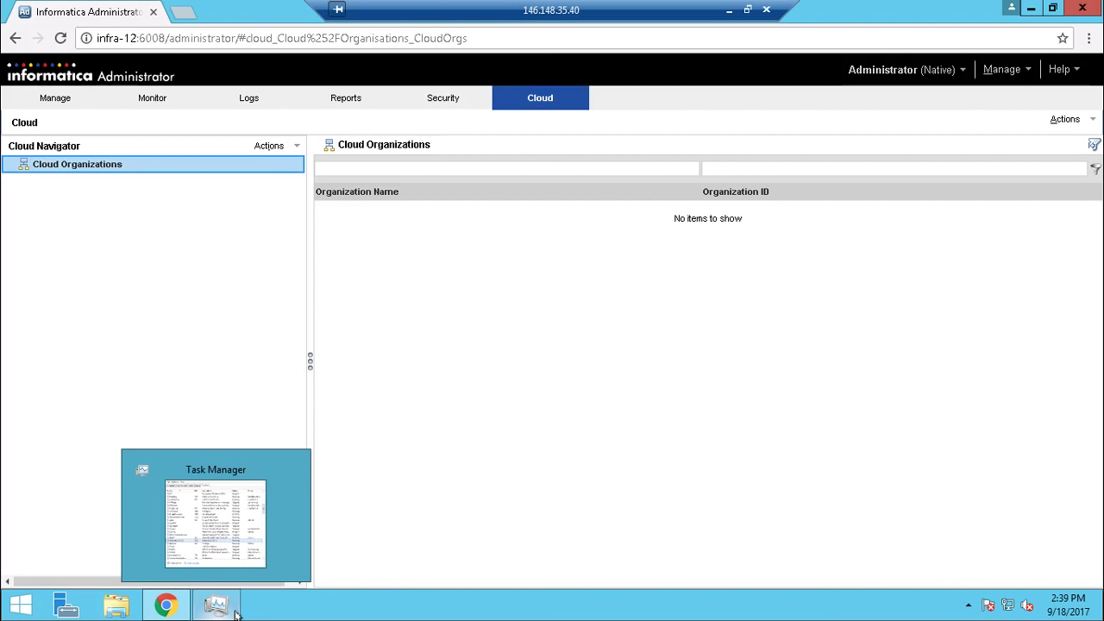
click(62, 99)
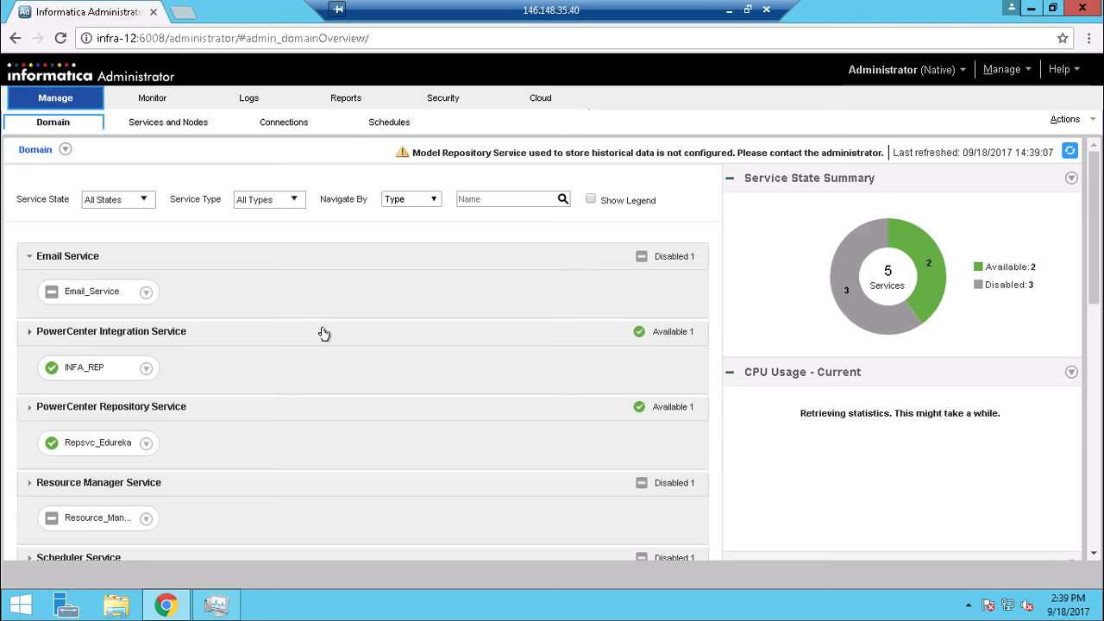
scroll(323, 333, down, 1)
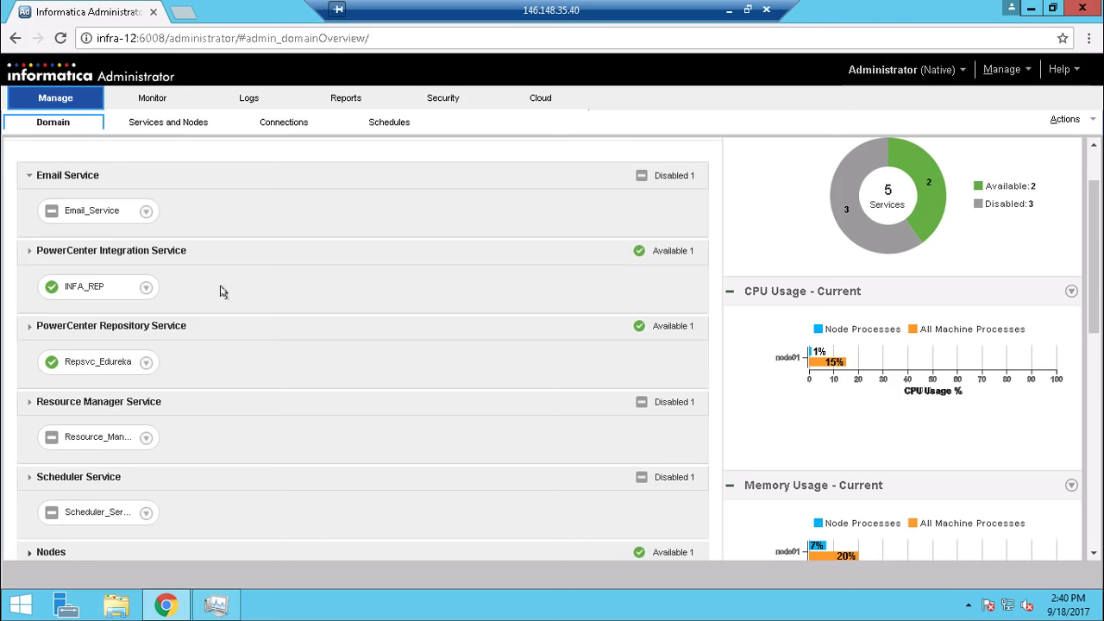
scroll(220, 290, down, 3)
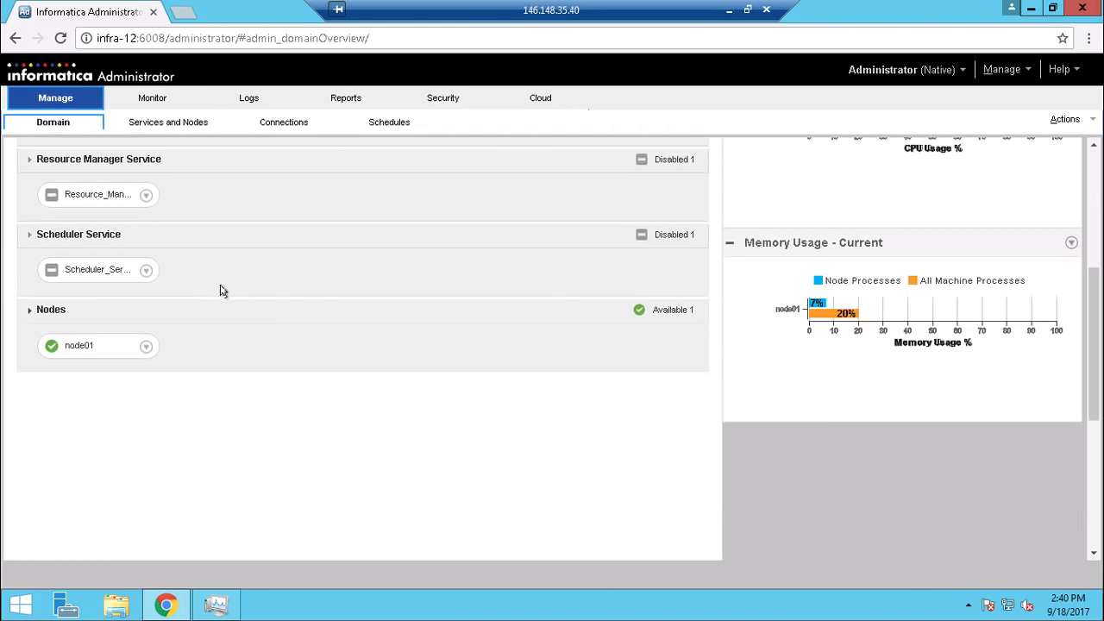
scroll(220, 289, up, 3)
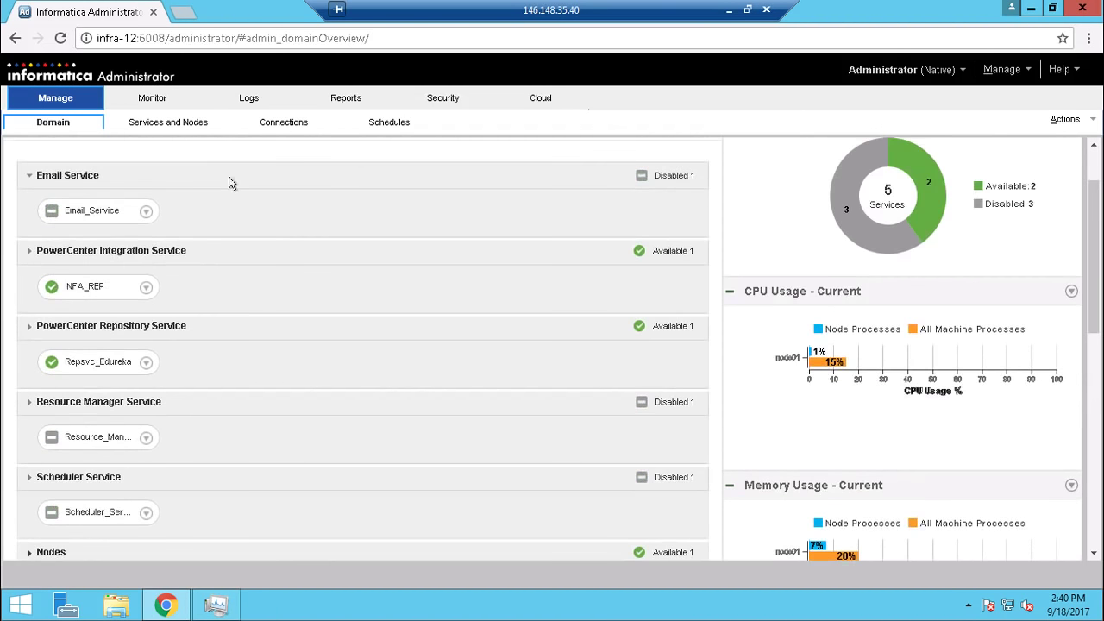
Open Services and Nodes to show domain properties with INFA_REP, Repsvc_Edureka and node01 in the navigator.
click(212, 125)
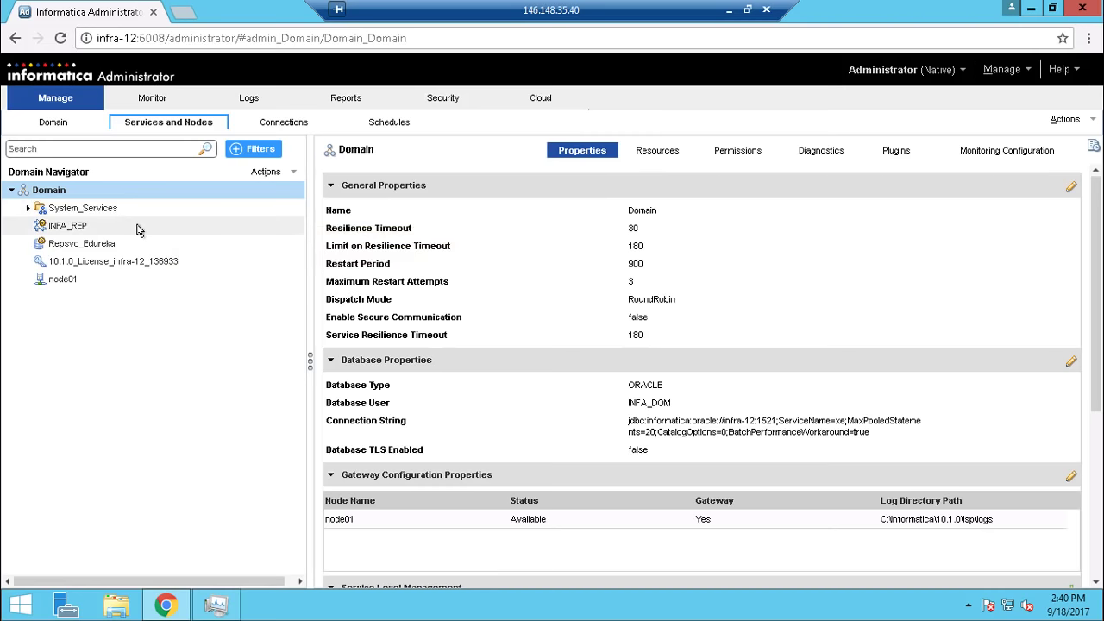
mouse_move(137, 230)
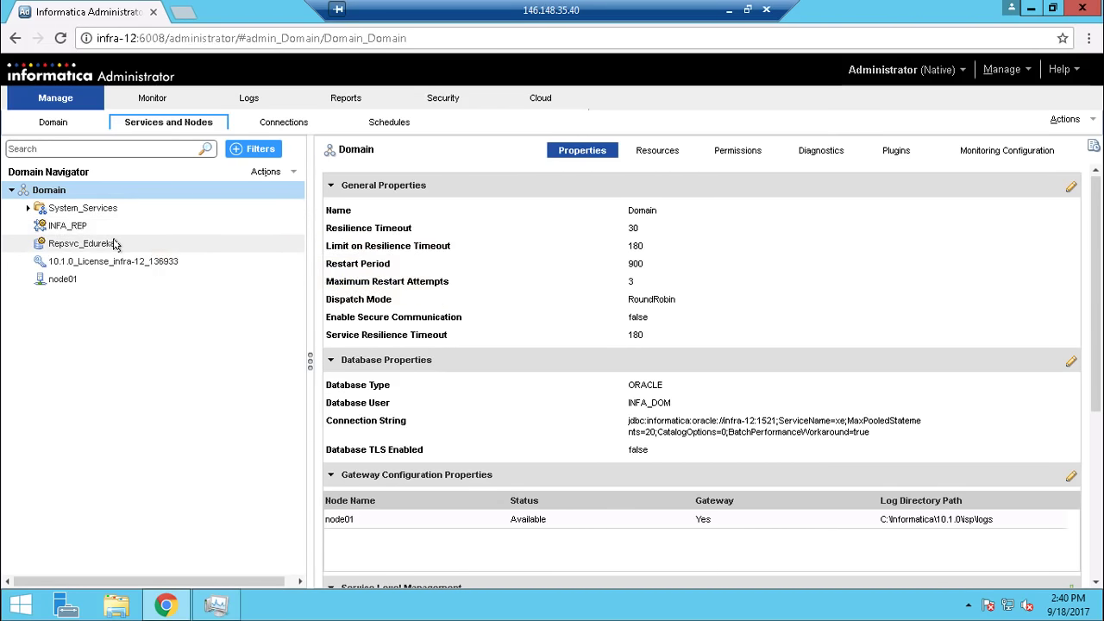
mouse_move(117, 245)
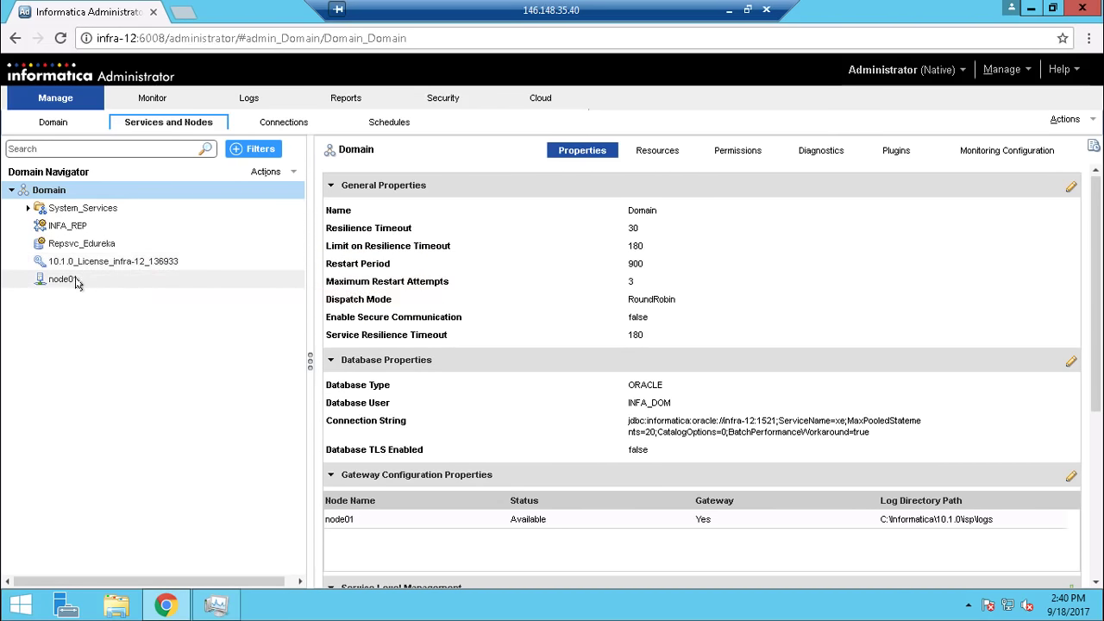
mouse_move(76, 284)
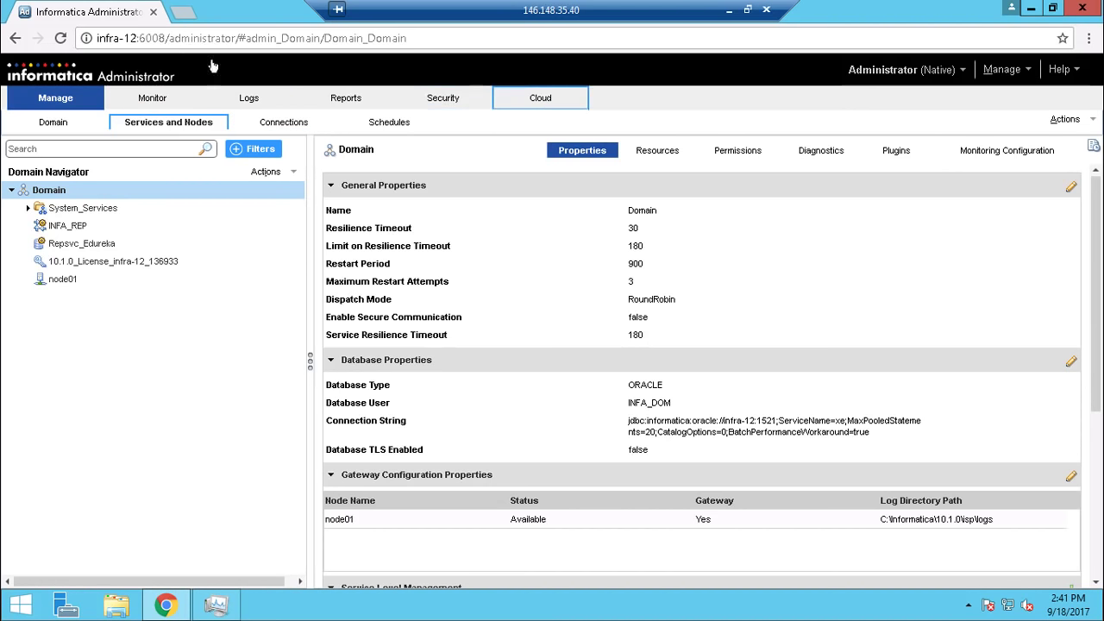
Check Monitor statistics, domain logs and service logs, finishing on the Security Users page.
click(148, 98)
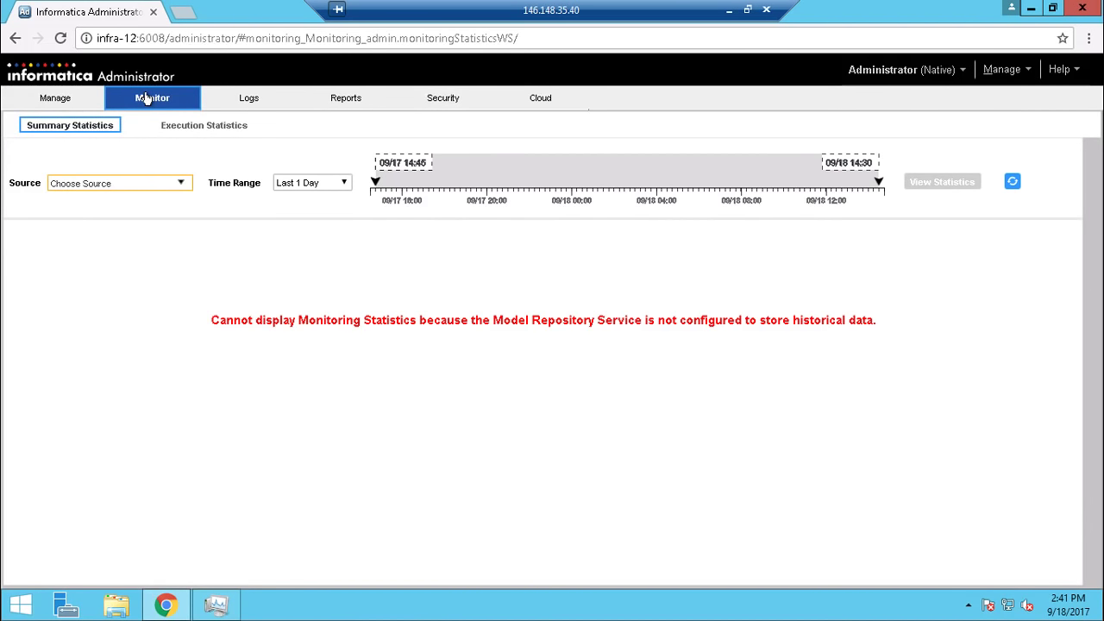
click(252, 105)
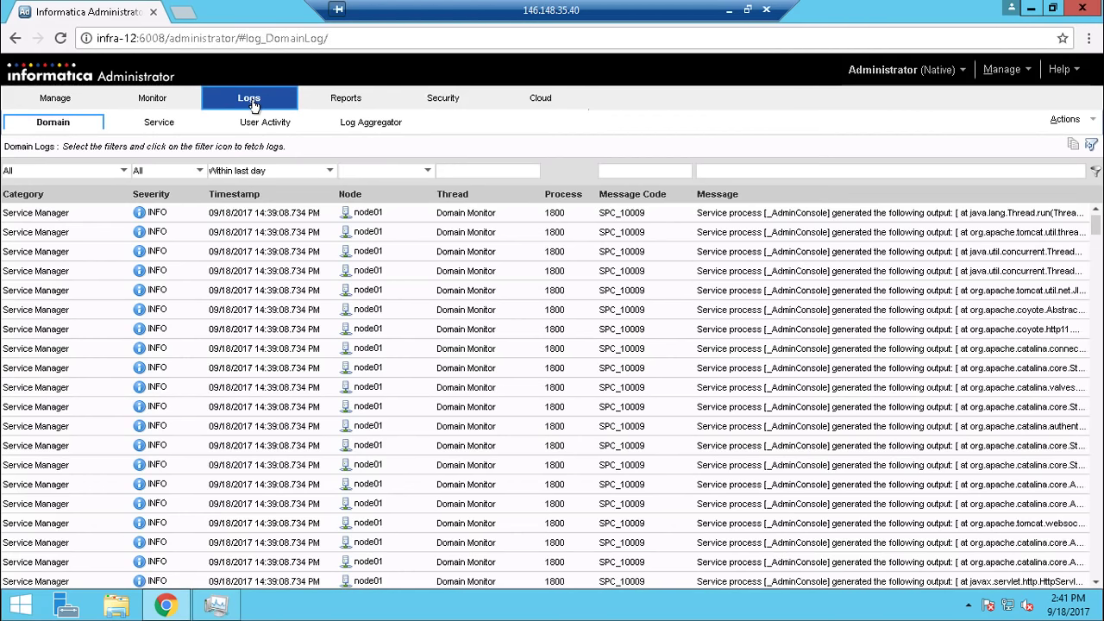
click(160, 125)
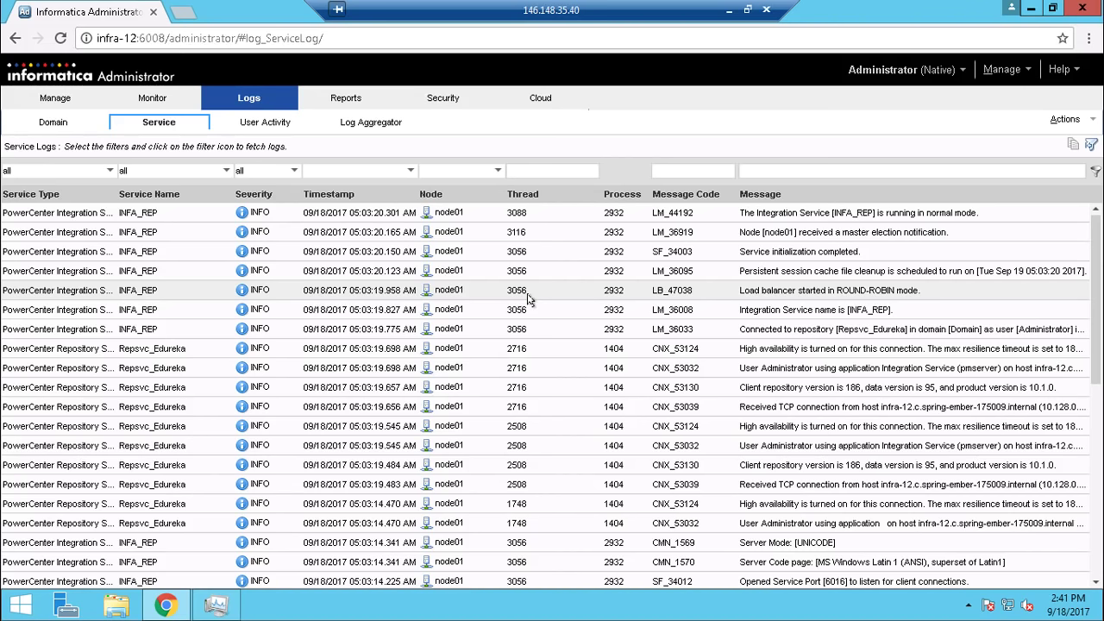
click(454, 92)
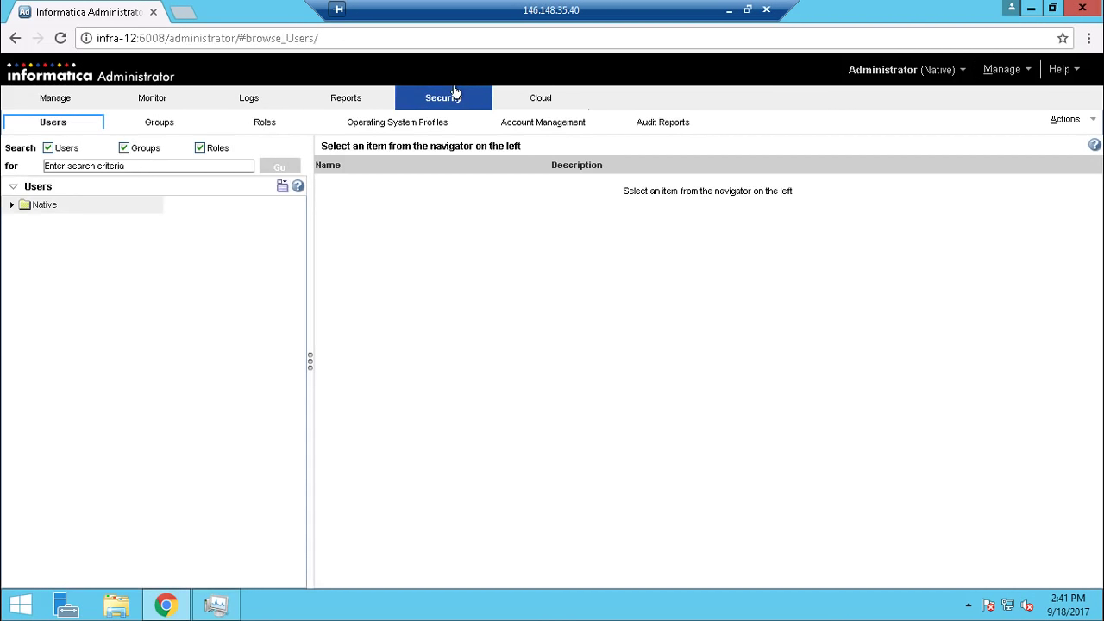
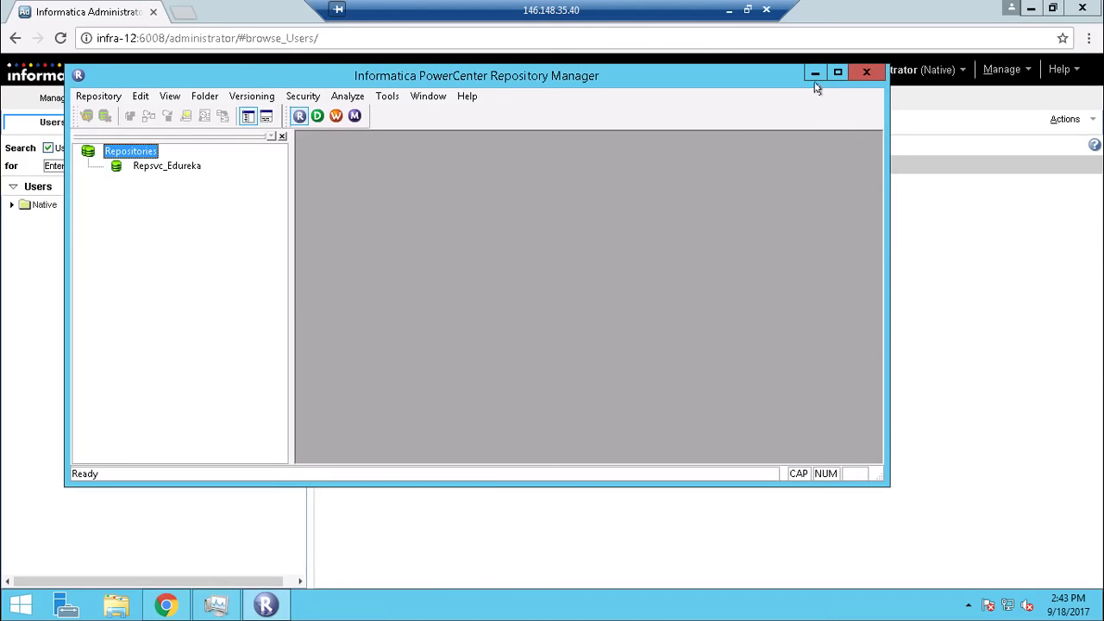
Maximize Repository Manager and select the Repsvc_Edureka repository in the navigator.
click(837, 72)
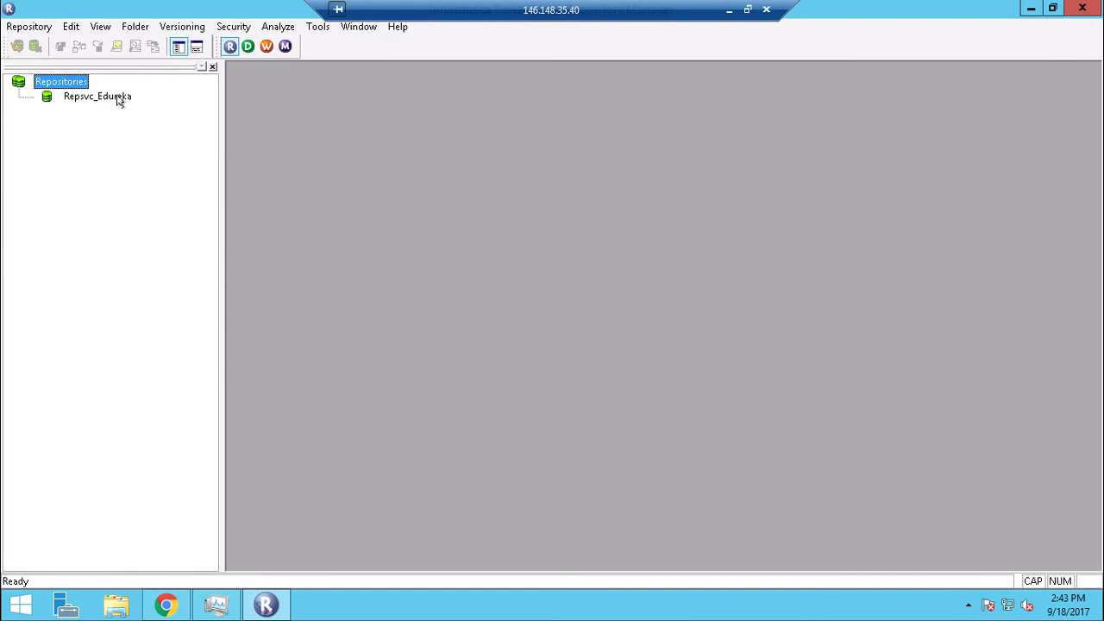
right_click(77, 83)
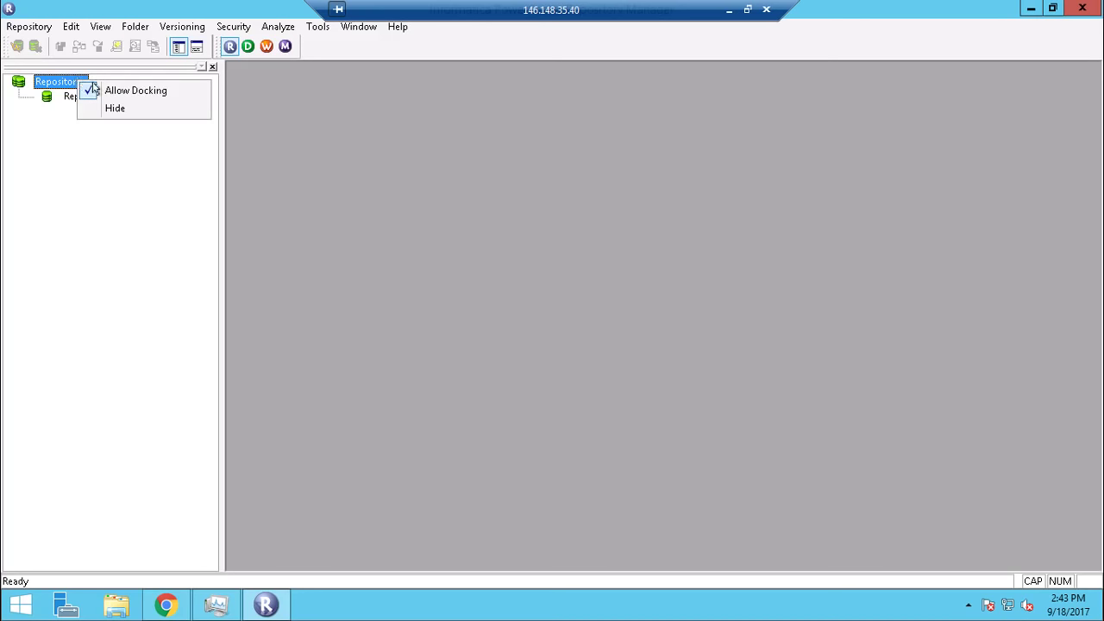
click(47, 86)
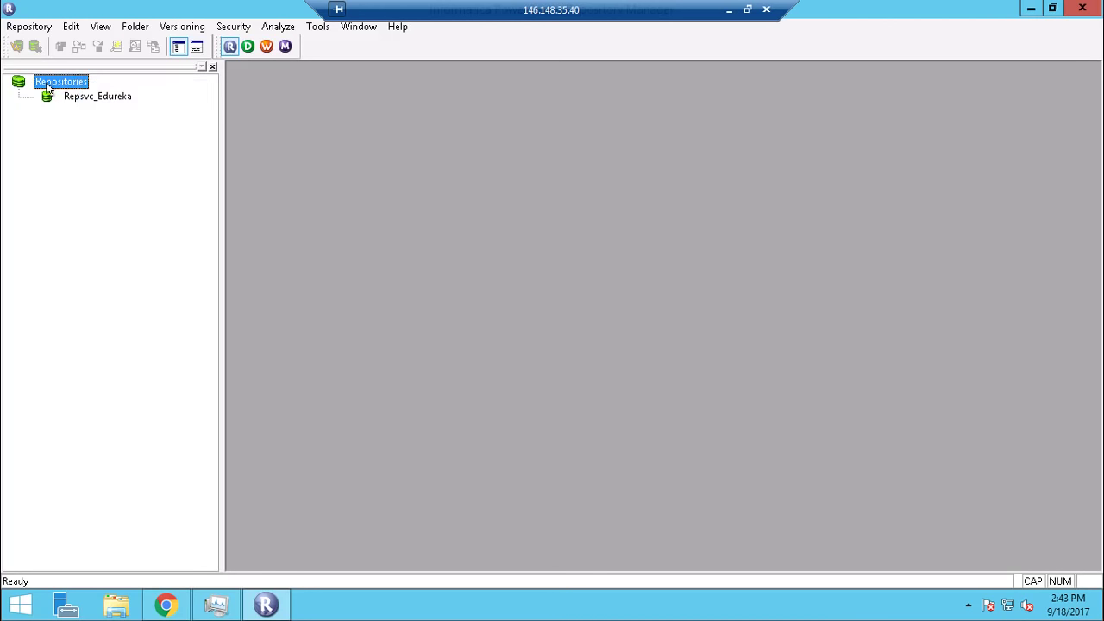
click(19, 28)
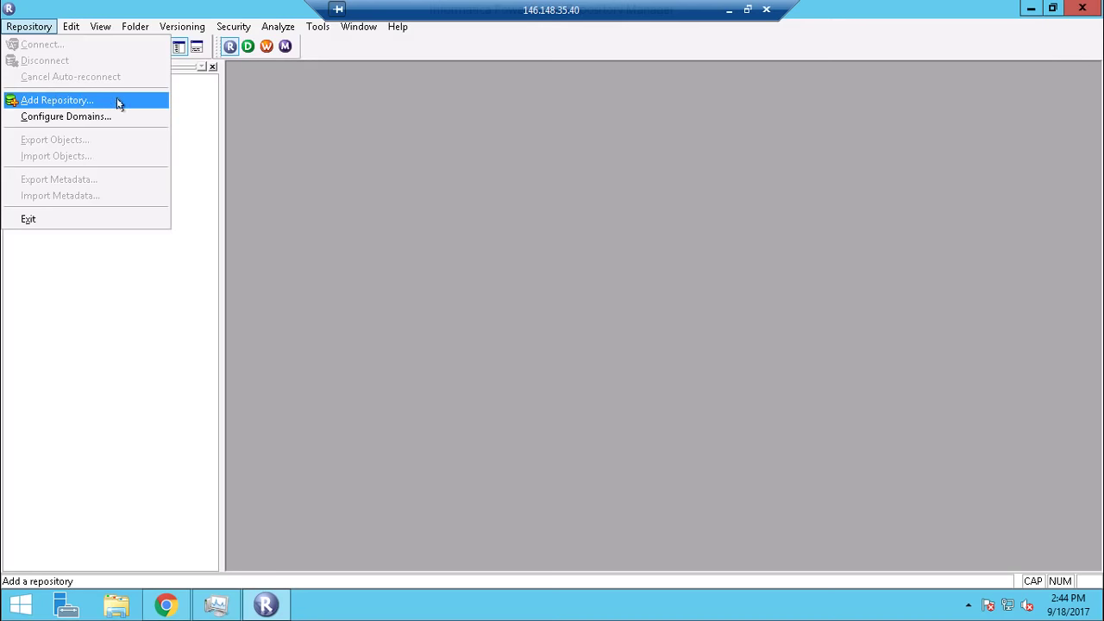
click(236, 113)
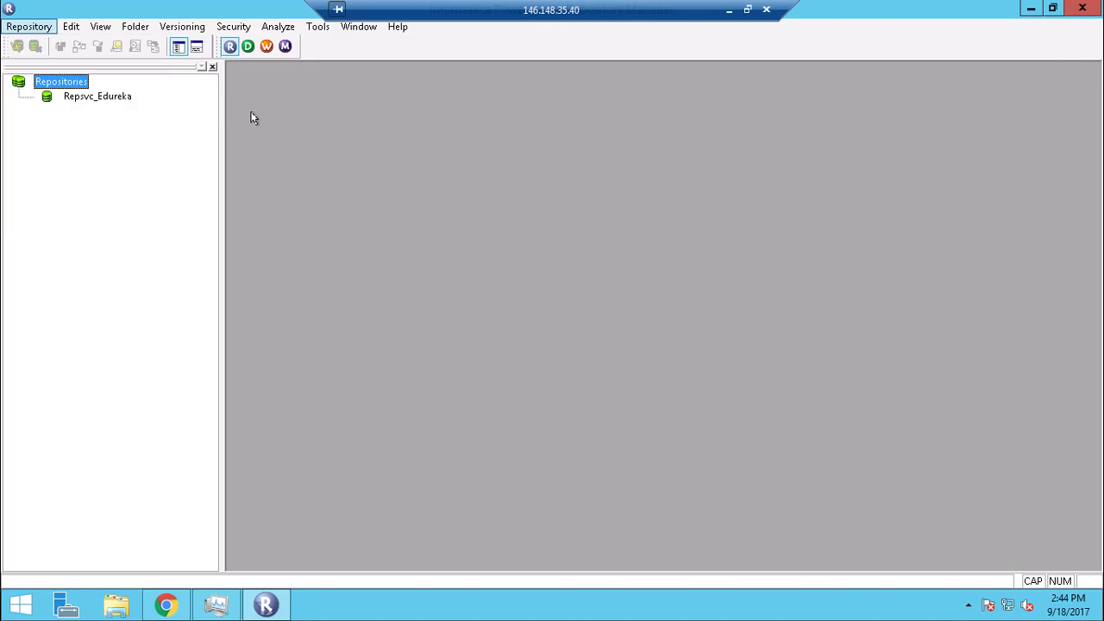
click(113, 100)
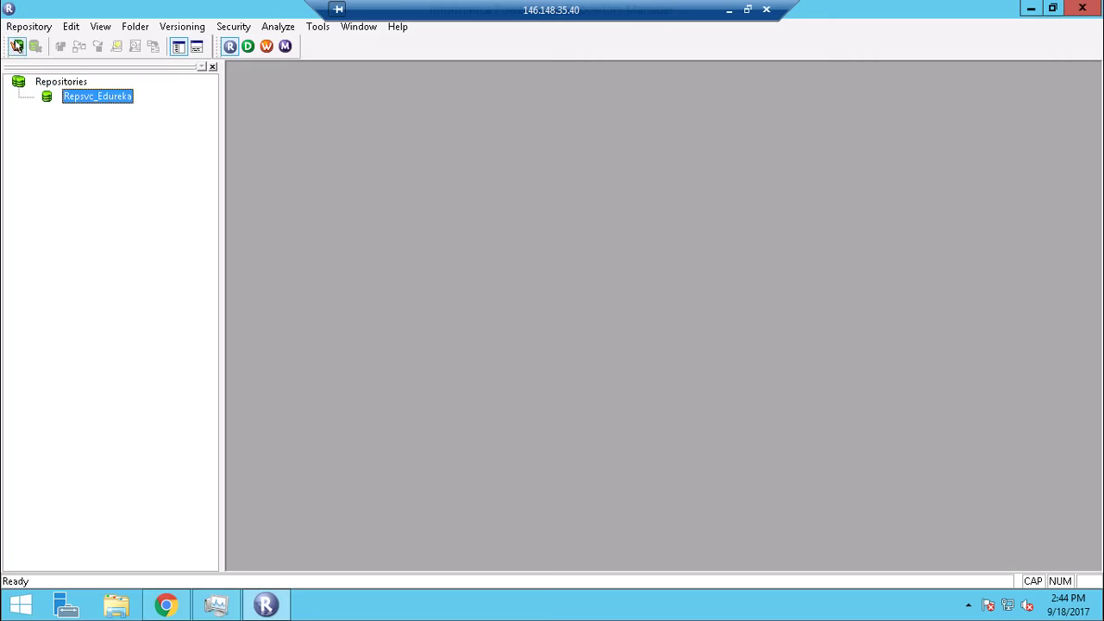
Connect to the Repsvc_Edureka repository, entering the account password.
click(17, 46)
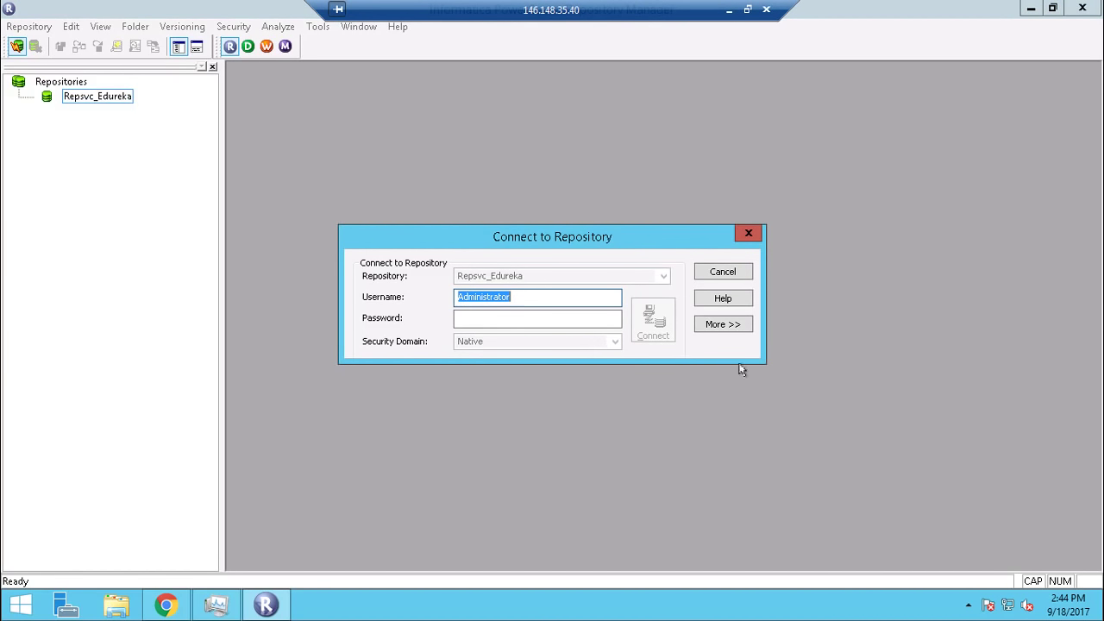
click(611, 318)
key(ctrl+v)
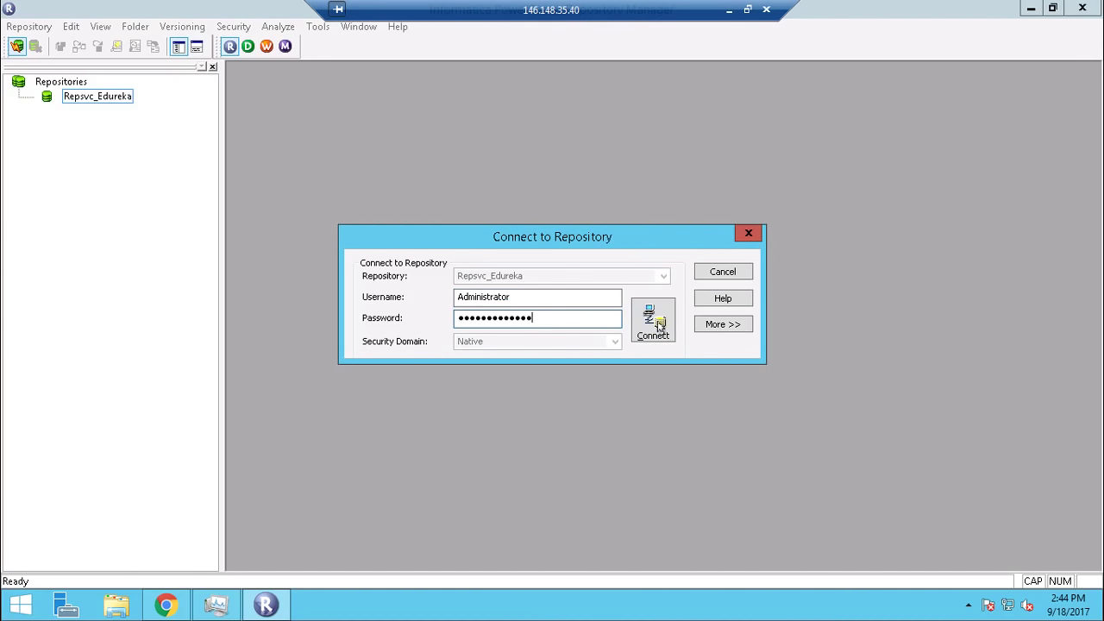
click(657, 323)
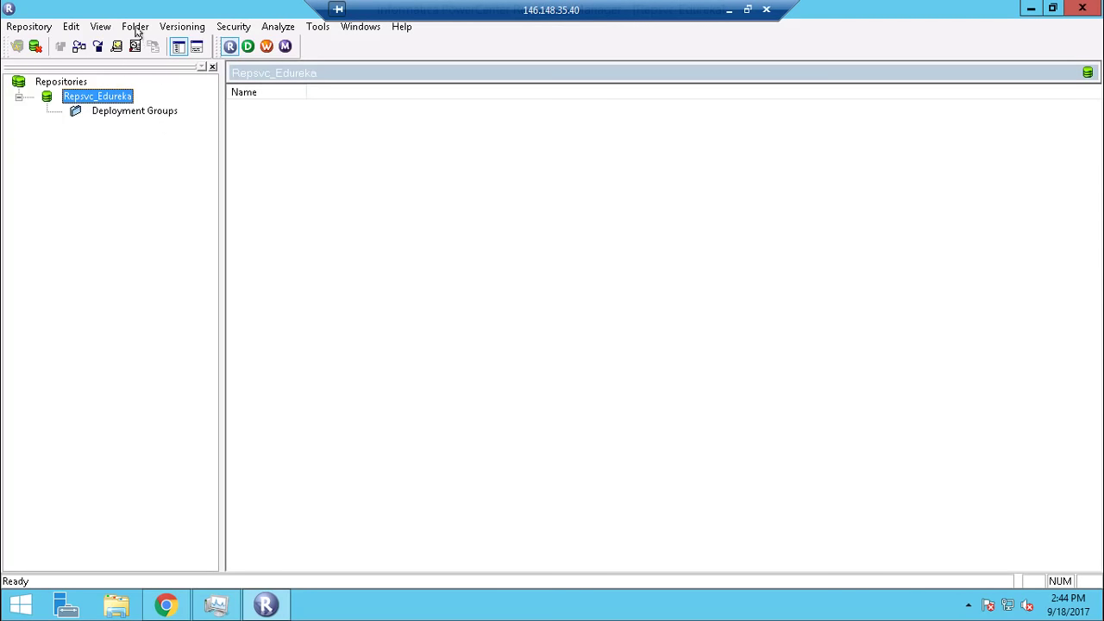
Create a new folder named Live and open it.
click(136, 32)
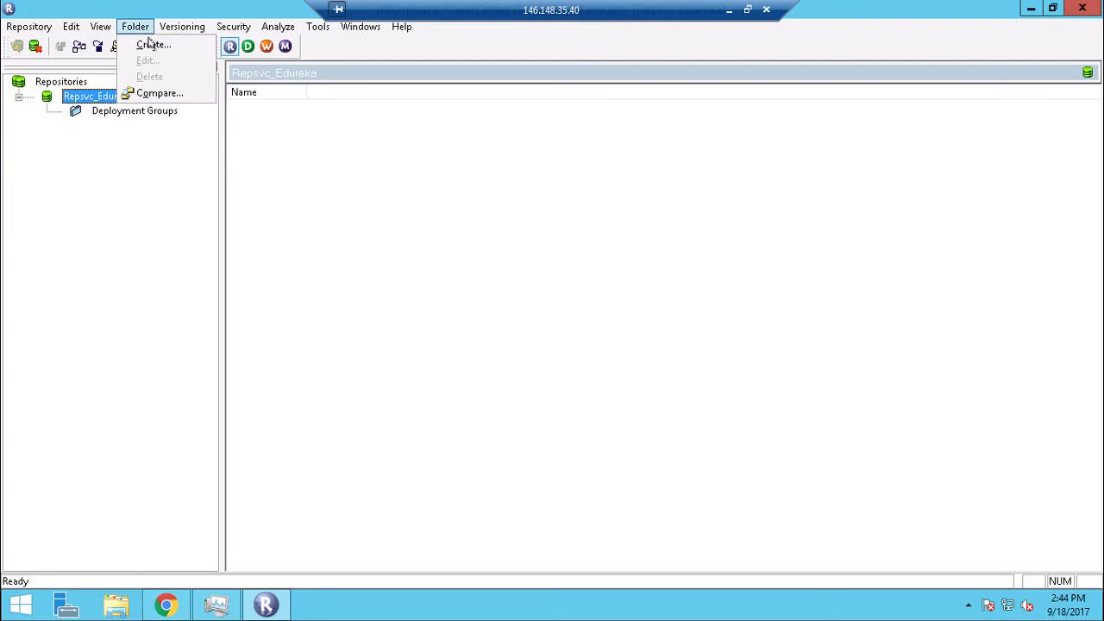
click(161, 52)
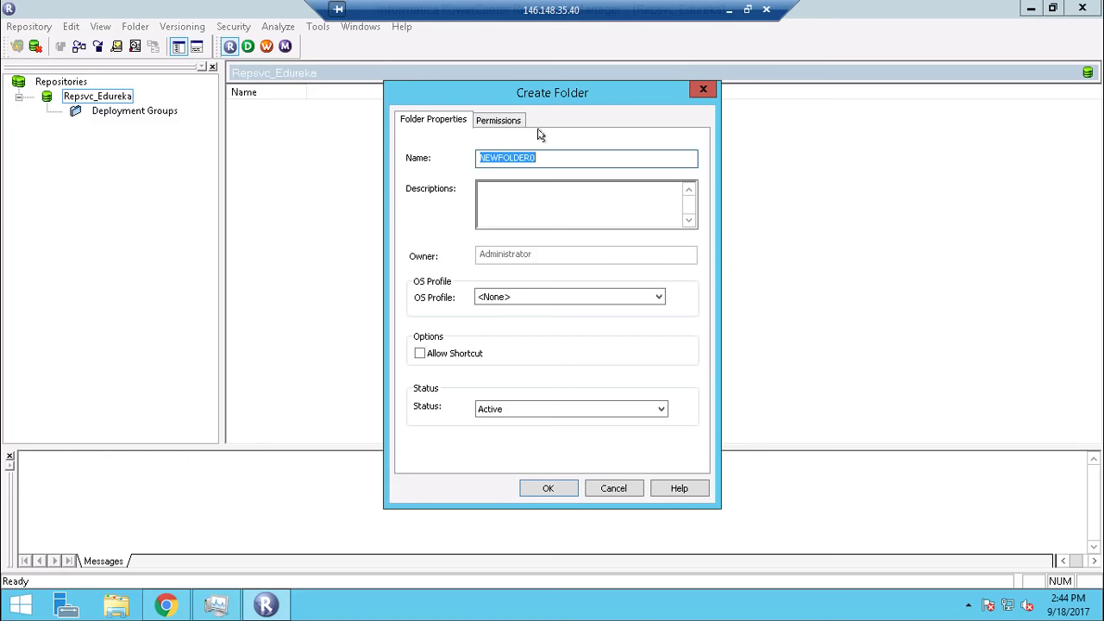
text(Live)
click(547, 488)
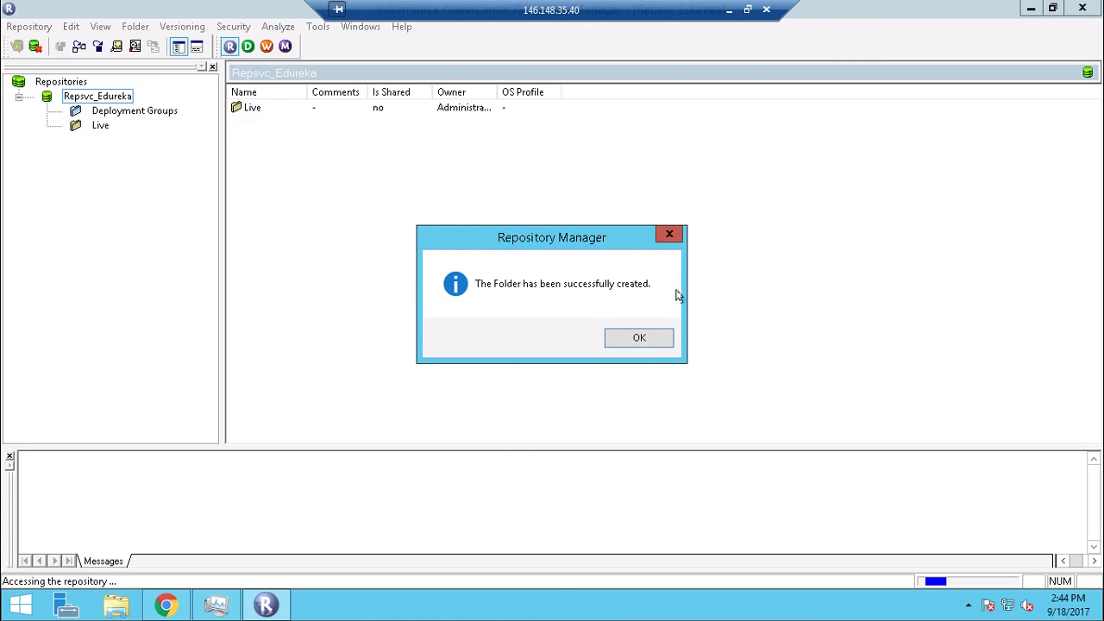
click(637, 338)
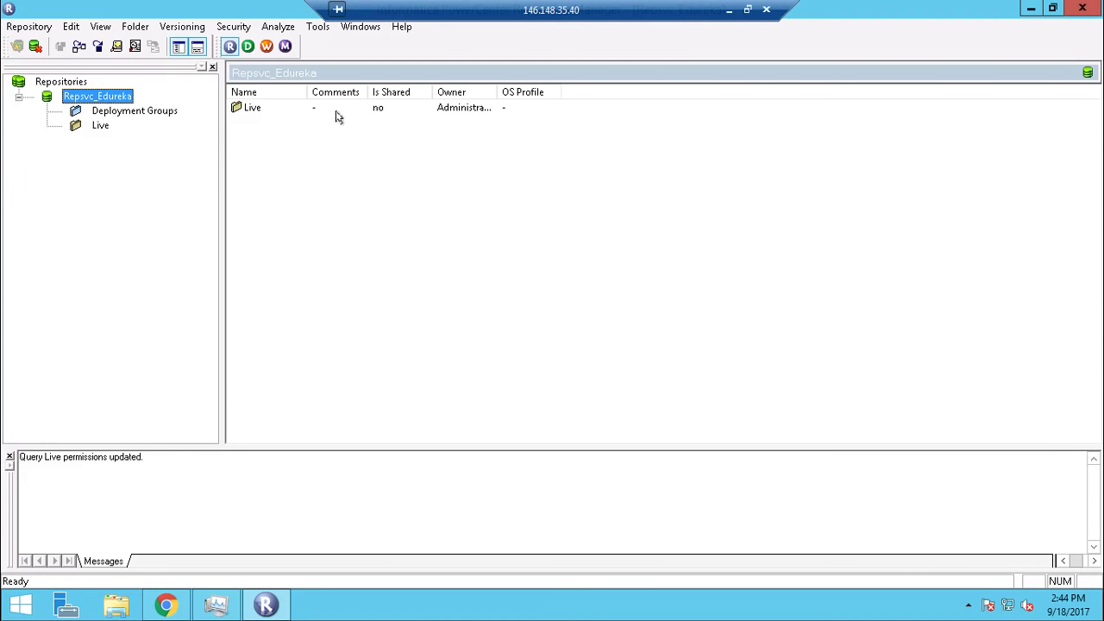
double_click(101, 126)
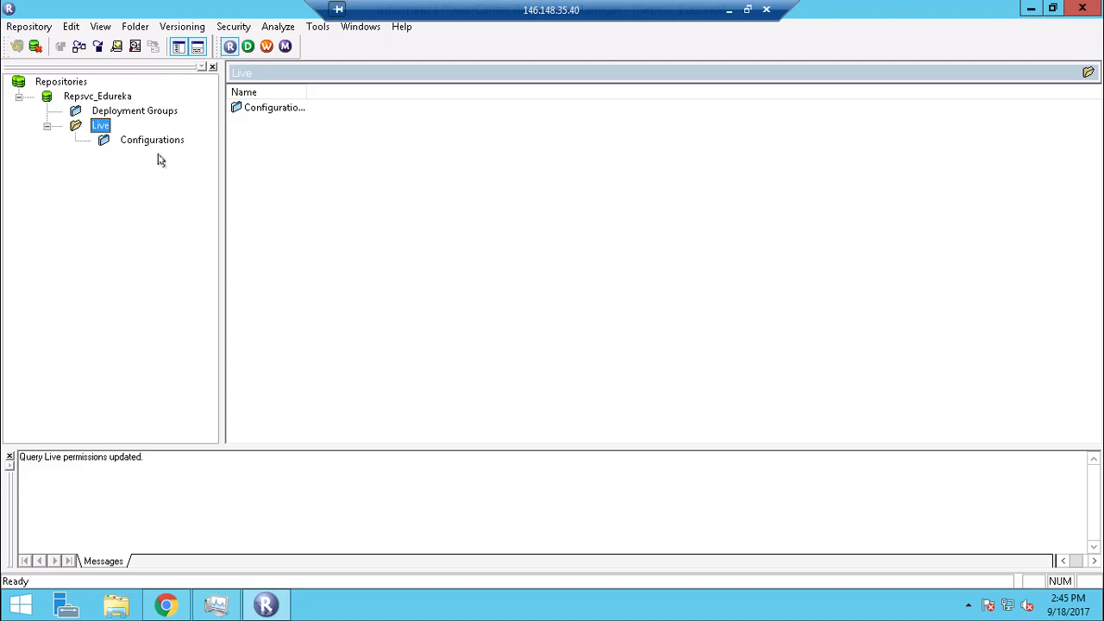
Browse the Folder, Security and Analyze menus without choosing anything, then minimize the remote session.
click(138, 27)
mouse_move(231, 23)
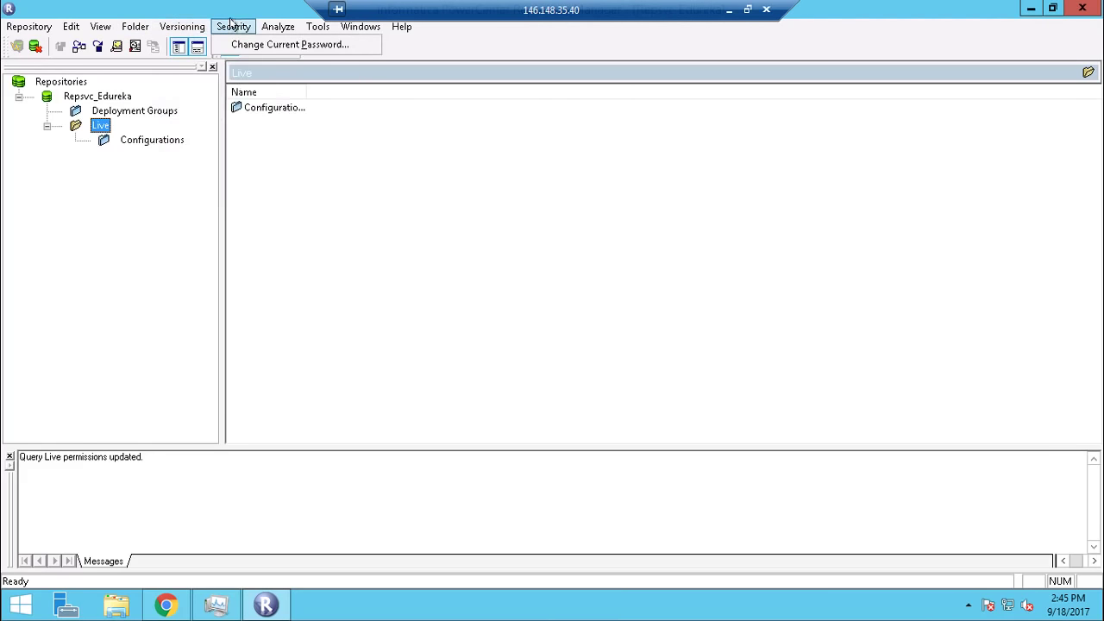
mouse_move(270, 28)
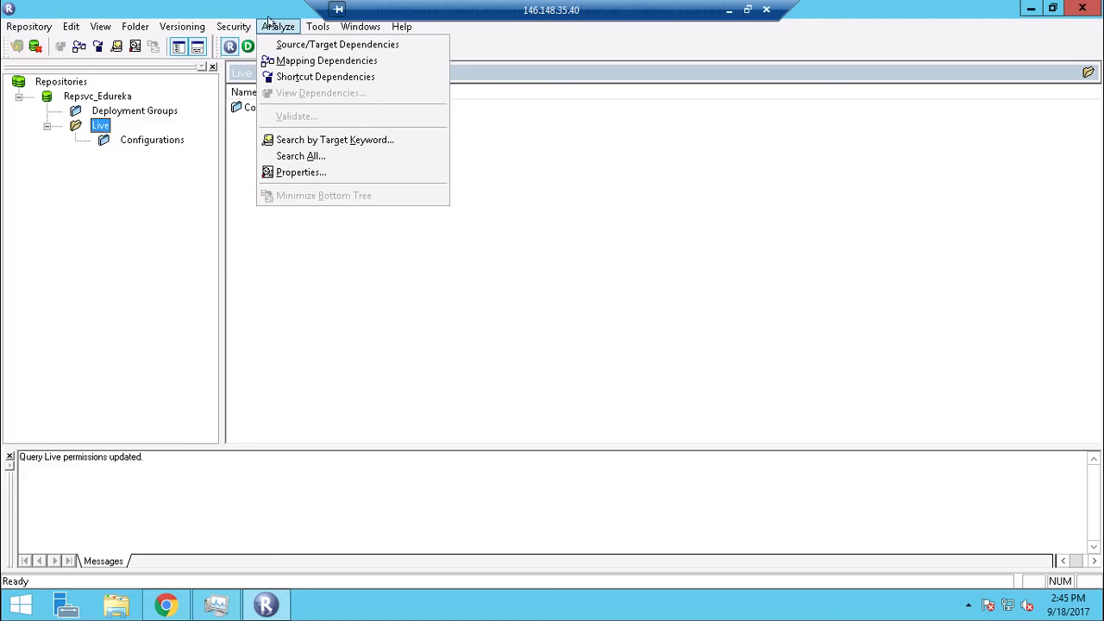
click(224, 12)
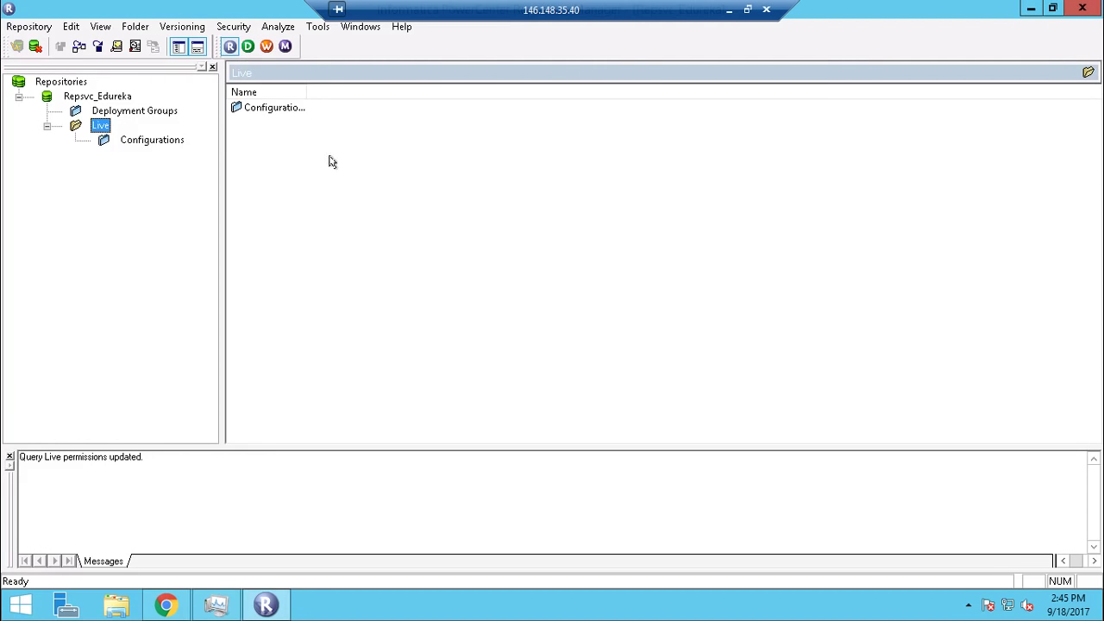
click(729, 10)
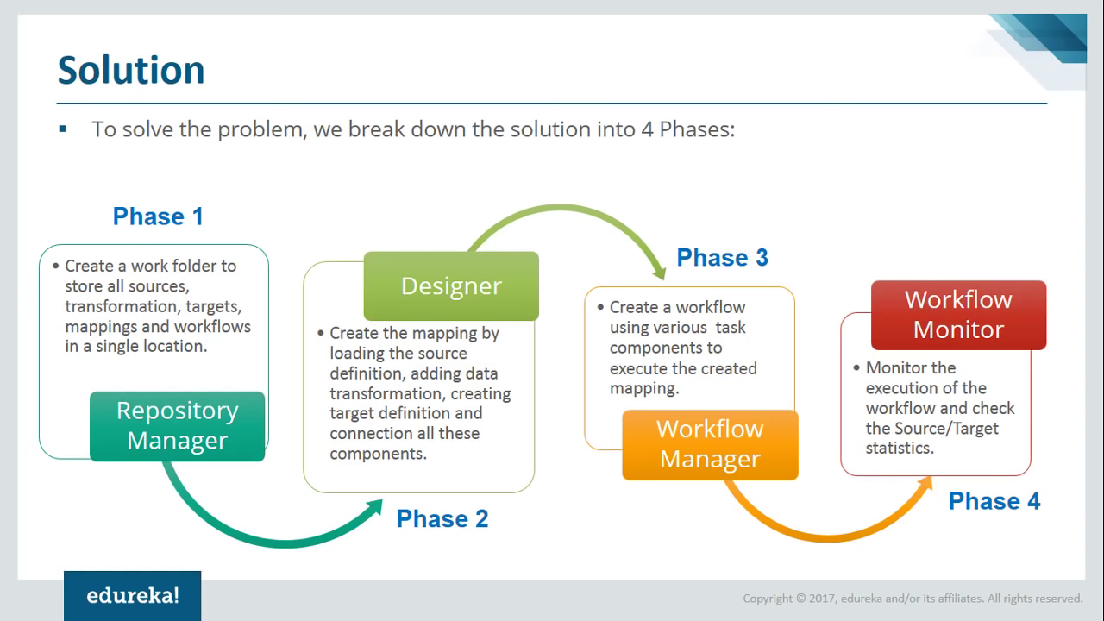
Switch to the Document1 Word notes and back to the remote session.
key(alt+Tab)
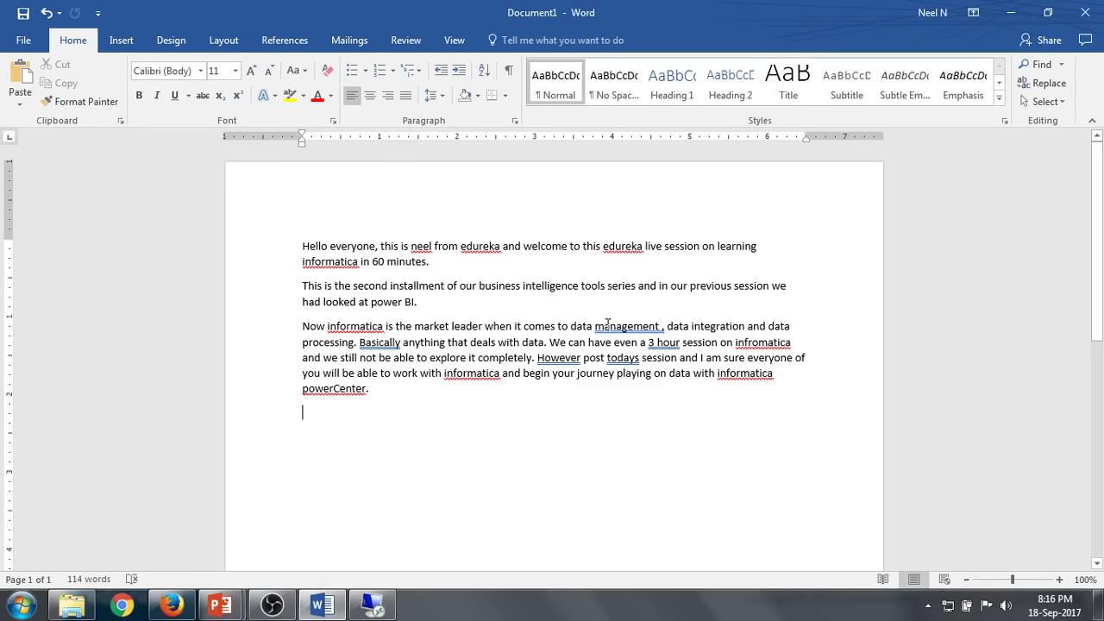
key(alt+Tab)
key(alt+Tab)
key(alt+Tab)
key(alt+Tab)
key(alt+Tab)
key(alt+Tab)
key(alt+Tab)
key(alt+Tab)
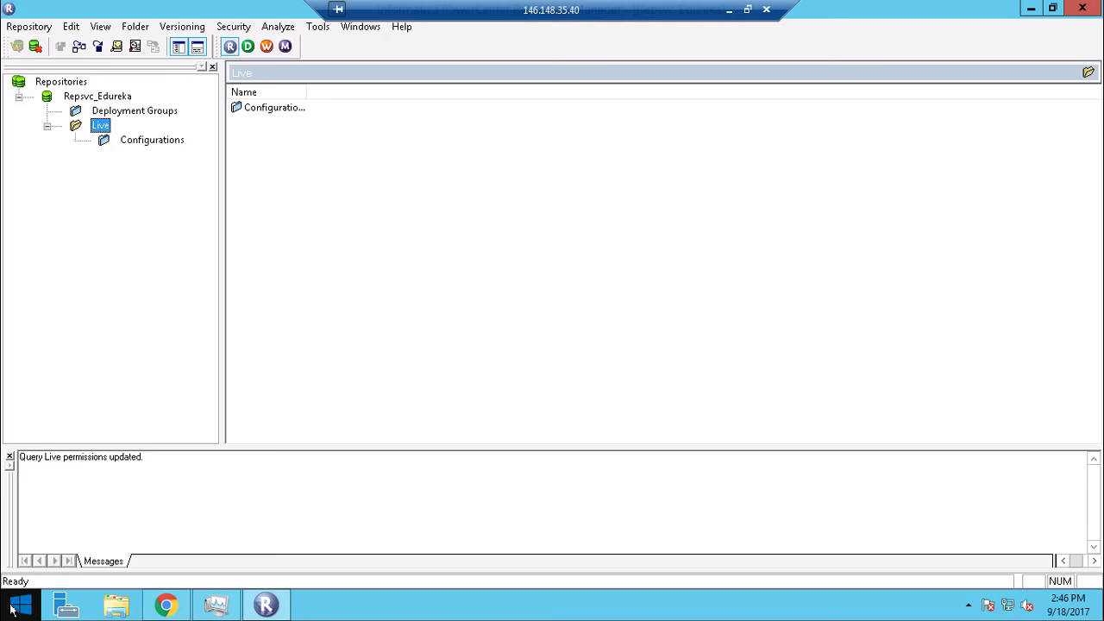
Launch PowerCenter Designer on the Live folder, dismiss the welcome tip and maximize it.
click(248, 48)
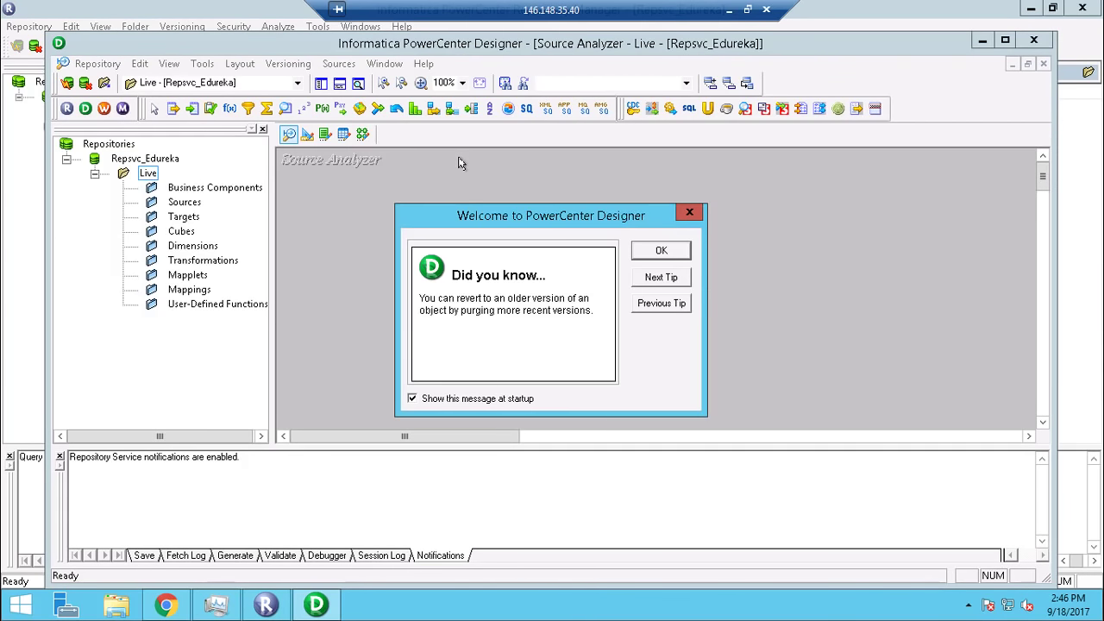
click(648, 251)
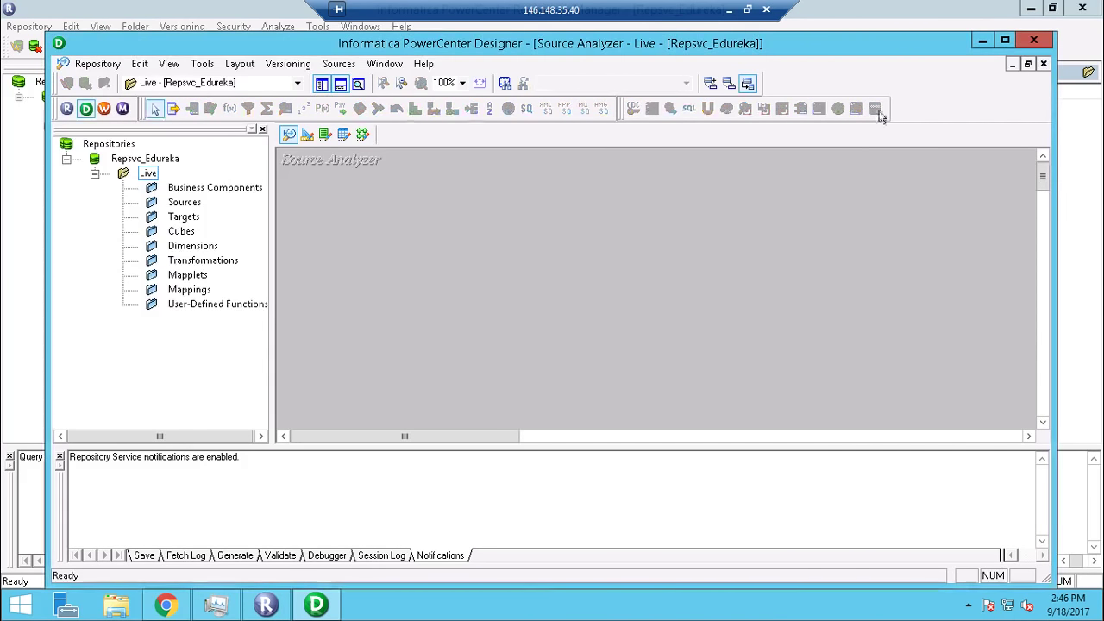
click(1005, 40)
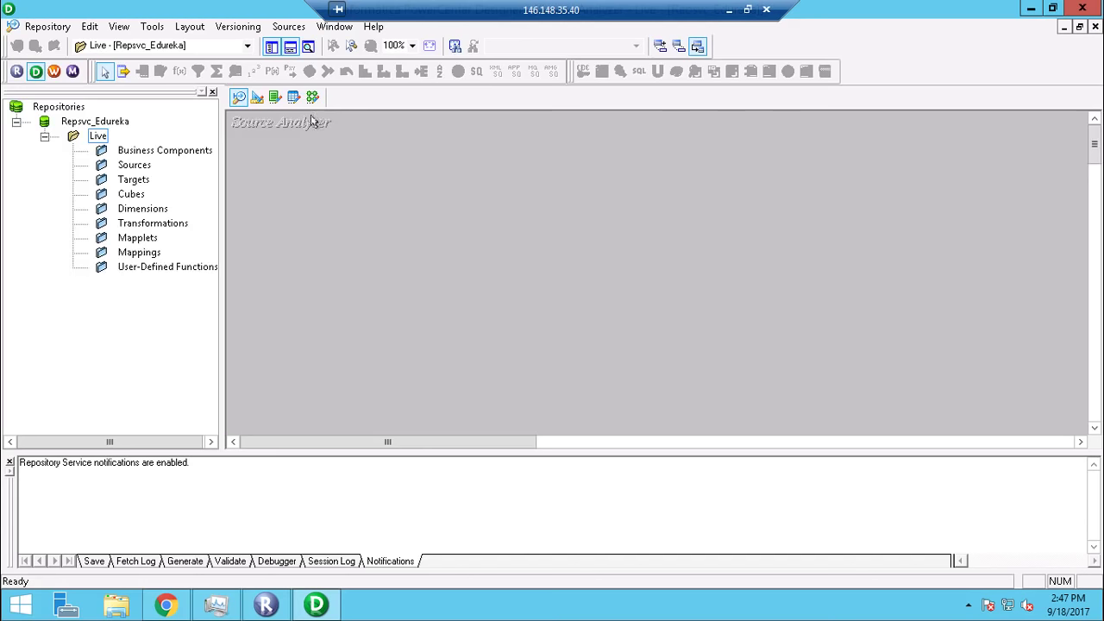
click(258, 98)
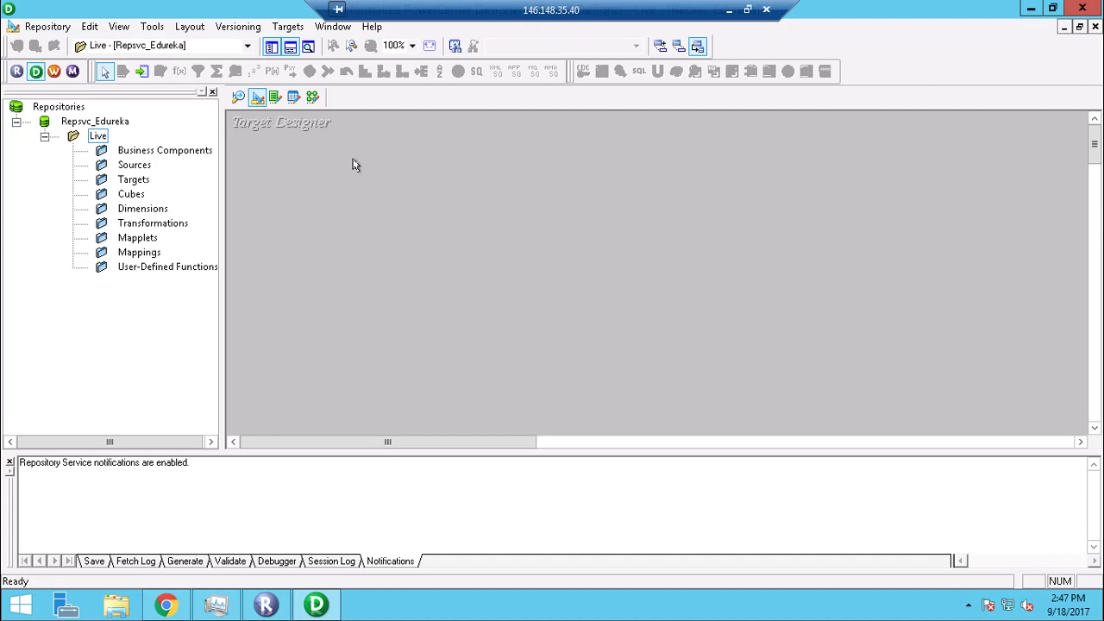
click(313, 98)
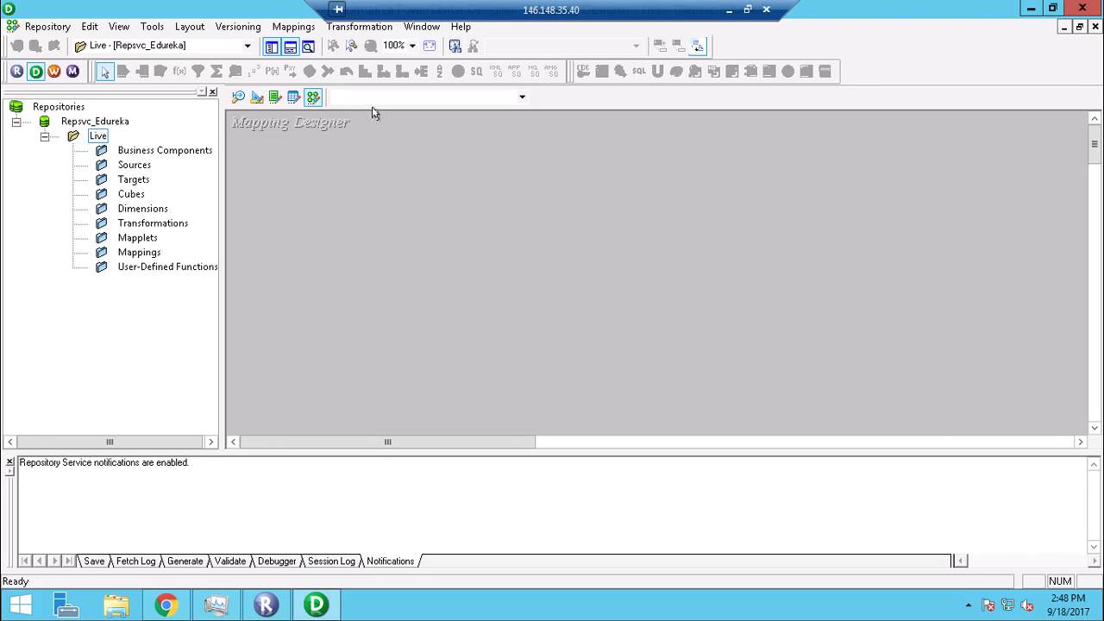
click(240, 96)
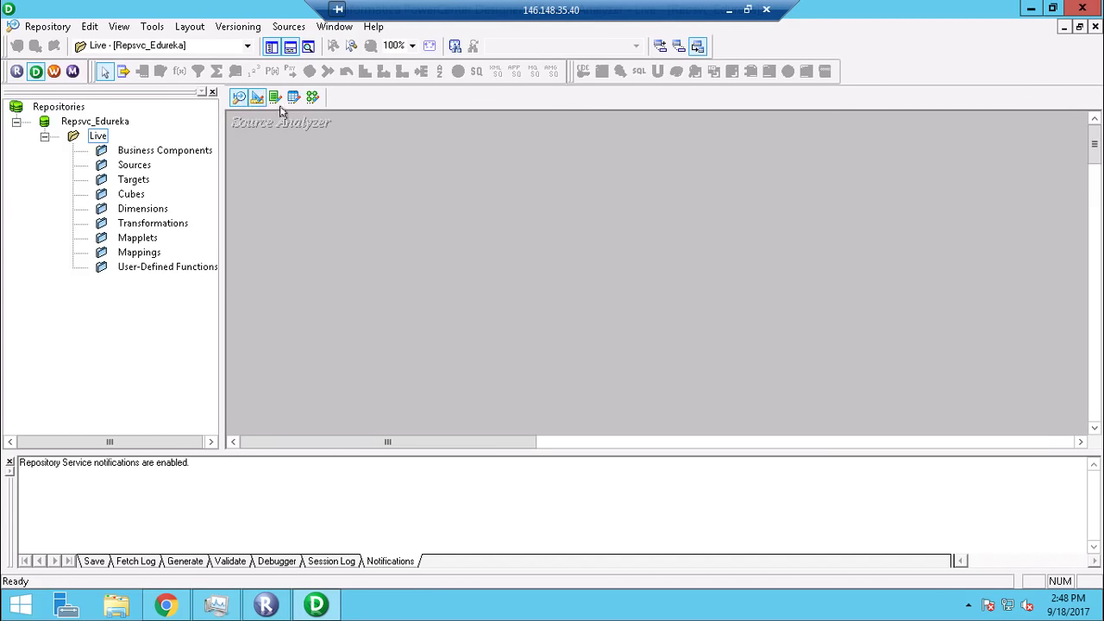
click(295, 31)
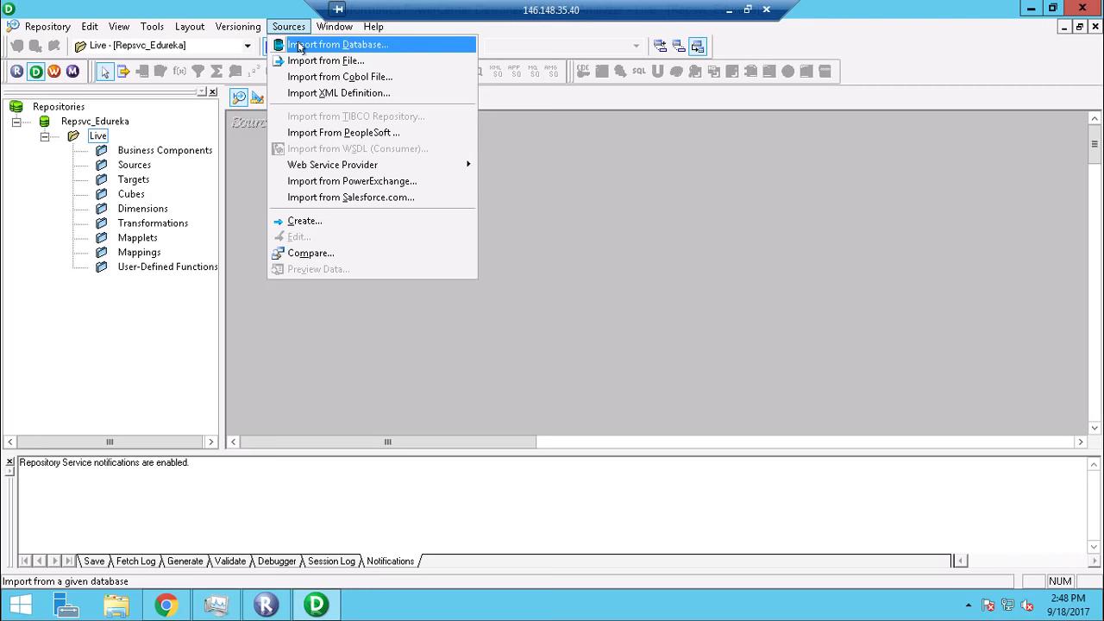
Start importing source tables and review the ODBC data sources, keeping HR_SRC.
click(299, 46)
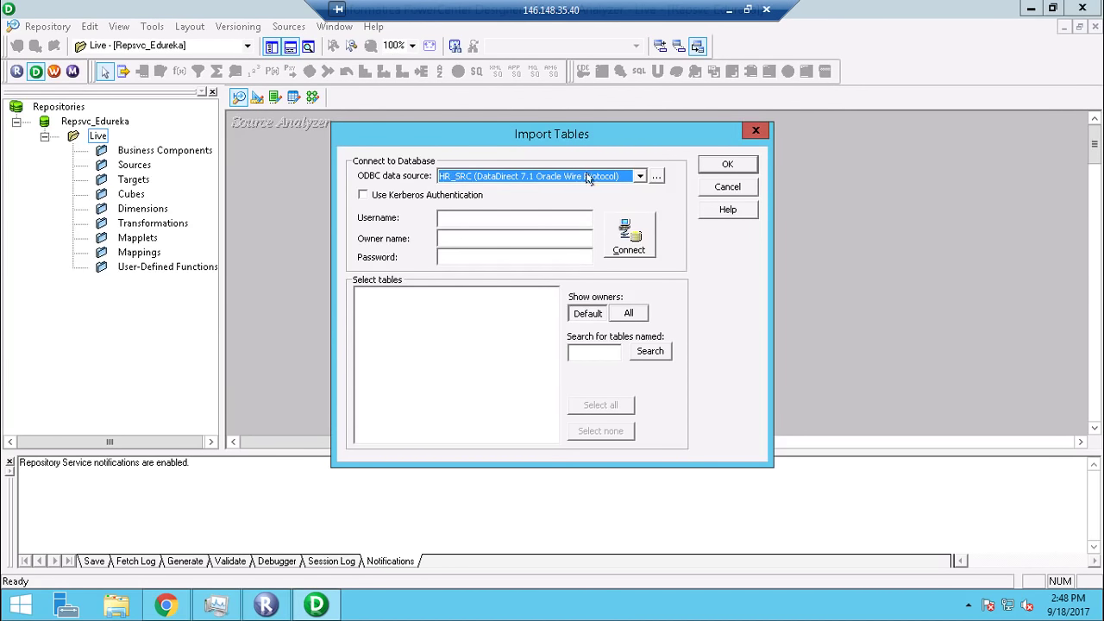
click(656, 176)
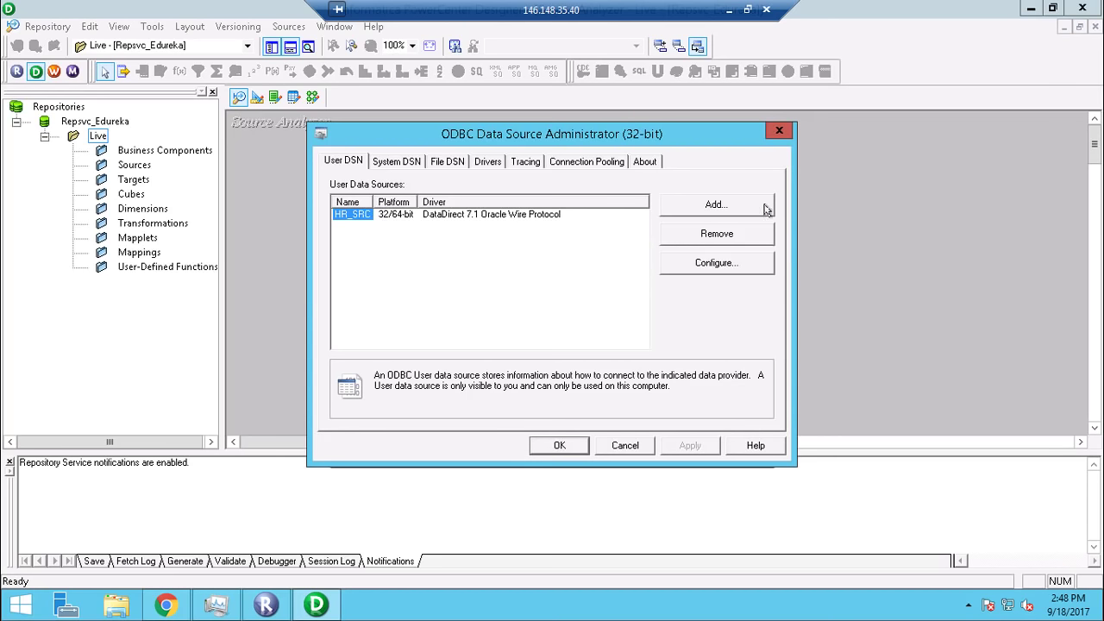
click(778, 131)
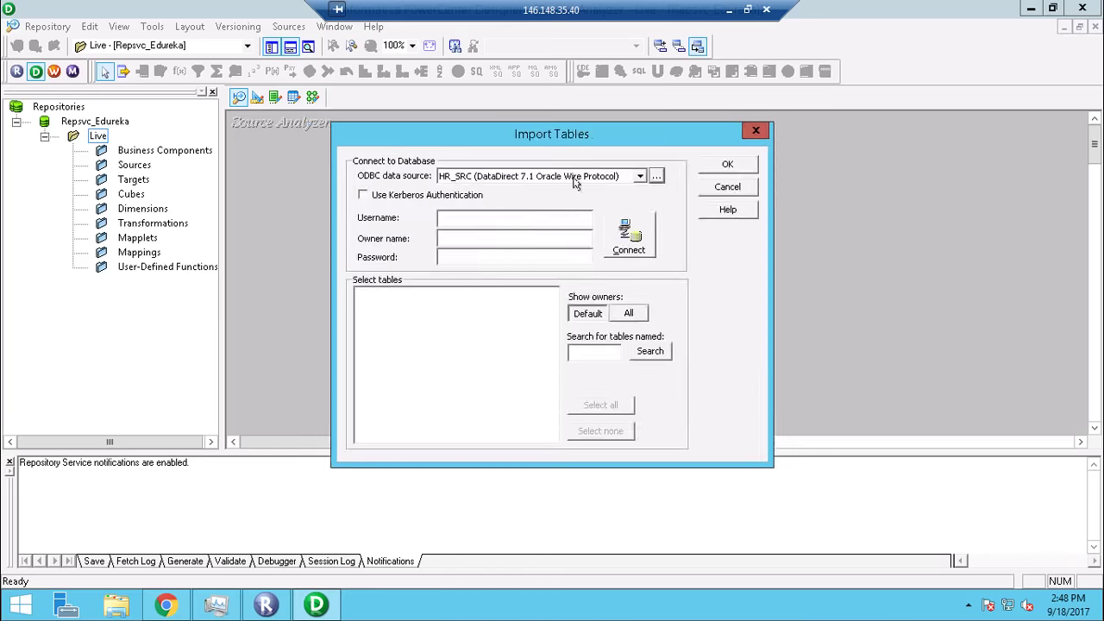
Begin adding a new ODBC data source, then cancel back to Import Tables unchanged.
click(656, 176)
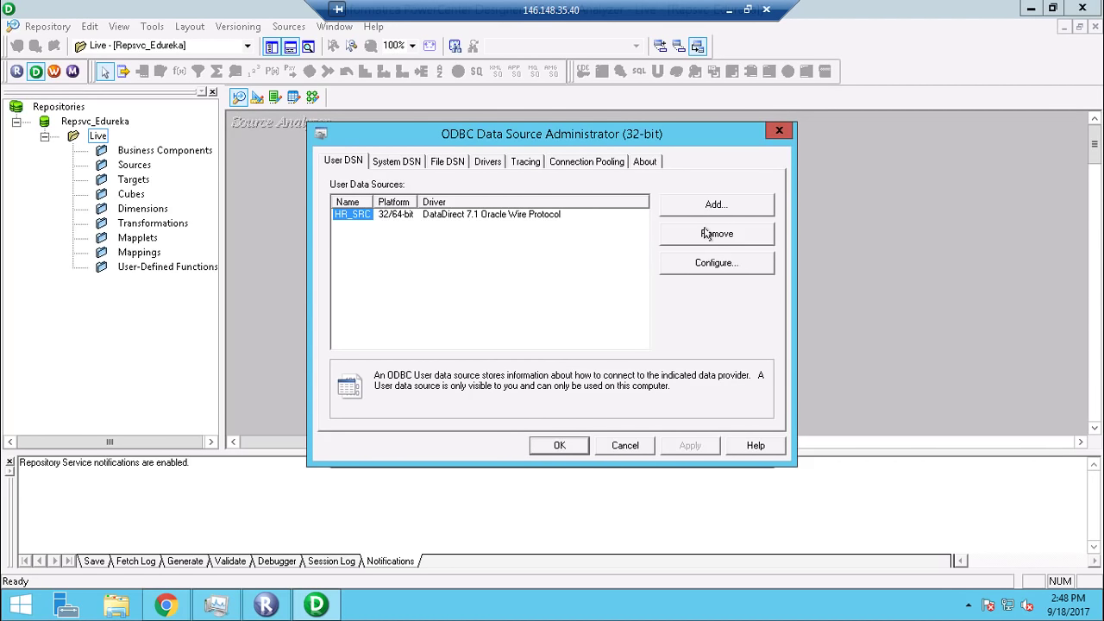
click(731, 205)
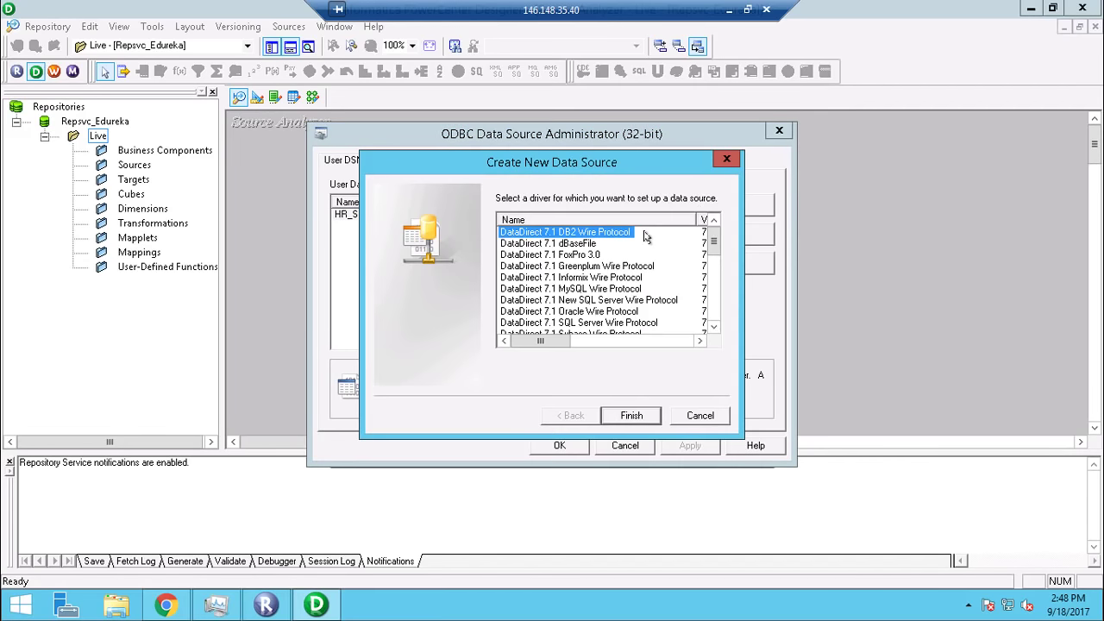
scroll(647, 237, down, 1)
scroll(646, 236, down, 6)
scroll(646, 236, up, 5)
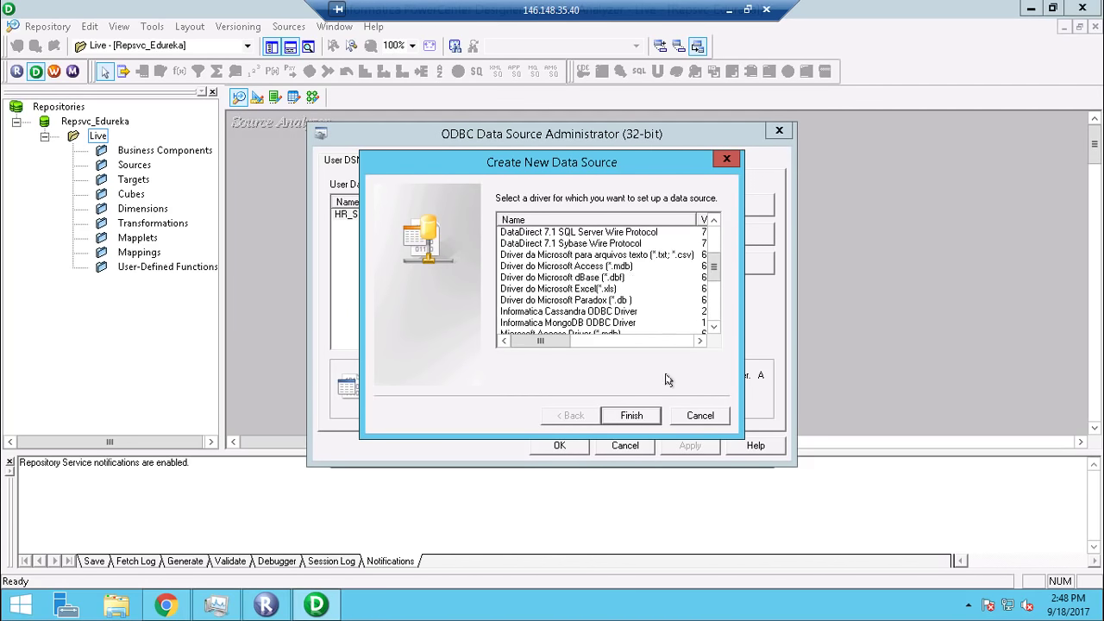
click(683, 415)
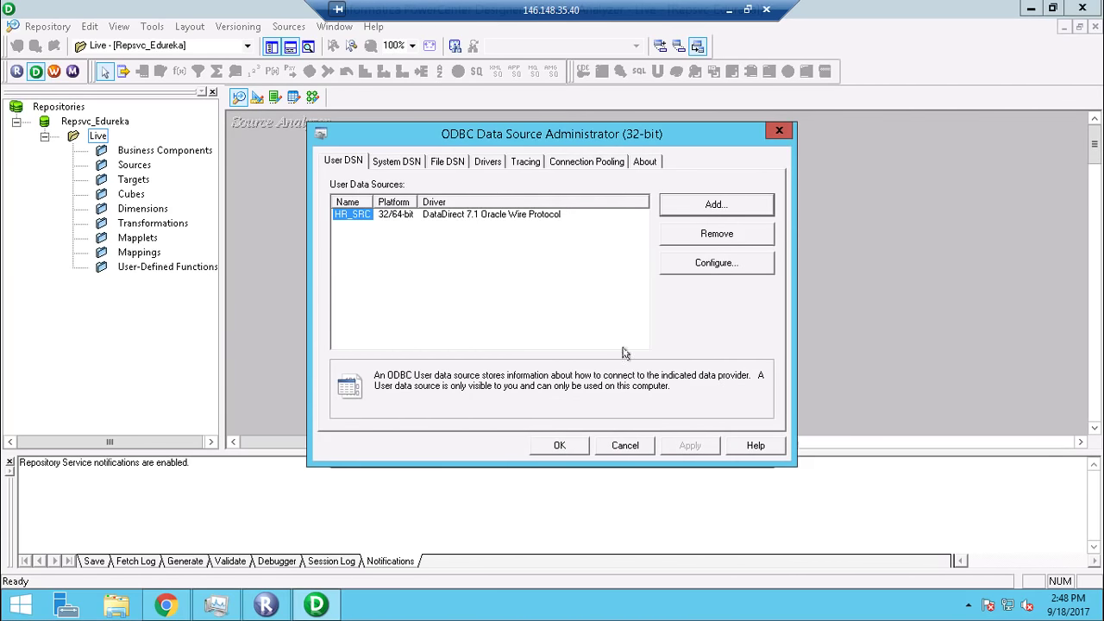
click(622, 444)
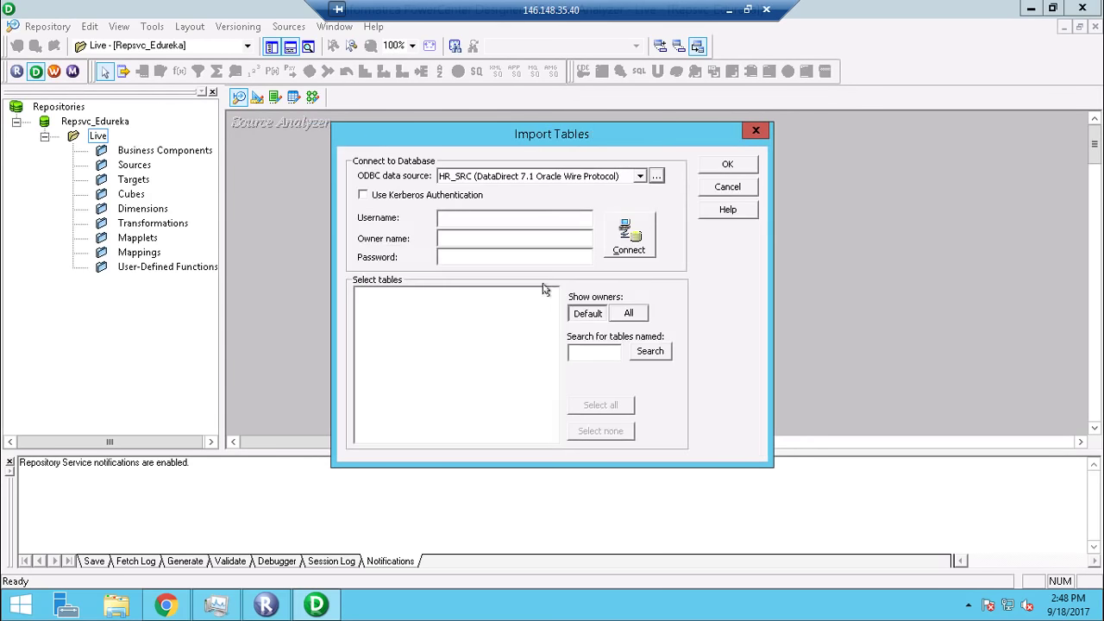
Log in with username HR_SRC and owner hr_src, and connect to the database.
click(512, 216)
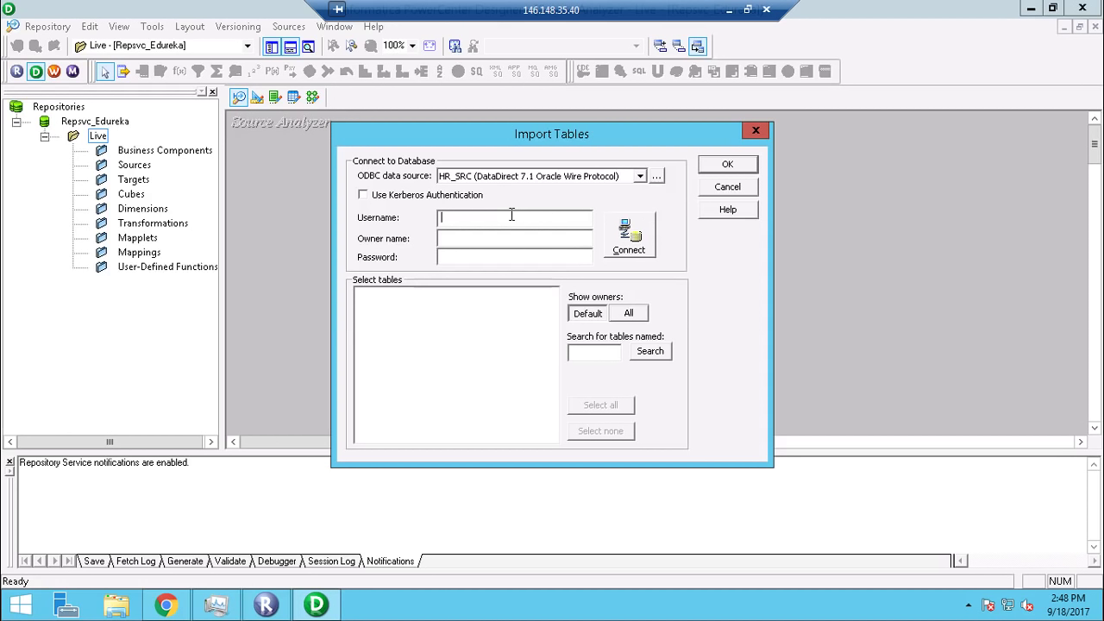
text(HR_SRC)
drag(480, 218, 424, 218)
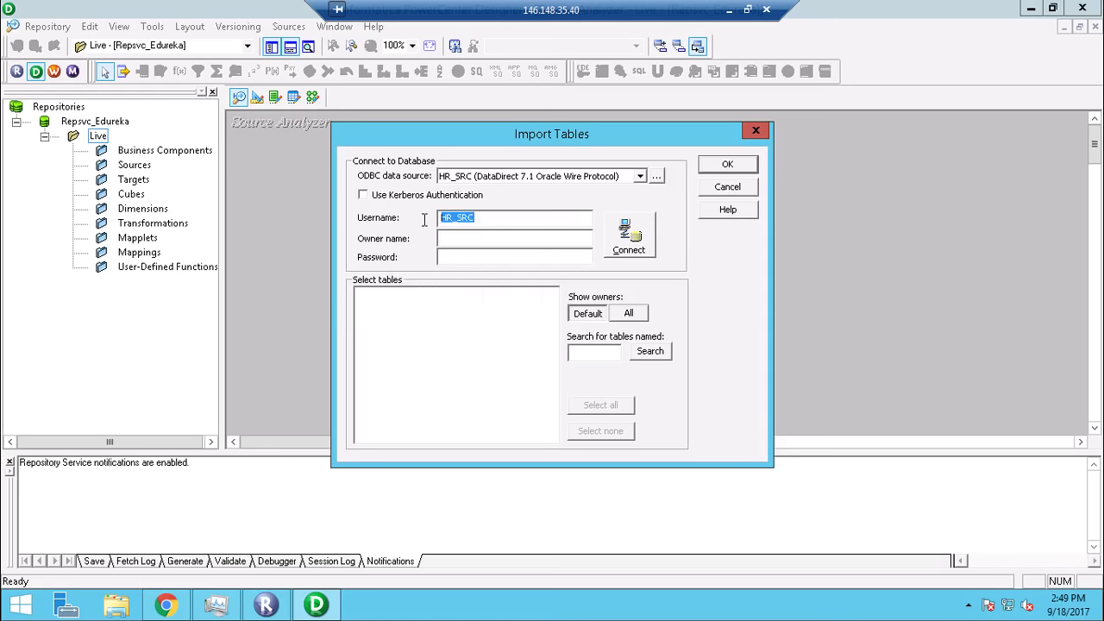
click(466, 257)
text(hr_src)
click(607, 231)
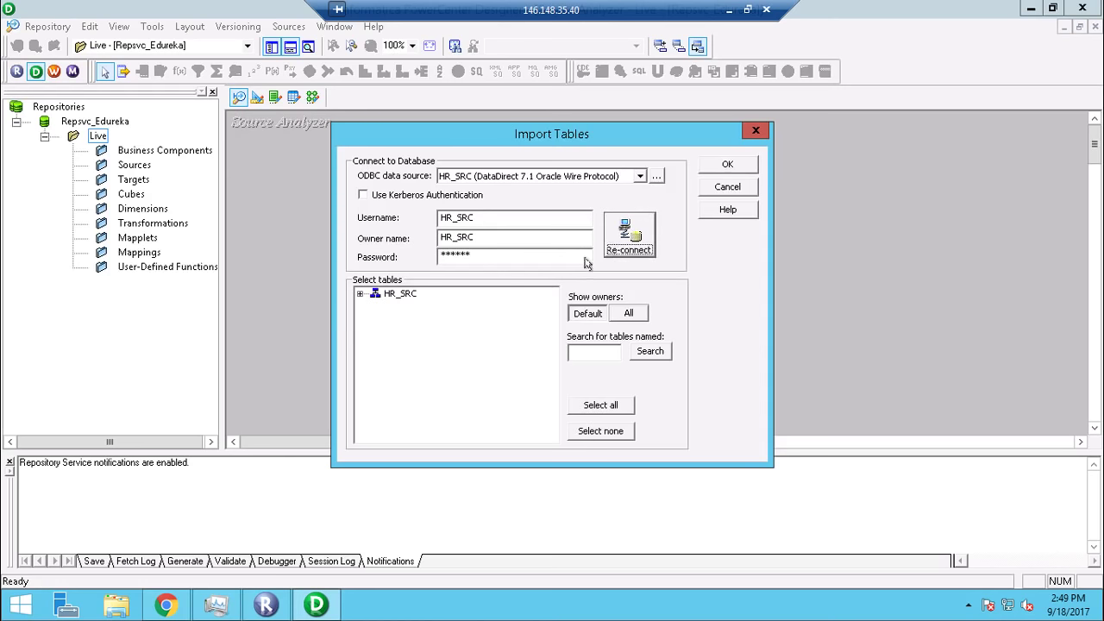
Import the CUSTOMERS table from HR_SRC > TABLES, then show the desktop.
click(360, 294)
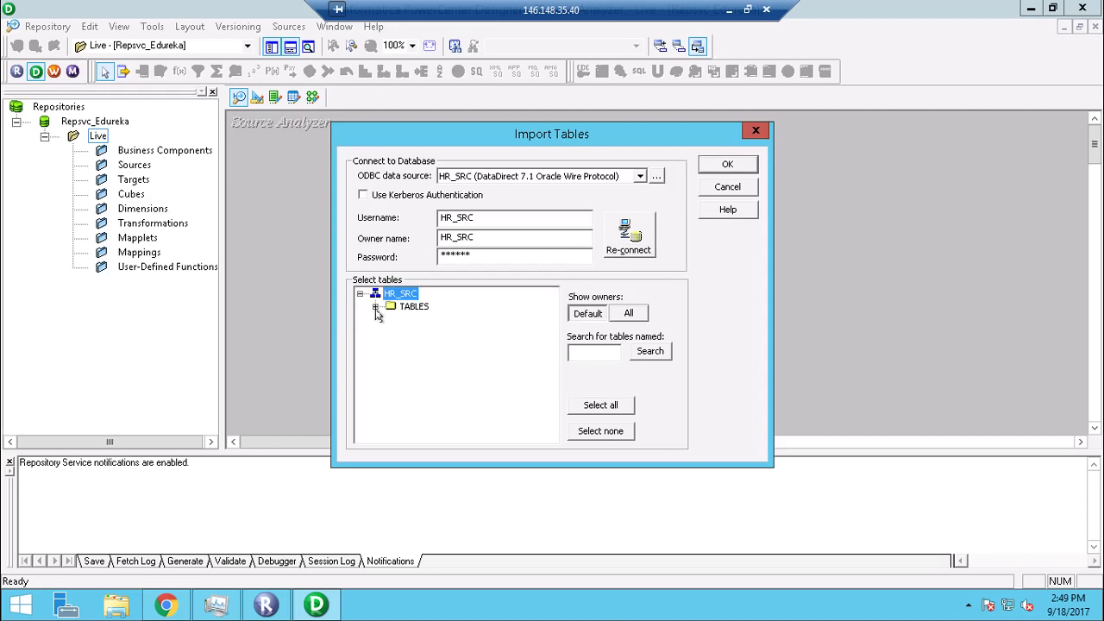
click(375, 309)
click(432, 319)
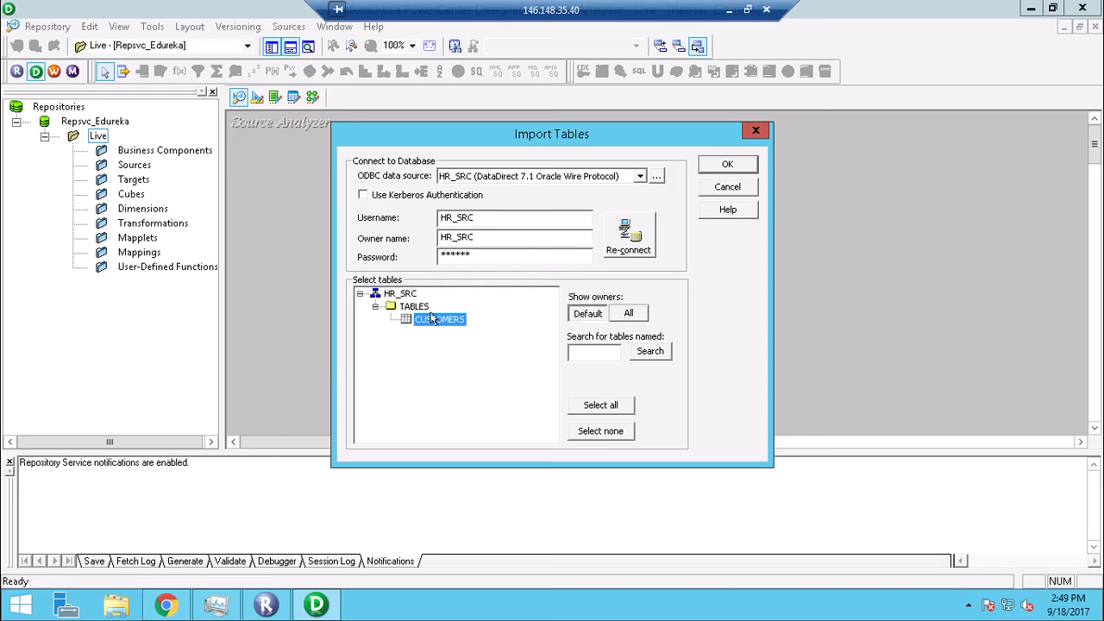
click(718, 167)
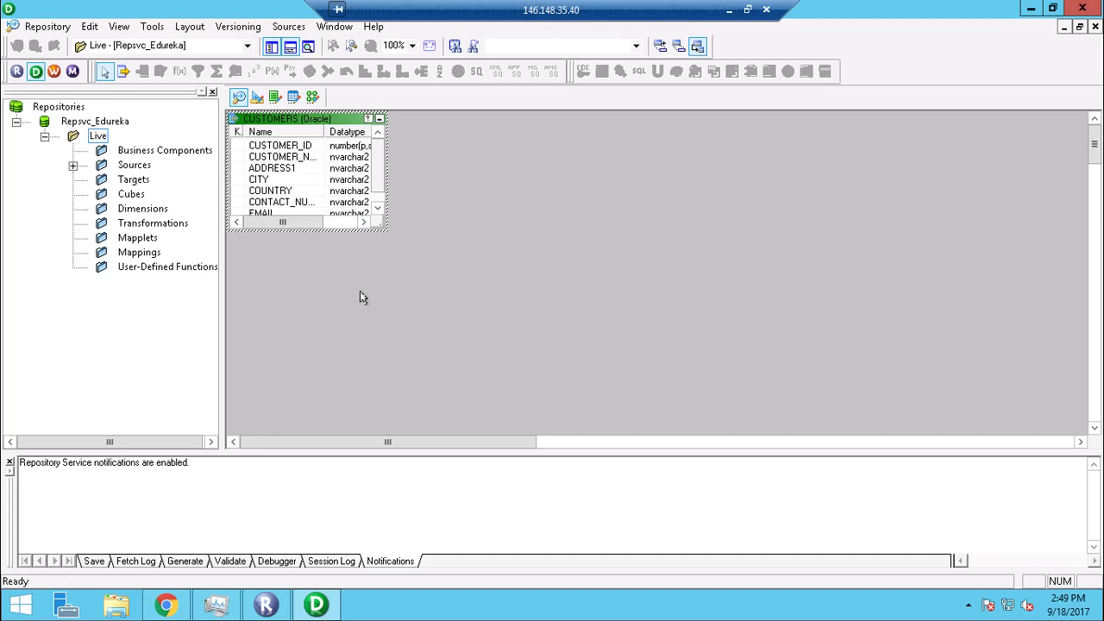
key(super+d)
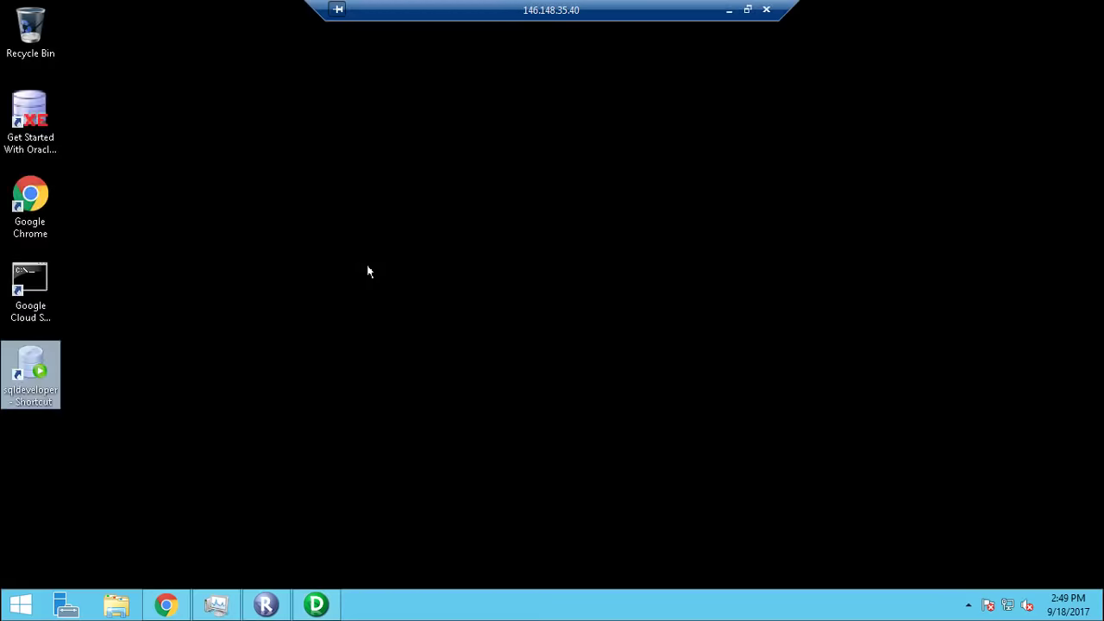
Launch SQL Developer, close the old HR_SRC.sql tab, maximize it and open an HR_SRC worksheet.
double_click(50, 373)
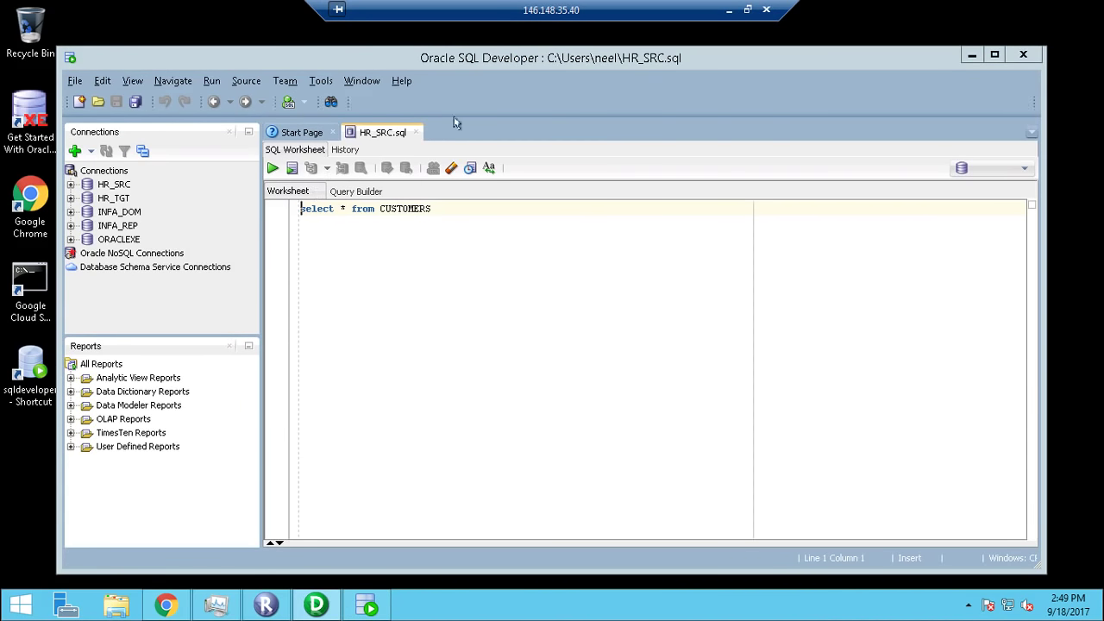
click(414, 132)
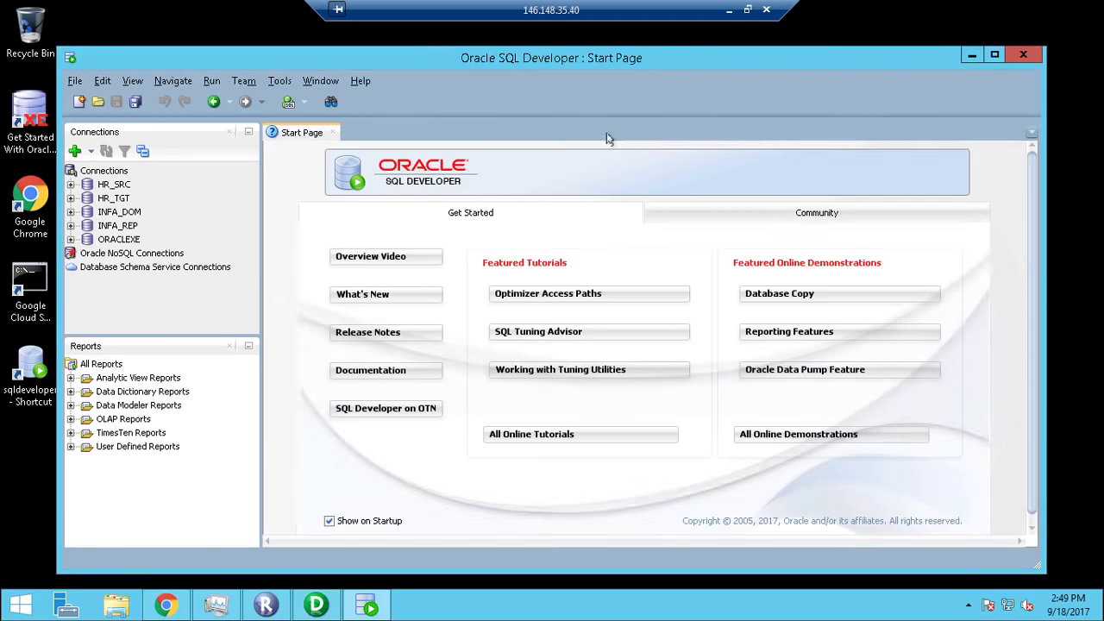
double_click(653, 59)
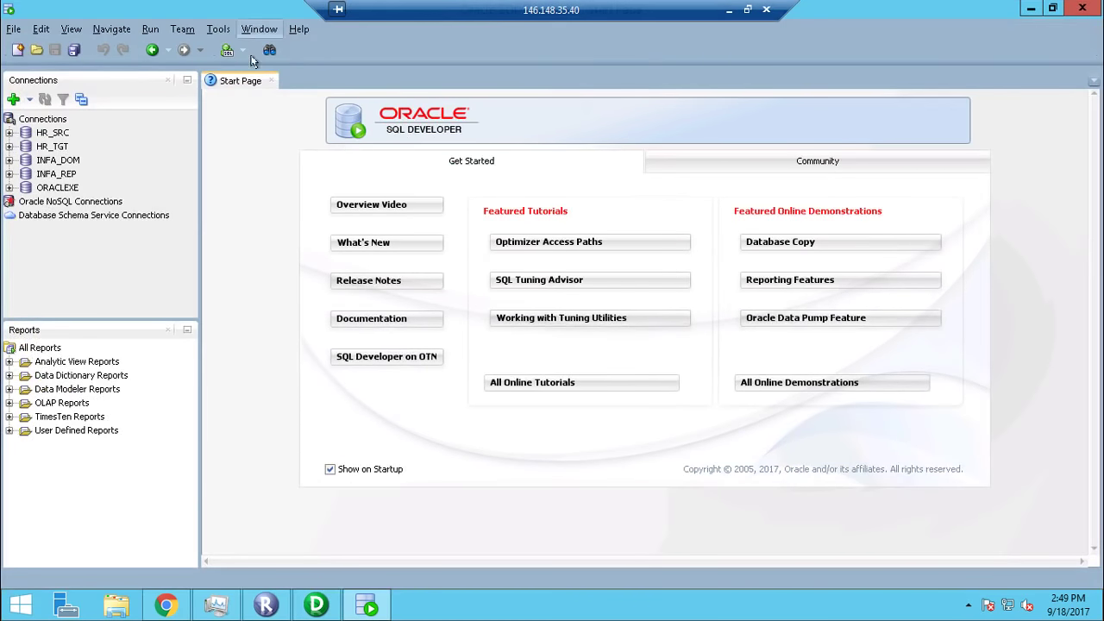
double_click(35, 135)
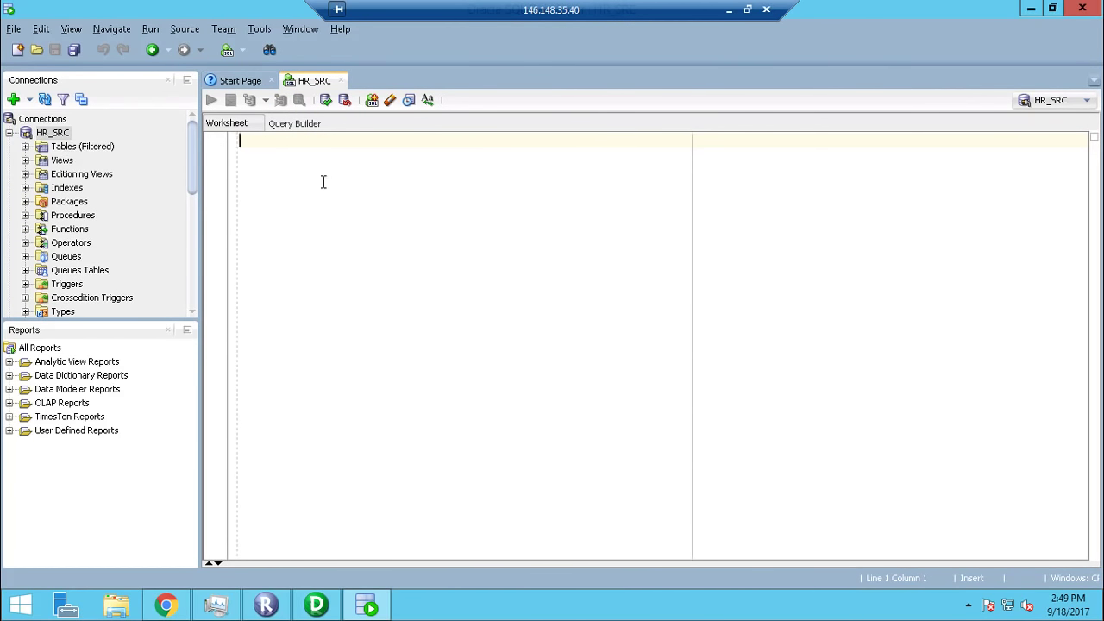
Write the query select * from CUSTOMERS, completing the table name from autocomplete.
text(sele)
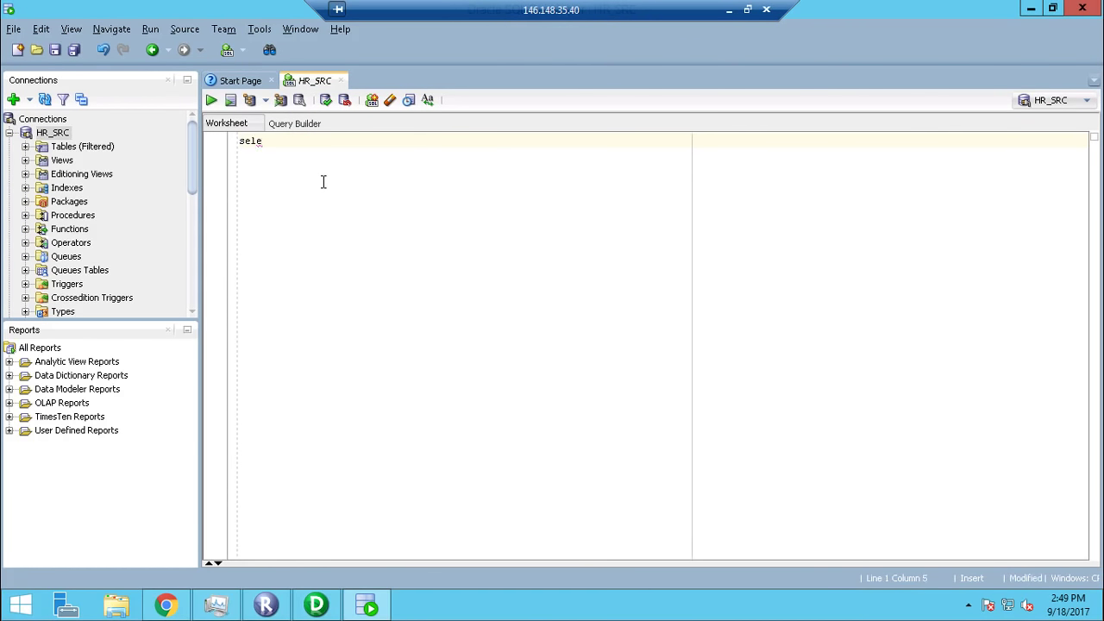
text(ct *)
key(BackSpace)
key(BackSpace)
text(*from)
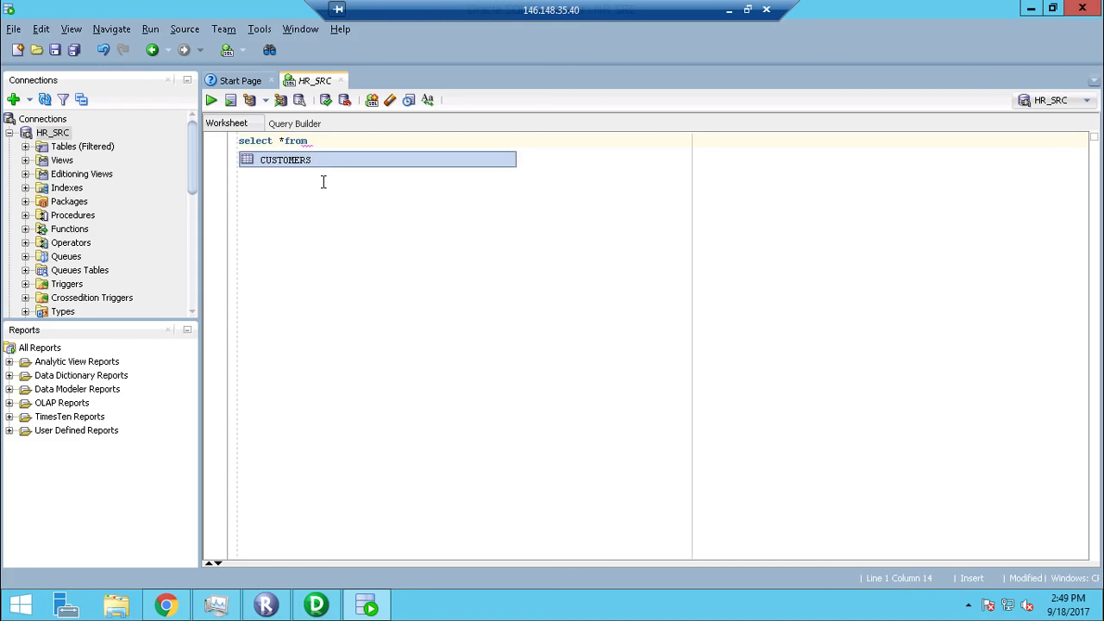
key(Return)
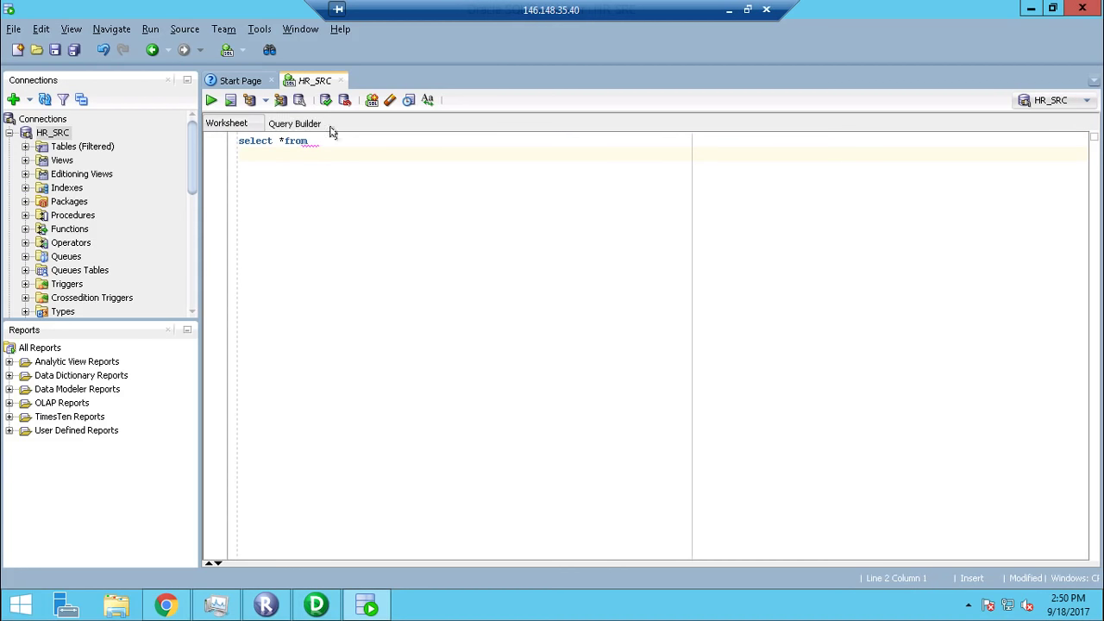
key(BackSpace)
text(customer)
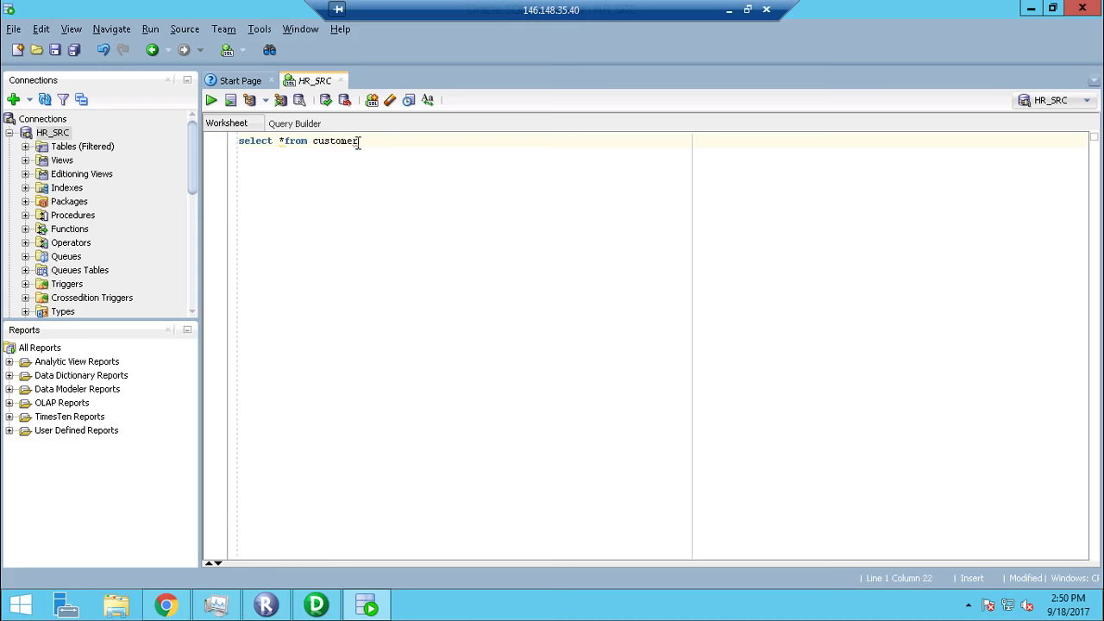
text(s)
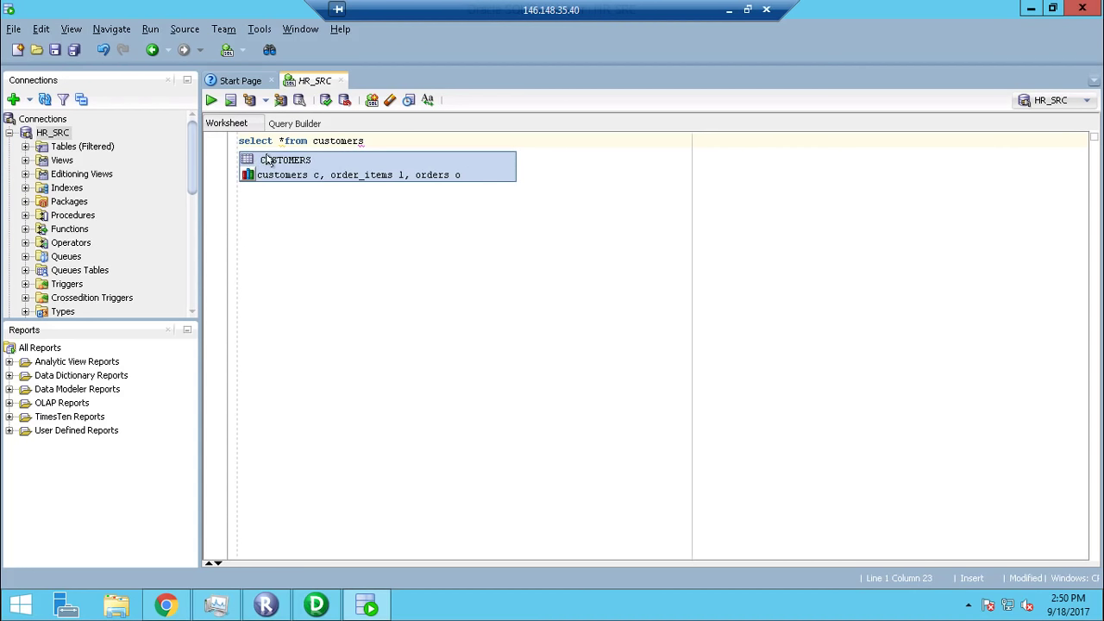
click(269, 160)
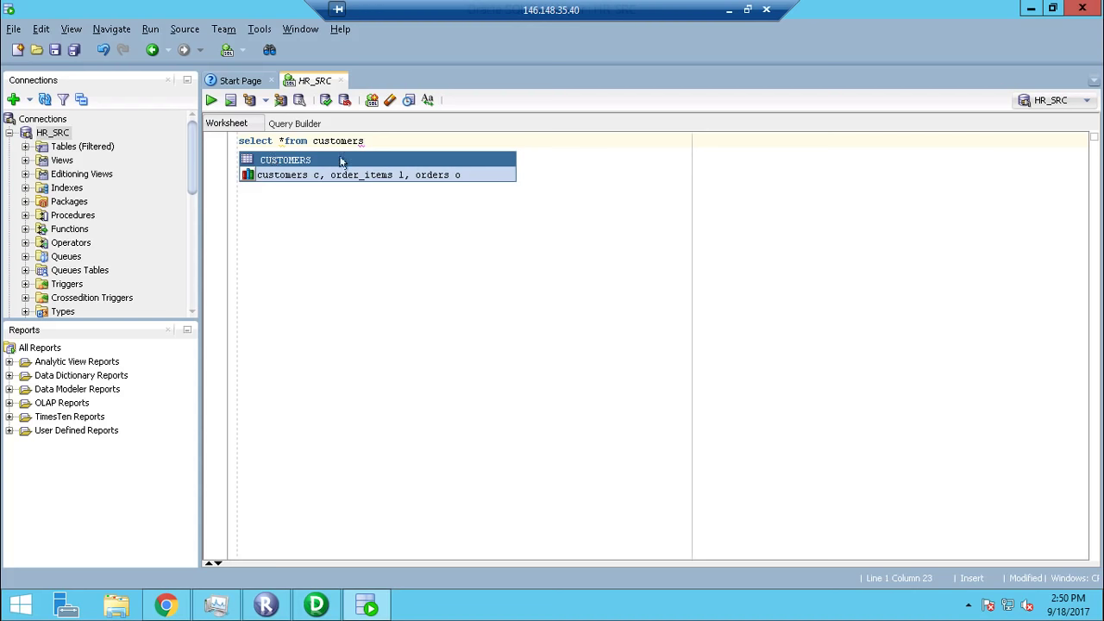
double_click(308, 161)
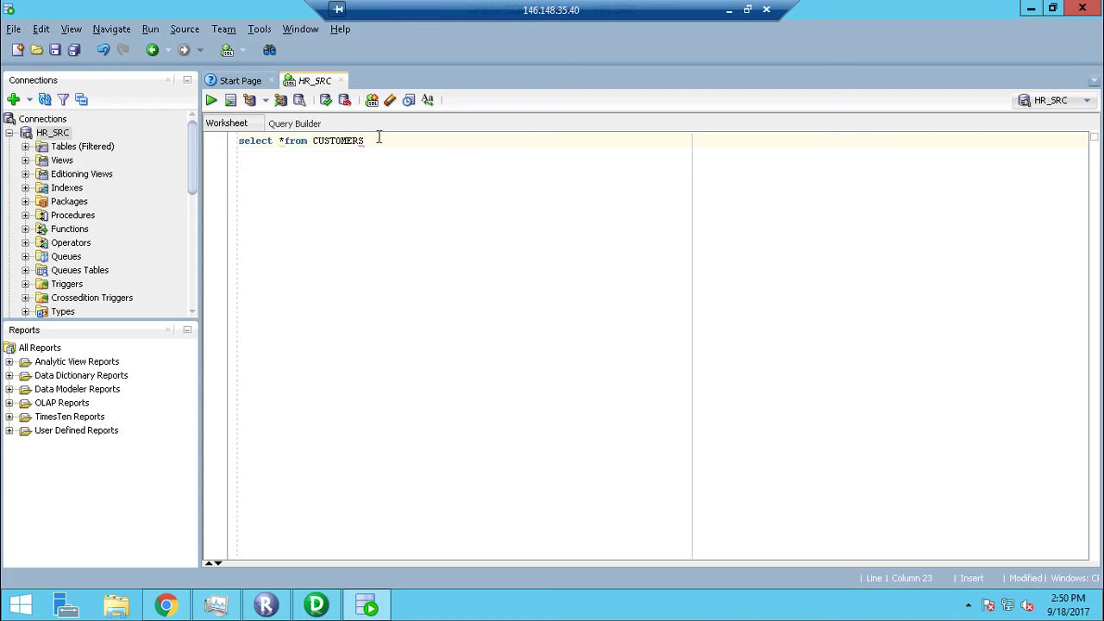
Run the CUSTOMERS query and scroll through the 50 fetched rows.
drag(377, 140, 239, 140)
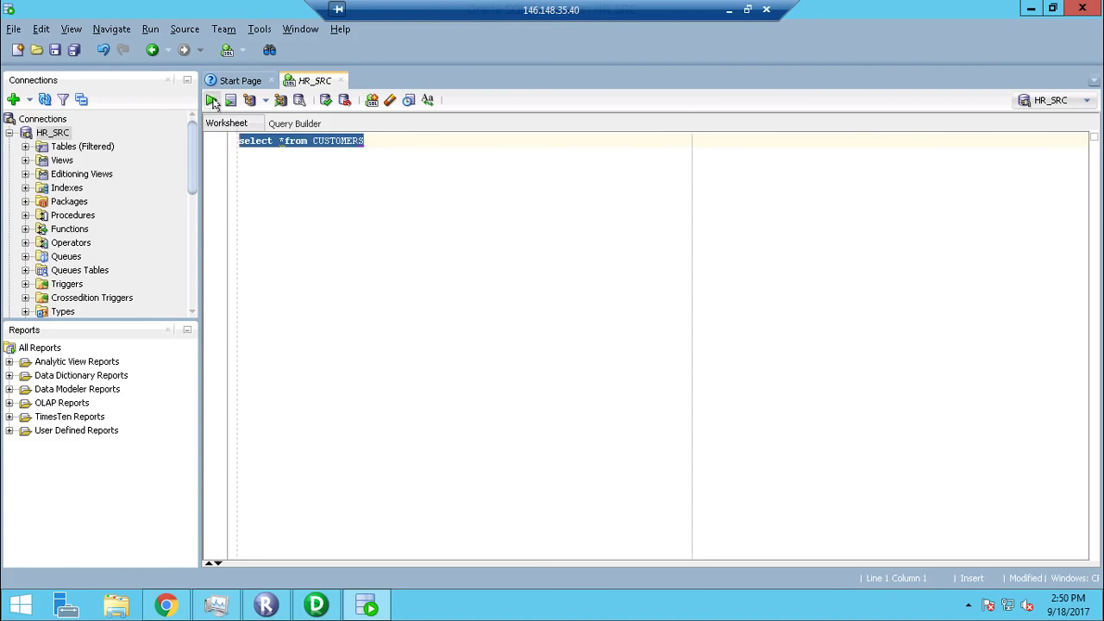
click(212, 101)
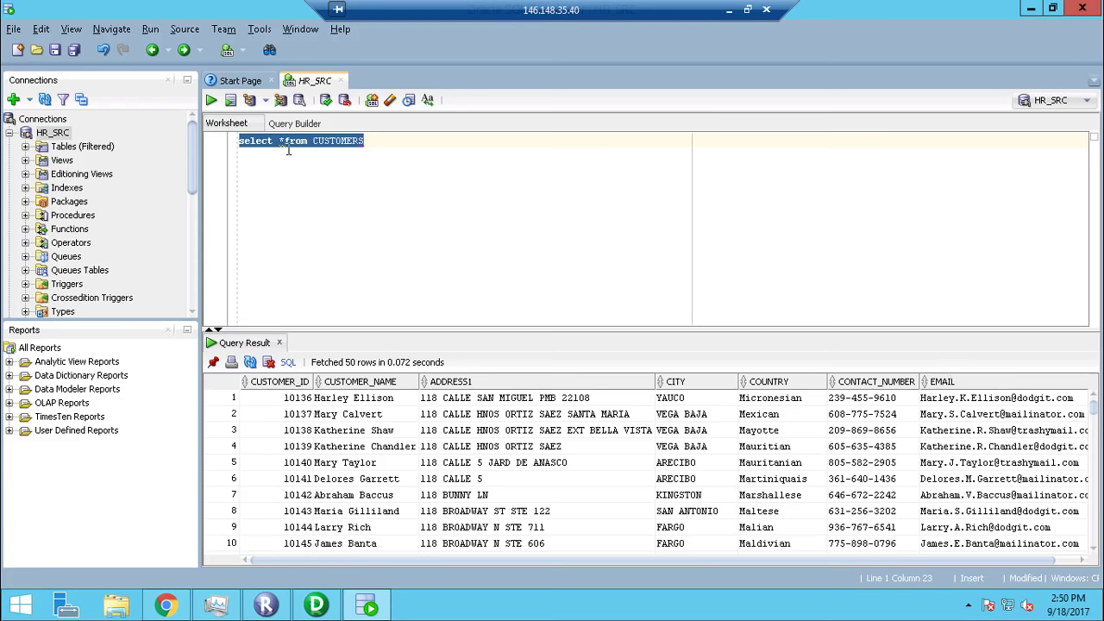
click(285, 143)
scroll(700, 463, down, 12)
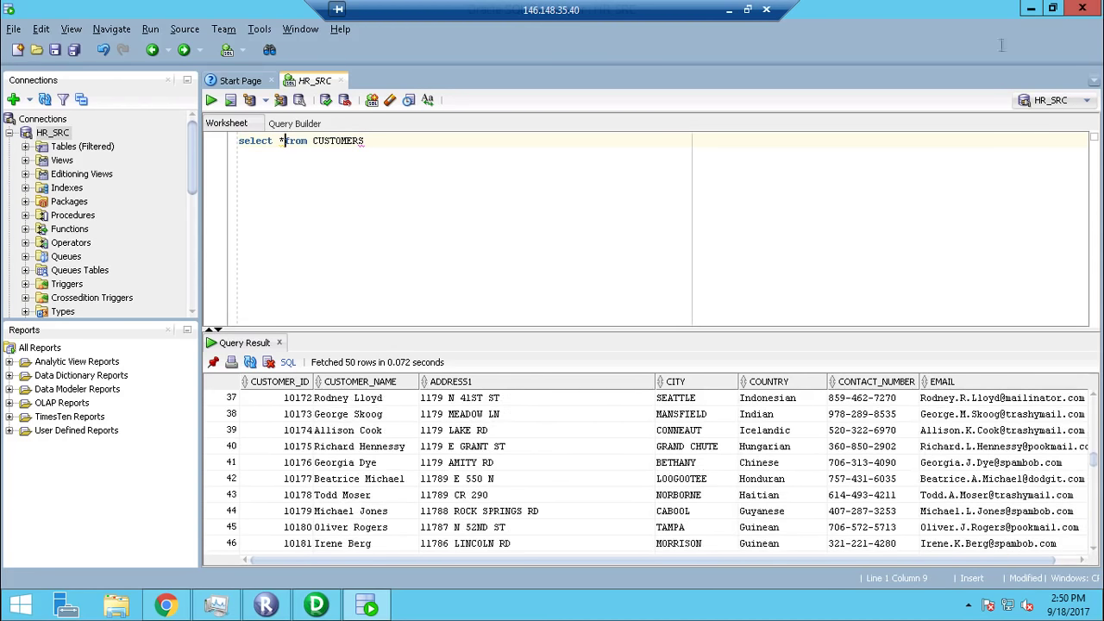
click(315, 601)
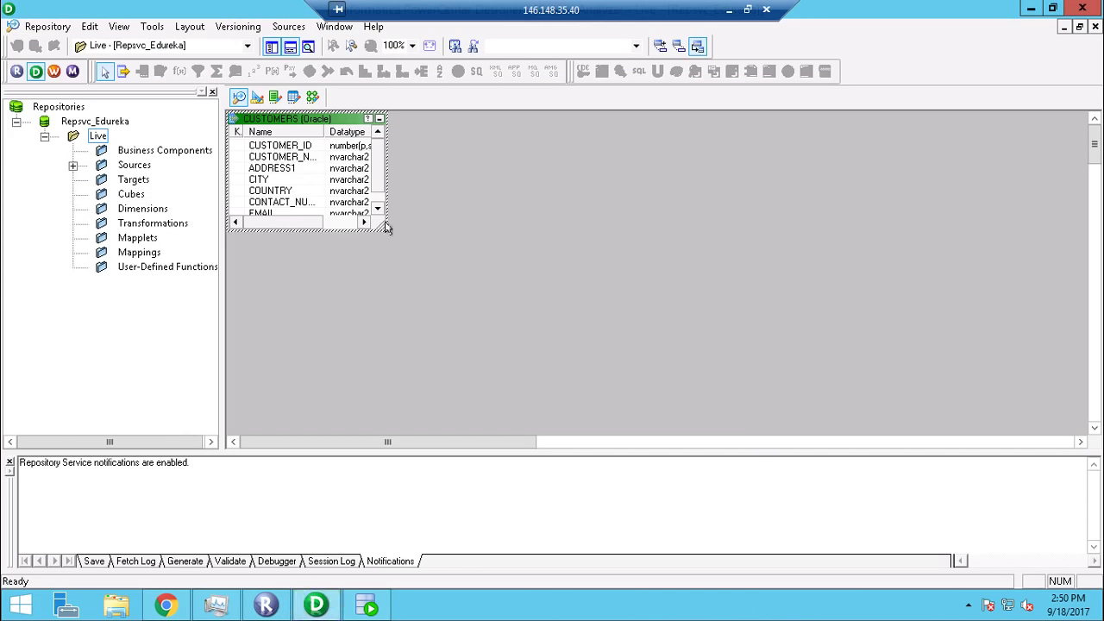
Enlarge the CUSTOMERS source box to show all seven columns and move it to the right.
drag(390, 231, 550, 310)
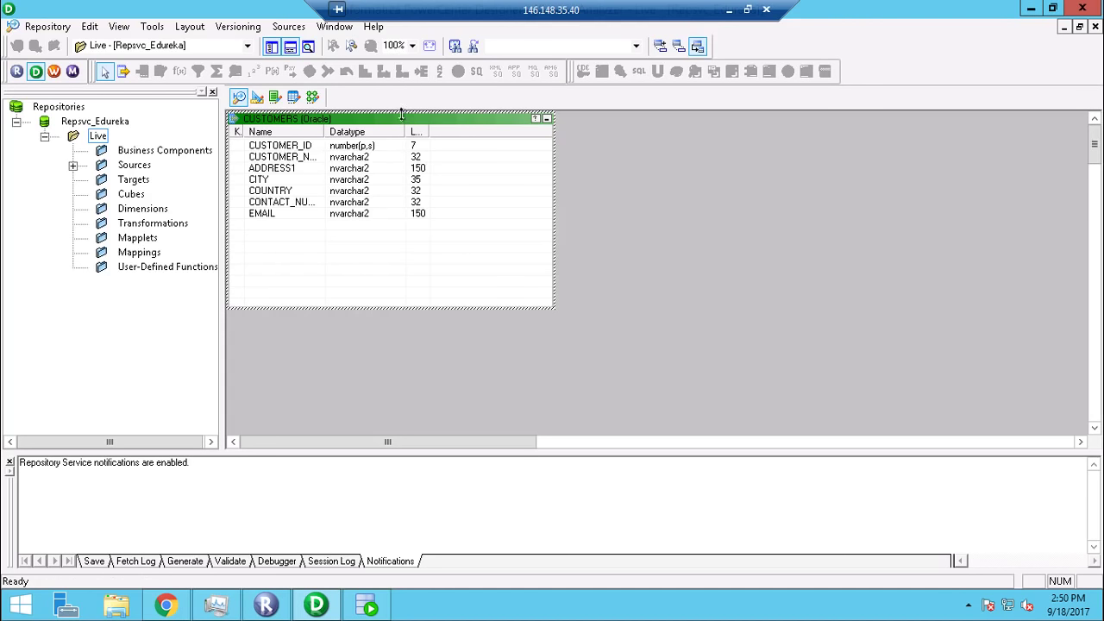
drag(377, 122, 816, 159)
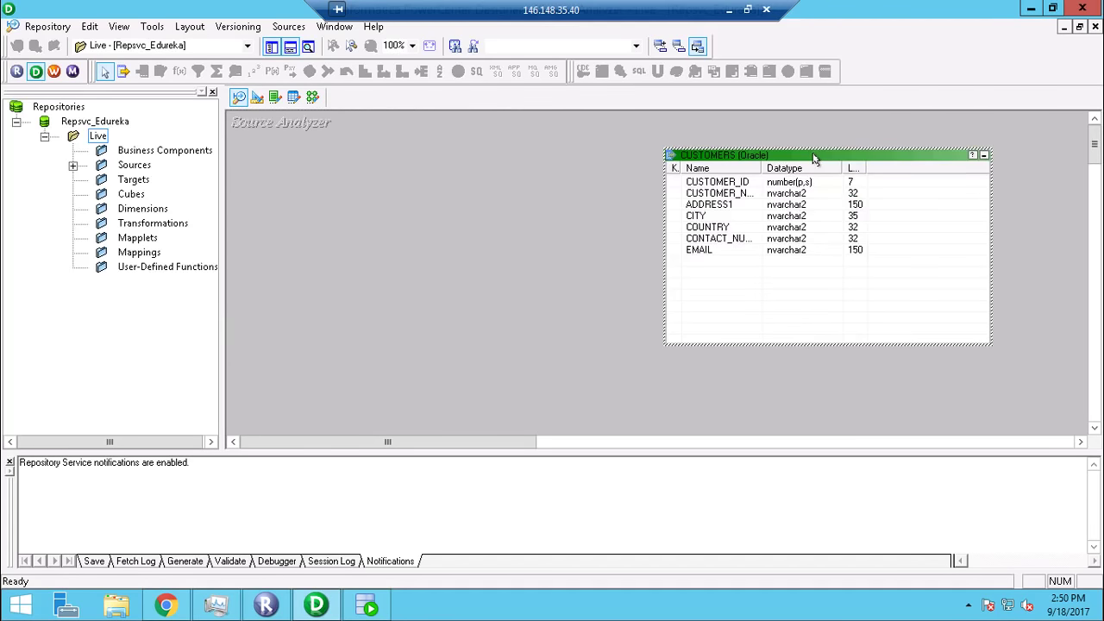
click(272, 24)
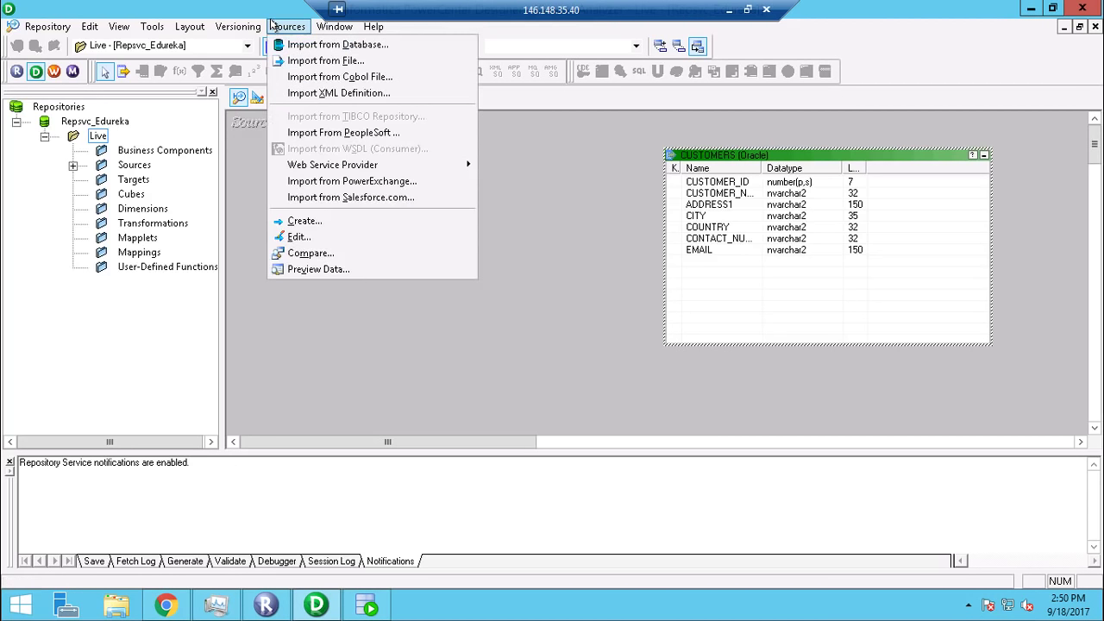
Abandon the Customer file import and confirm discarding it.
click(329, 62)
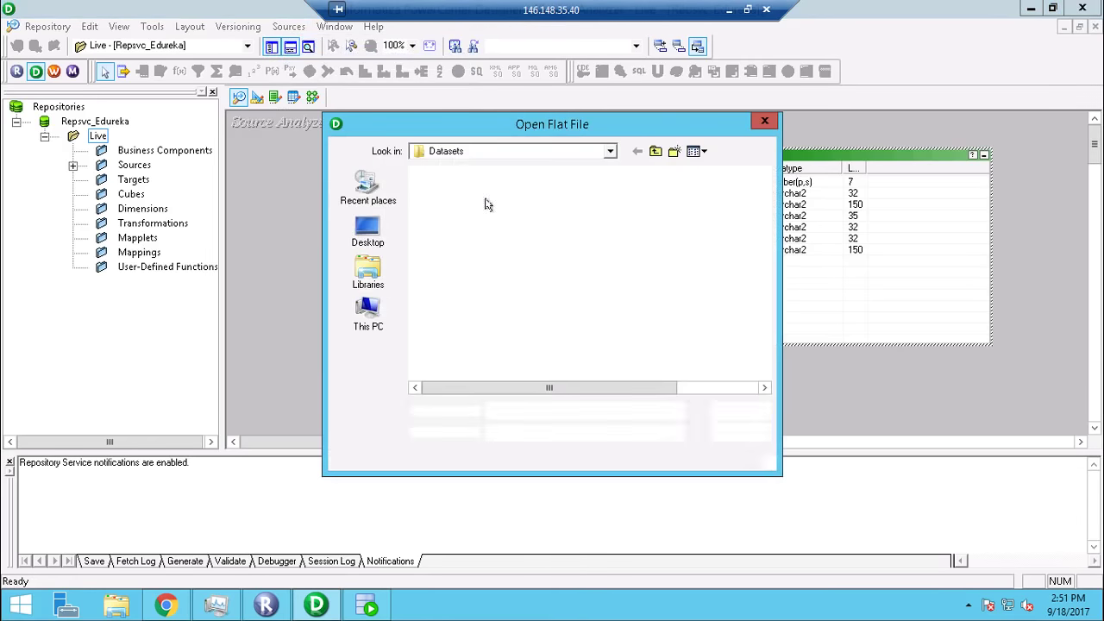
click(675, 433)
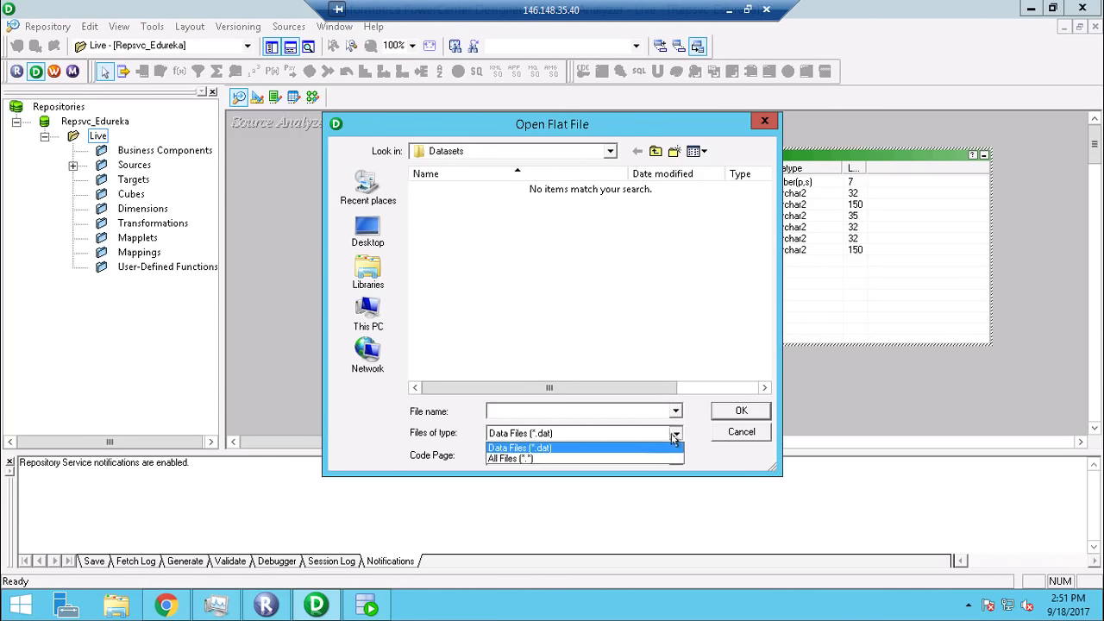
click(627, 459)
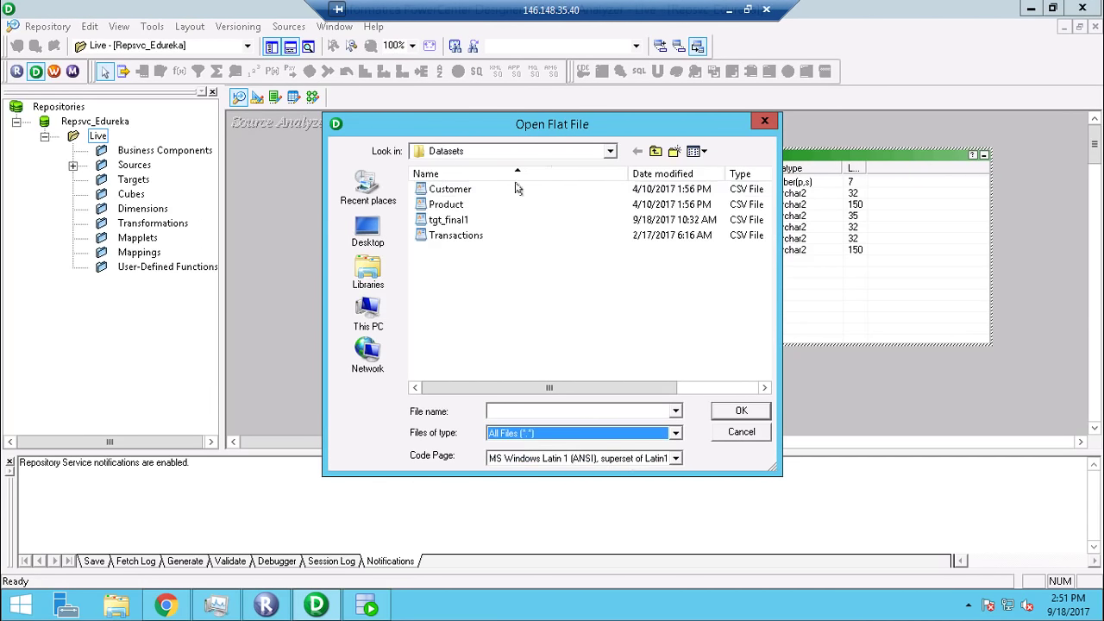
double_click(479, 191)
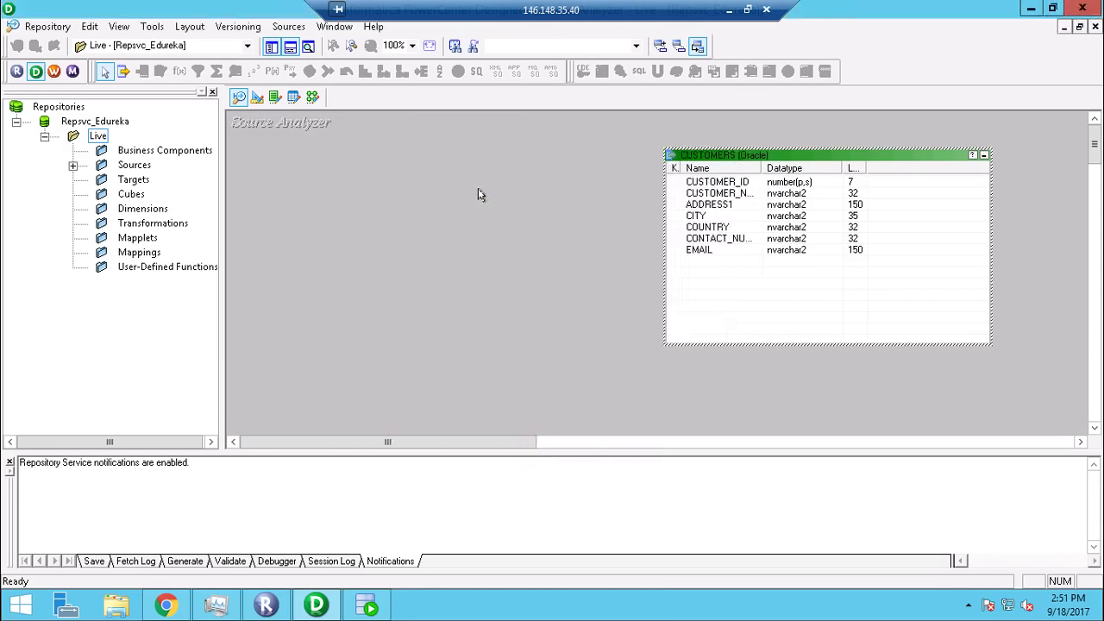
click(636, 444)
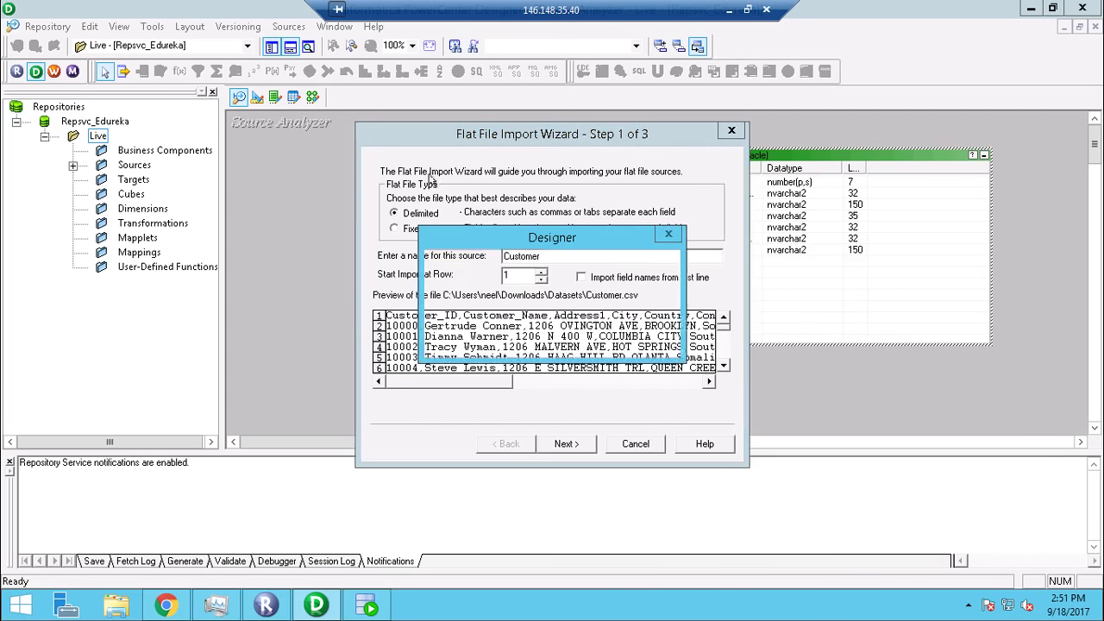
click(565, 338)
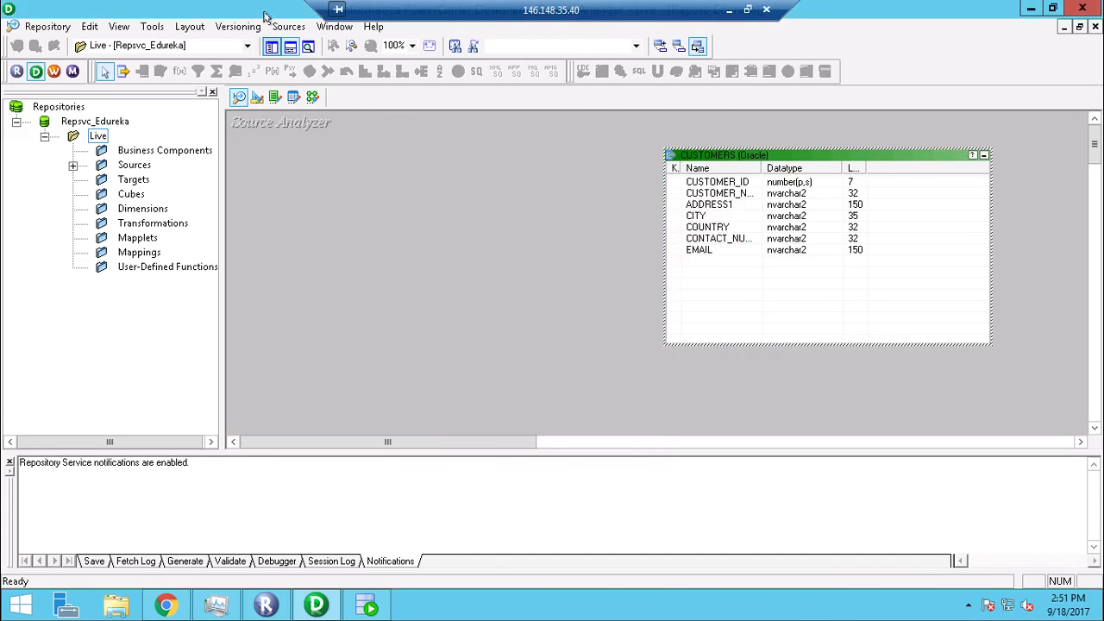
Open Product.csv from the Datasets folder in the flat-file import wizard, showing All Files.
click(289, 27)
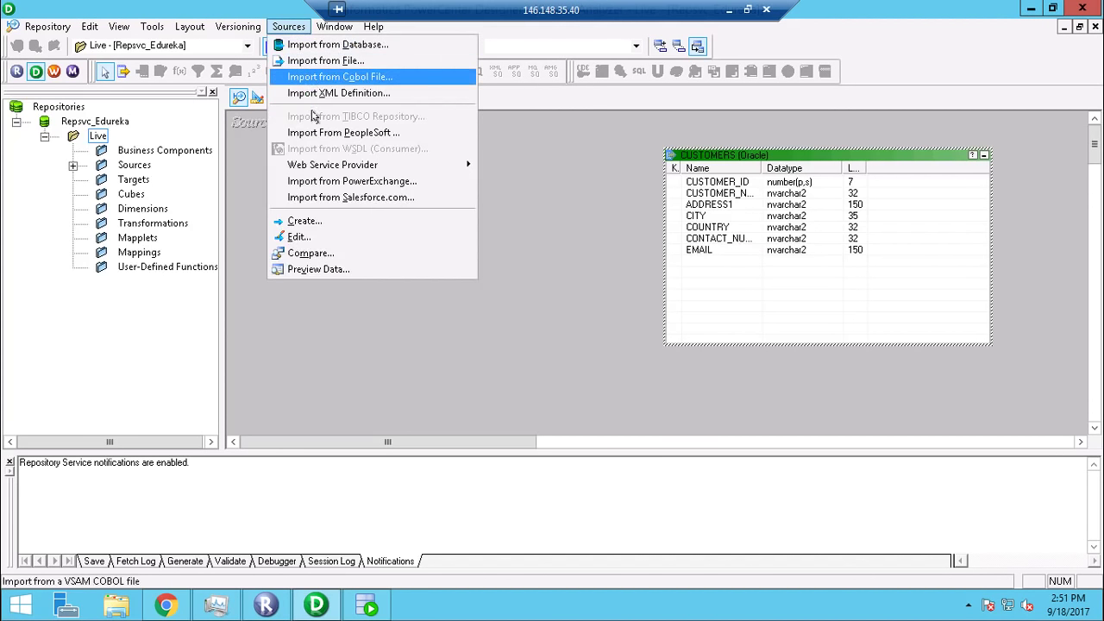
click(324, 61)
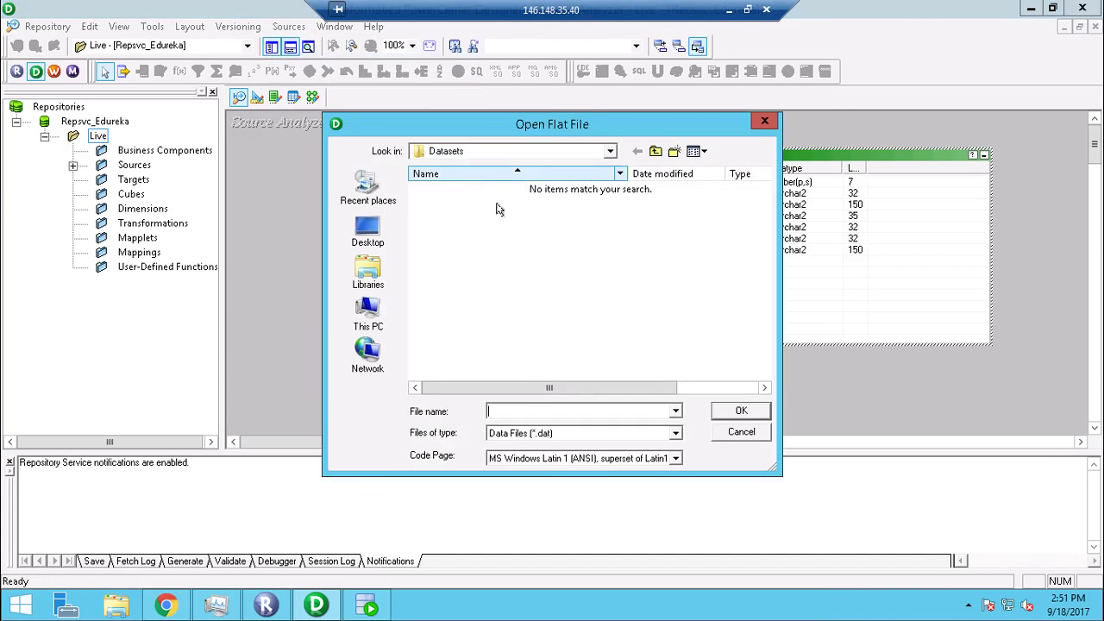
click(658, 433)
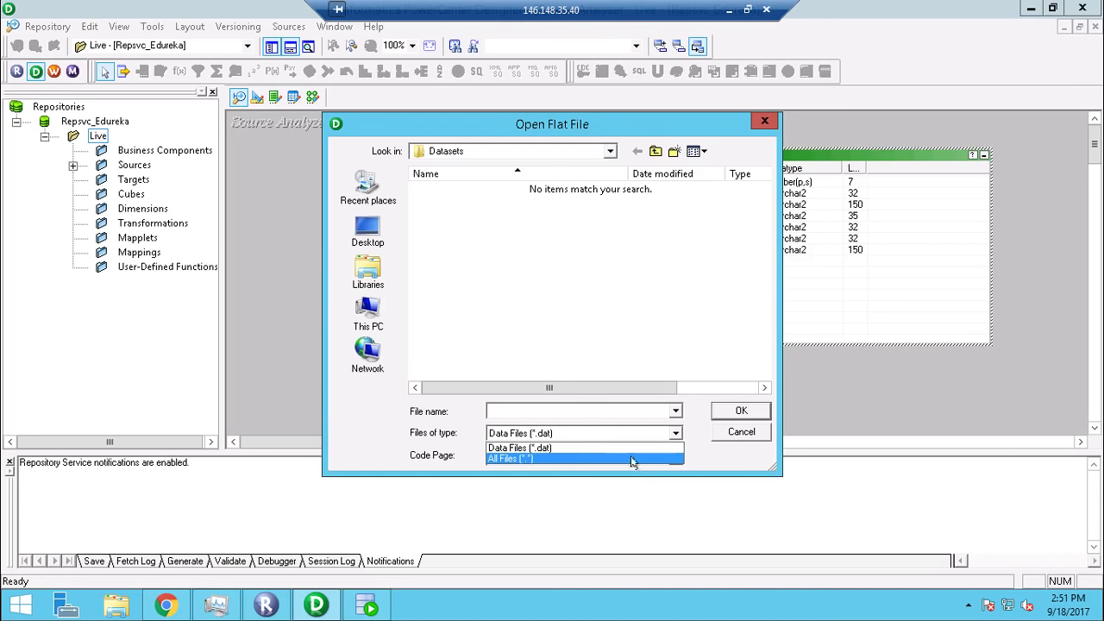
click(630, 458)
double_click(473, 209)
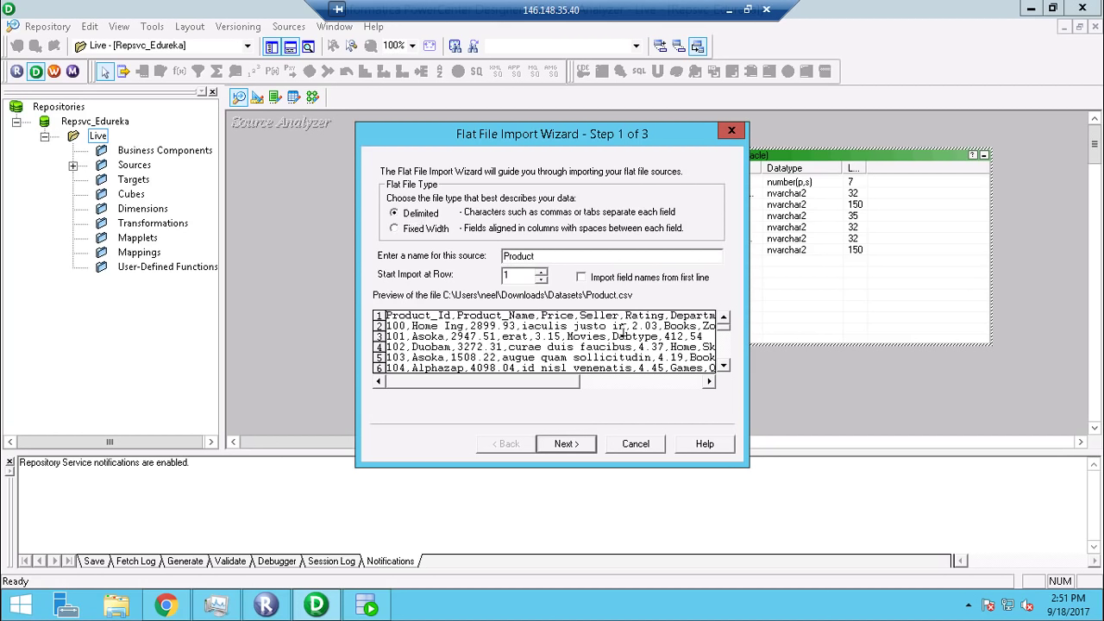
Import Product with field names from its first line, then enlarge it beside CUSTOMERS.
click(580, 278)
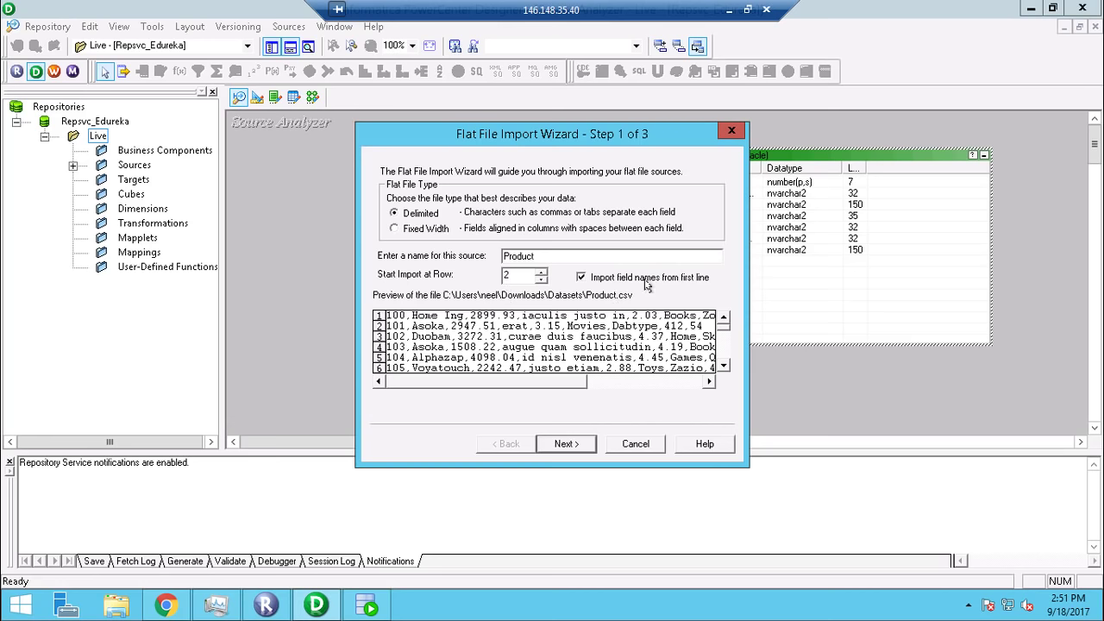
click(584, 444)
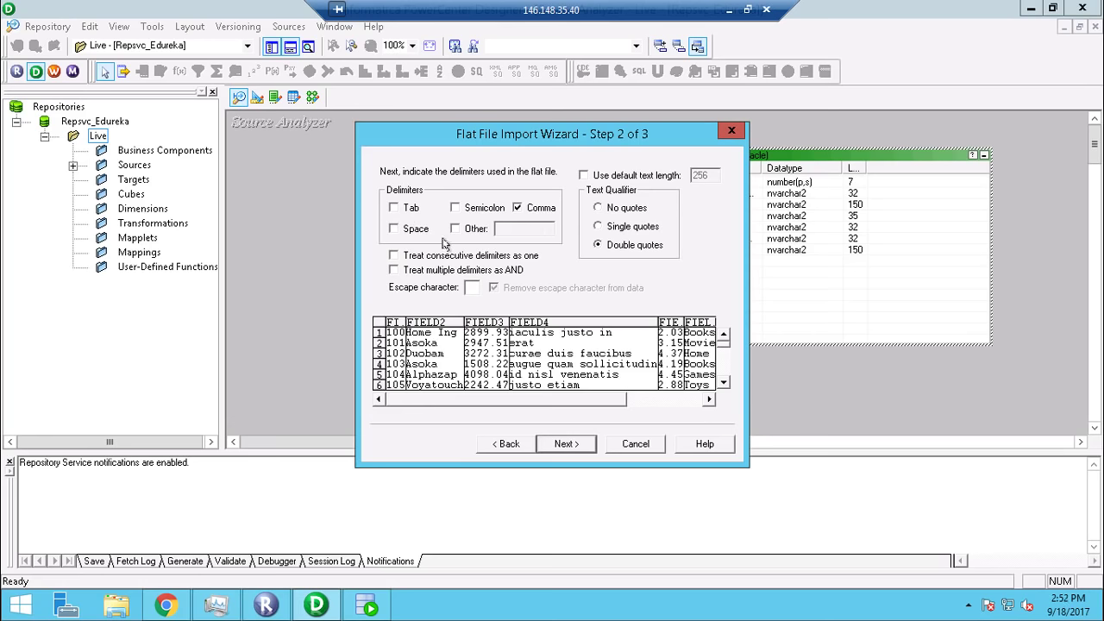
click(567, 444)
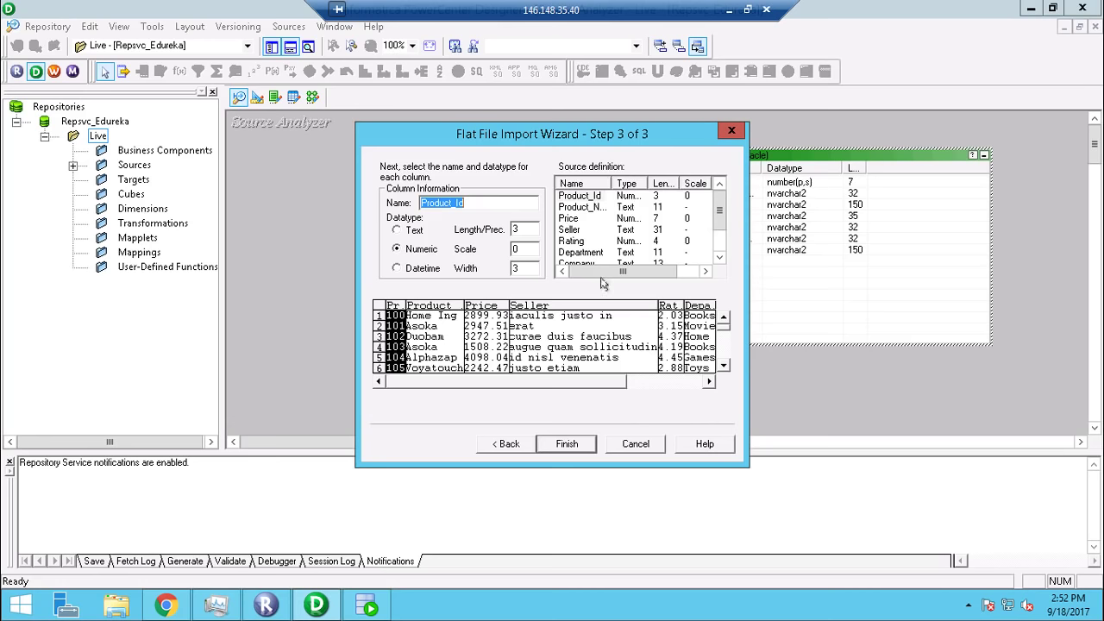
click(569, 441)
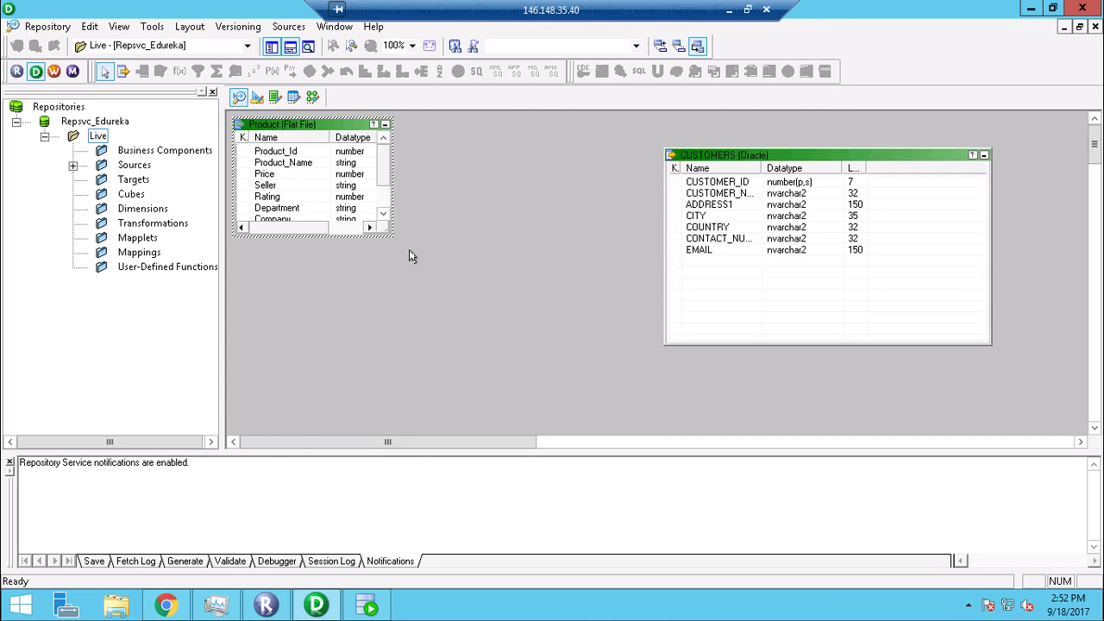
drag(395, 235, 519, 321)
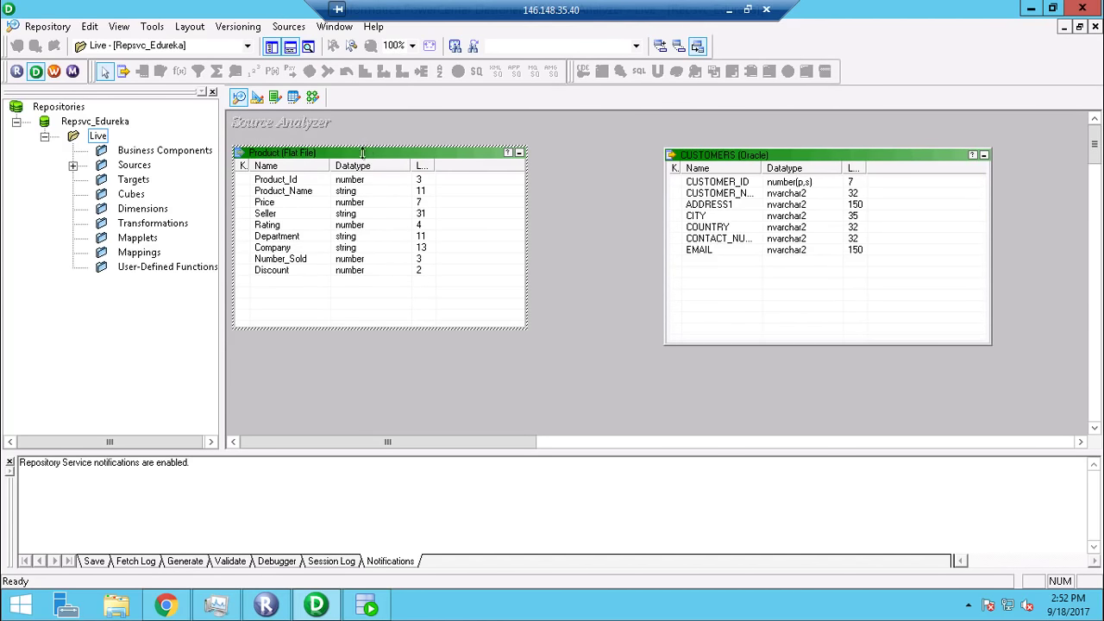
mouse_move(353, 152)
mouse_down()
mouse_move(511, 186)
mouse_move(595, 221)
mouse_up()
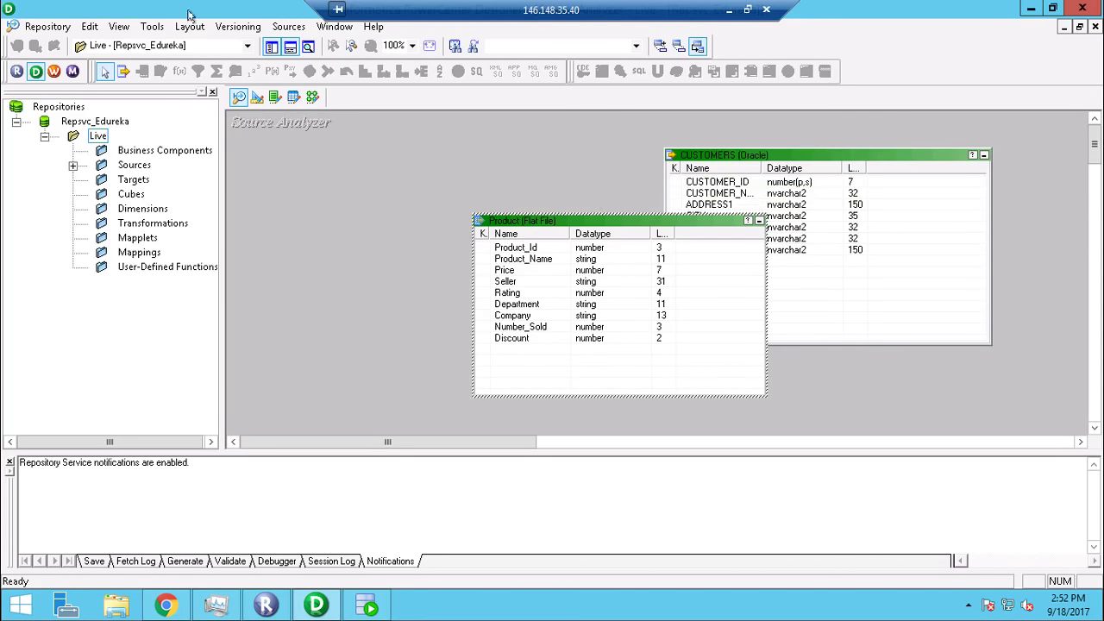
Open Transactions.csv from the Datasets folder for flat-file import, showing All Files.
click(290, 29)
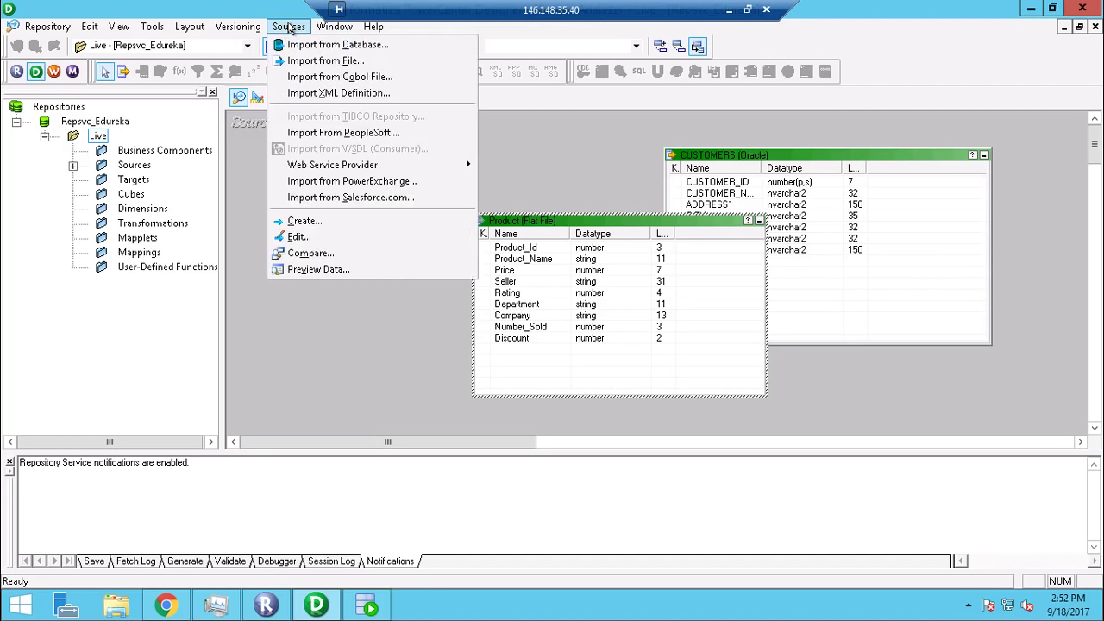
click(316, 69)
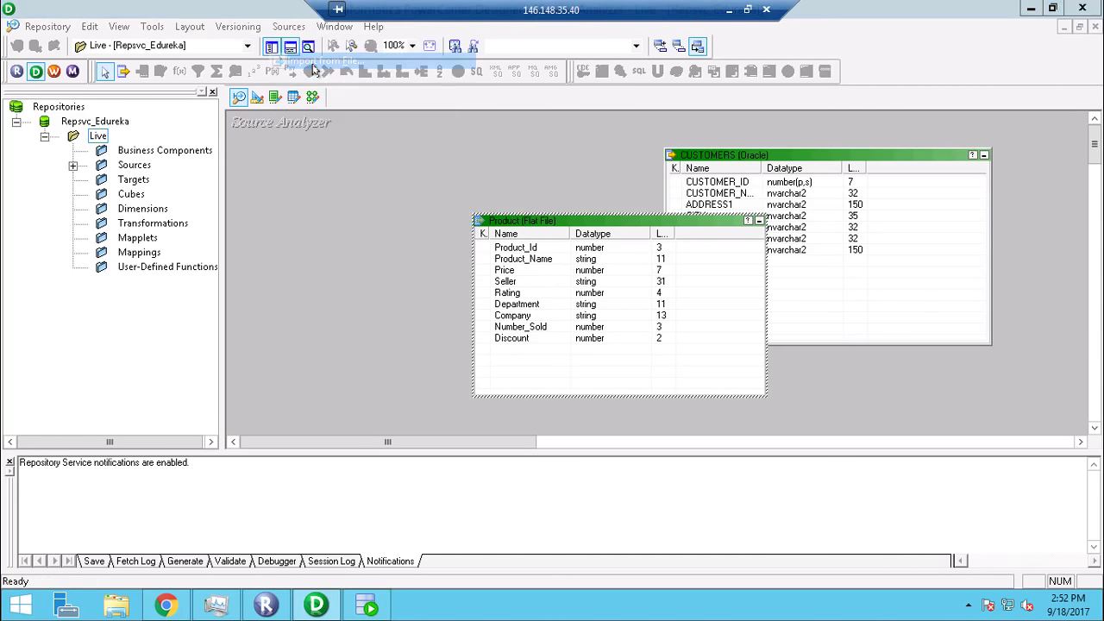
click(575, 429)
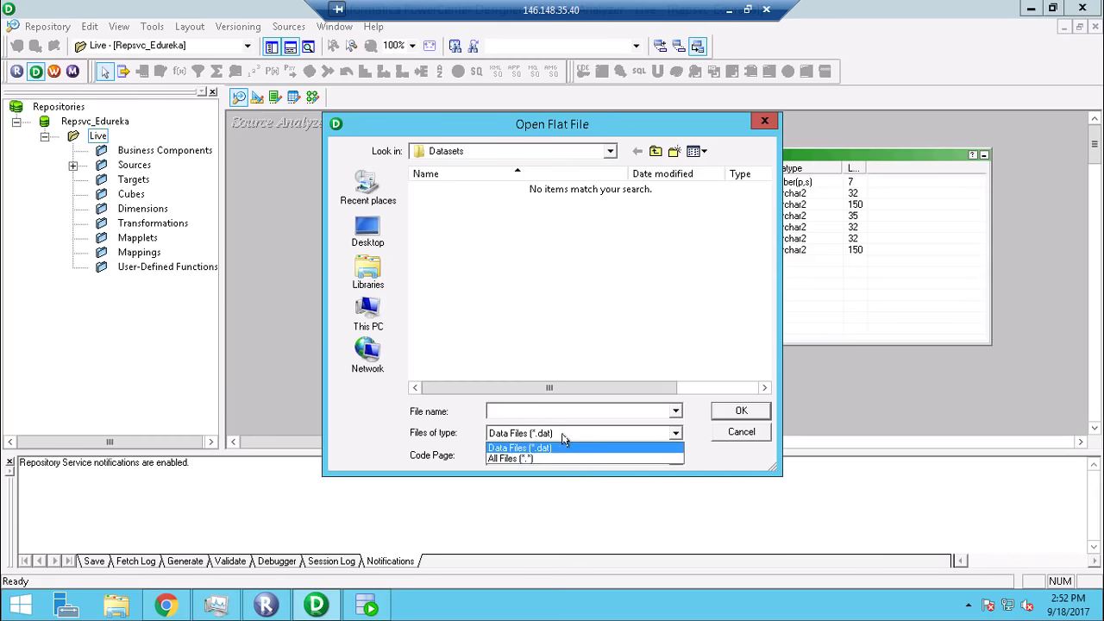
click(552, 456)
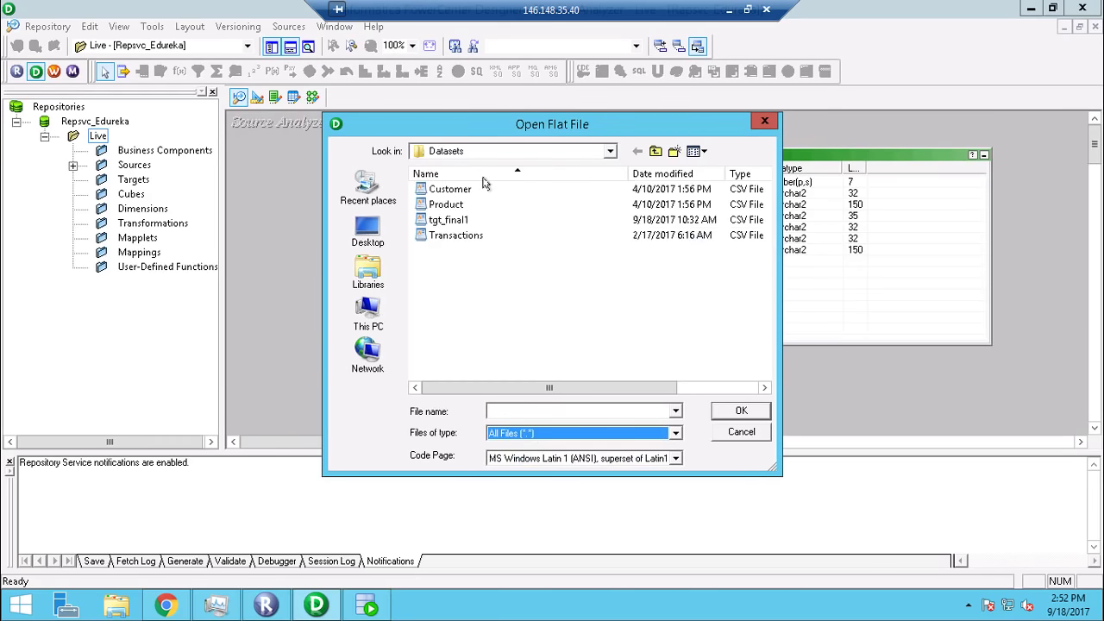
double_click(455, 237)
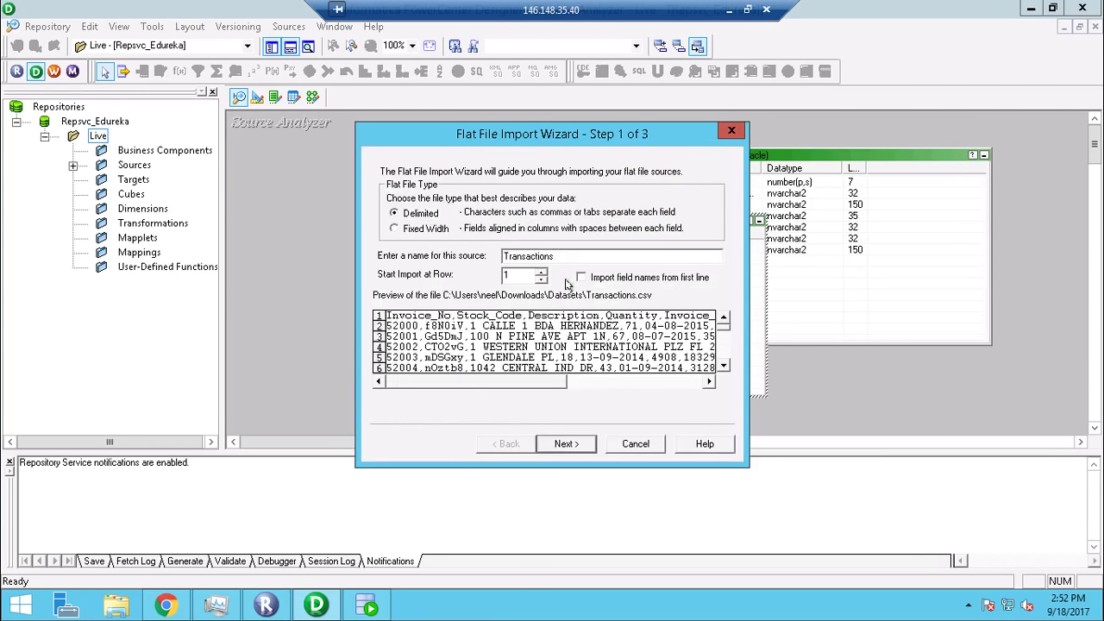
Import Transactions with header-row field names and enlarge it to show all eight columns.
click(580, 278)
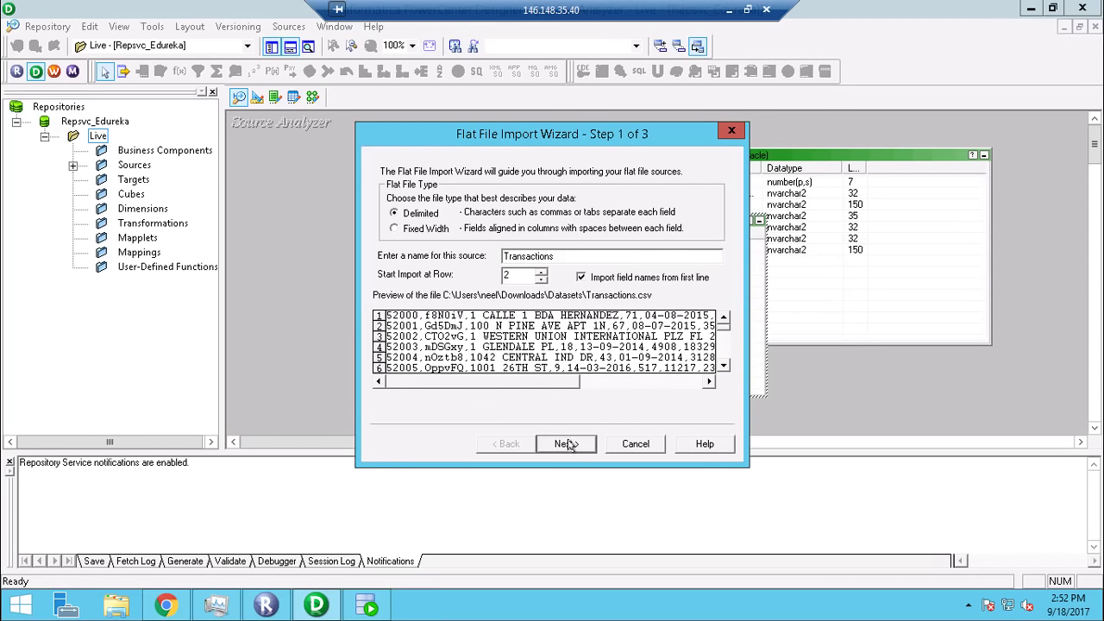
click(566, 443)
click(567, 443)
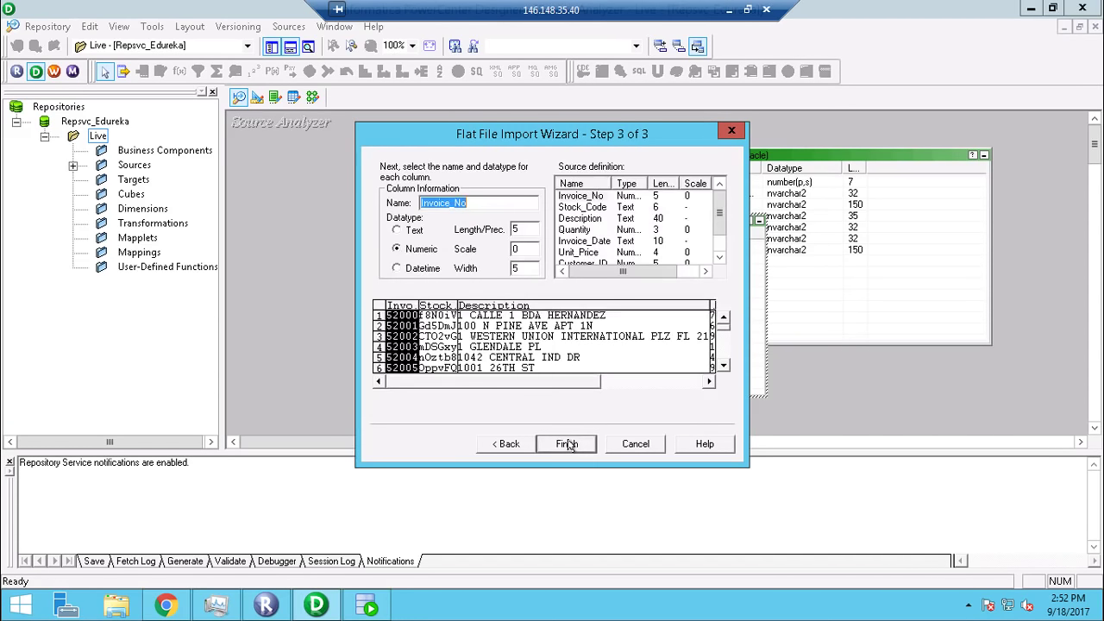
click(567, 443)
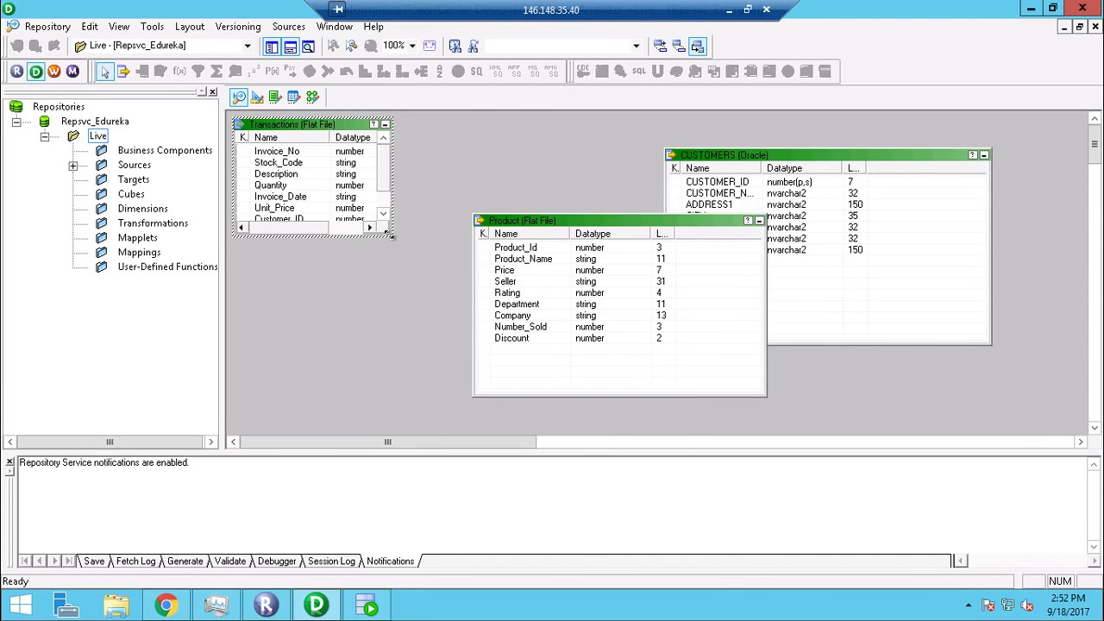
drag(389, 233, 439, 290)
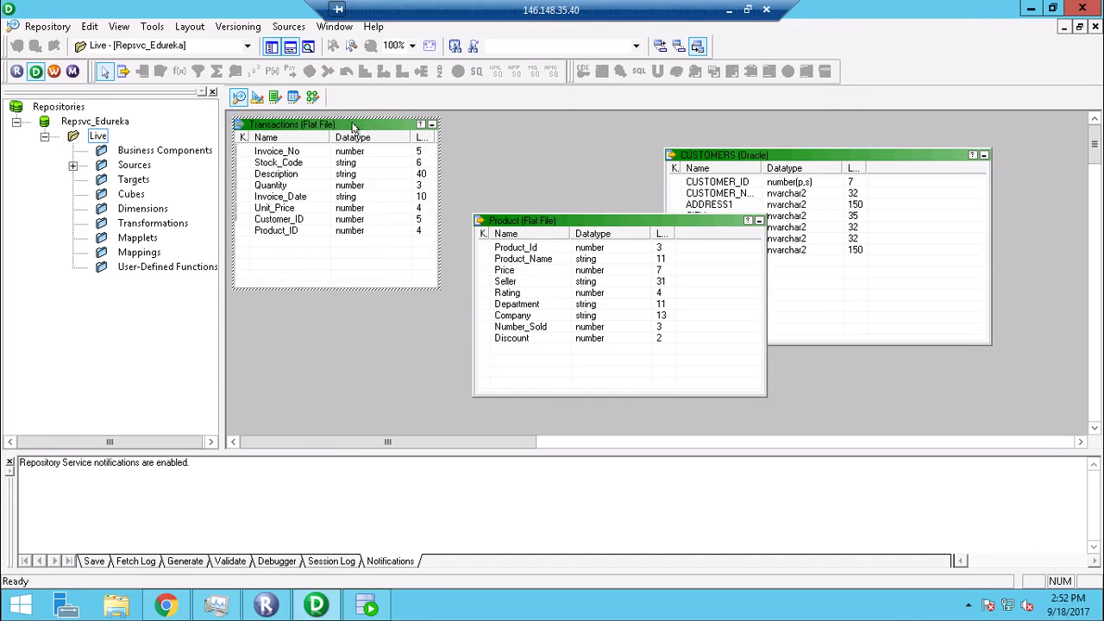
Drag the Product flat-file source into the Mapping Designer and name the new mapping m_live.
click(311, 99)
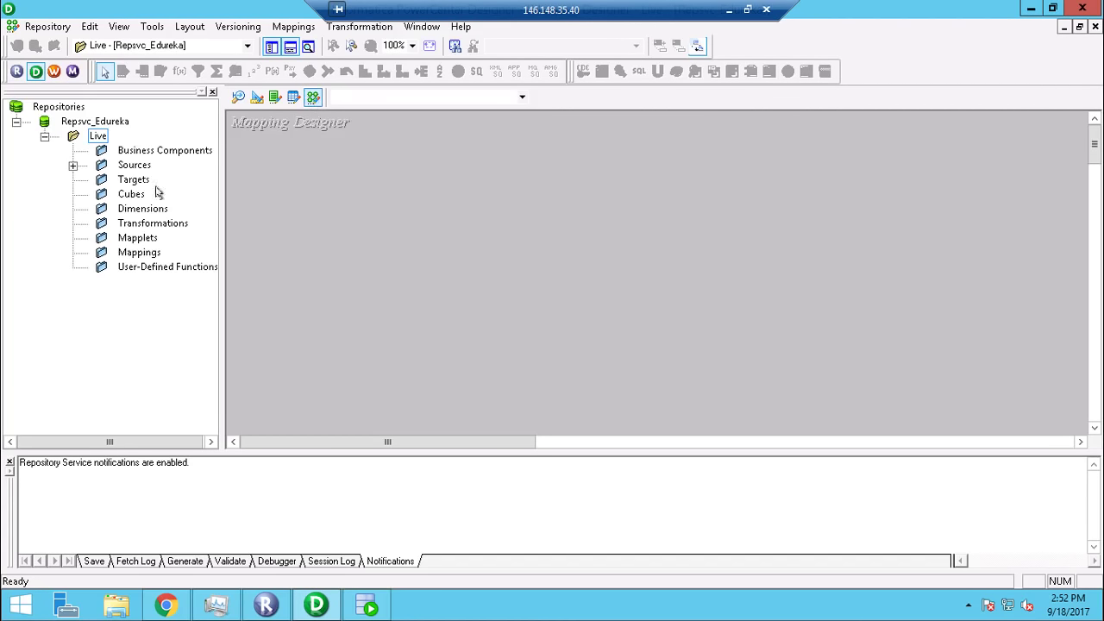
click(72, 166)
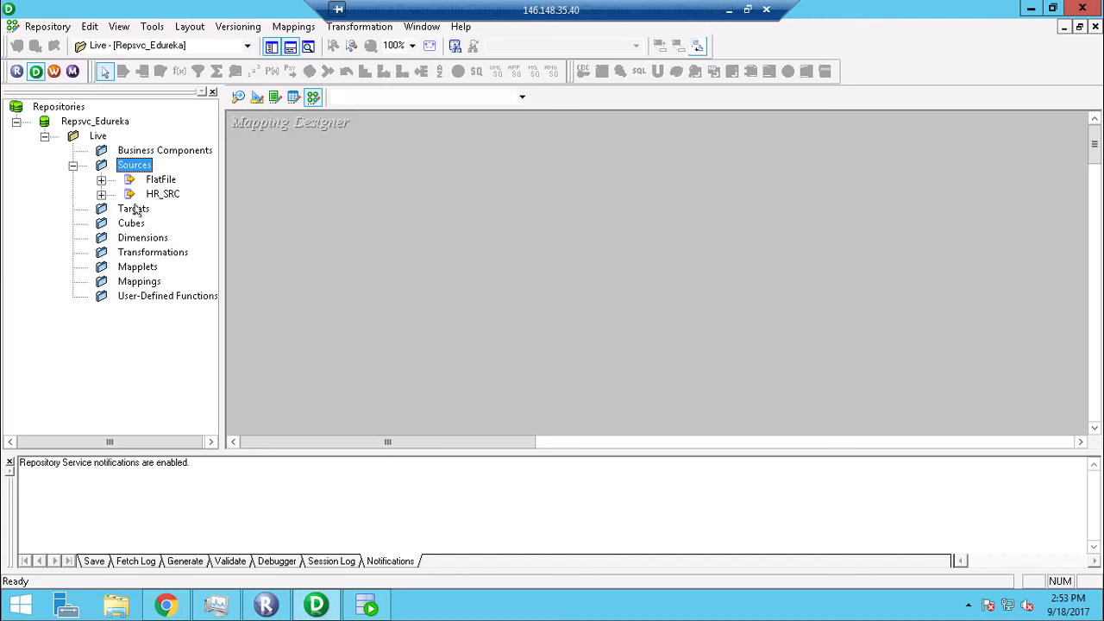
click(101, 180)
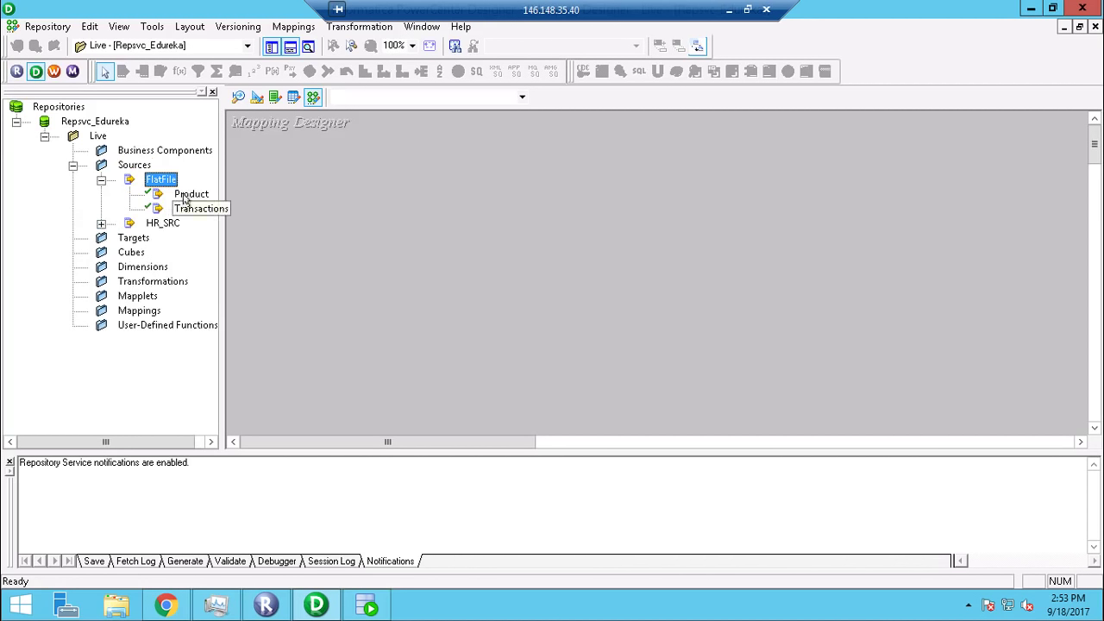
drag(191, 194, 376, 181)
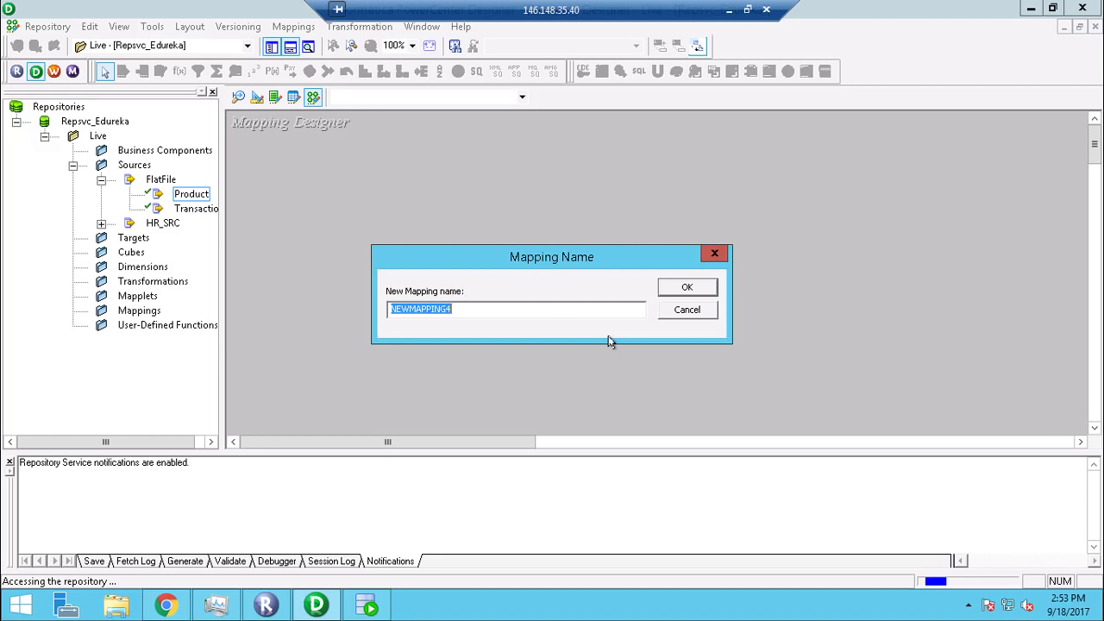
text(m_live)
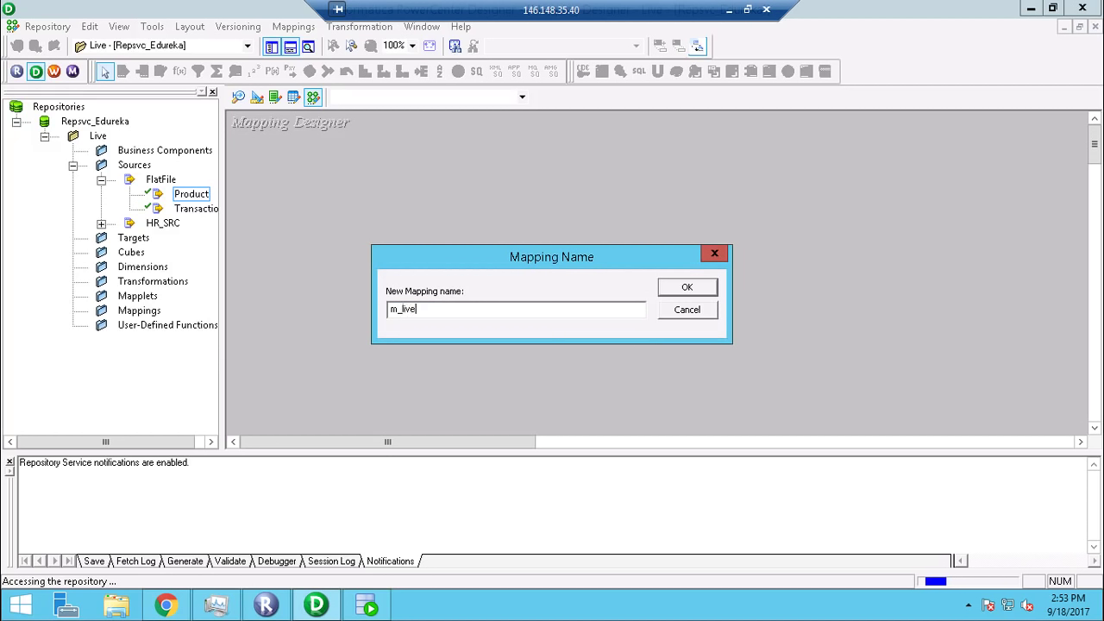
click(688, 287)
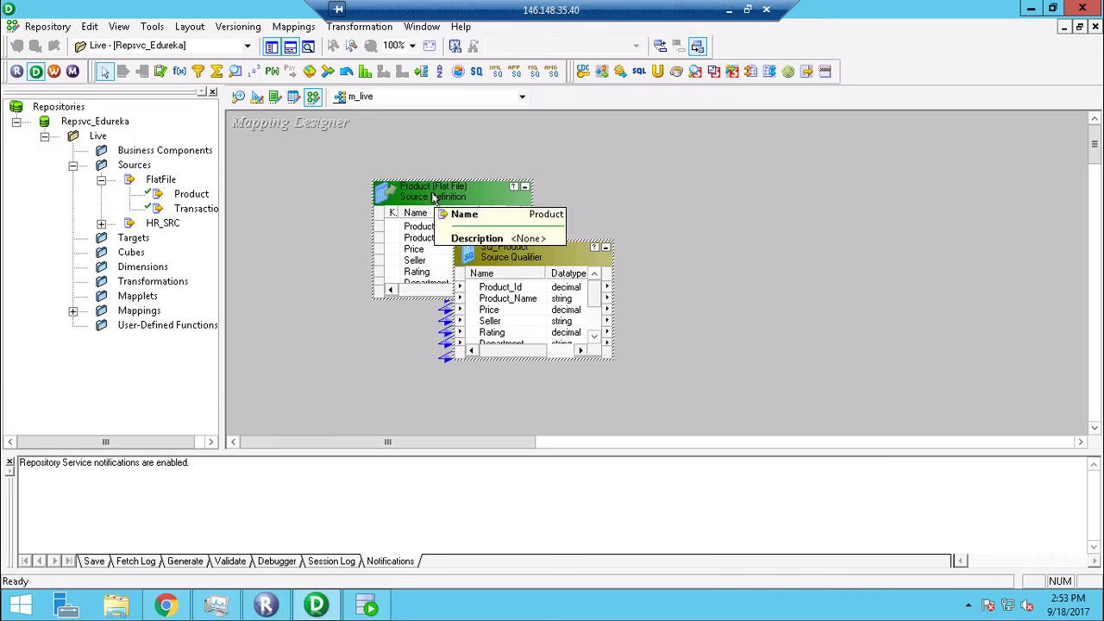
Reposition the Product source and SQ_Product side by side on the canvas.
drag(433, 197, 302, 162)
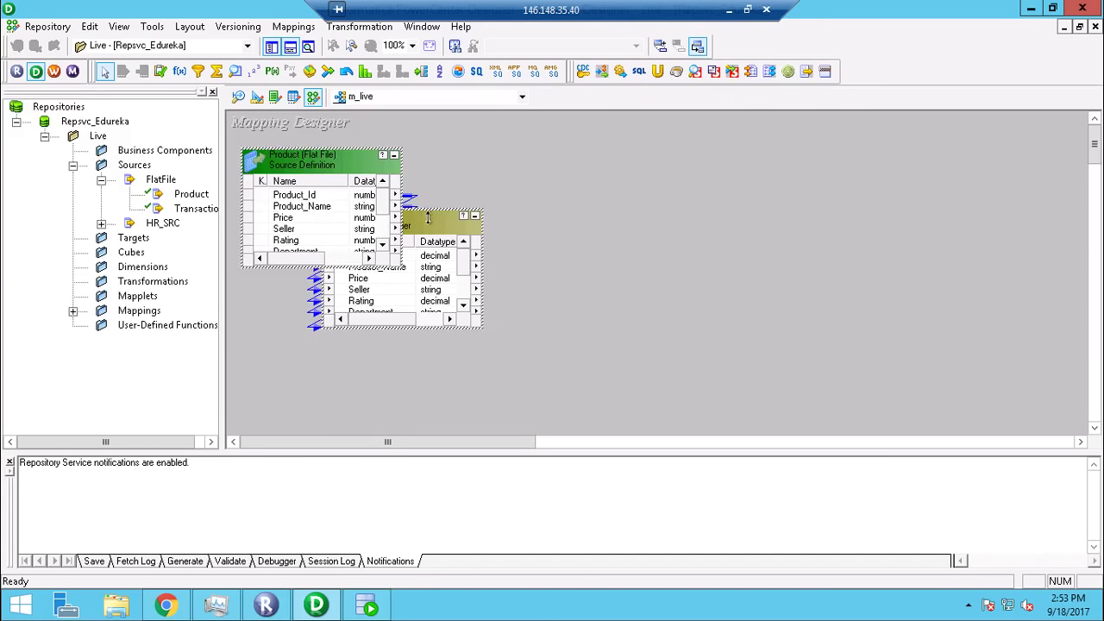
drag(426, 226, 491, 207)
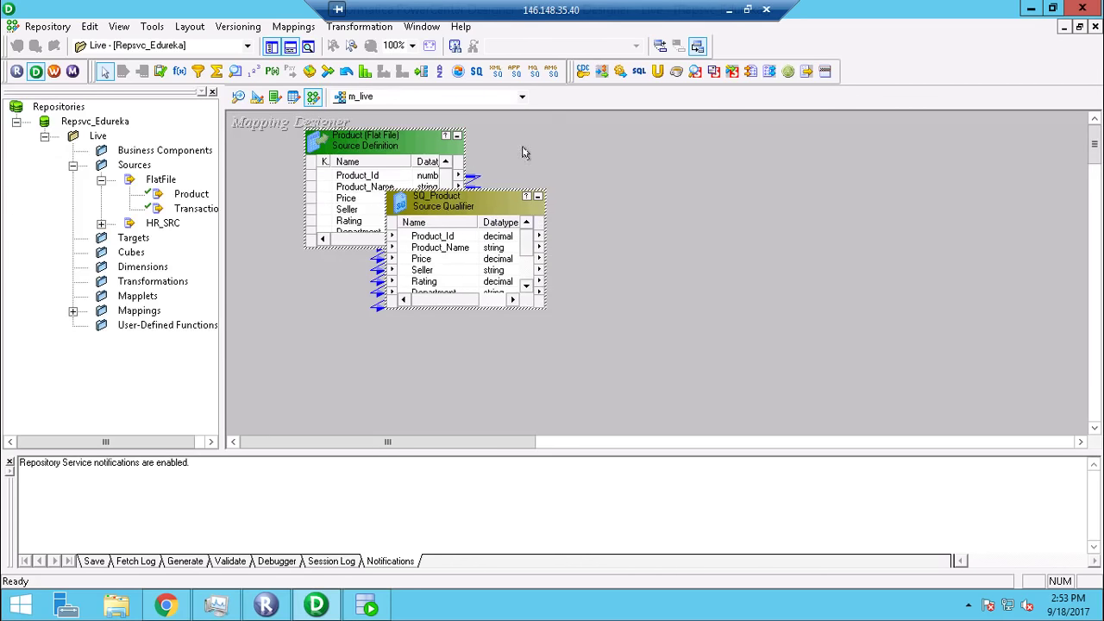
click(500, 165)
drag(390, 147, 313, 163)
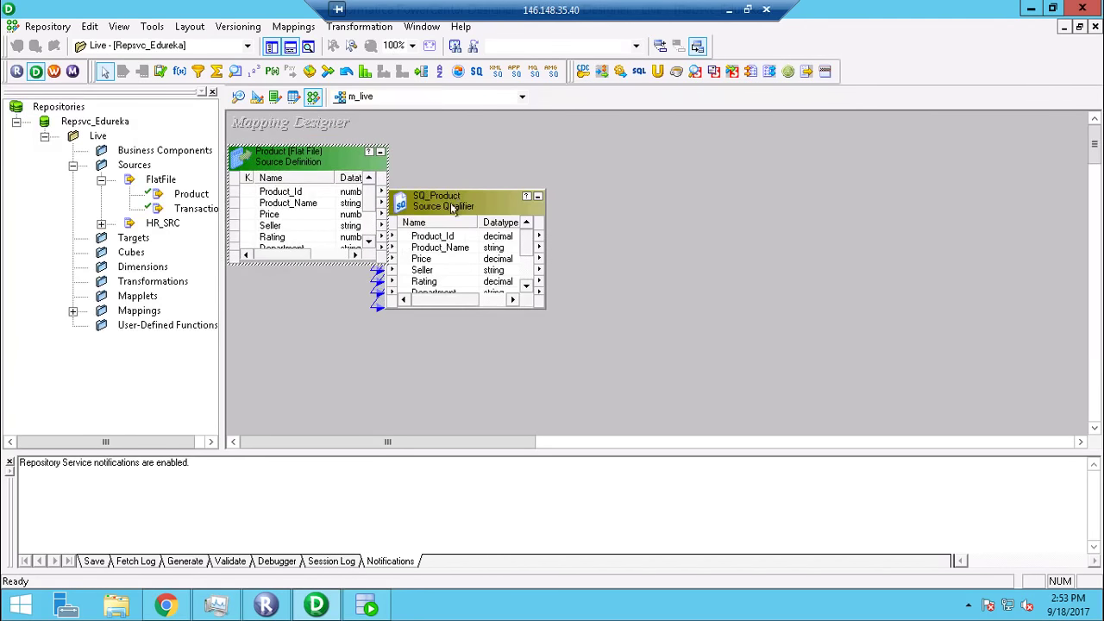
drag(451, 203, 551, 157)
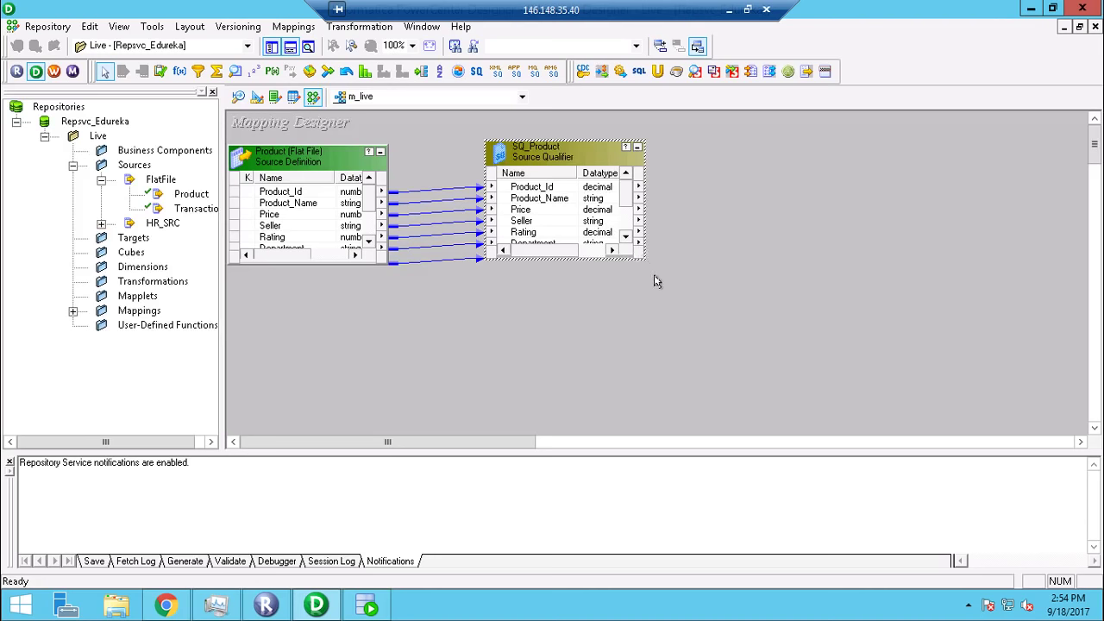
Enlarge Product and SQ_Product to show all columns, shift SQ_Product right, and add Transactions.
click(385, 264)
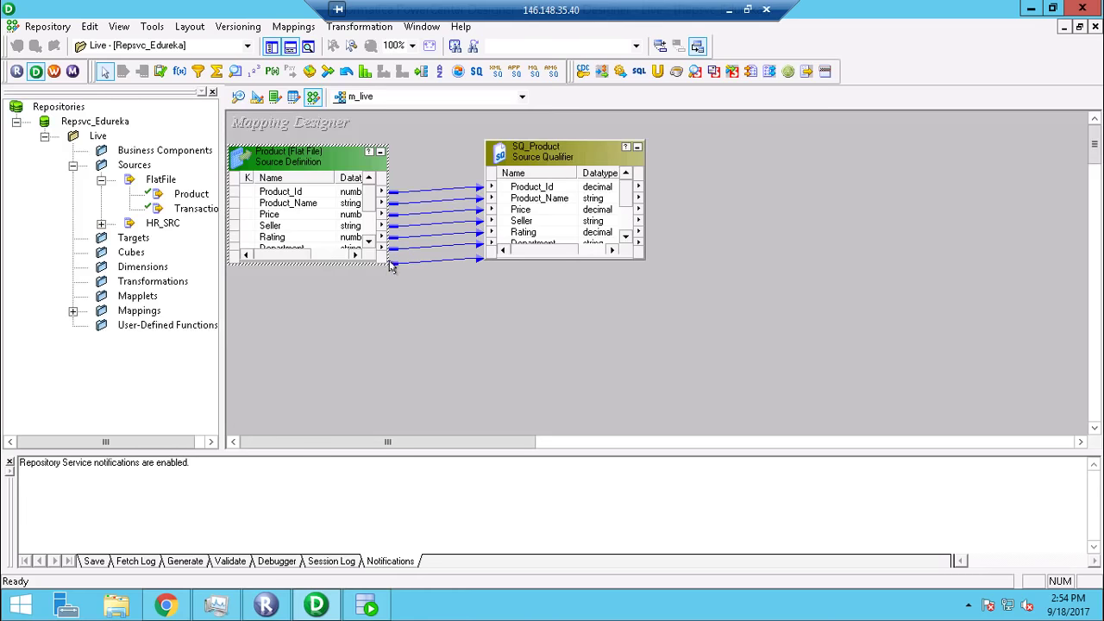
drag(382, 260, 467, 342)
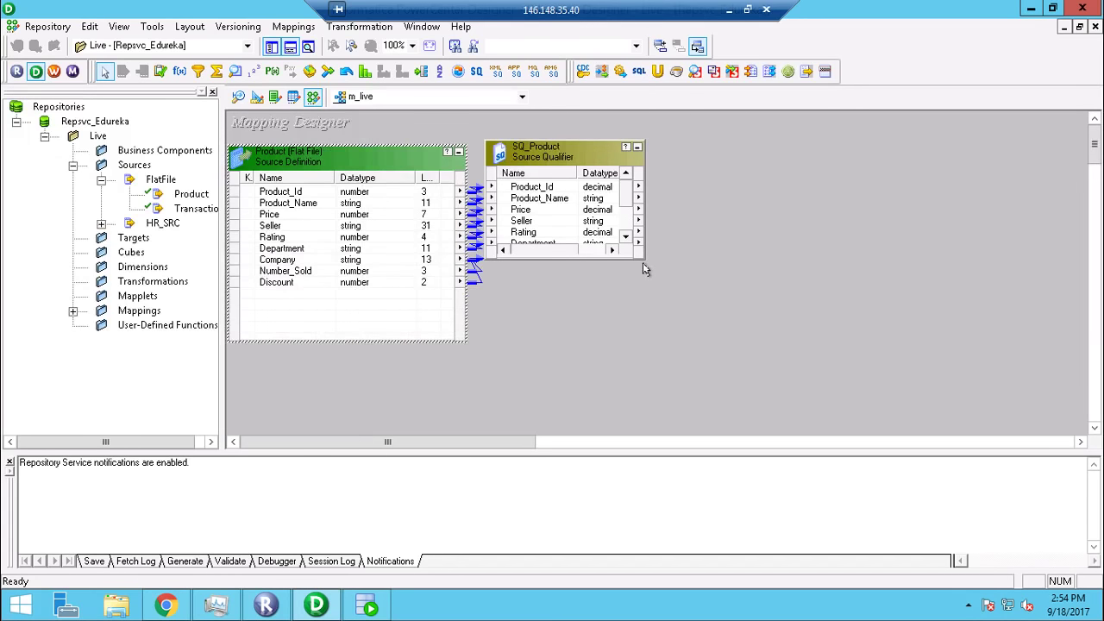
drag(643, 257, 744, 331)
drag(610, 160, 666, 159)
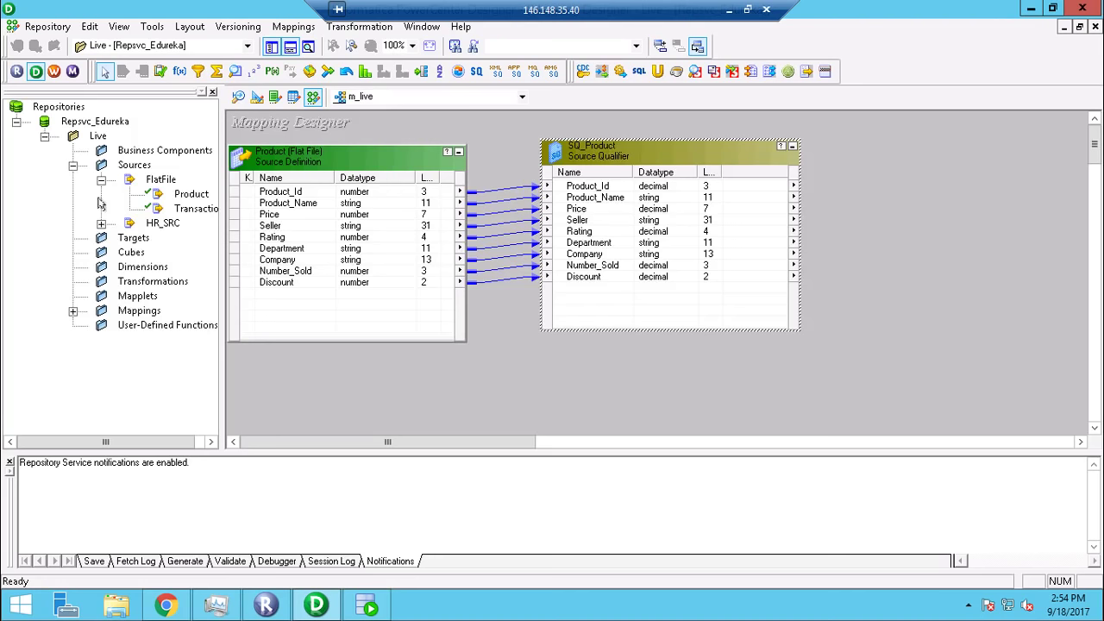
drag(162, 212, 363, 400)
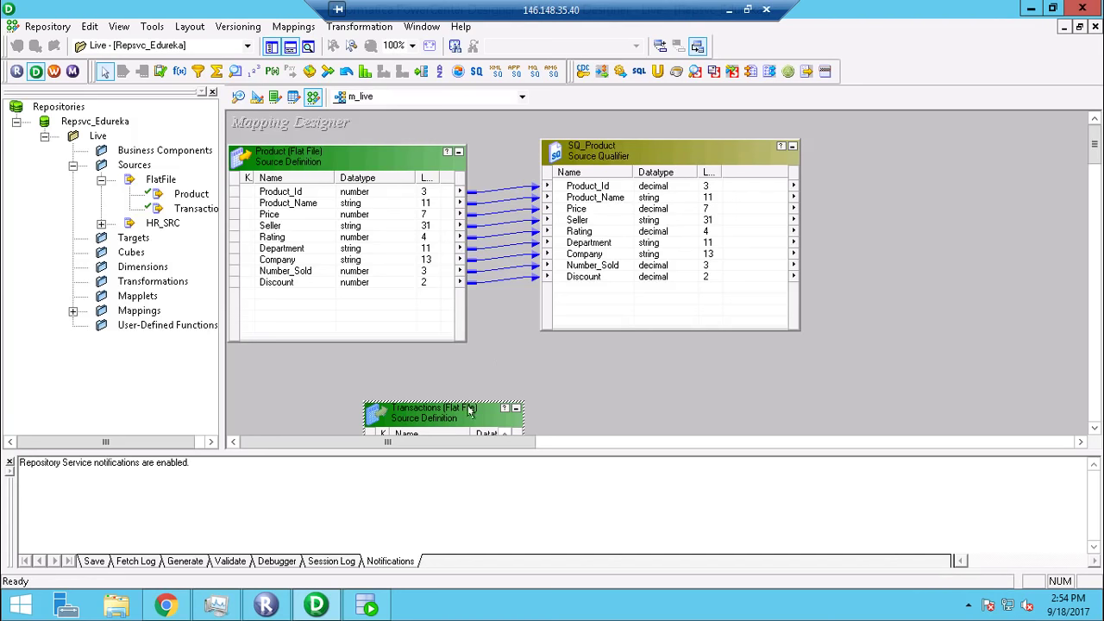
Place Transactions below Product with SQ_Transactions to its right.
mouse_move(457, 412)
mouse_down()
mouse_move(288, 366)
mouse_move(457, 395)
mouse_up()
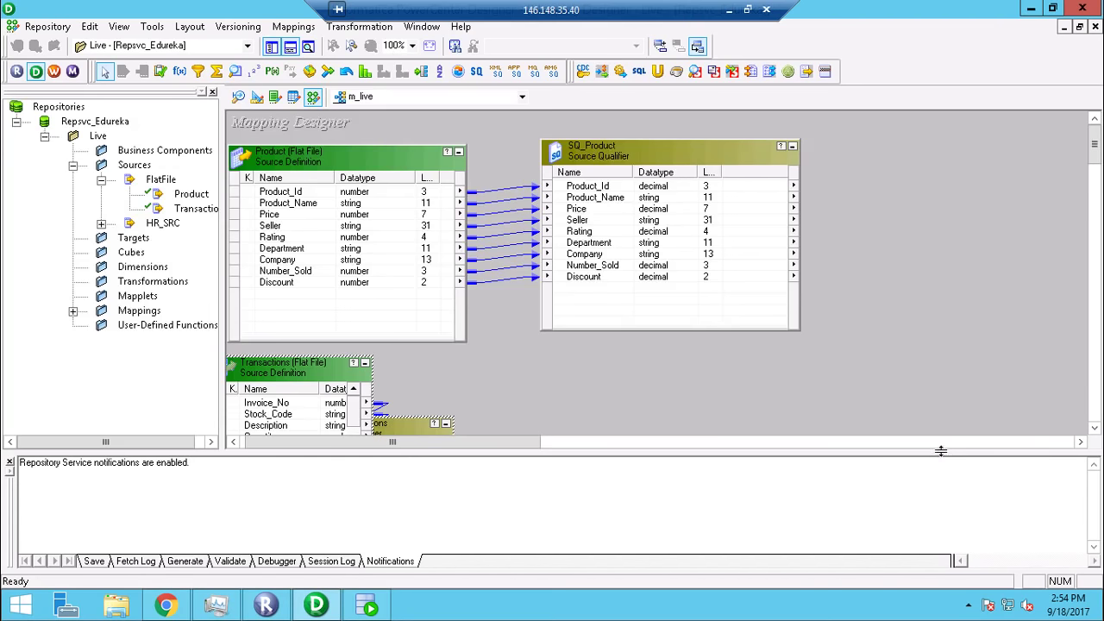
drag(941, 452, 929, 524)
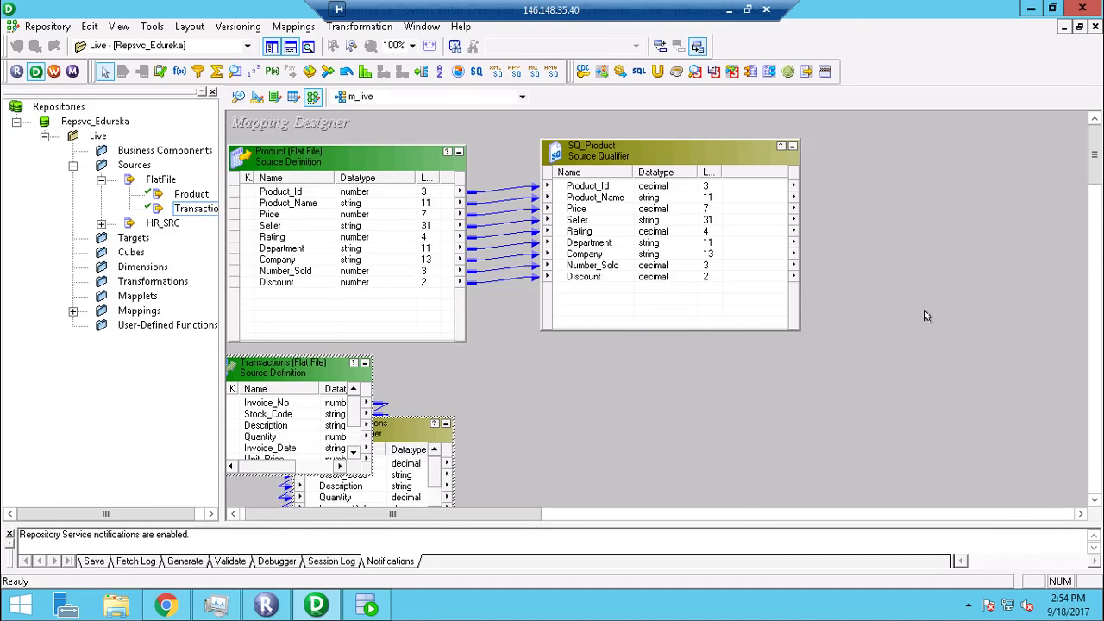
click(400, 433)
drag(400, 433, 617, 389)
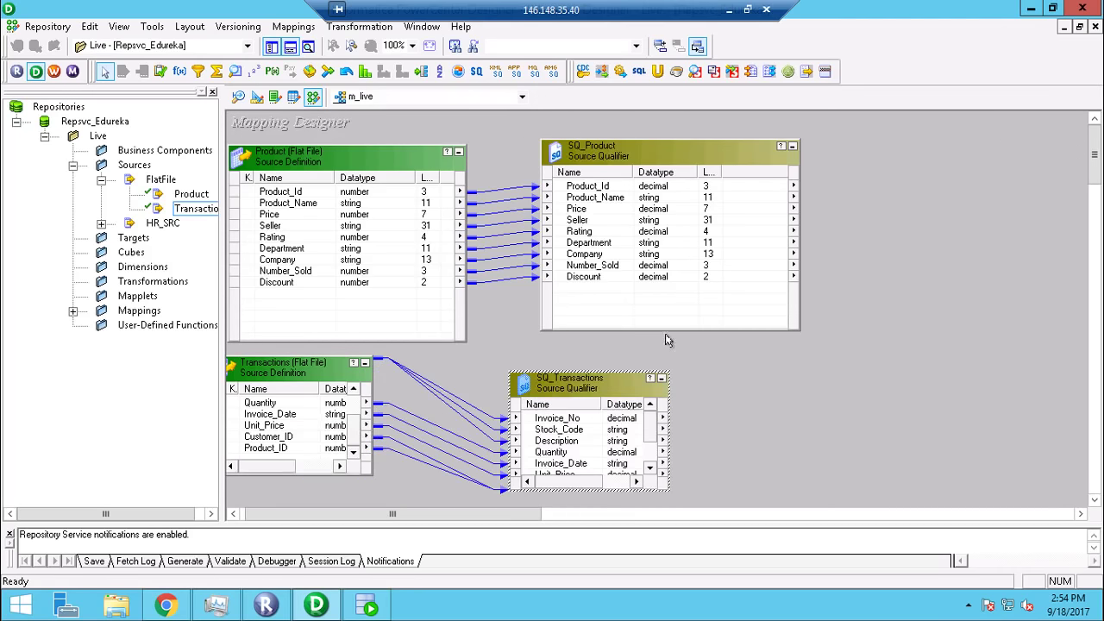
Add the HR_SRC CUSTOMERS source below Transactions, with SQ_CUSTOMERS to its right.
click(100, 223)
click(191, 238)
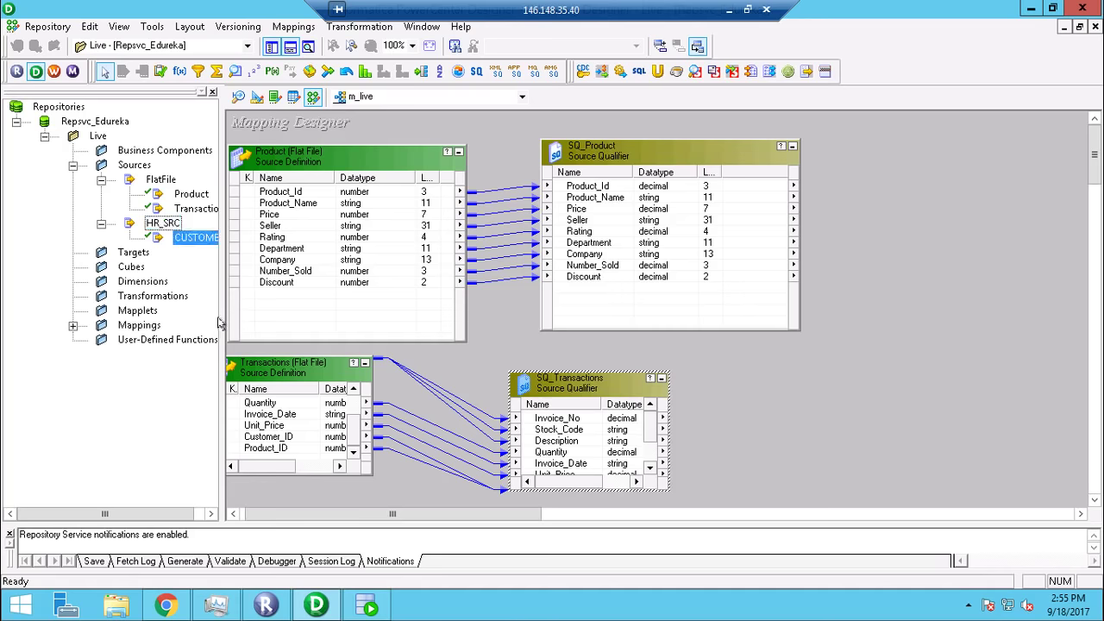
drag(218, 322, 311, 156)
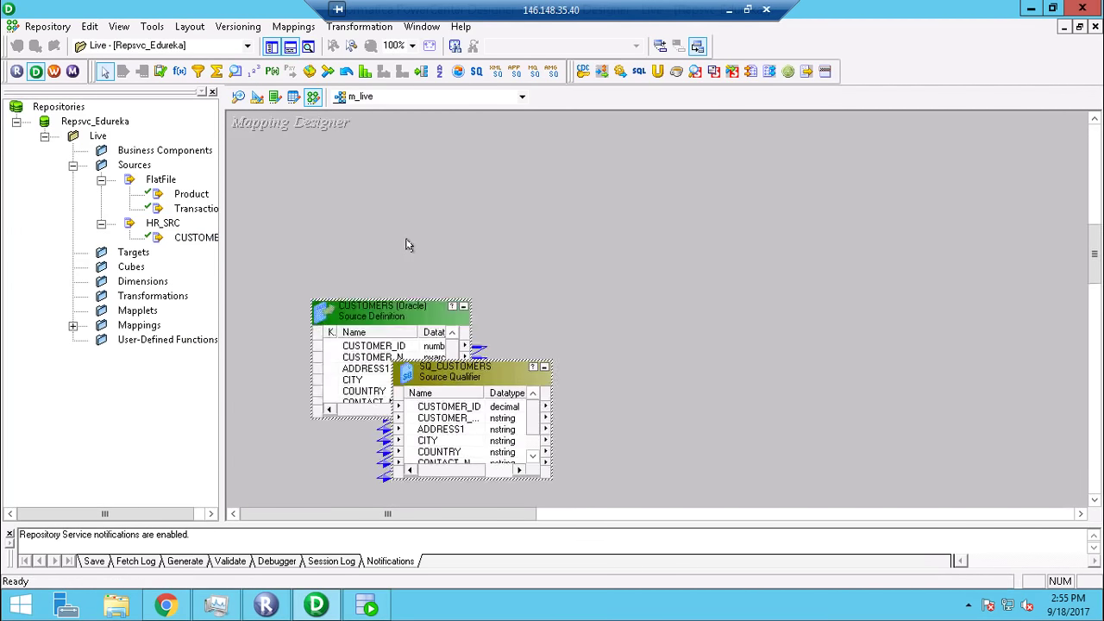
scroll(409, 245, up, 3)
drag(376, 365, 349, 119)
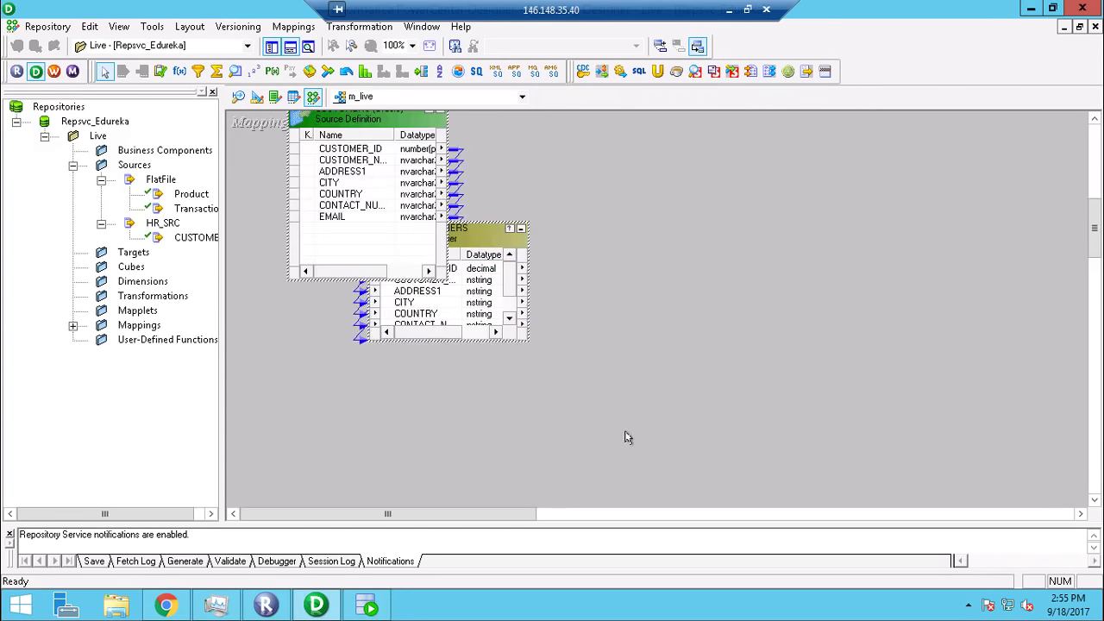
drag(1093, 230, 1097, 163)
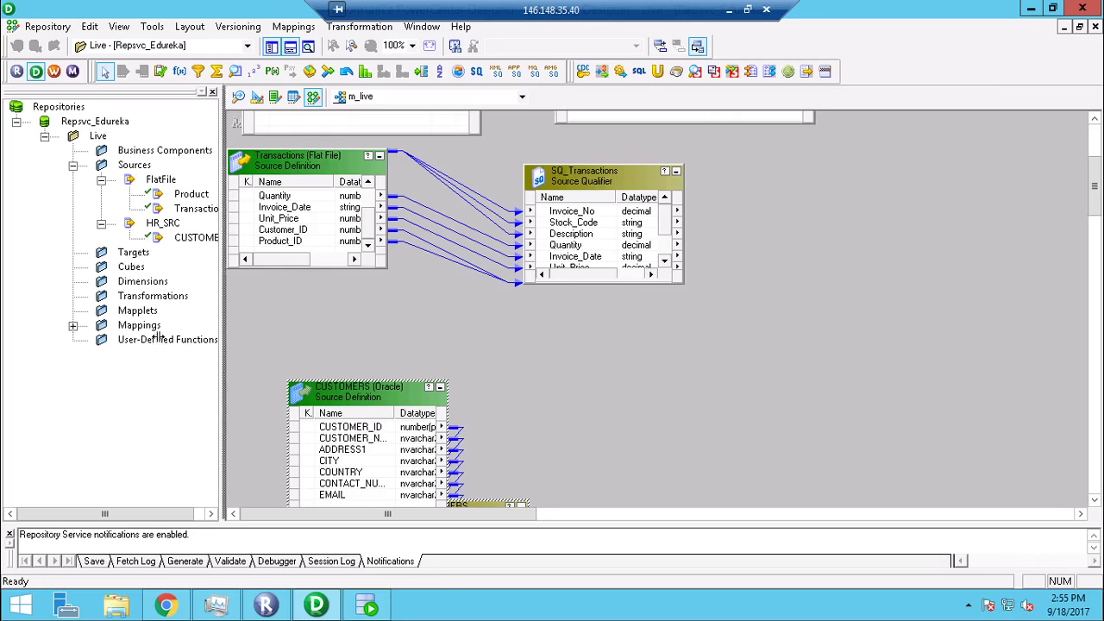
drag(223, 341, 147, 335)
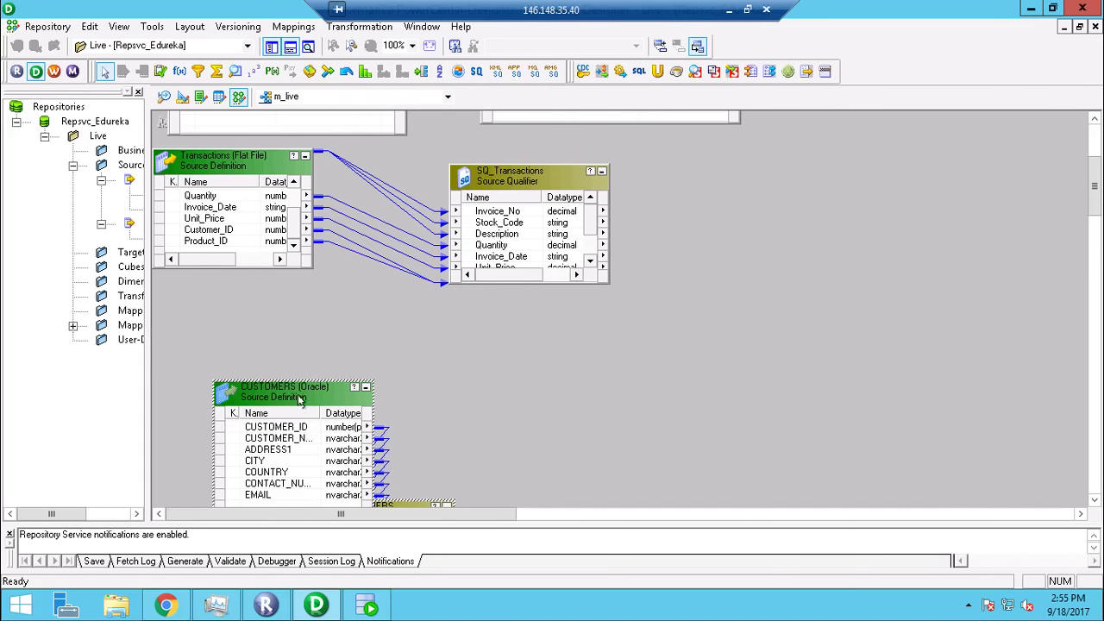
drag(290, 382, 250, 319)
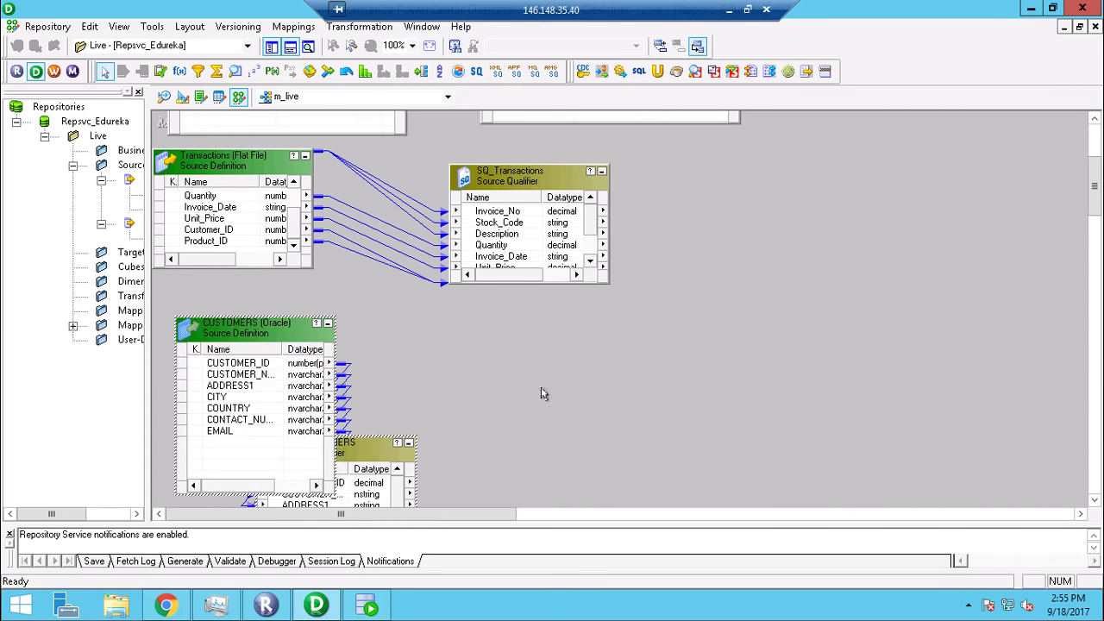
drag(349, 450, 579, 335)
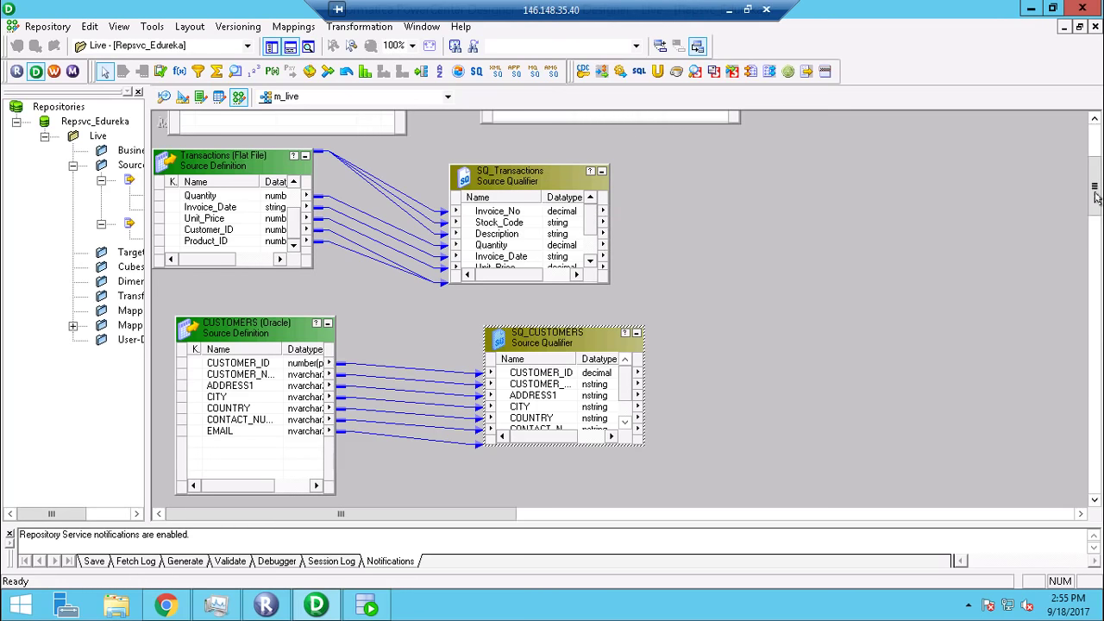
drag(1096, 178, 1097, 140)
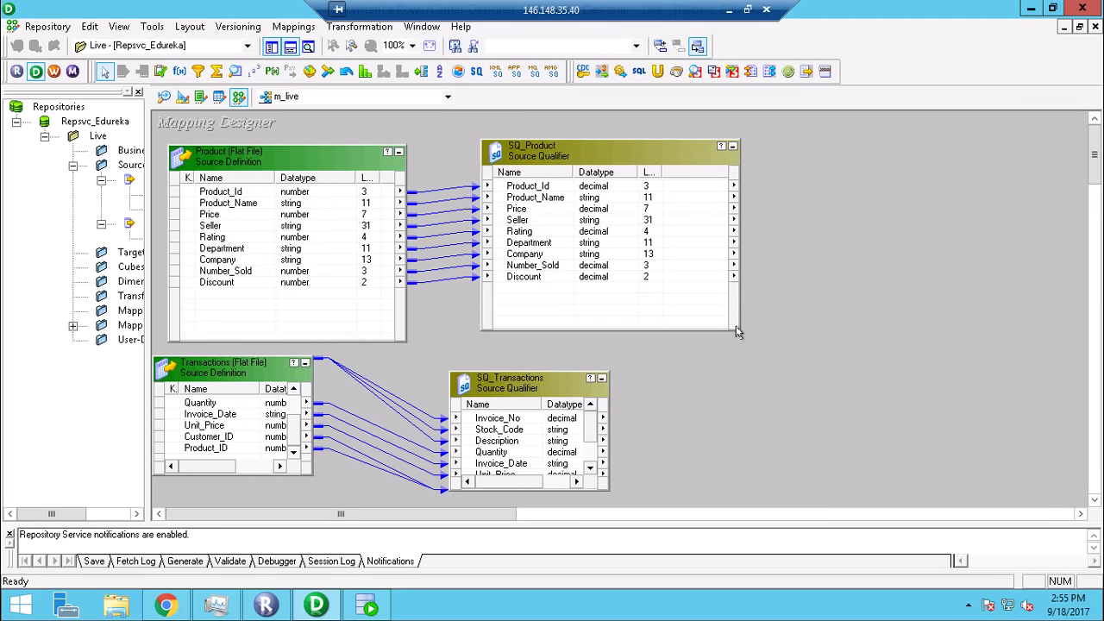
drag(737, 332, 738, 332)
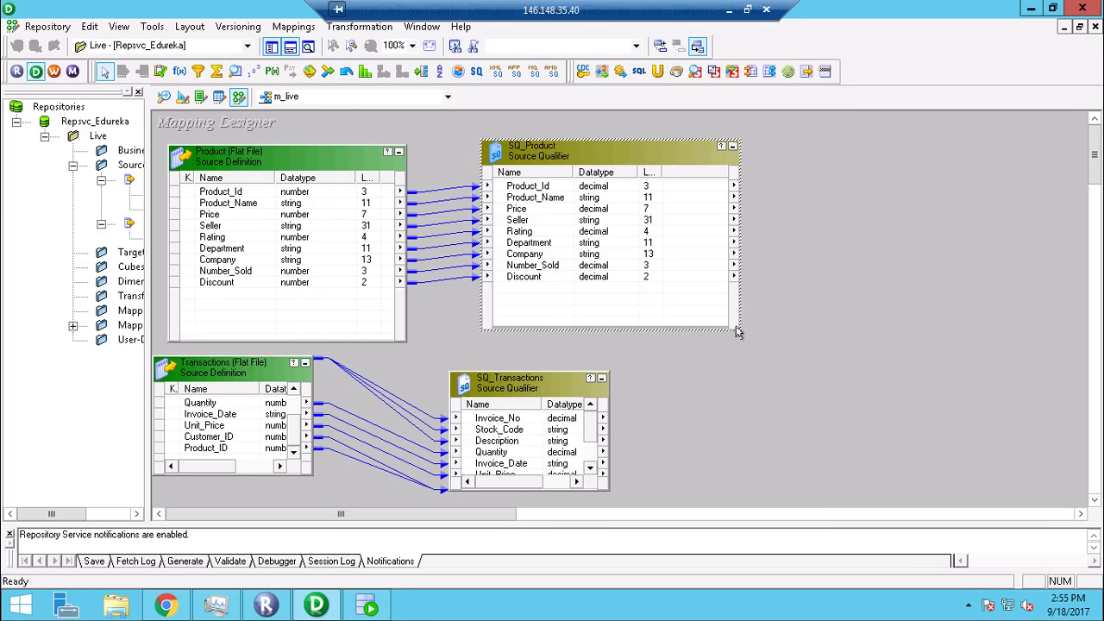
double_click(507, 384)
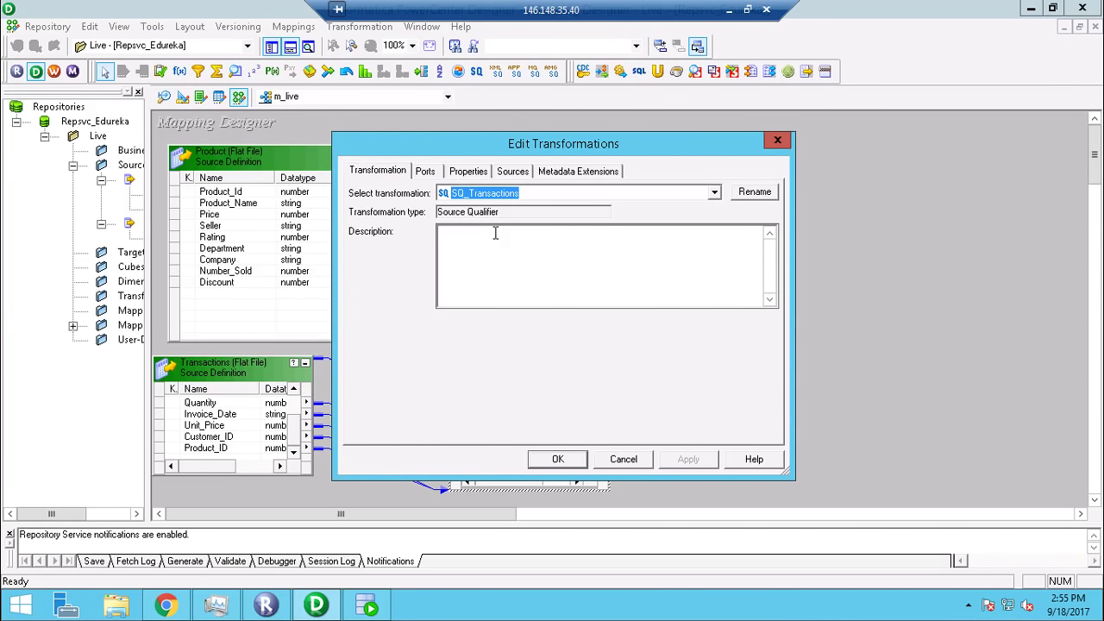
click(428, 172)
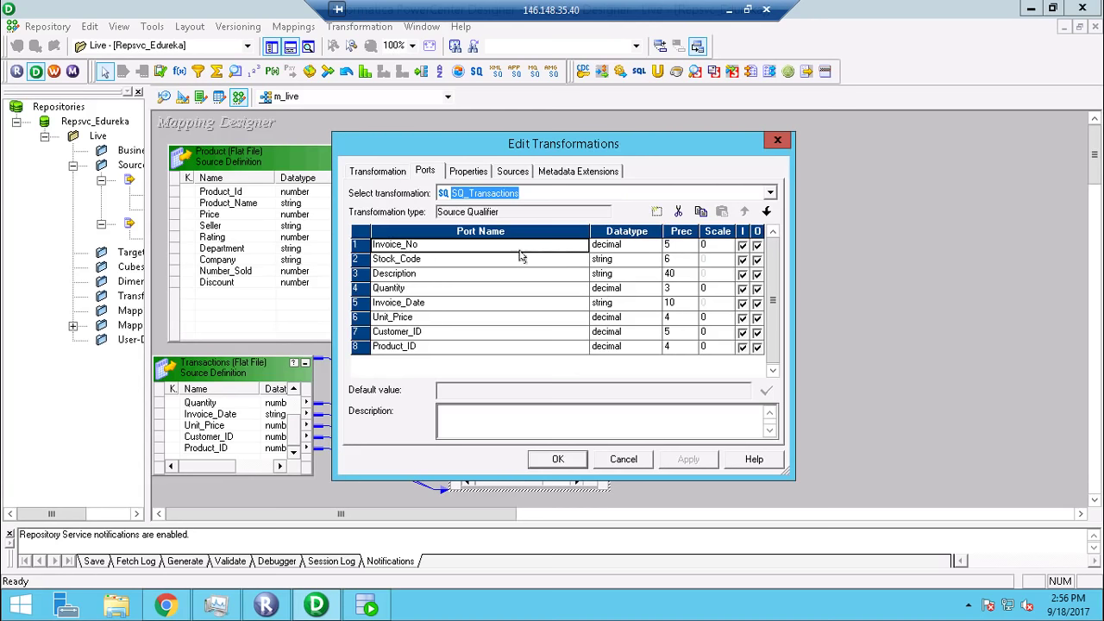
click(480, 174)
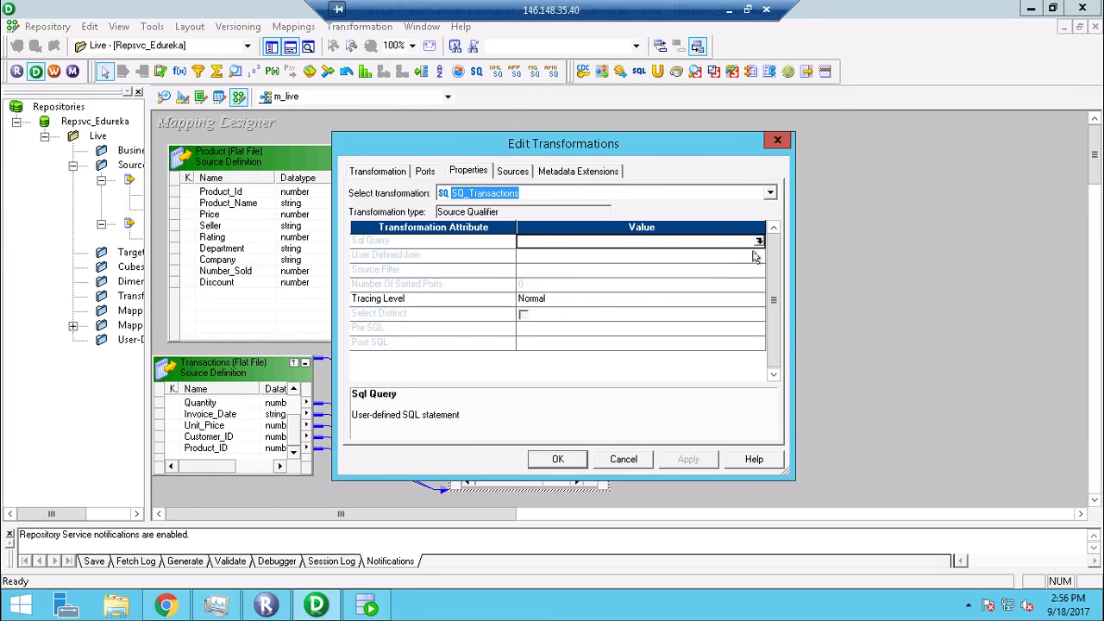
click(712, 257)
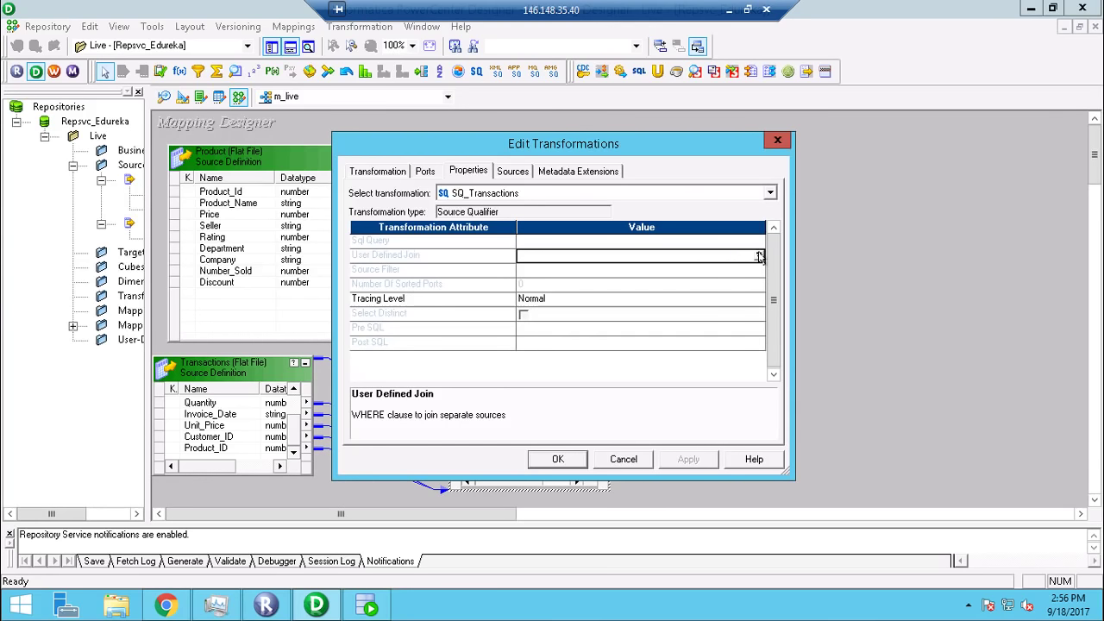
click(632, 461)
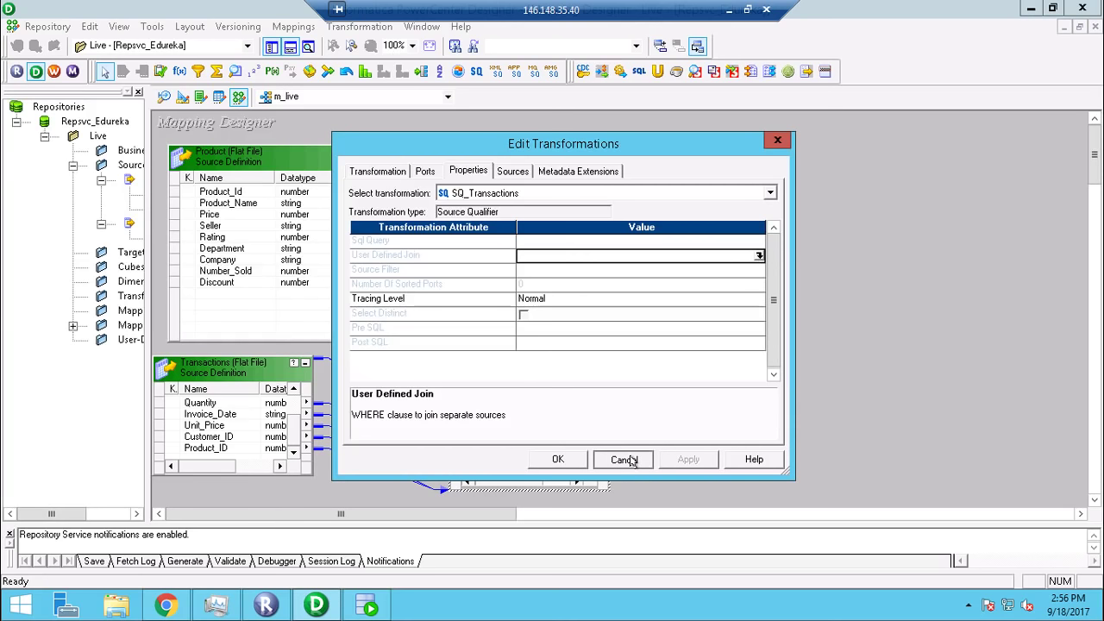
click(629, 459)
scroll(629, 348, down, 4)
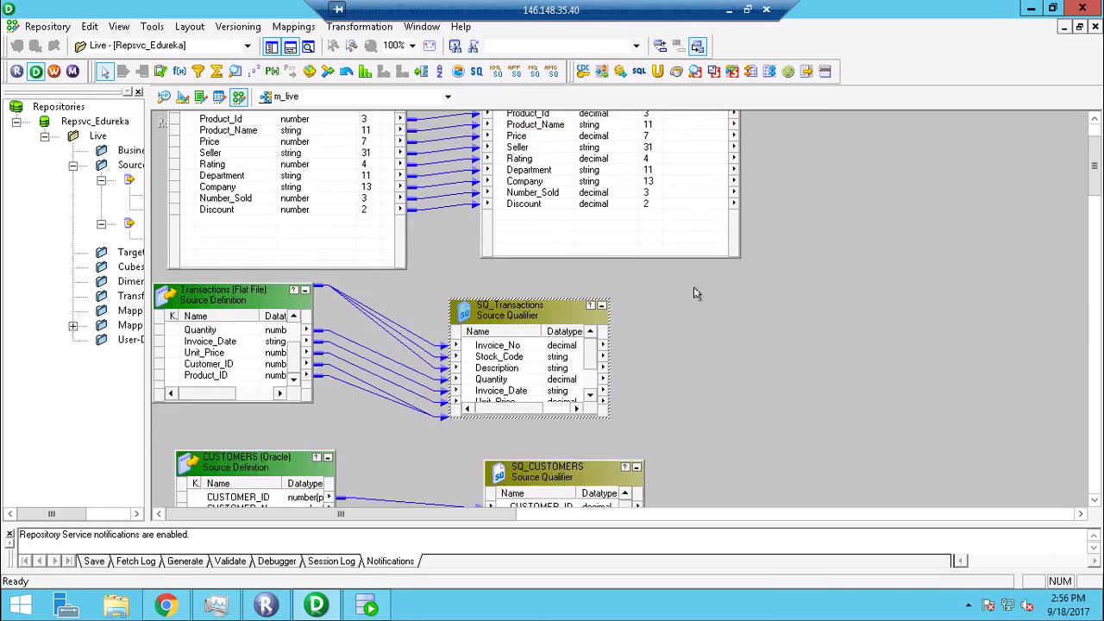
Inspect SQ_CUSTOMERS properties and its User Defined Join SQL editor, leaving the join empty.
double_click(531, 401)
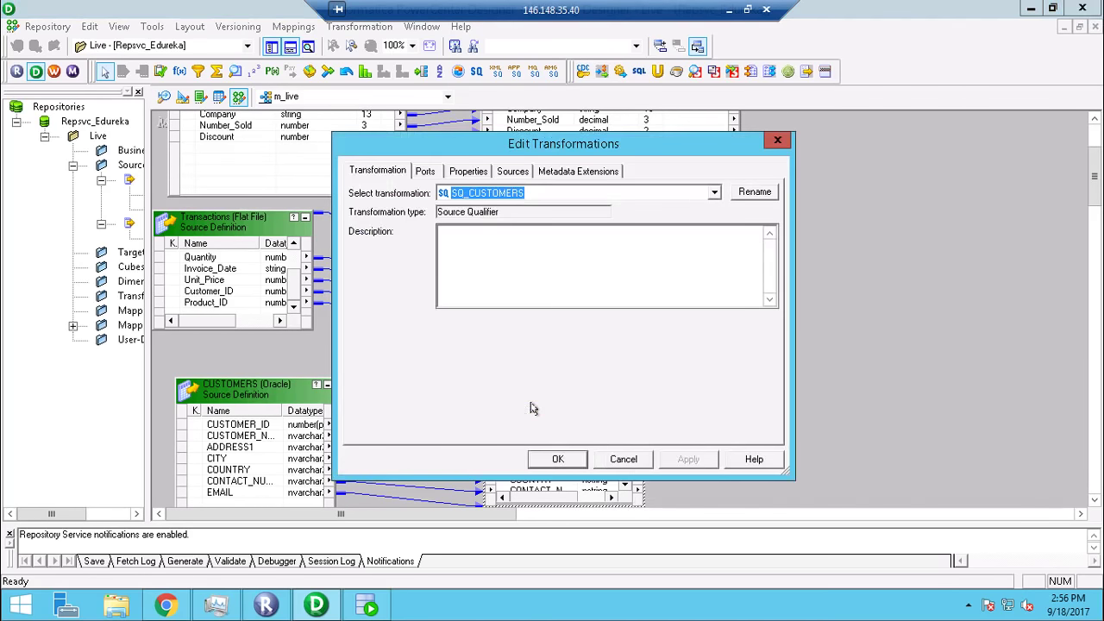
click(512, 172)
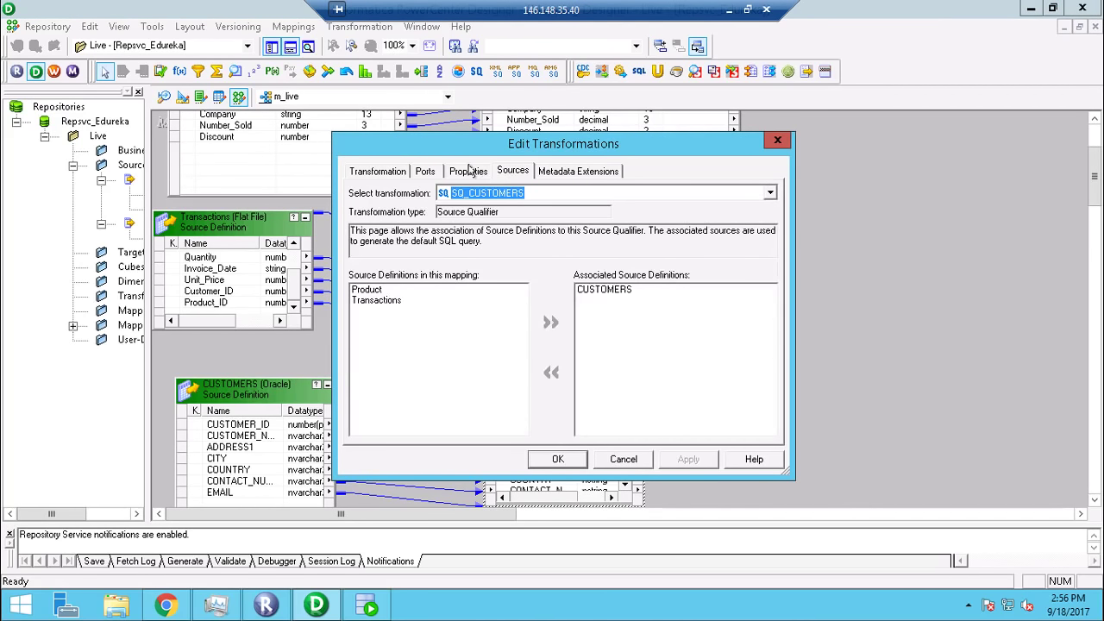
click(469, 172)
click(678, 257)
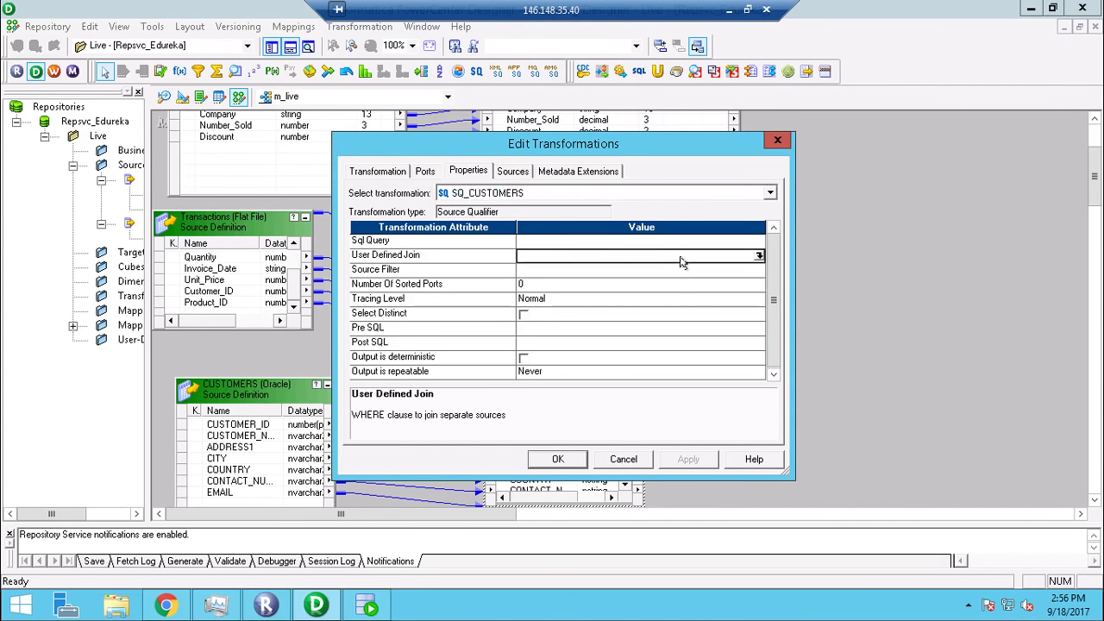
click(759, 256)
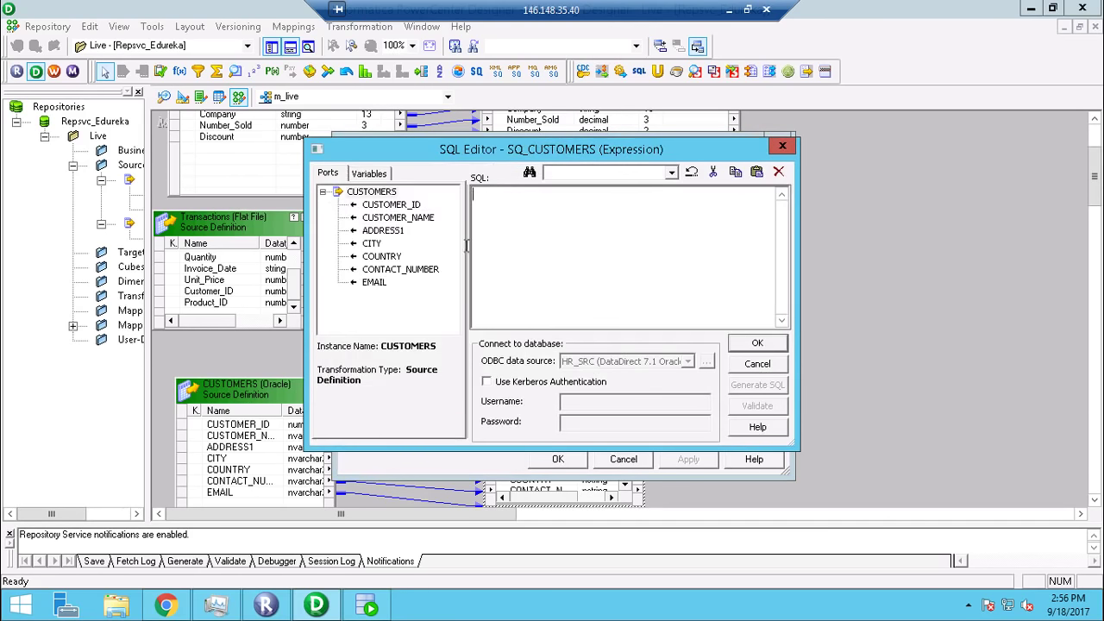
click(389, 205)
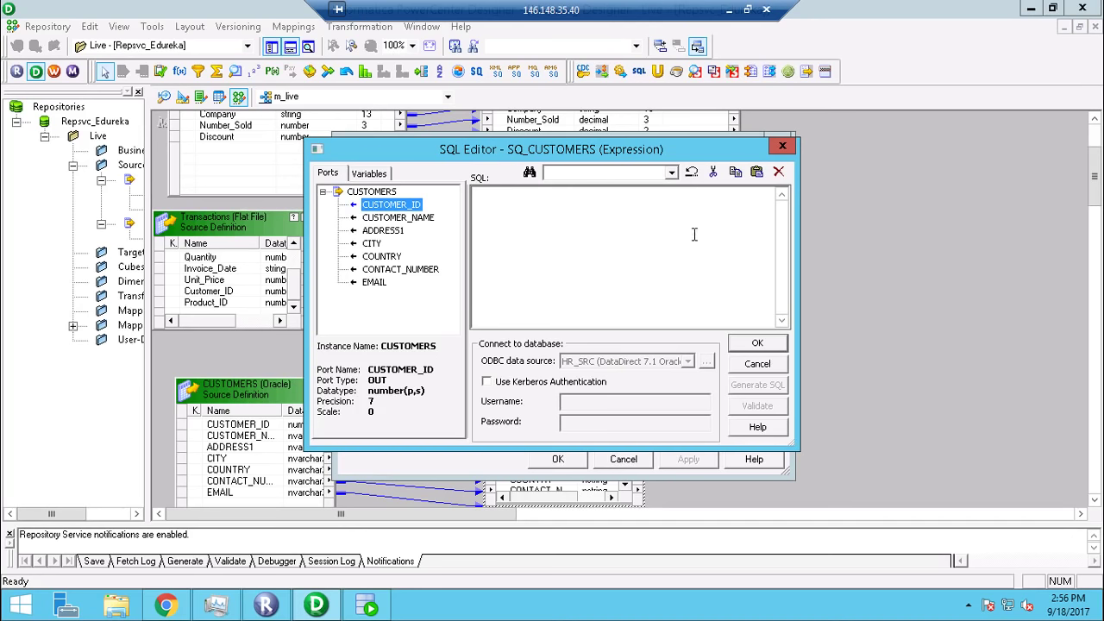
click(782, 148)
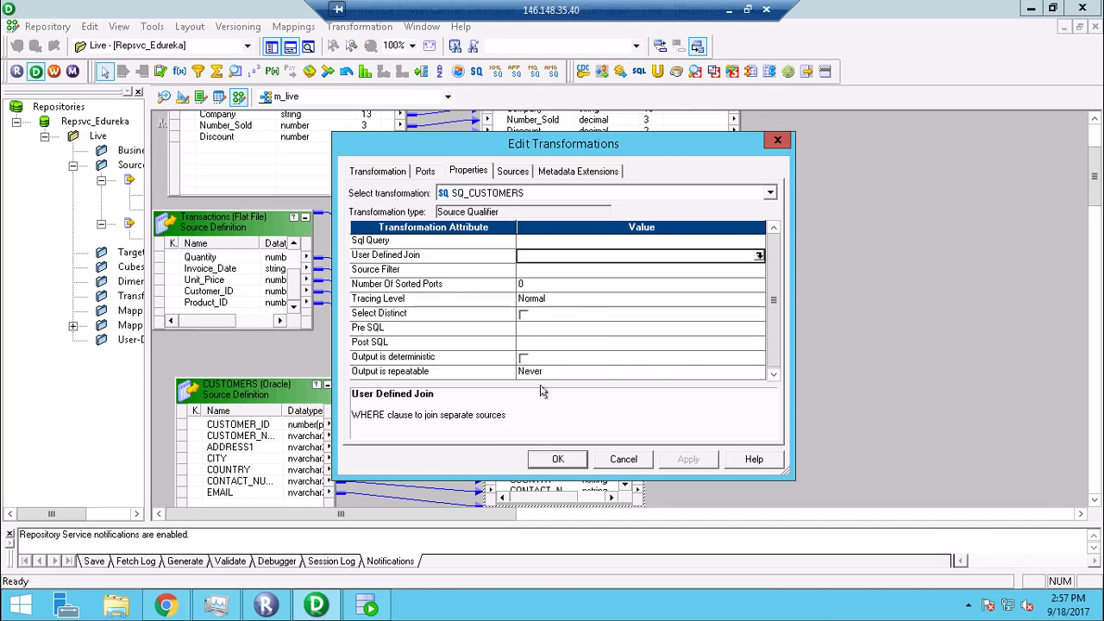
Close the SQ_CUSTOMERS dialog and stack SQ_Transactions and SQ_CUSTOMERS on the right.
click(569, 464)
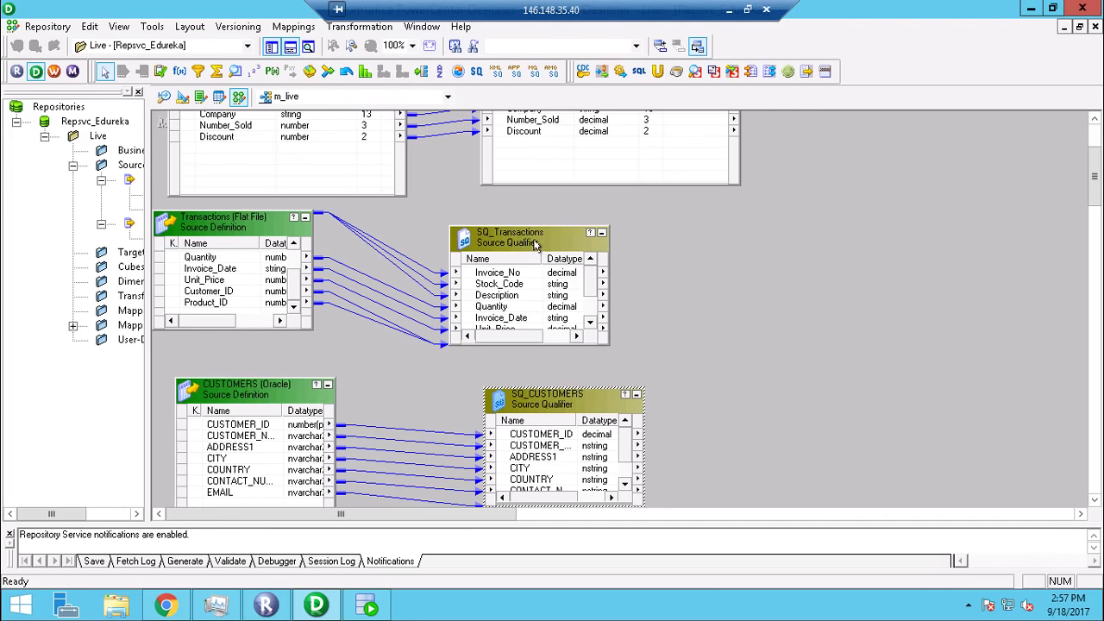
drag(535, 244, 610, 222)
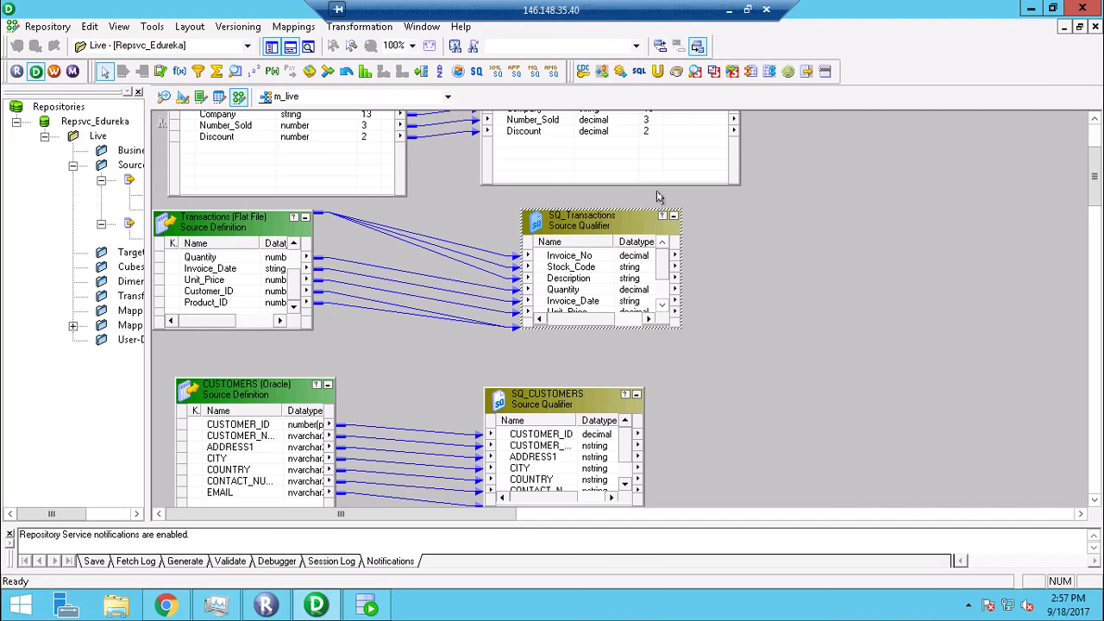
drag(583, 407, 621, 379)
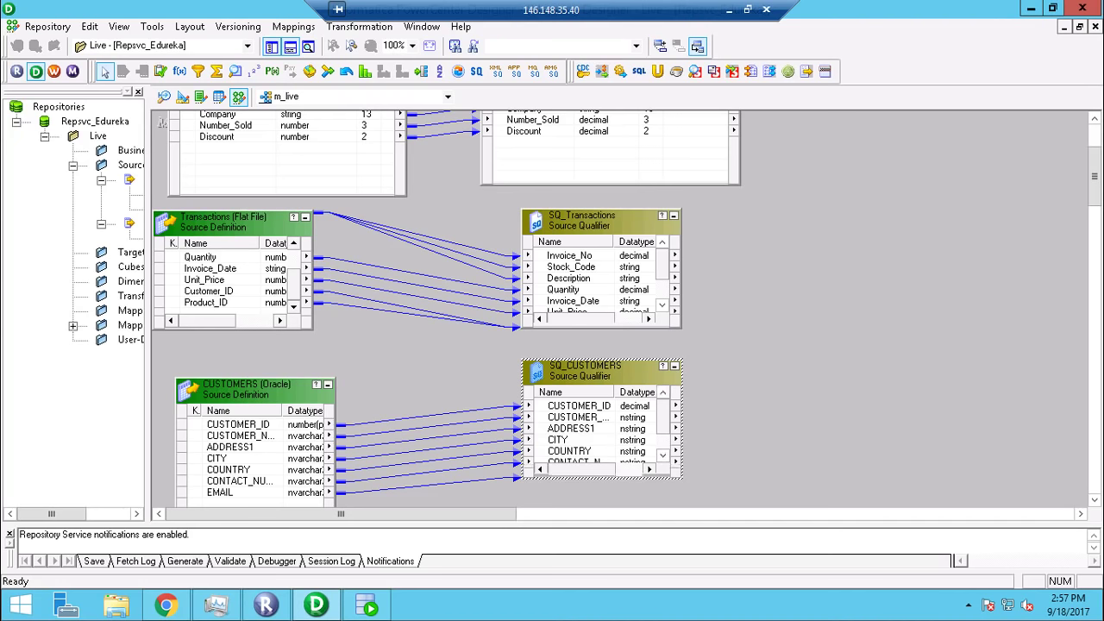
drag(1088, 172, 1088, 147)
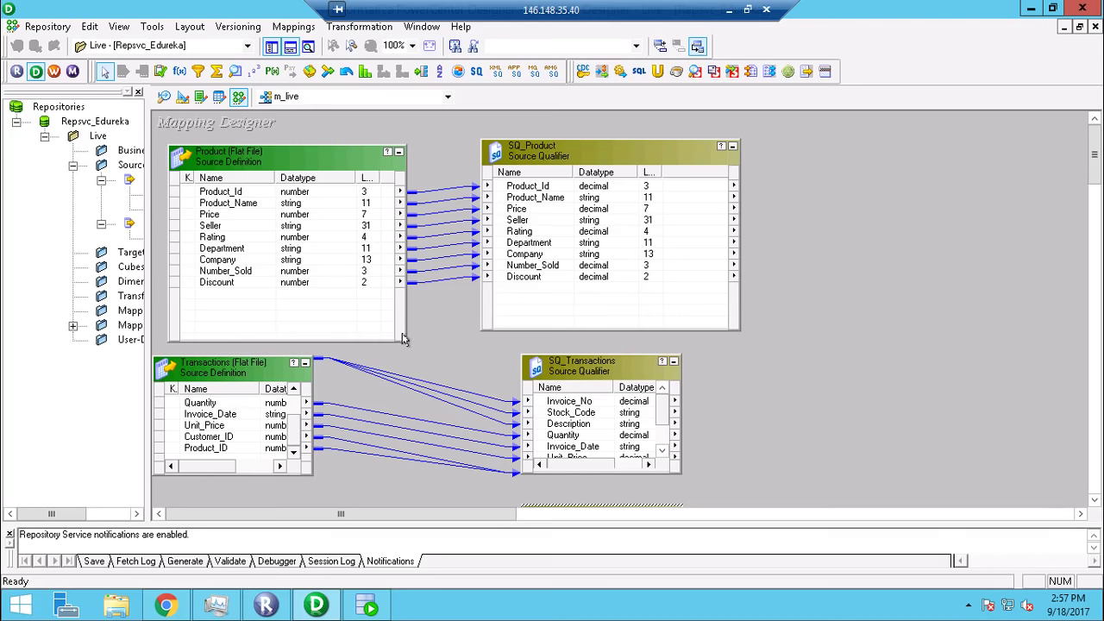
Shrink Product and SQ_Product to fit their ports and nudge Transactions right.
drag(402, 338, 392, 290)
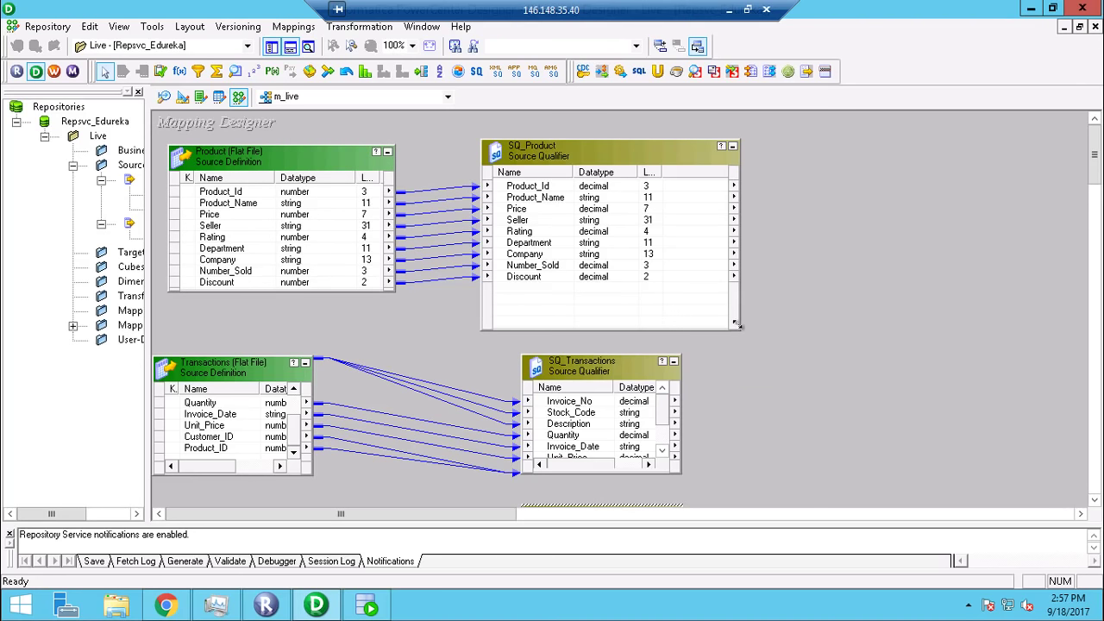
drag(735, 324, 678, 286)
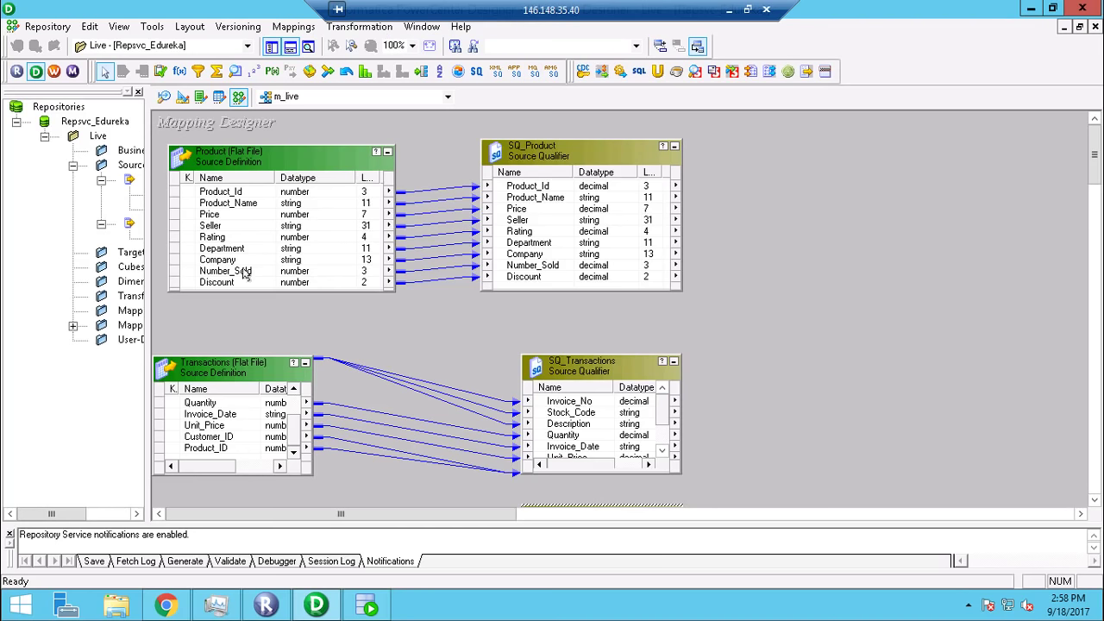
click(252, 369)
drag(251, 369, 293, 367)
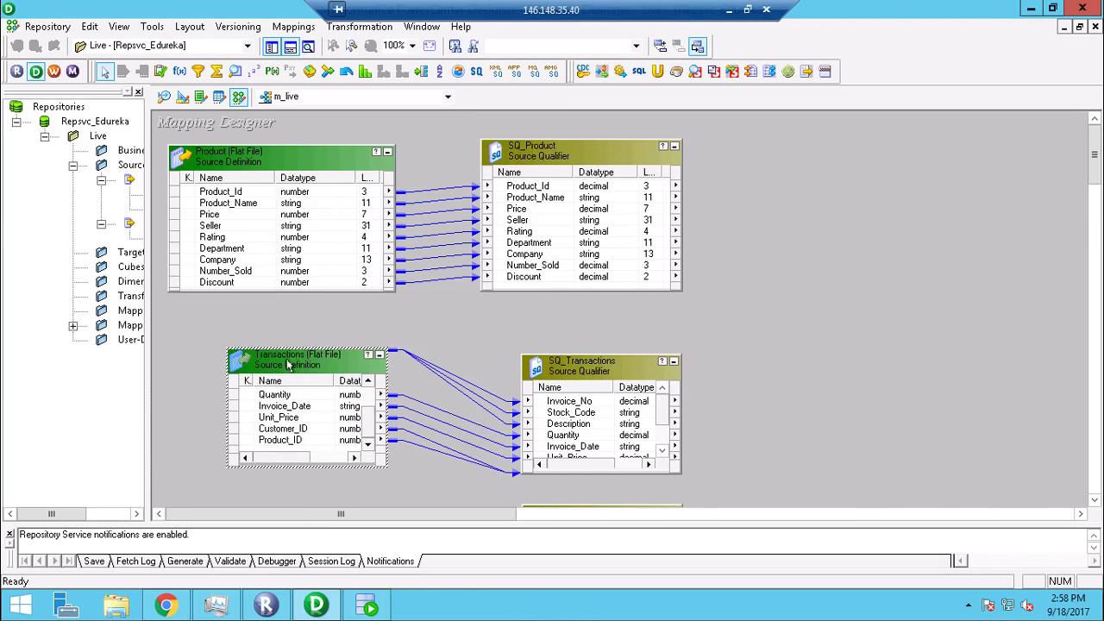
Start creating a transformation from the Transformation menu and choose the Joiner type.
click(367, 26)
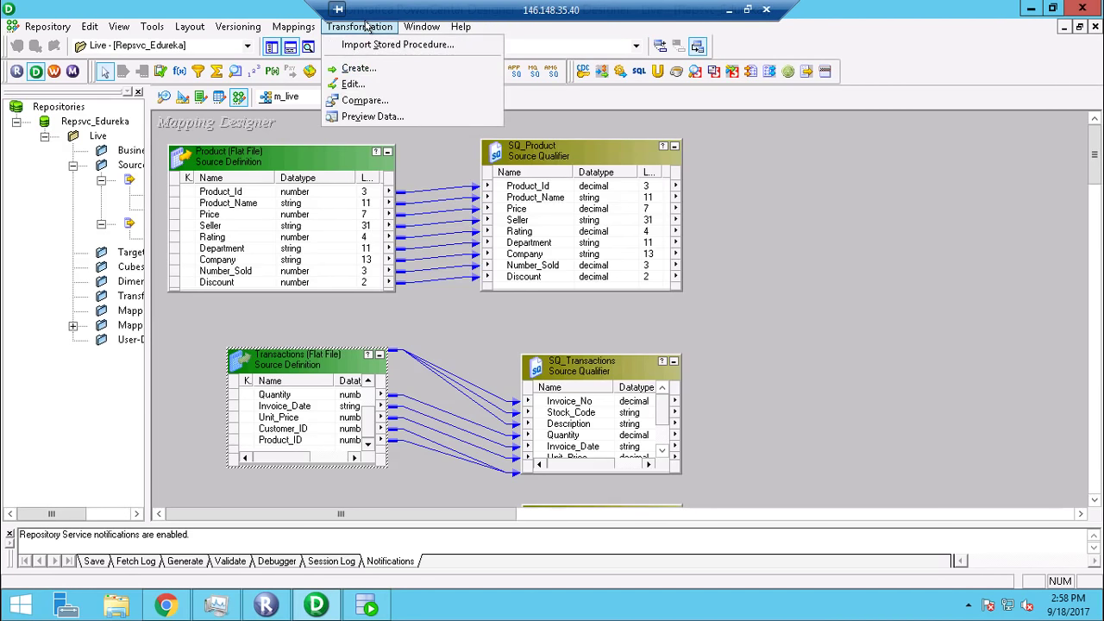
click(357, 67)
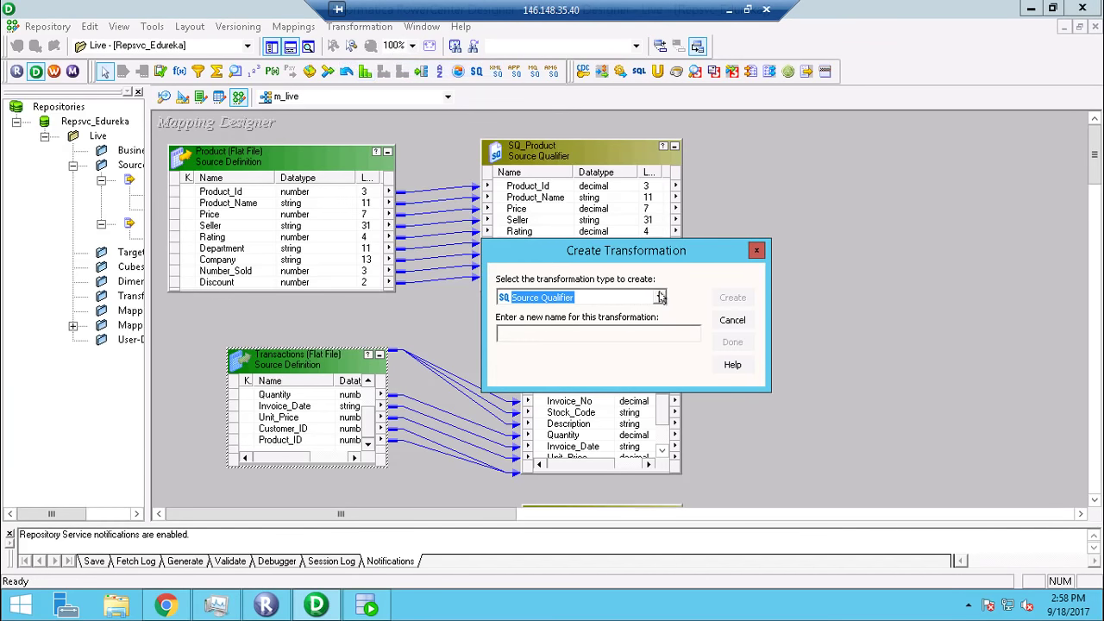
click(660, 297)
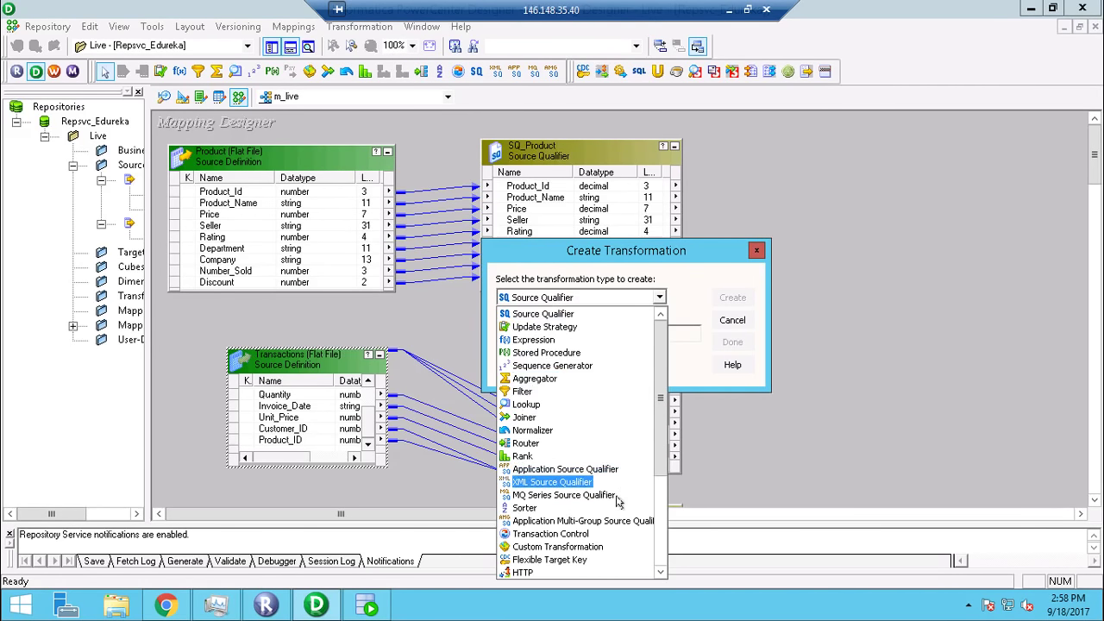
scroll(609, 550, down, 4)
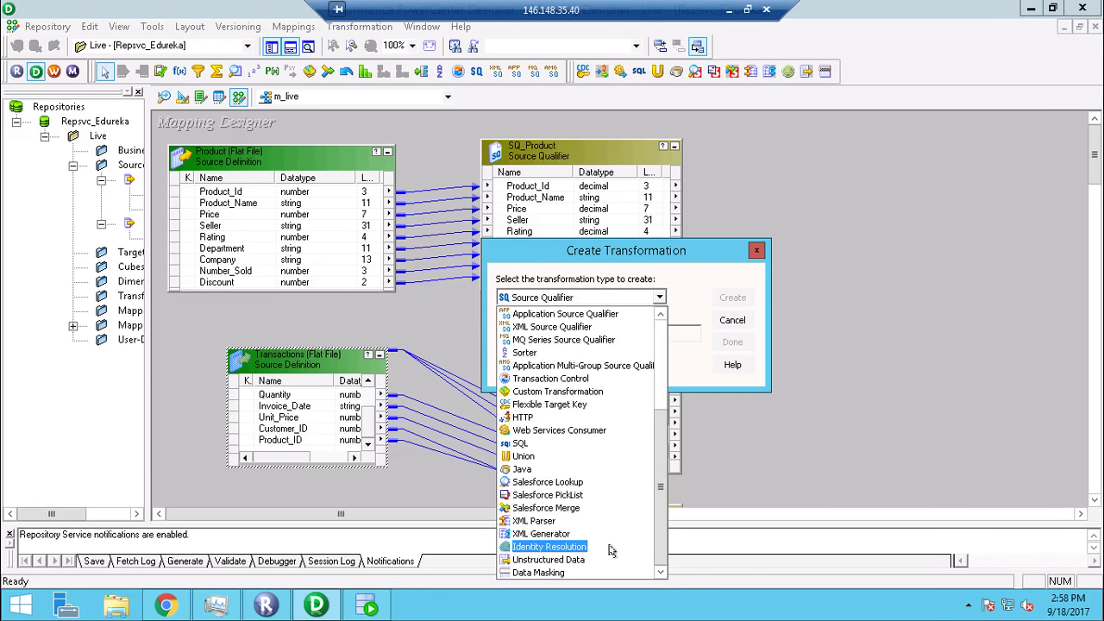
scroll(604, 570, up, 1)
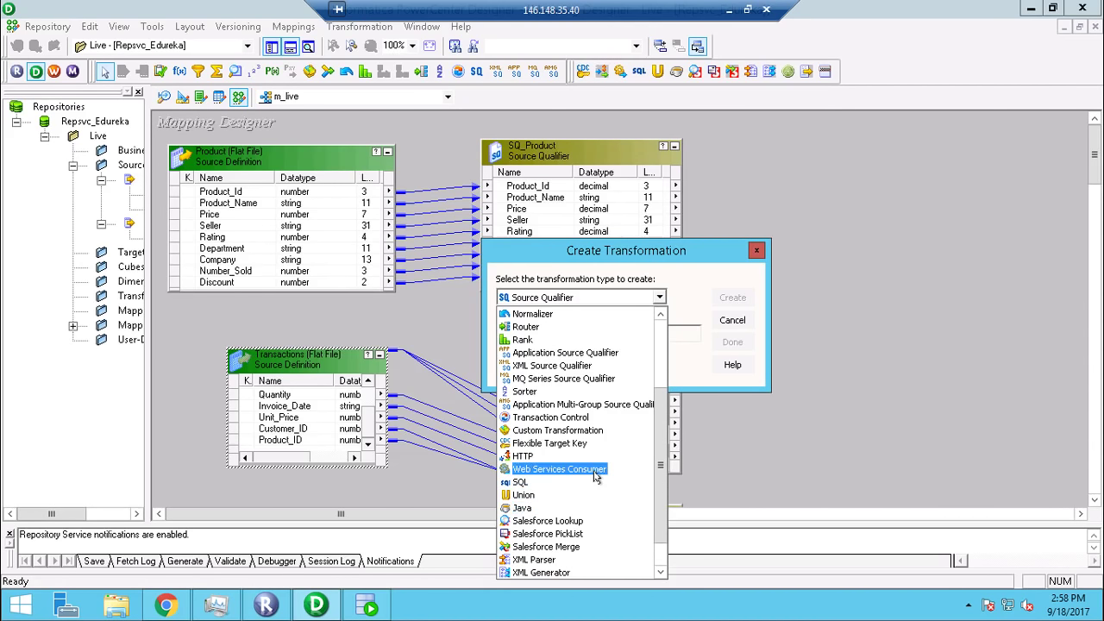
scroll(595, 476, up, 2)
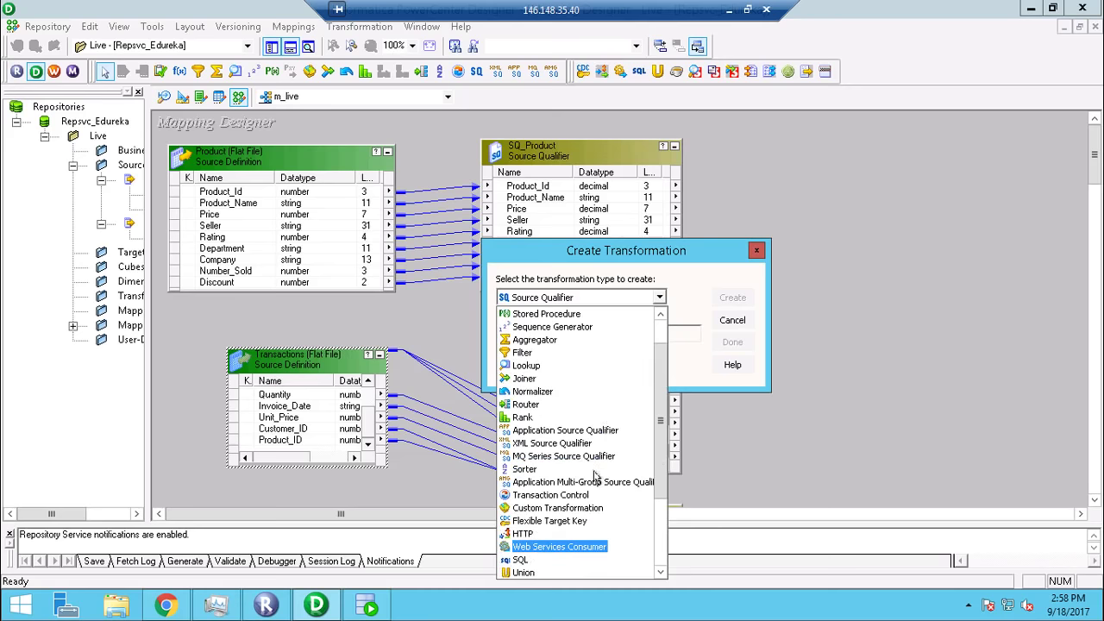
scroll(602, 390, up, 1)
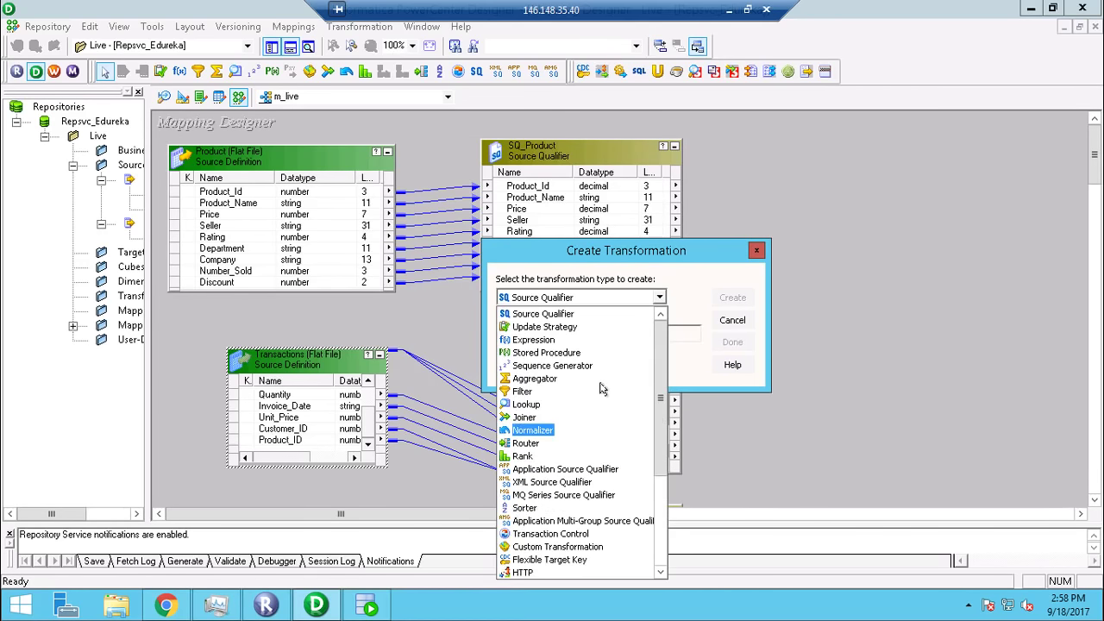
click(554, 418)
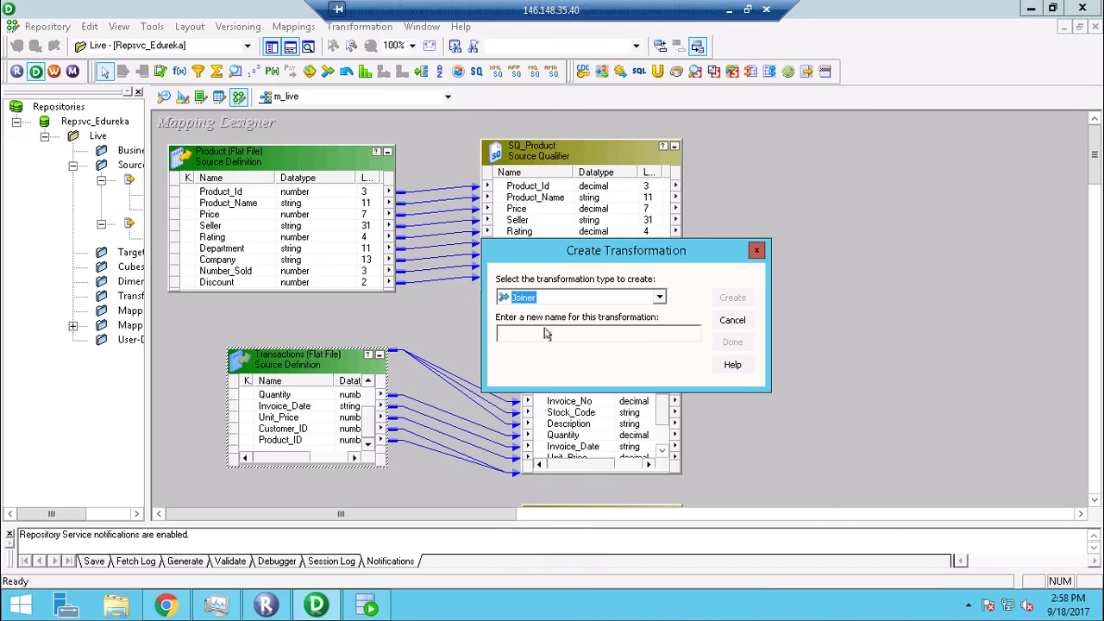
Create the Joiner named JNR_Product_Transaction and place it right of SQ_Product.
click(530, 334)
text(JNR_Product_Transaction)
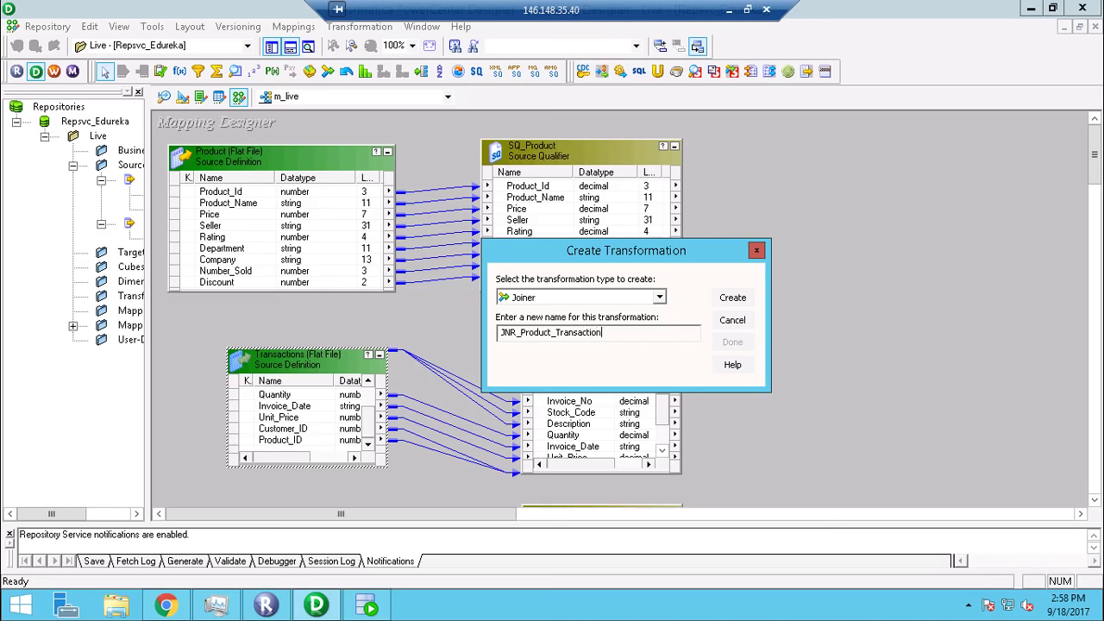
click(732, 298)
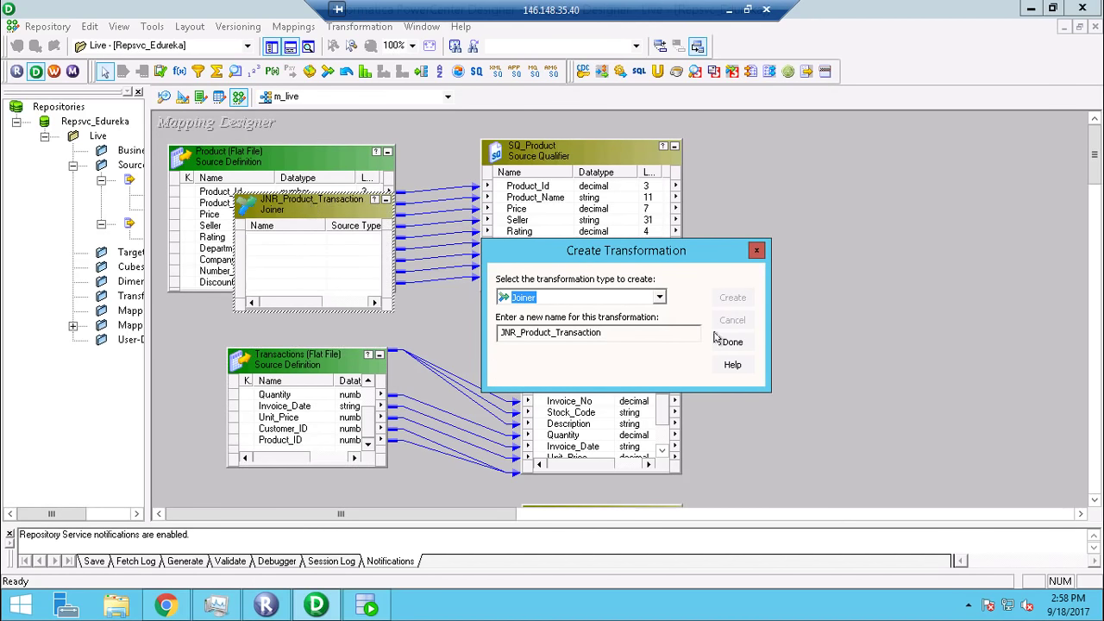
click(721, 342)
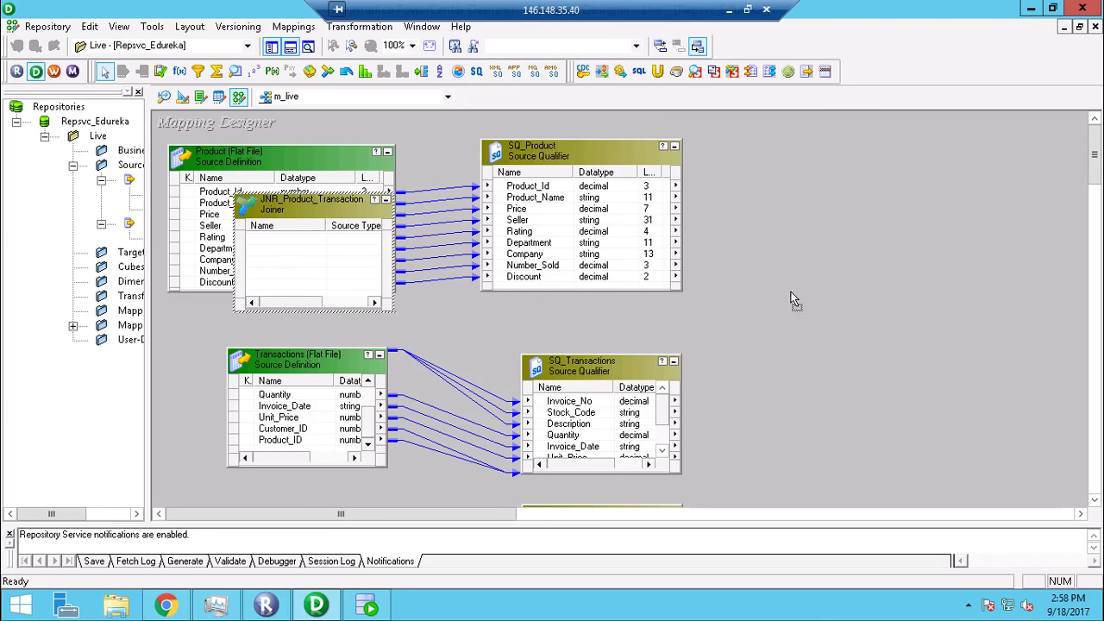
drag(793, 299, 847, 244)
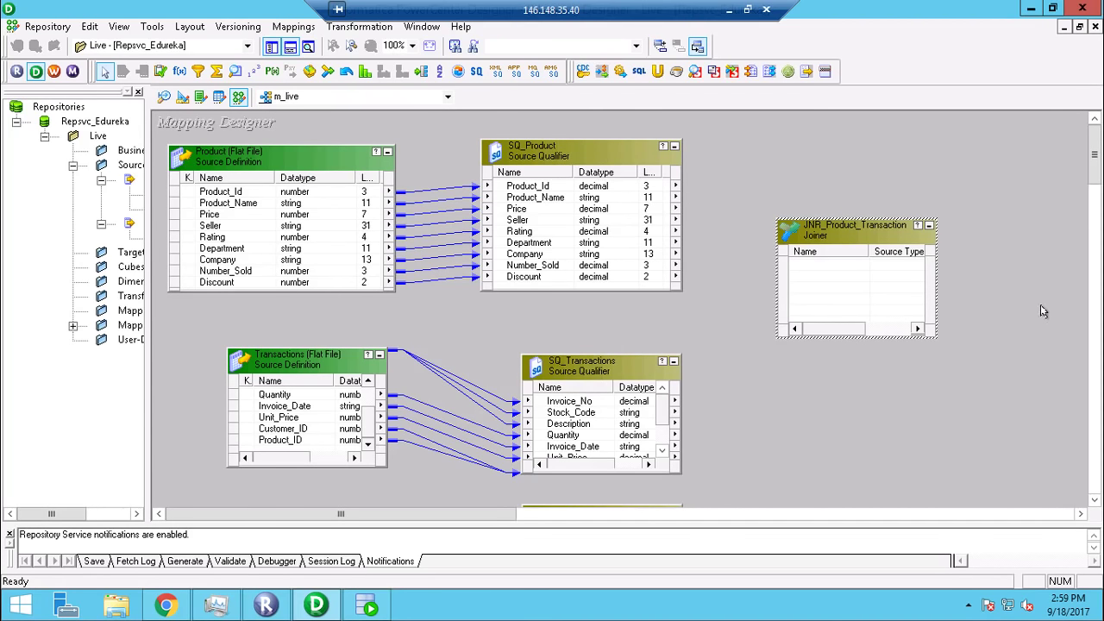
Link all SQ_Product ports into the Joiner and enlarge it to show them.
right_click(588, 185)
click(621, 195)
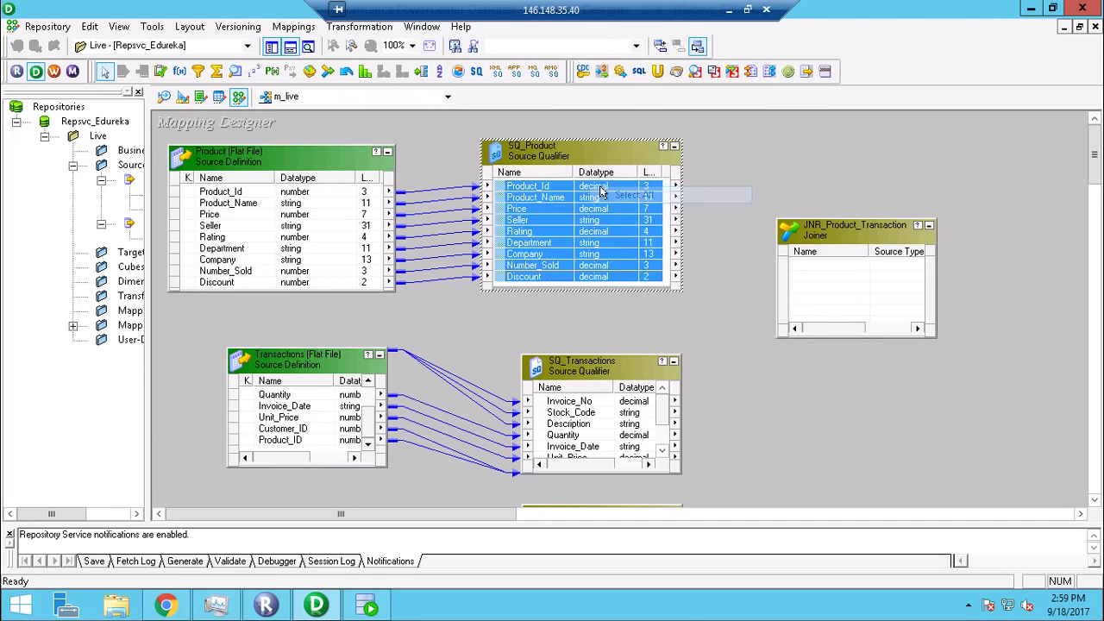
drag(612, 200, 824, 265)
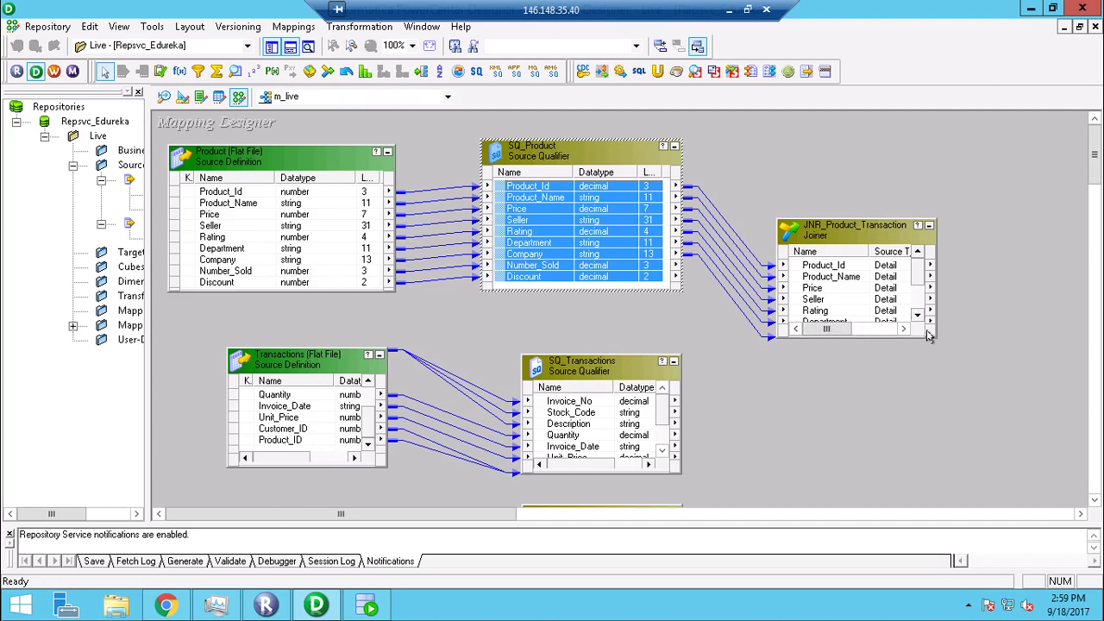
drag(934, 333, 944, 411)
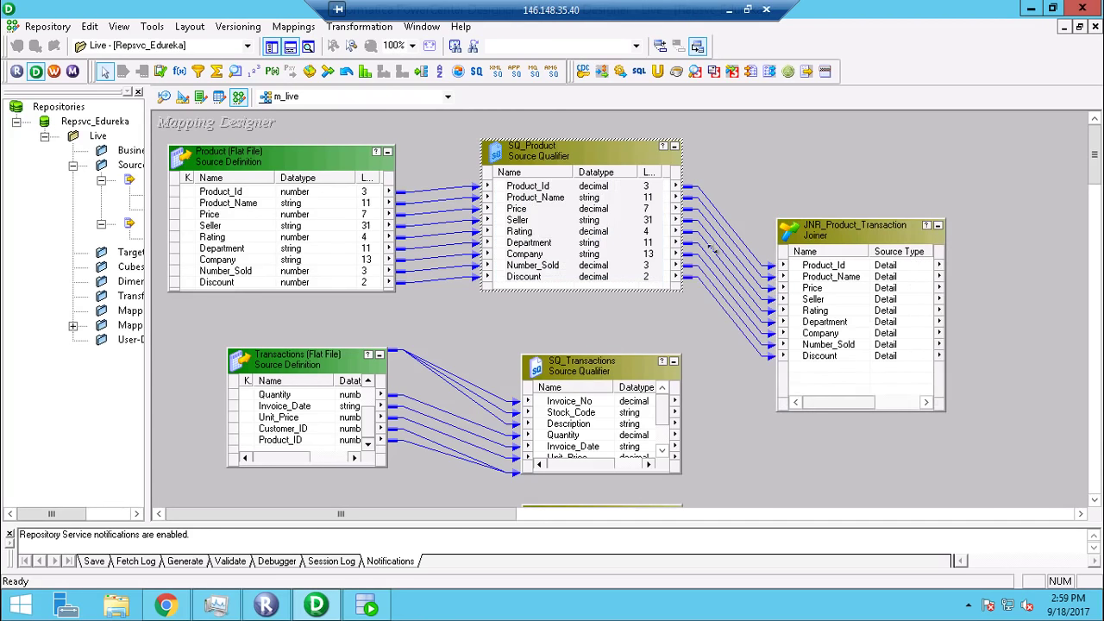
Link all SQ_Transactions ports into the Joiner.
right_click(627, 402)
click(648, 412)
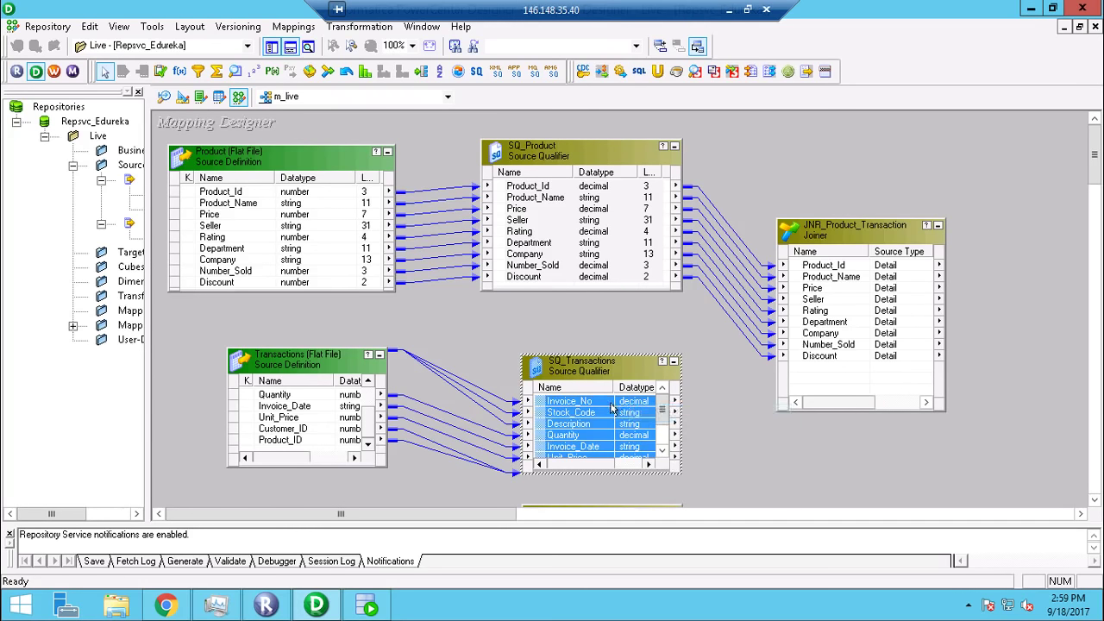
drag(611, 408, 809, 371)
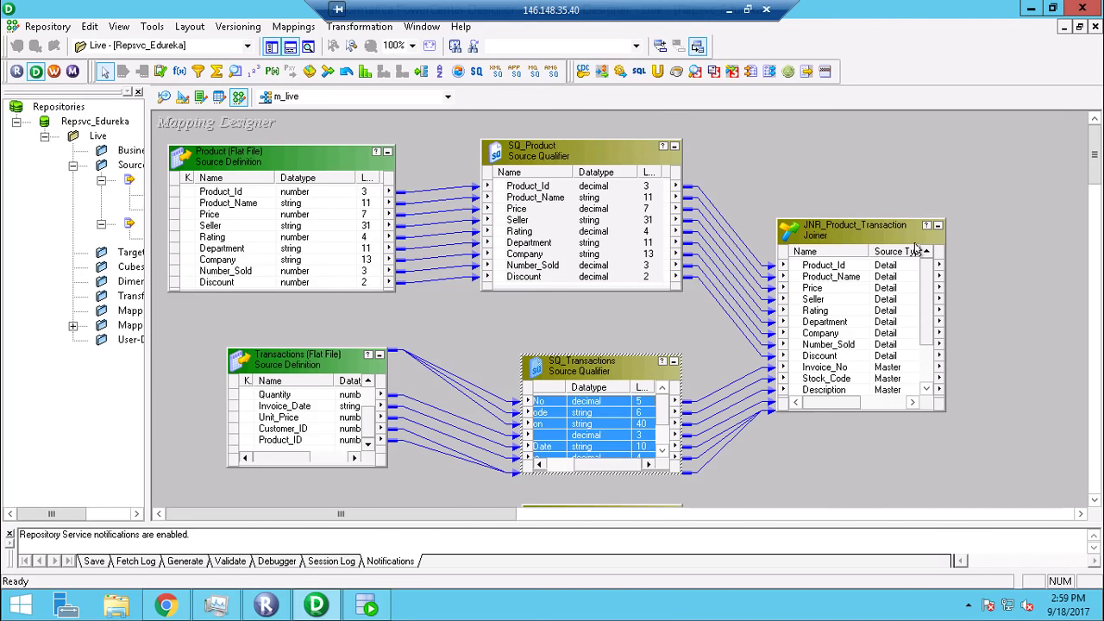
Set the JNR_Product_Transaction join condition to Product_ID1 = Product_Id and review its Normal Join properties.
double_click(838, 231)
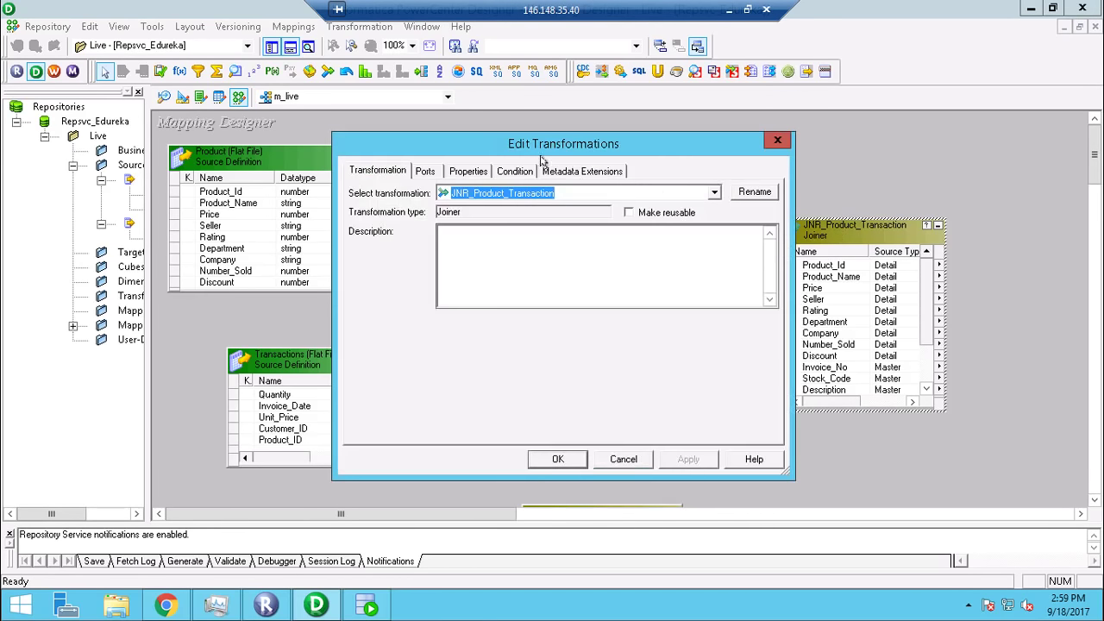
click(520, 172)
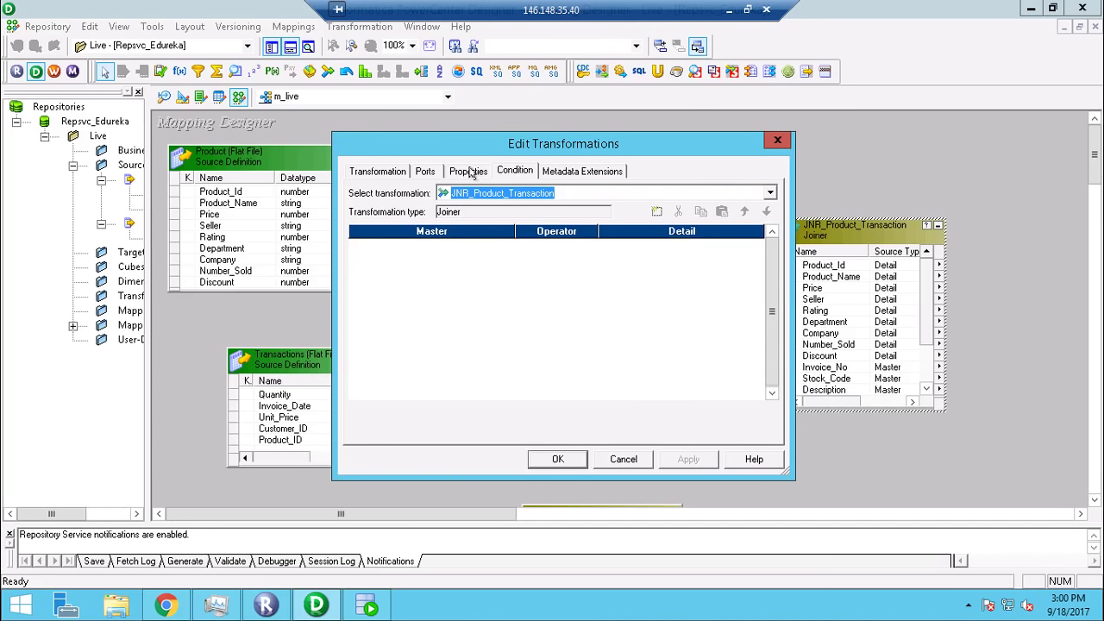
click(655, 213)
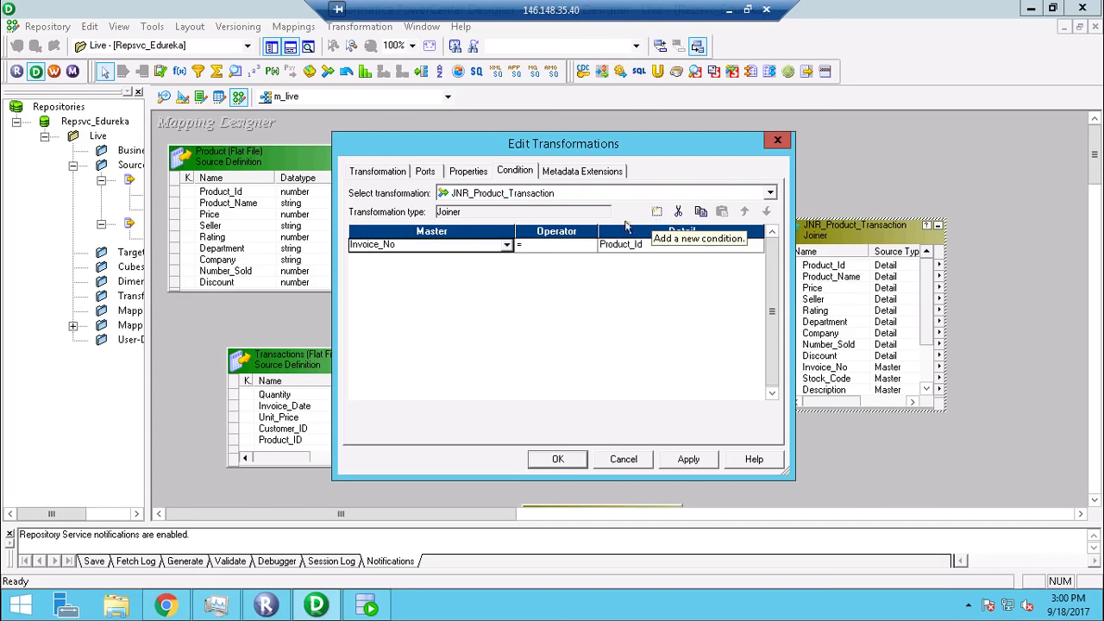
click(506, 245)
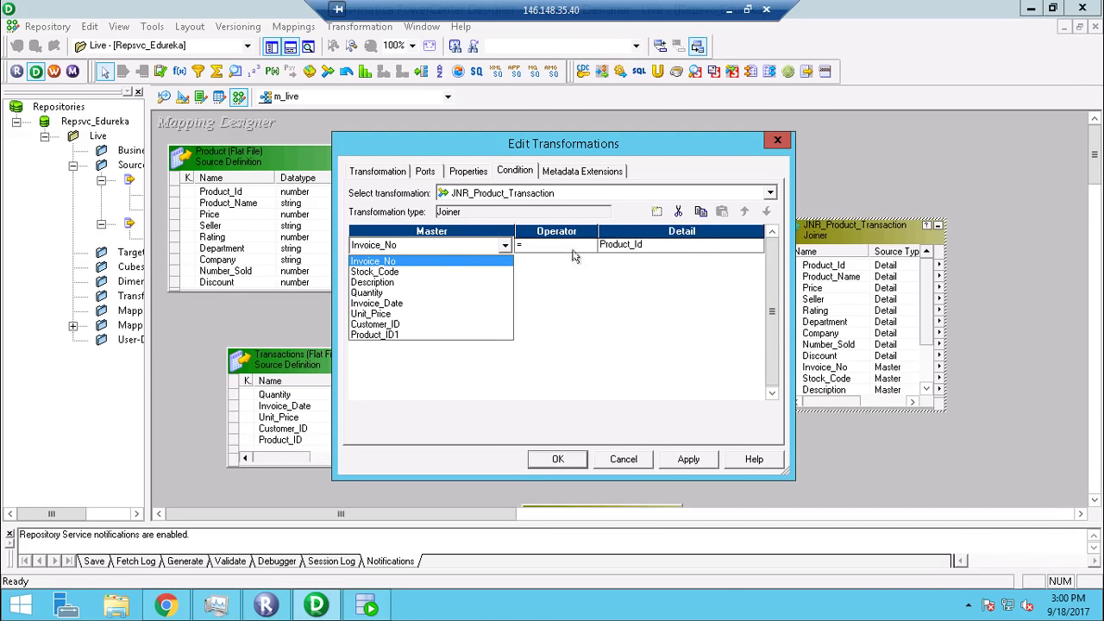
click(646, 247)
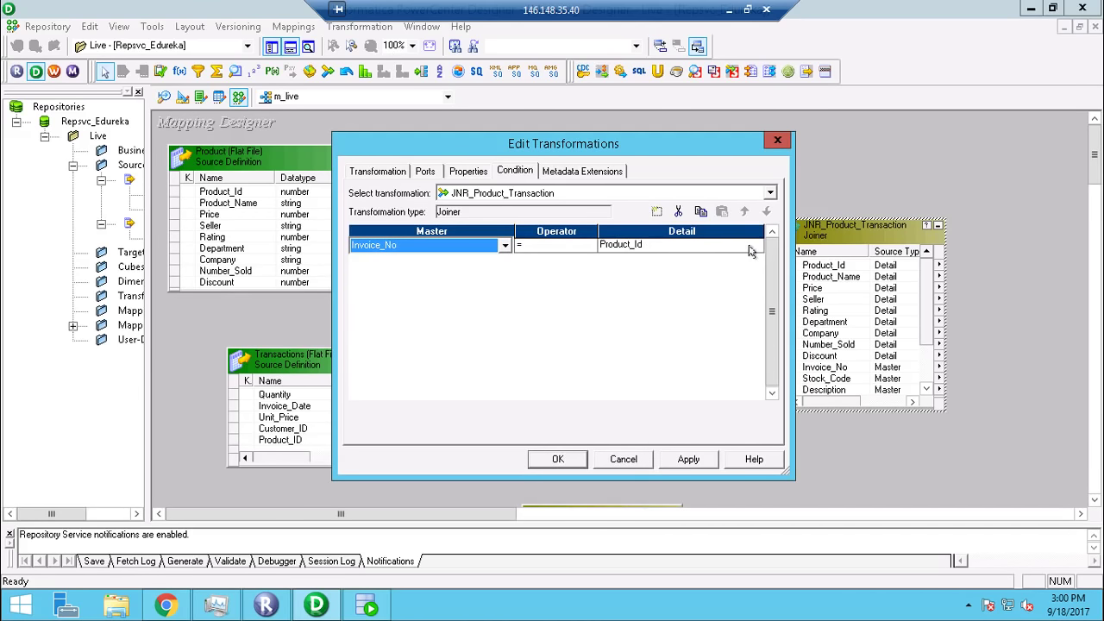
click(750, 249)
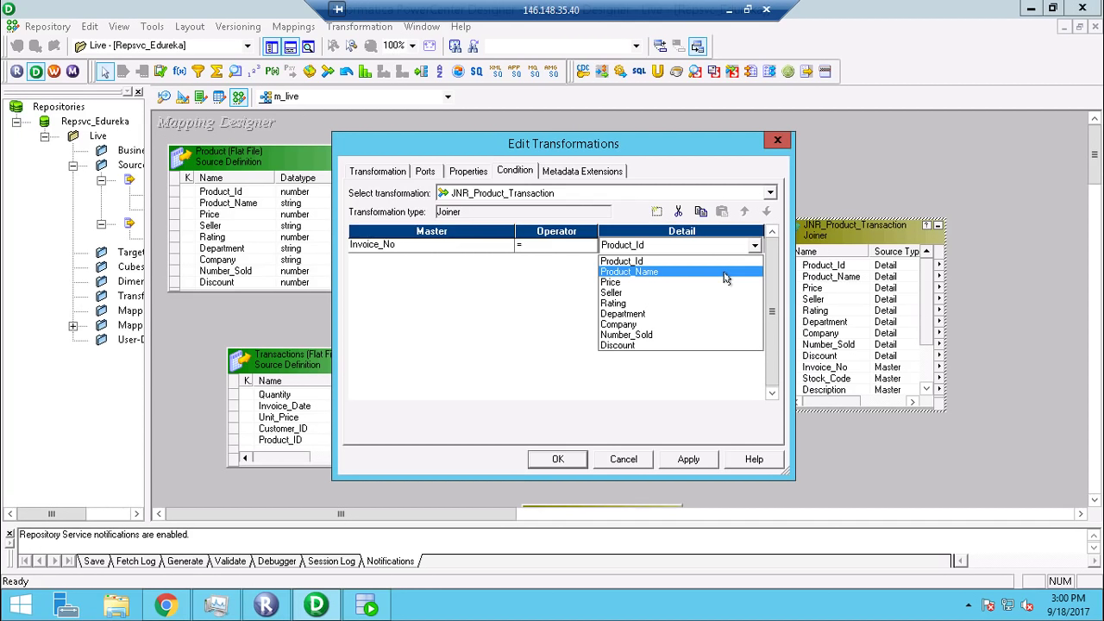
click(507, 249)
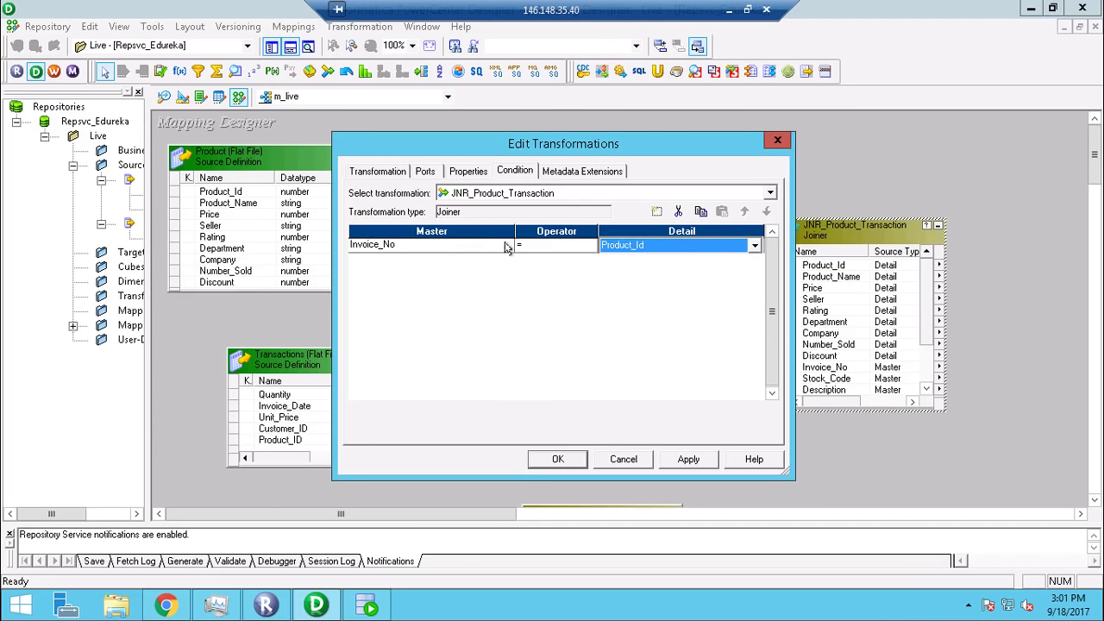
click(506, 247)
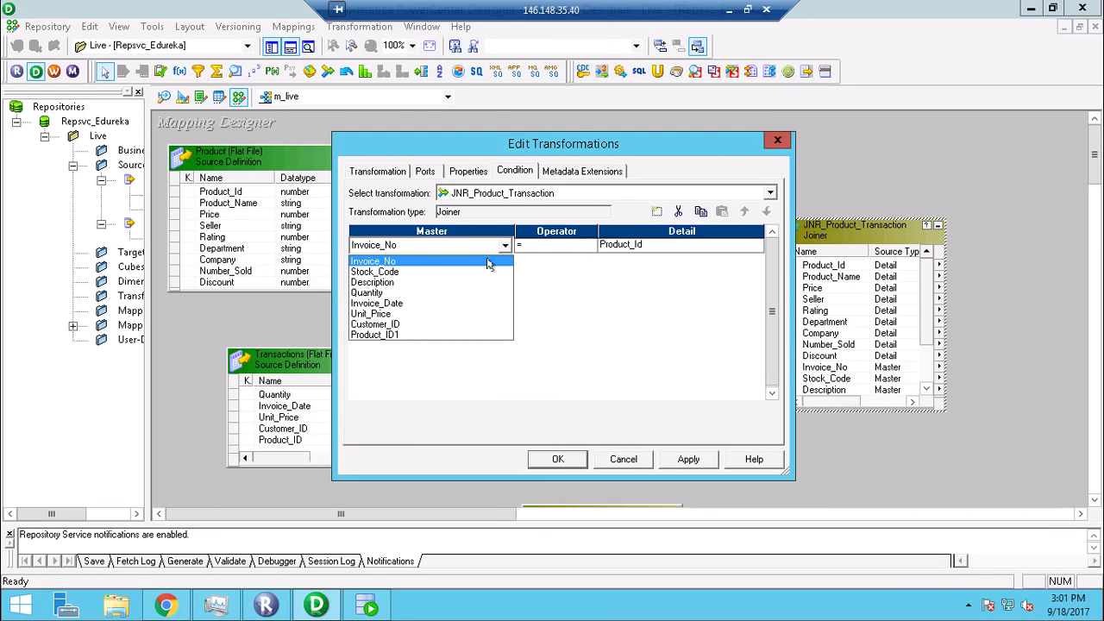
click(452, 335)
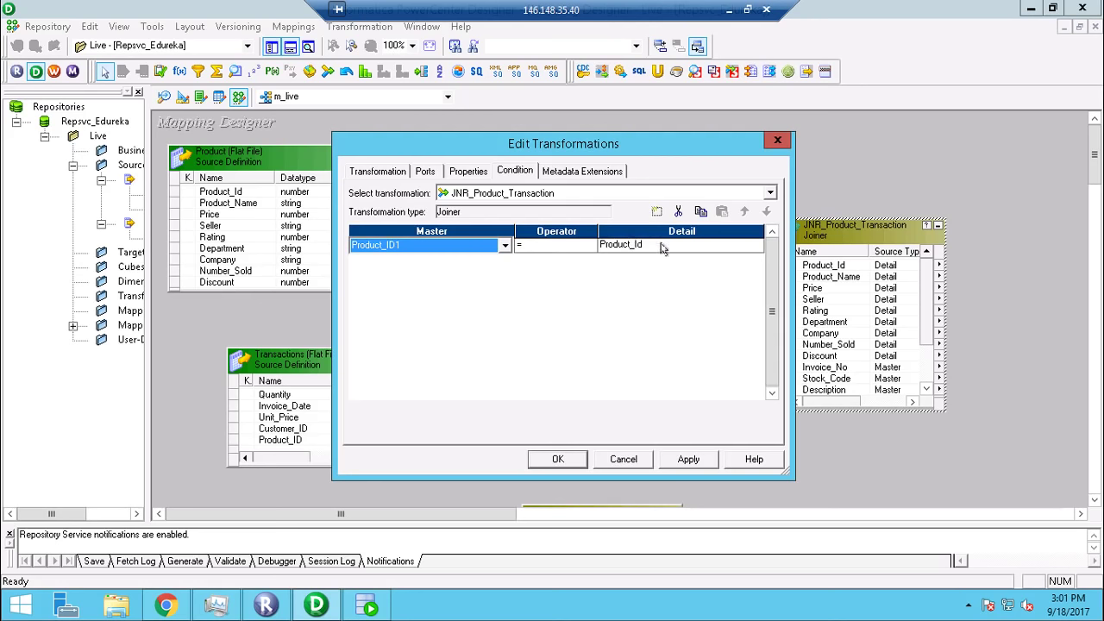
click(467, 174)
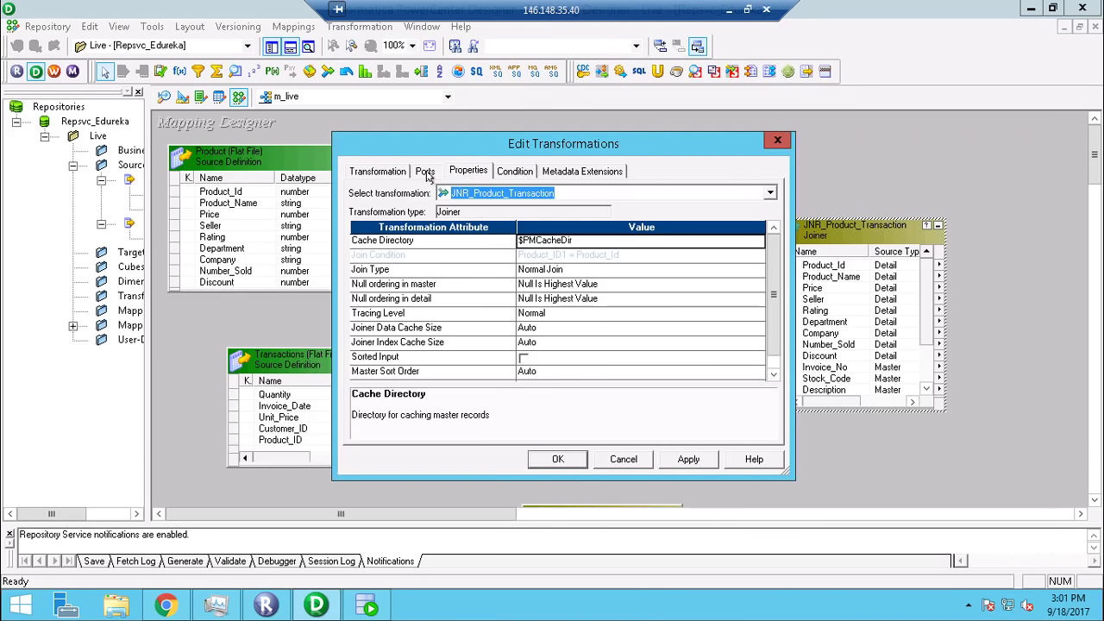
Clear the output flag on the first unneeded Joiner ports, including Department, Company, Number_Sold and Discount.
click(425, 172)
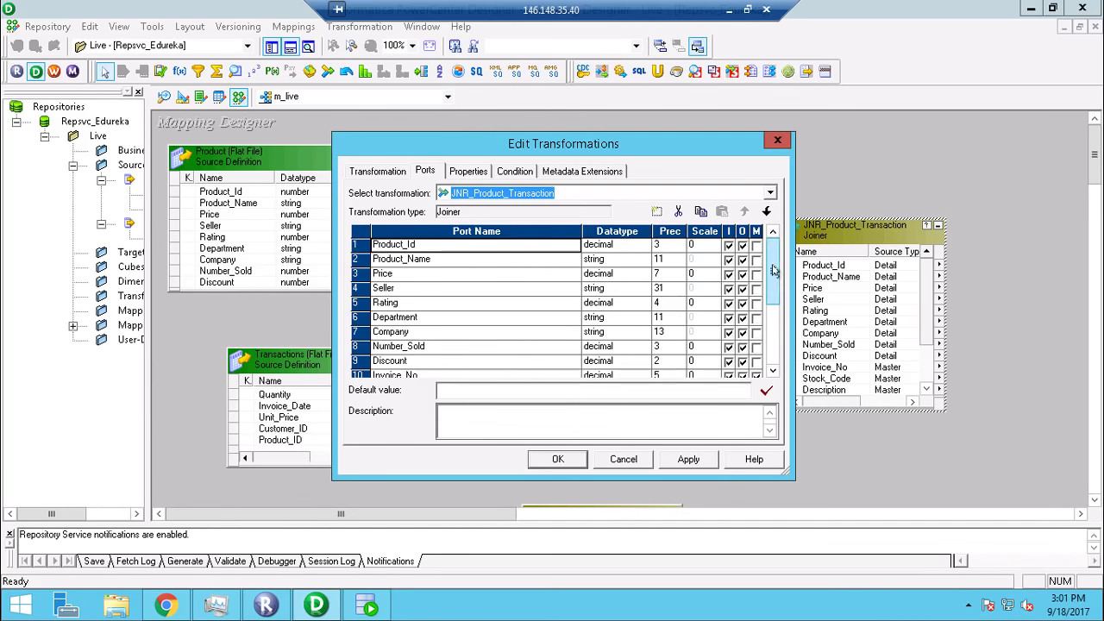
drag(771, 287, 770, 363)
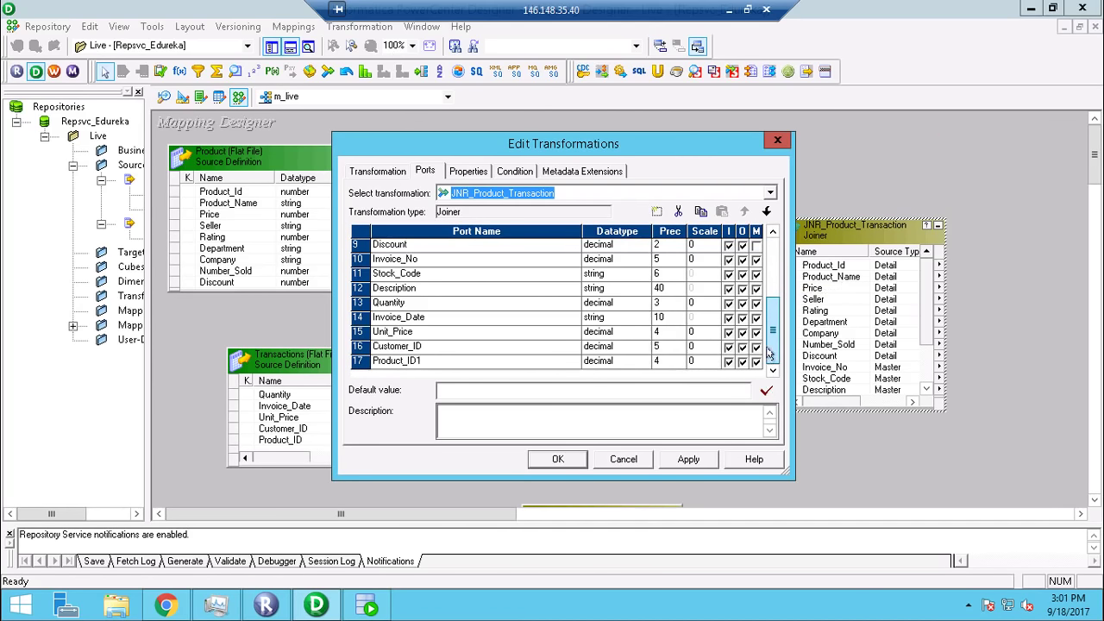
drag(770, 303, 774, 244)
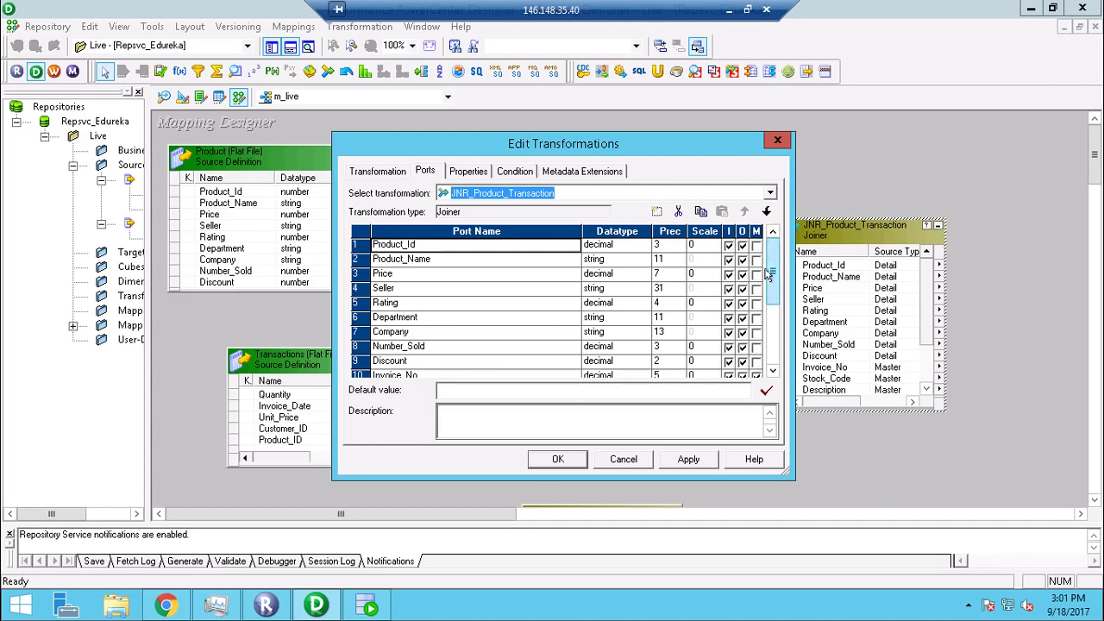
click(740, 295)
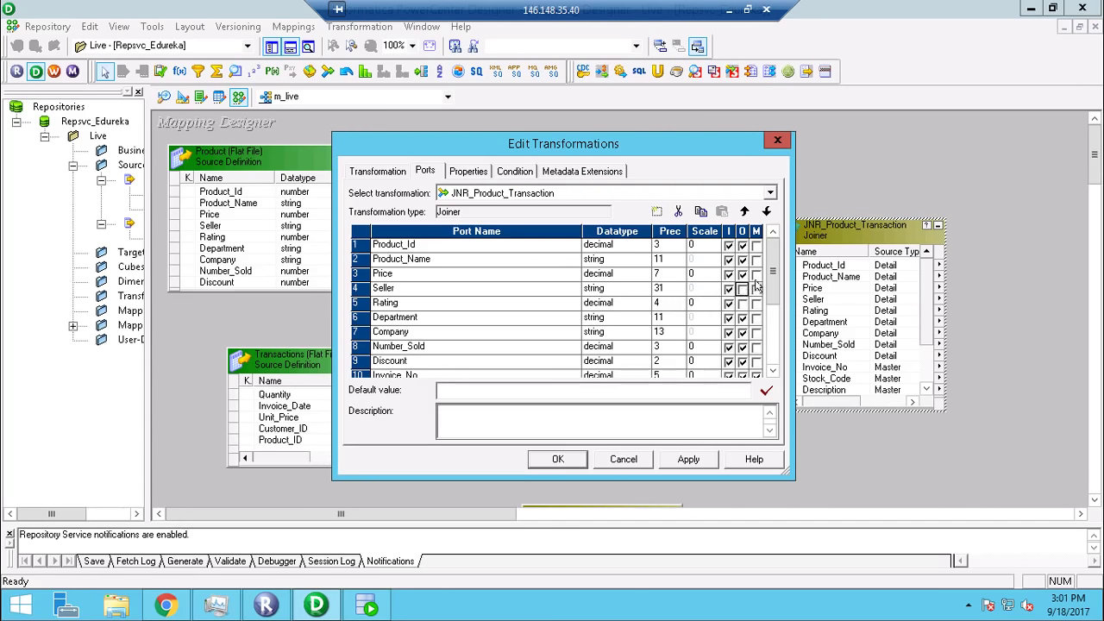
drag(771, 279, 771, 292)
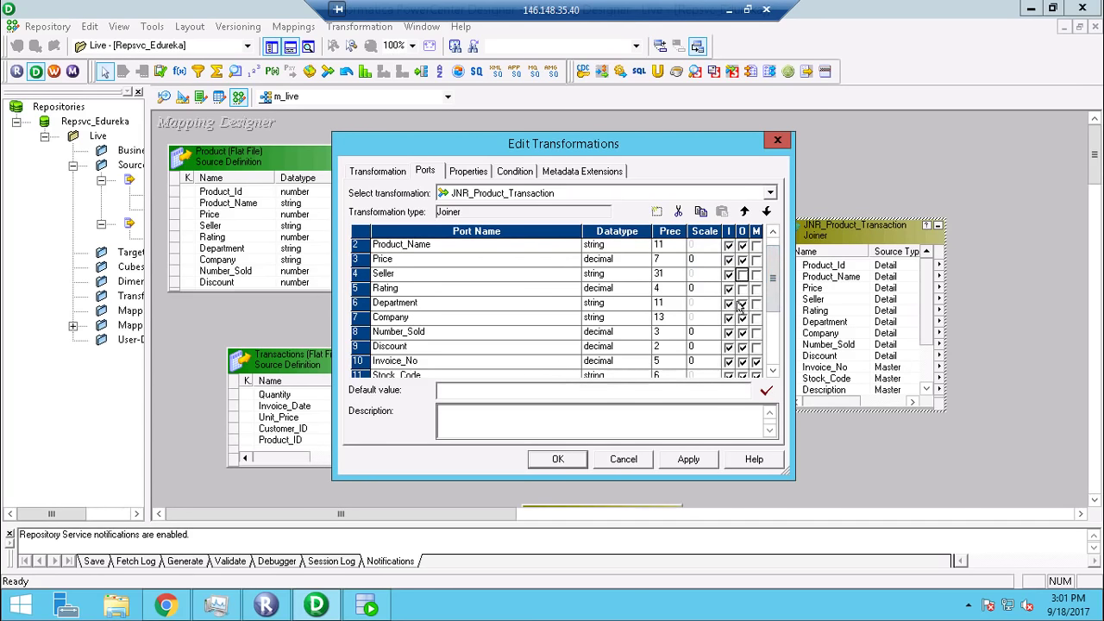
click(741, 303)
click(742, 319)
click(742, 332)
click(742, 348)
Clear the output flag on Stock_Code, Description, Quantity and Product_ID1, then save and close the editor.
drag(771, 280, 770, 335)
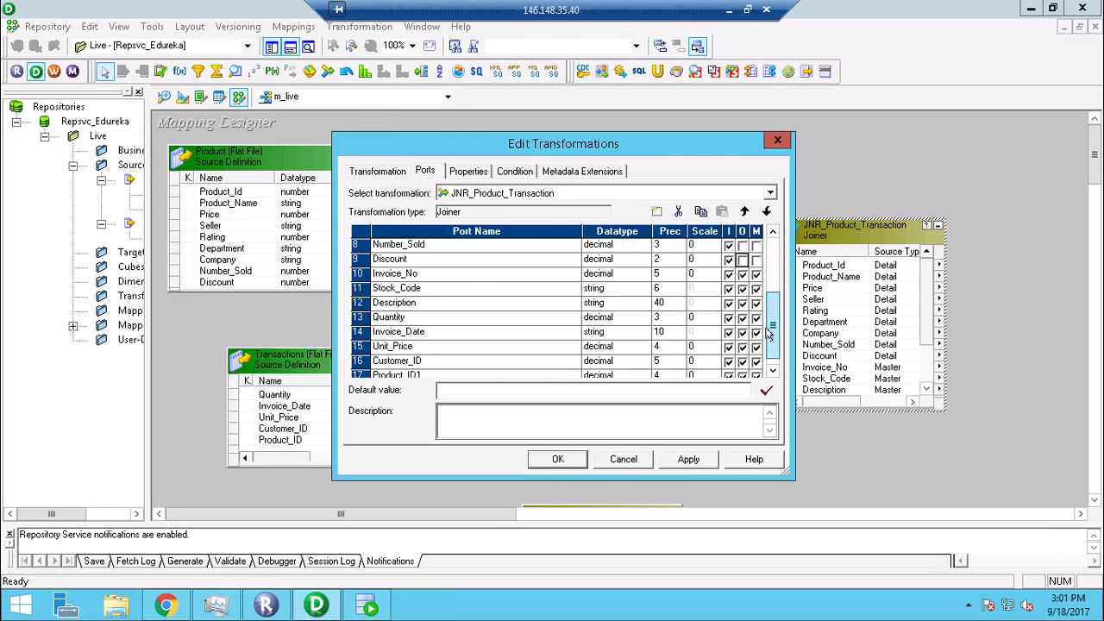
click(742, 289)
click(742, 303)
click(742, 318)
click(773, 370)
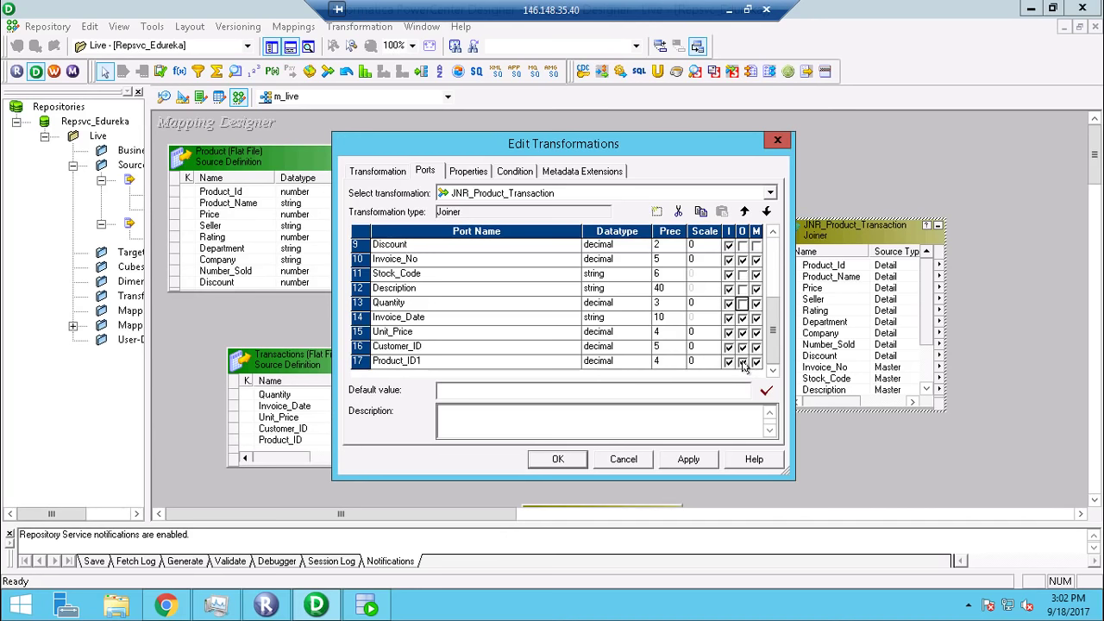
click(742, 362)
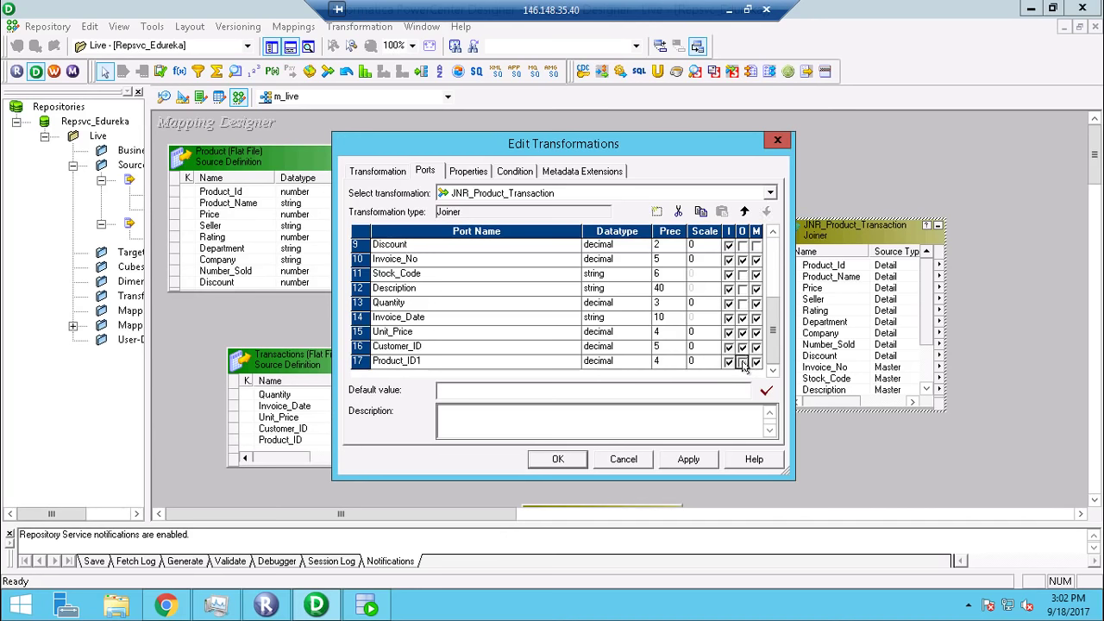
click(772, 267)
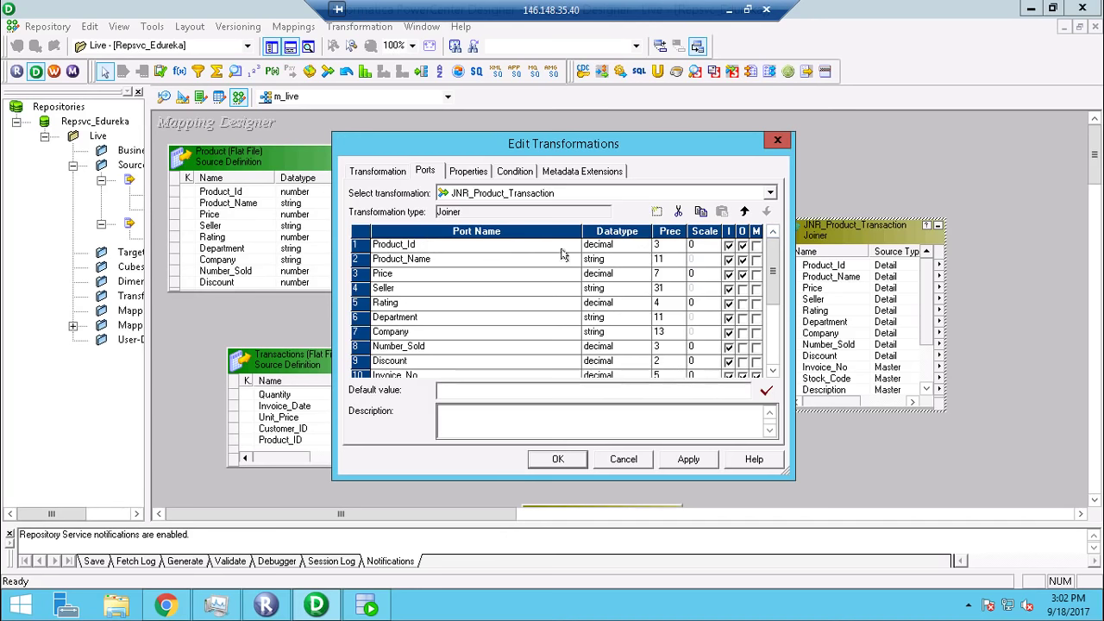
scroll(561, 297, down, 3)
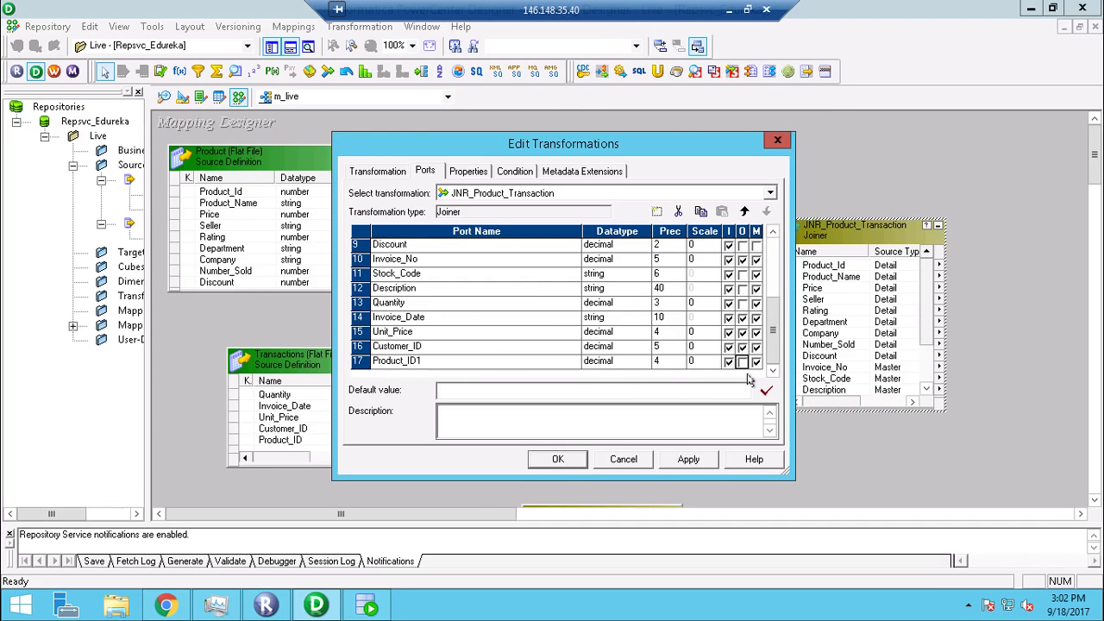
scroll(749, 366, up, 3)
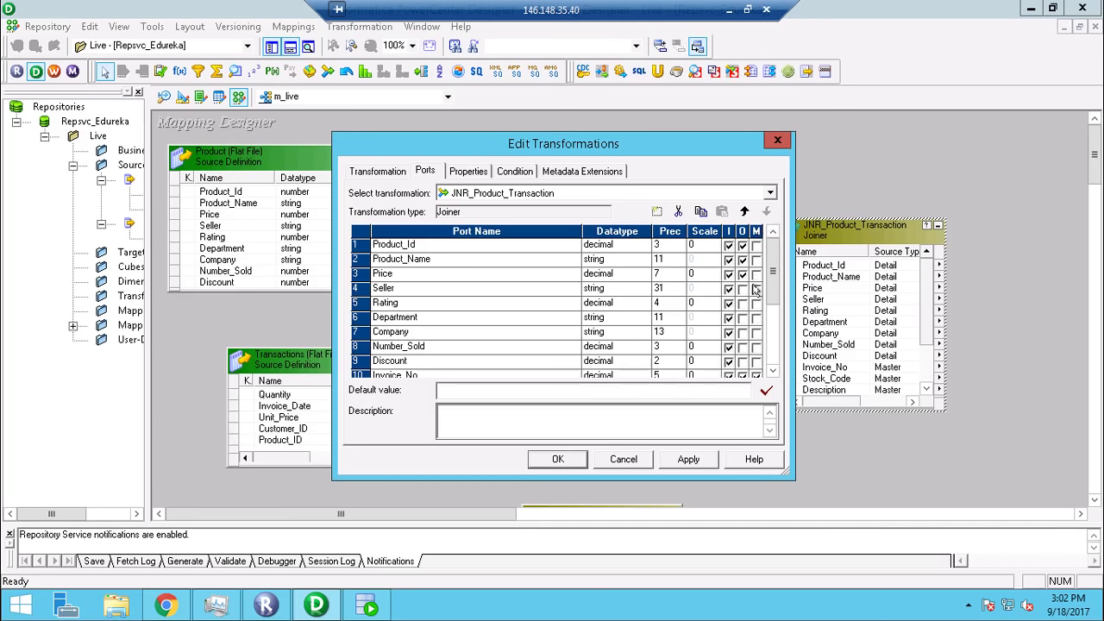
scroll(747, 357, down, 3)
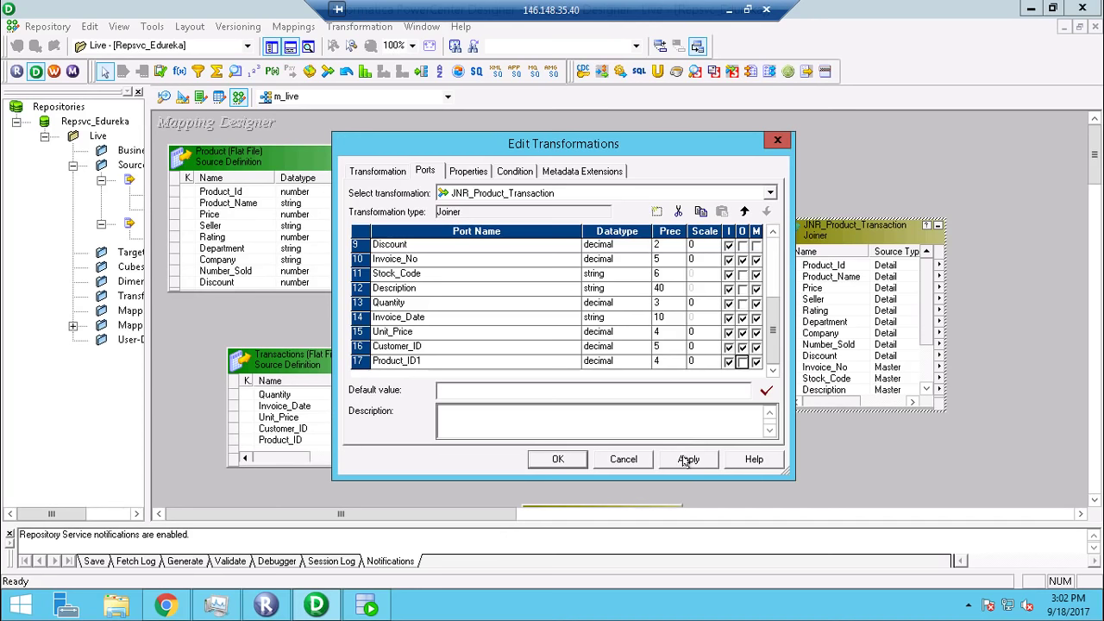
click(560, 459)
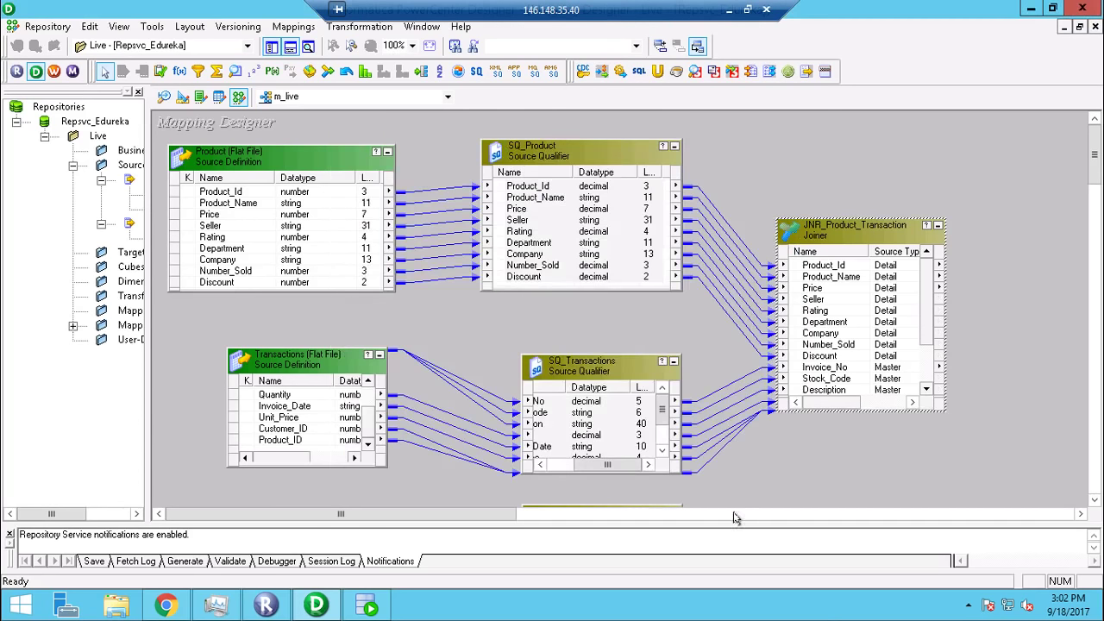
drag(492, 516, 721, 528)
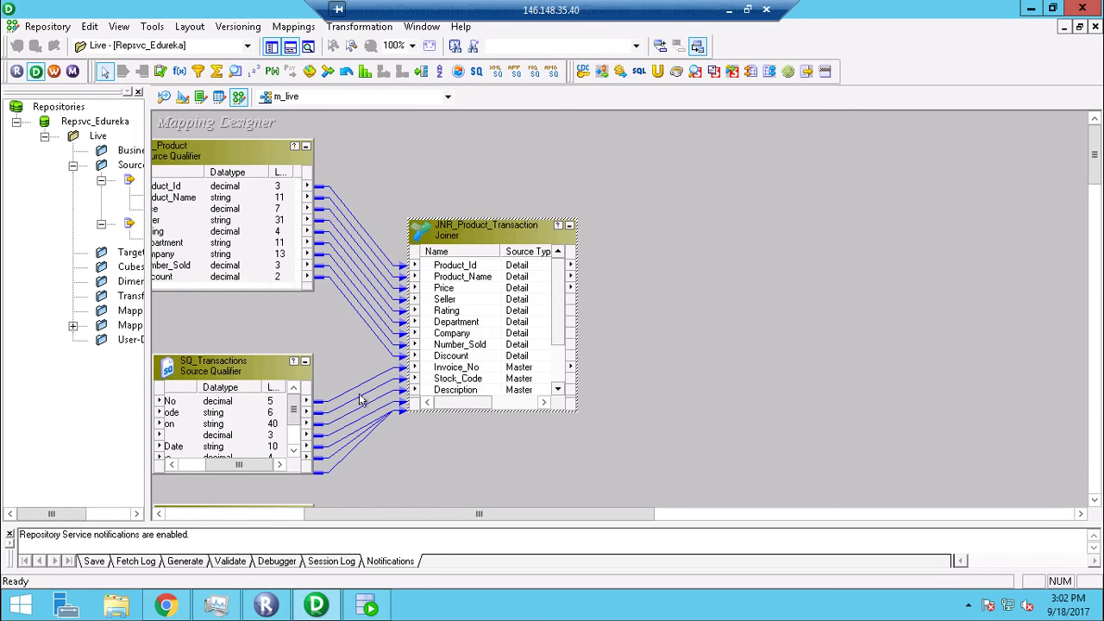
double_click(486, 230)
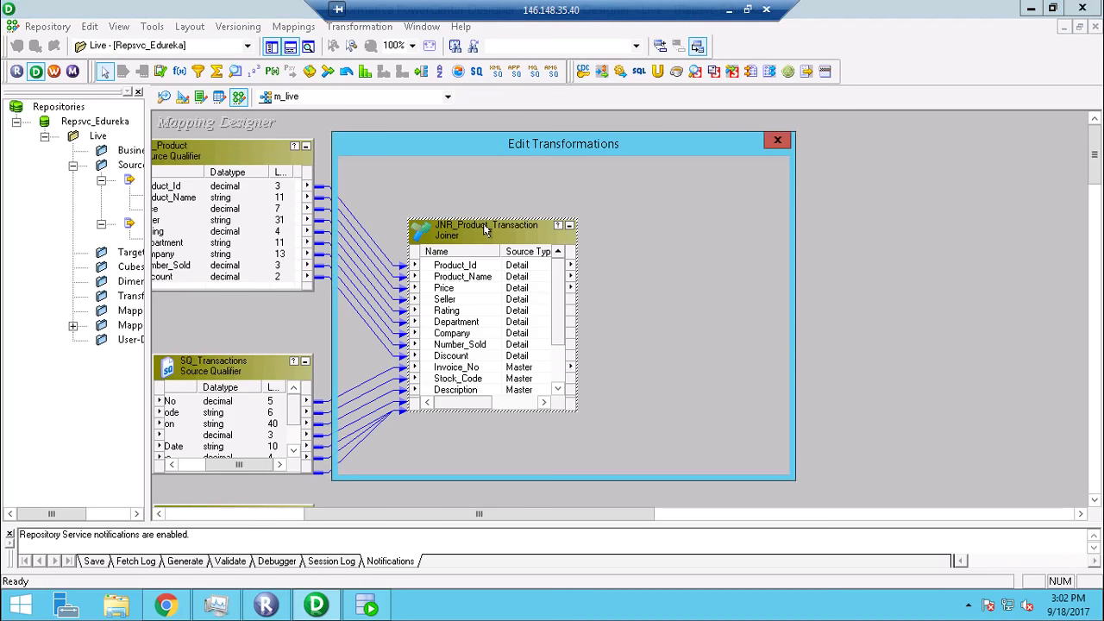
click(473, 170)
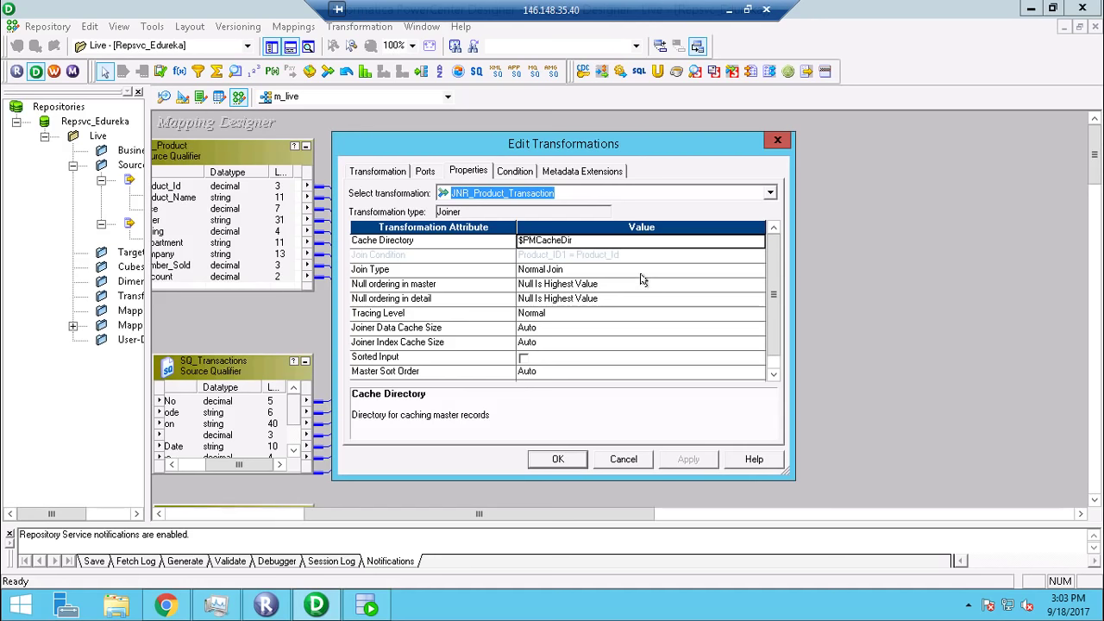
click(635, 272)
click(634, 273)
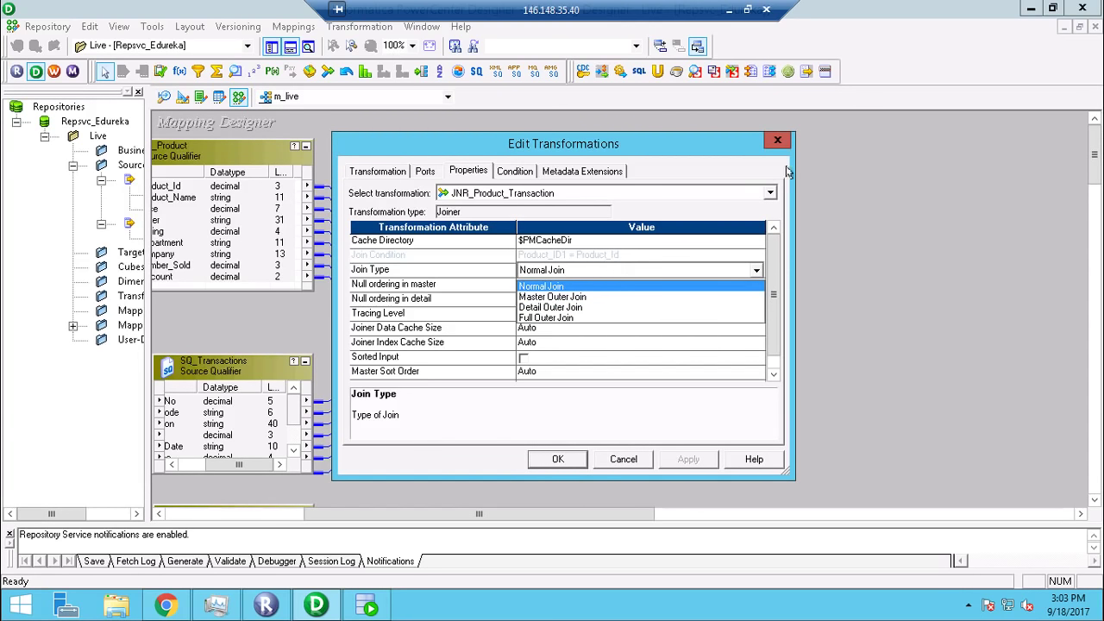
click(760, 288)
click(632, 462)
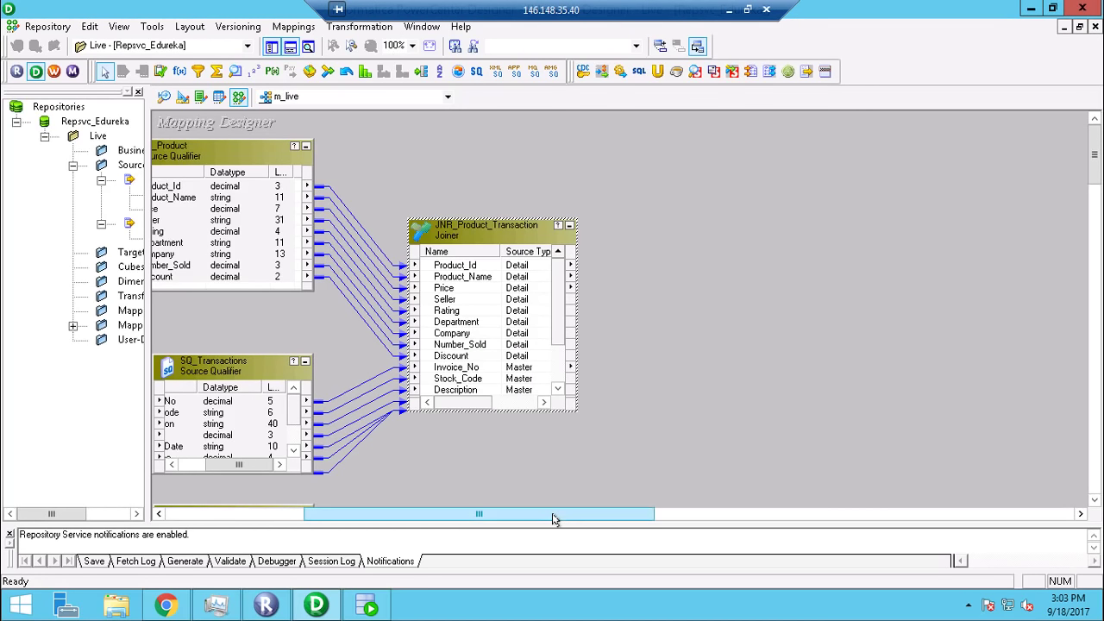
drag(555, 515, 509, 517)
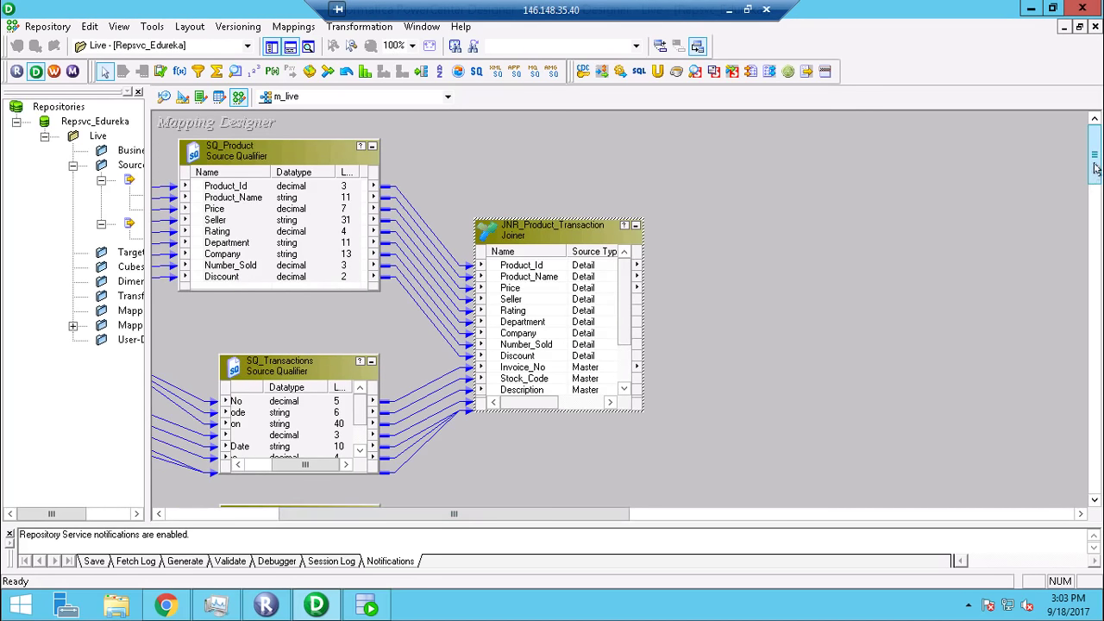
Move SQ_CUSTOMERS to the right, beneath JNR_Product_Transaction on the m_live canvas.
drag(1093, 201, 1093, 171)
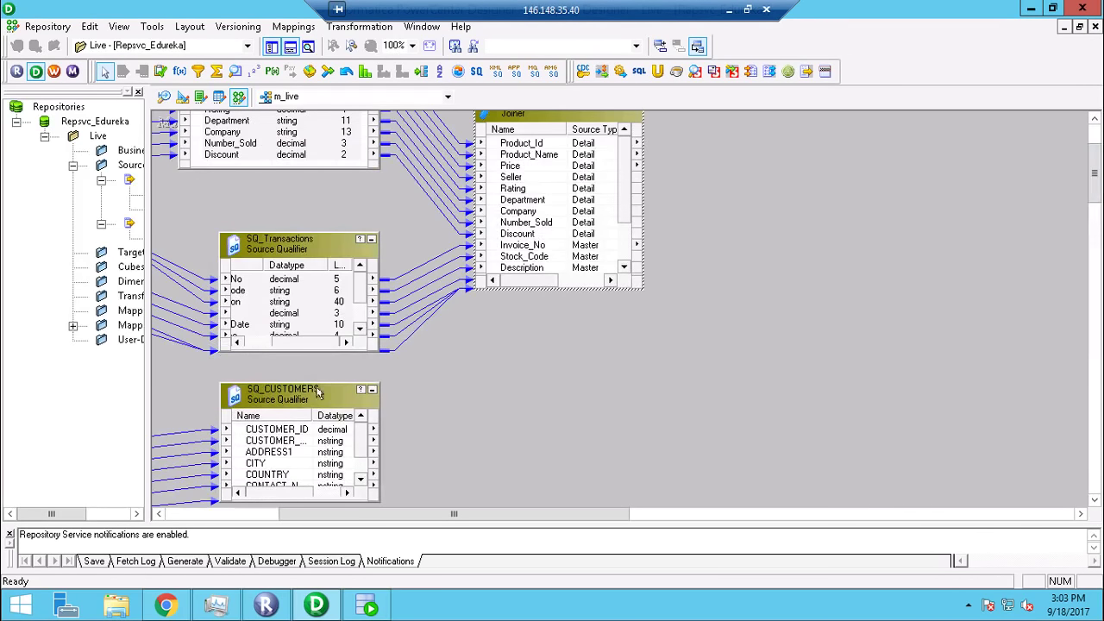
drag(305, 395, 536, 366)
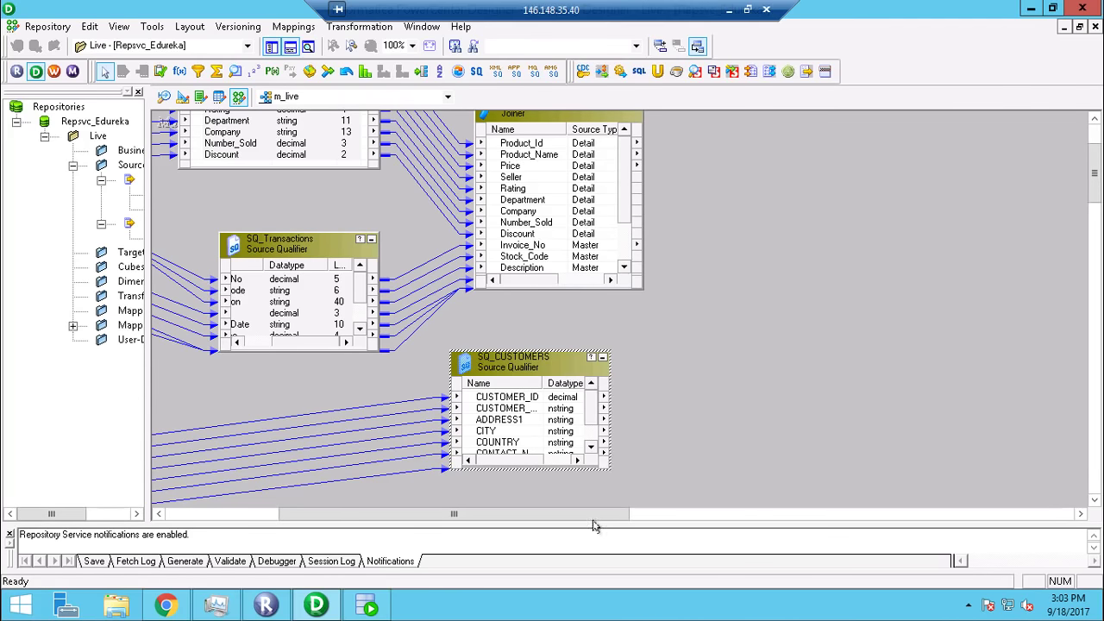
drag(593, 526, 627, 526)
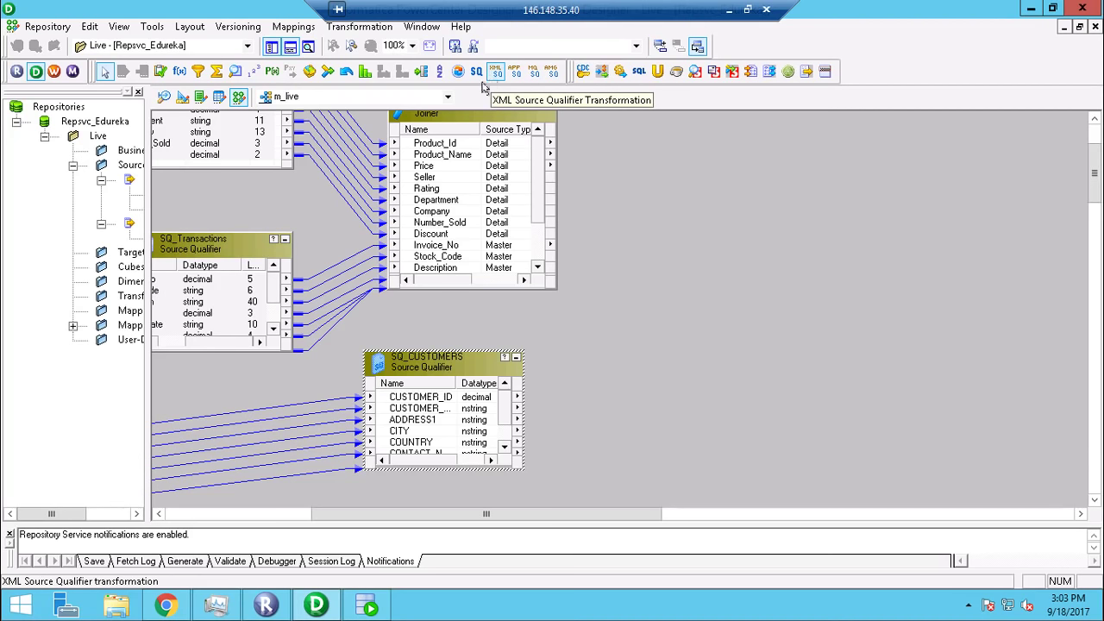
click(326, 71)
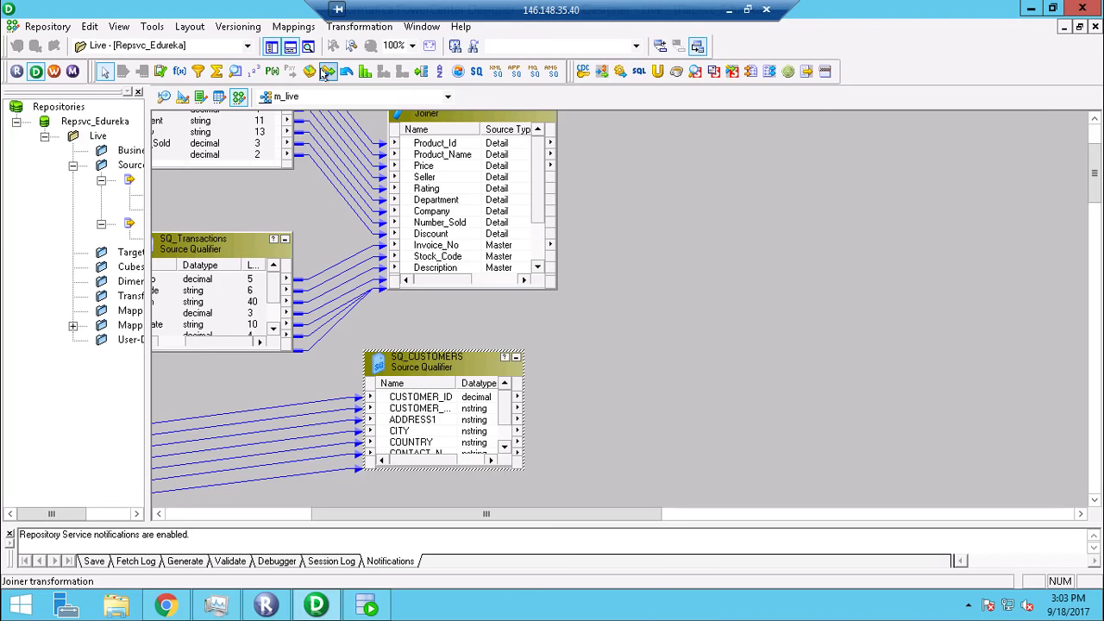
Place and enlarge a new joiner JNRTRANS, then link every SQ_CUSTOMERS port into it.
click(657, 297)
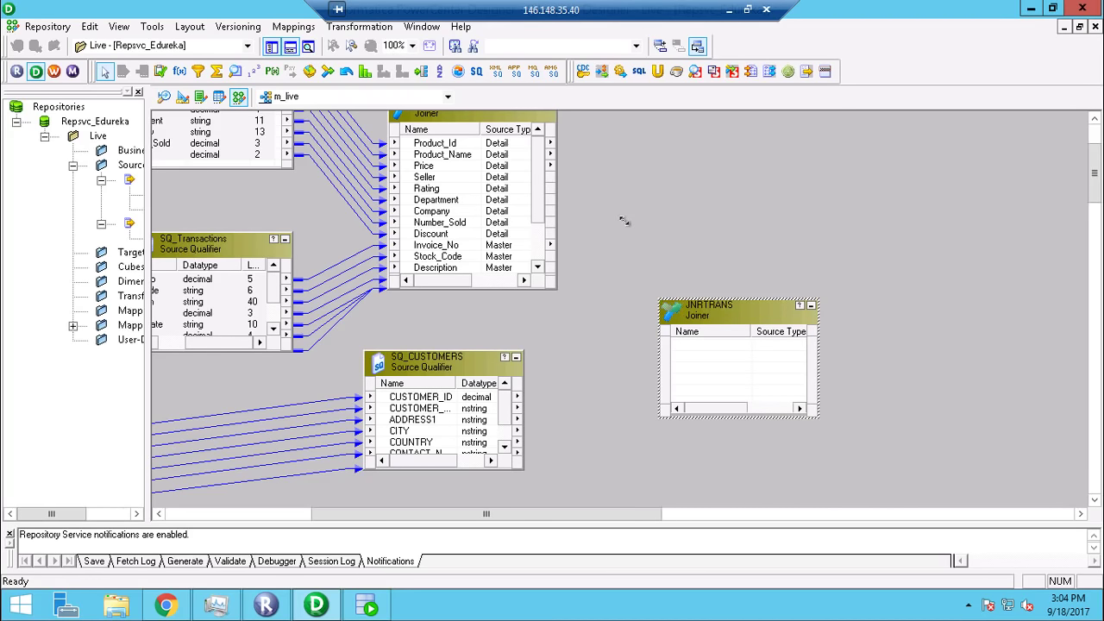
drag(623, 220, 611, 196)
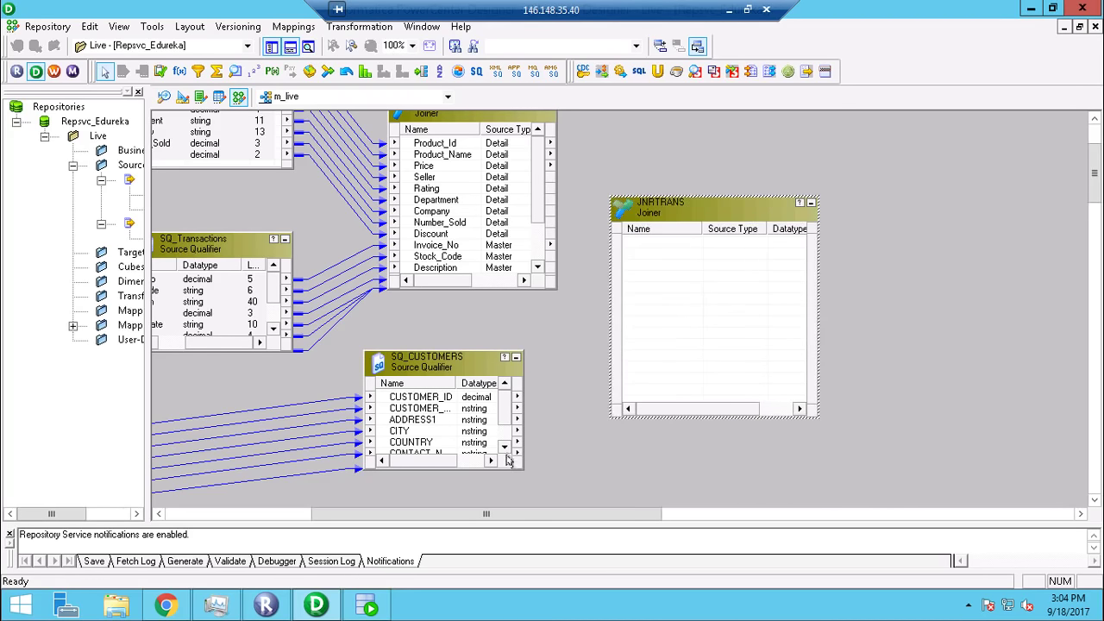
right_click(448, 400)
click(472, 411)
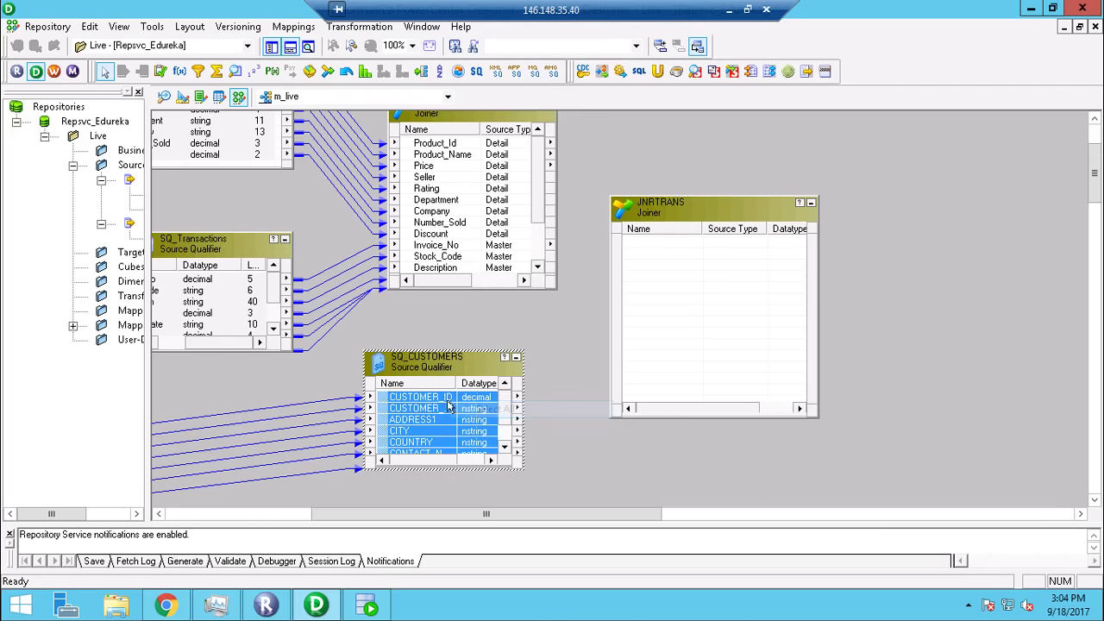
drag(677, 279, 678, 276)
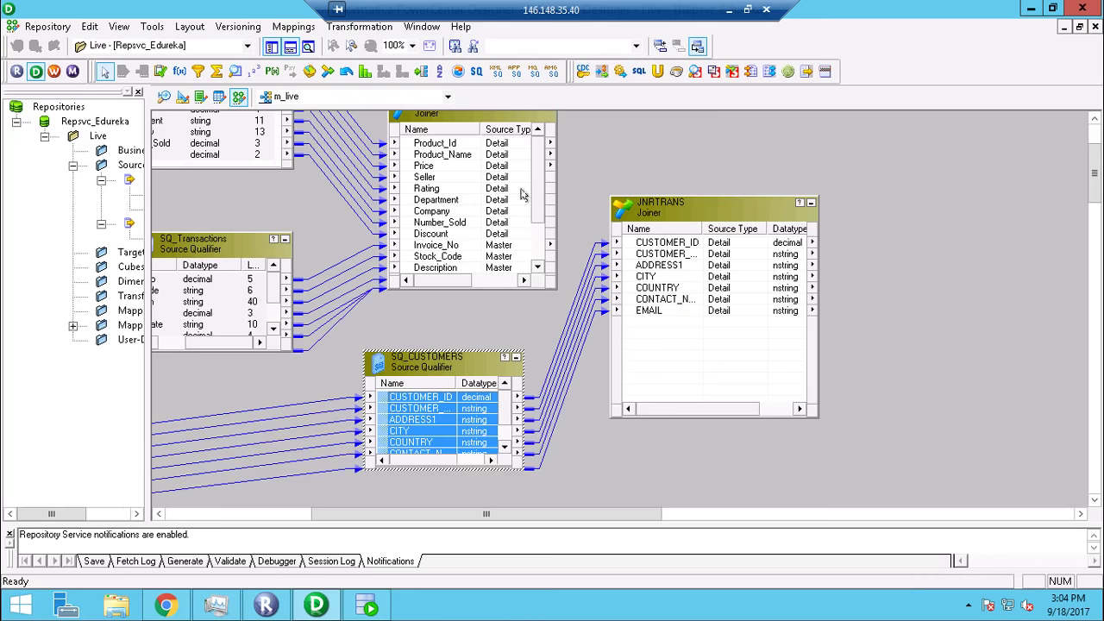
Link all JNR_Product_Transaction output ports into JNRTRANS.
right_click(485, 145)
click(531, 156)
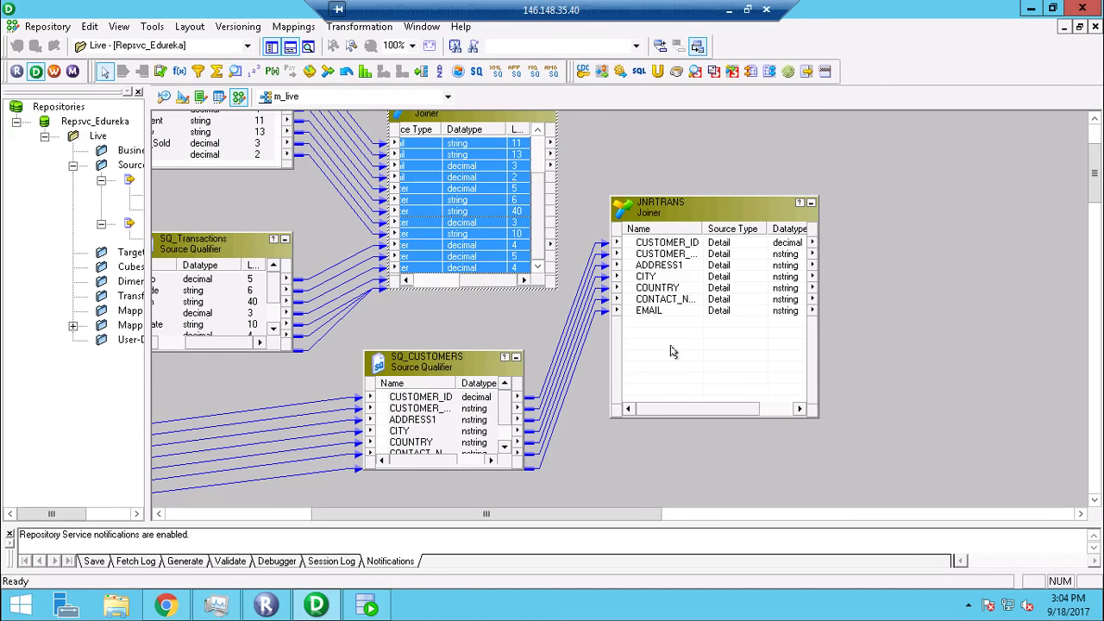
drag(455, 201, 661, 331)
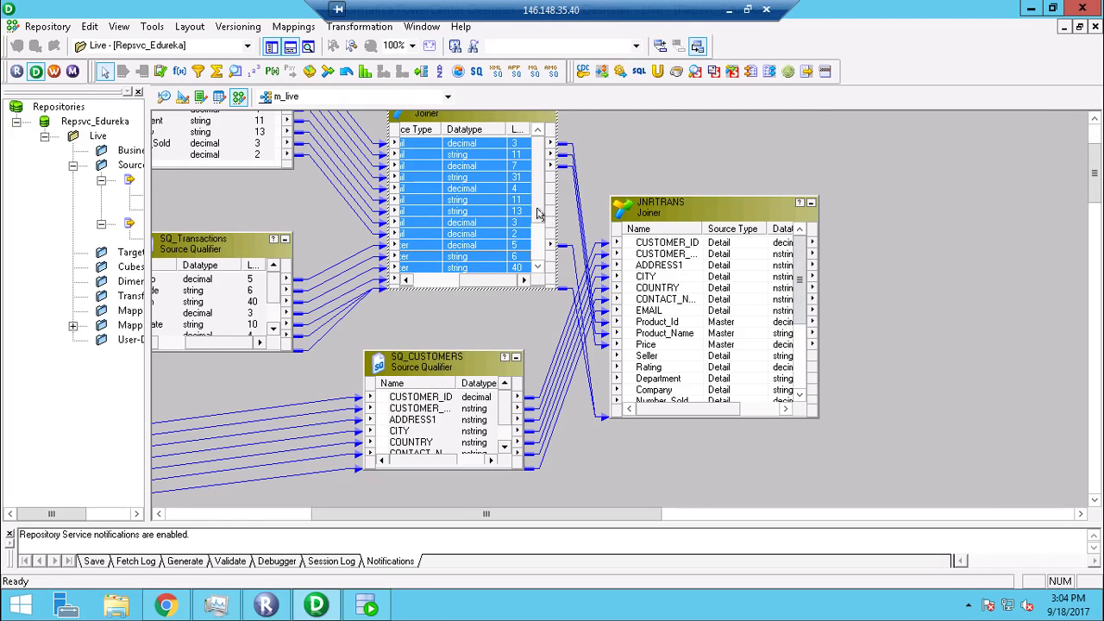
drag(536, 213, 439, 282)
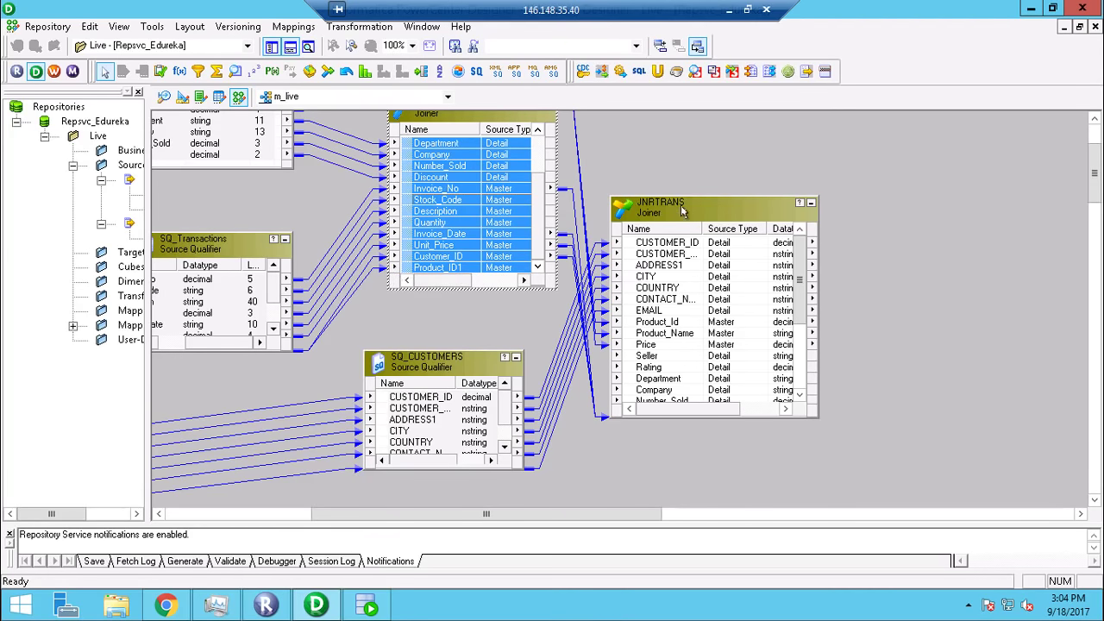
double_click(681, 211)
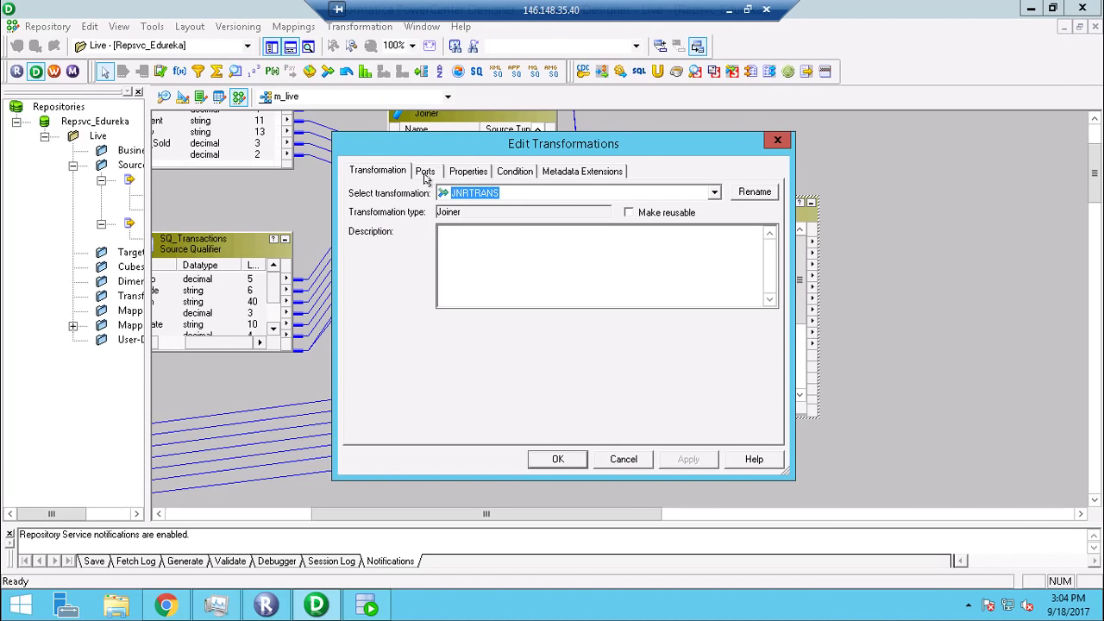
Delete the Product_ID1, Quantity, Description and Stock_Code ports from JNRTRANS.
click(425, 173)
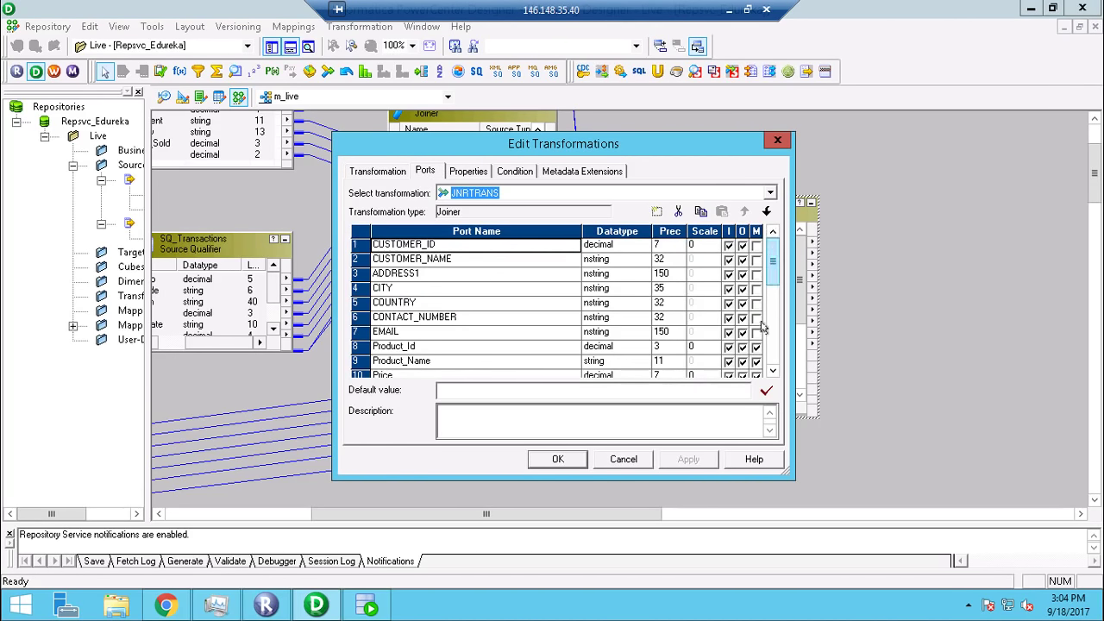
scroll(763, 326, down, 5)
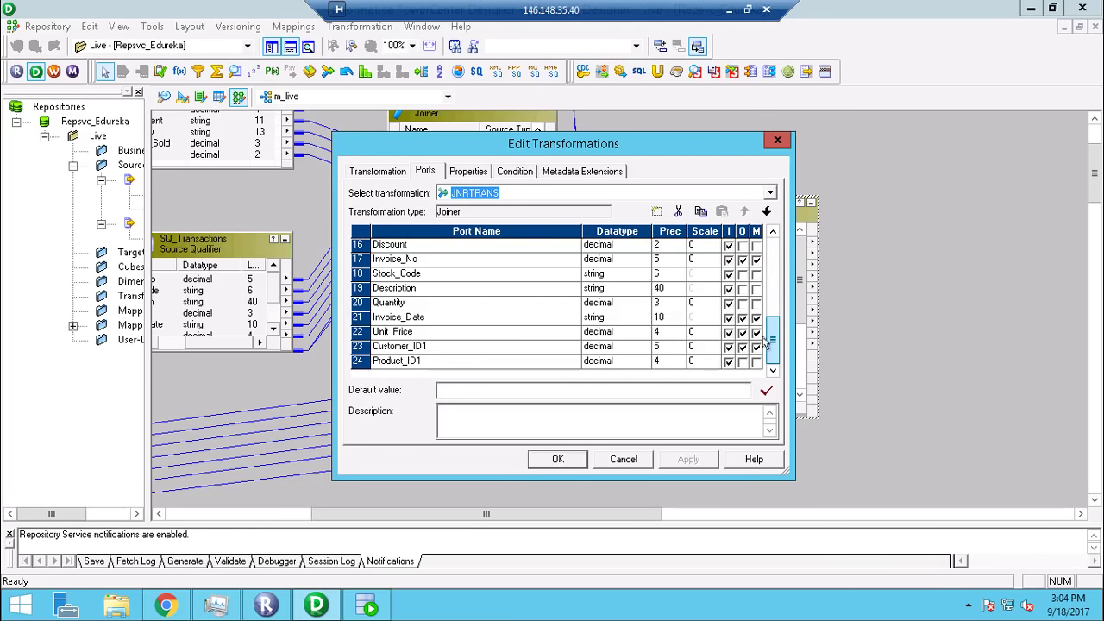
mouse_move(768, 345)
mouse_down()
mouse_move(772, 250)
mouse_move(748, 412)
mouse_move(762, 348)
mouse_up()
click(360, 360)
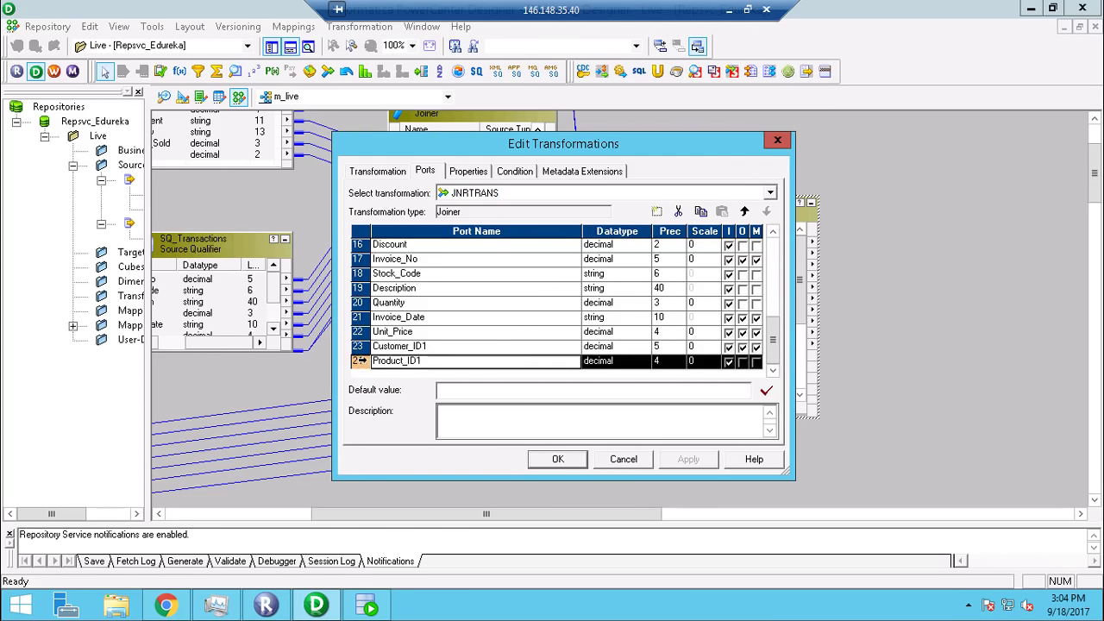
click(678, 211)
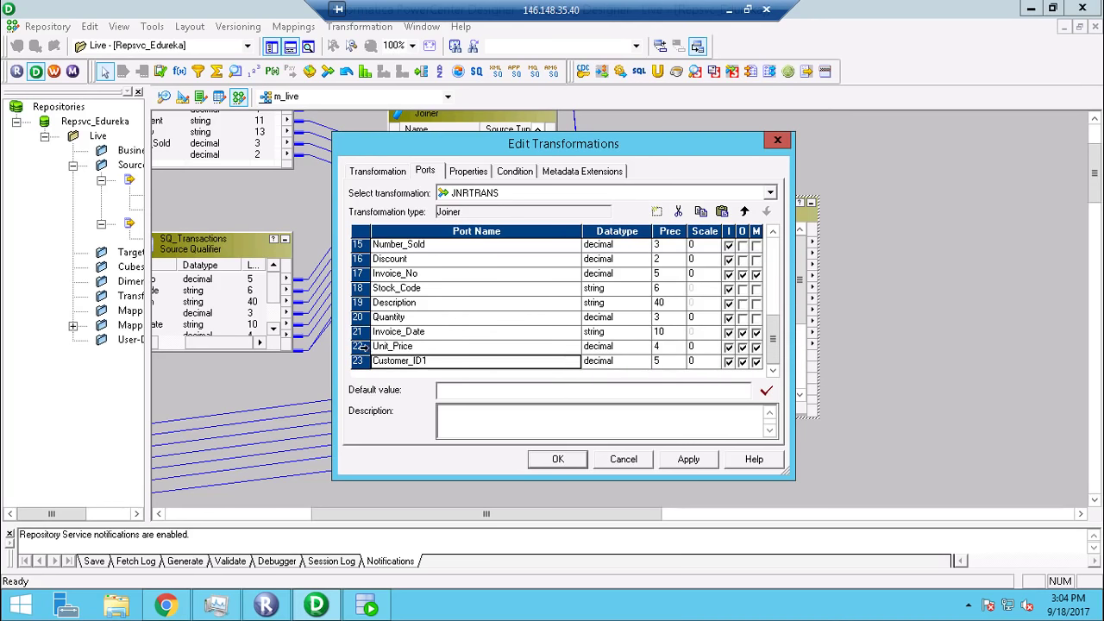
click(360, 346)
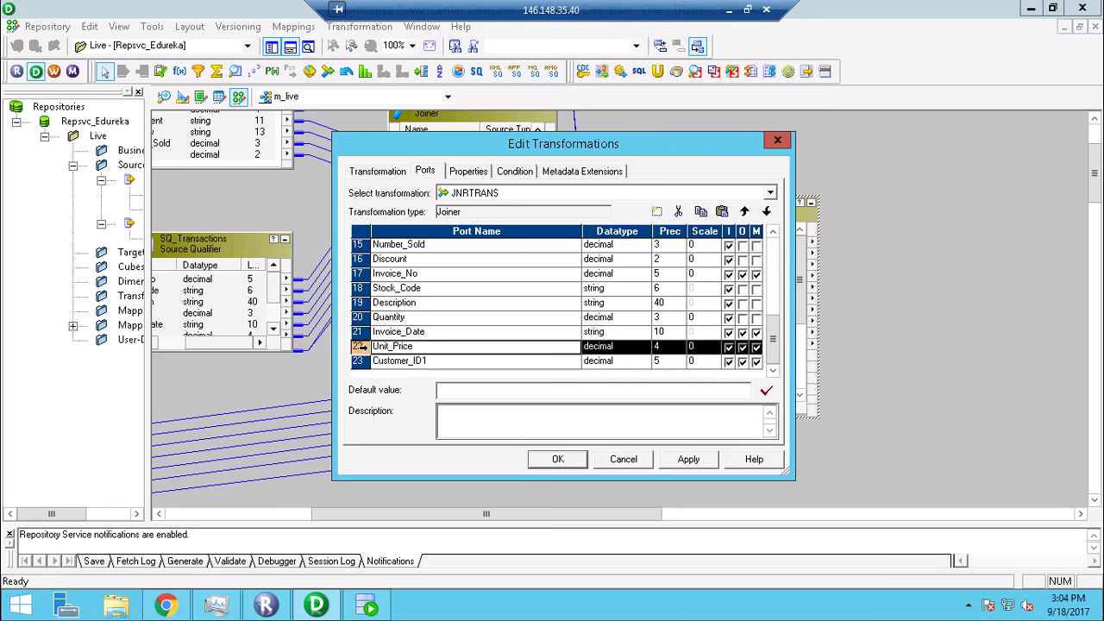
click(360, 317)
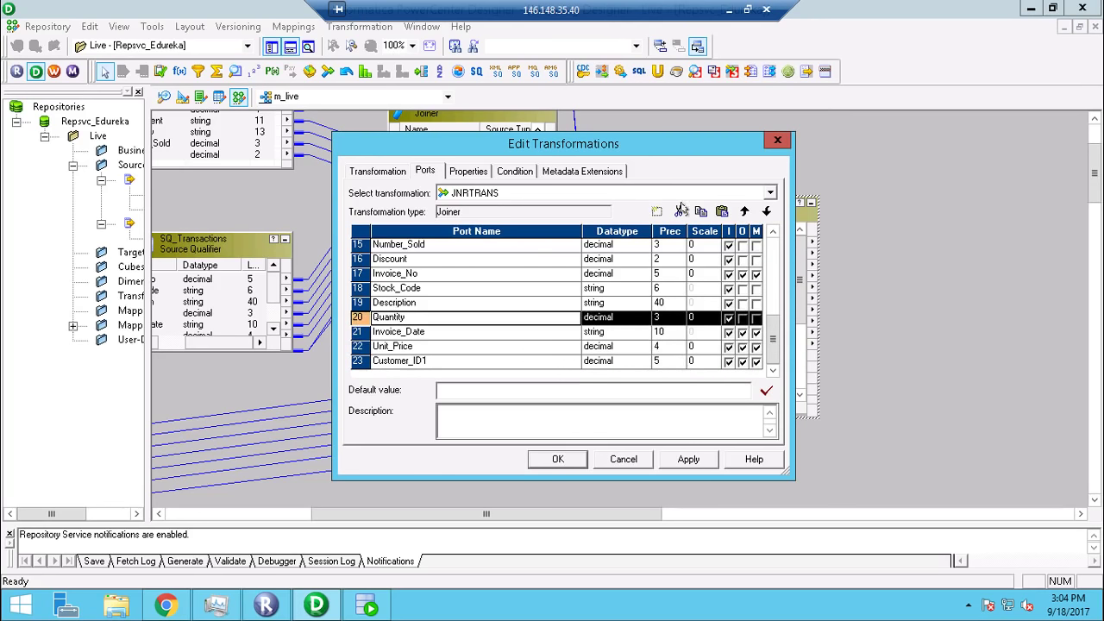
click(678, 212)
click(360, 317)
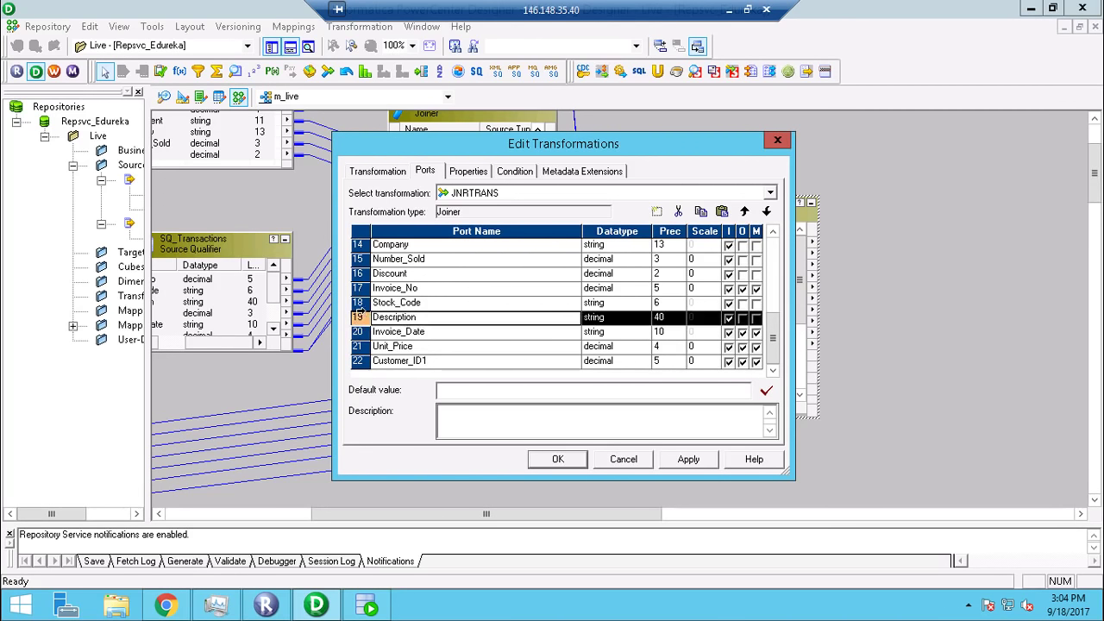
click(677, 212)
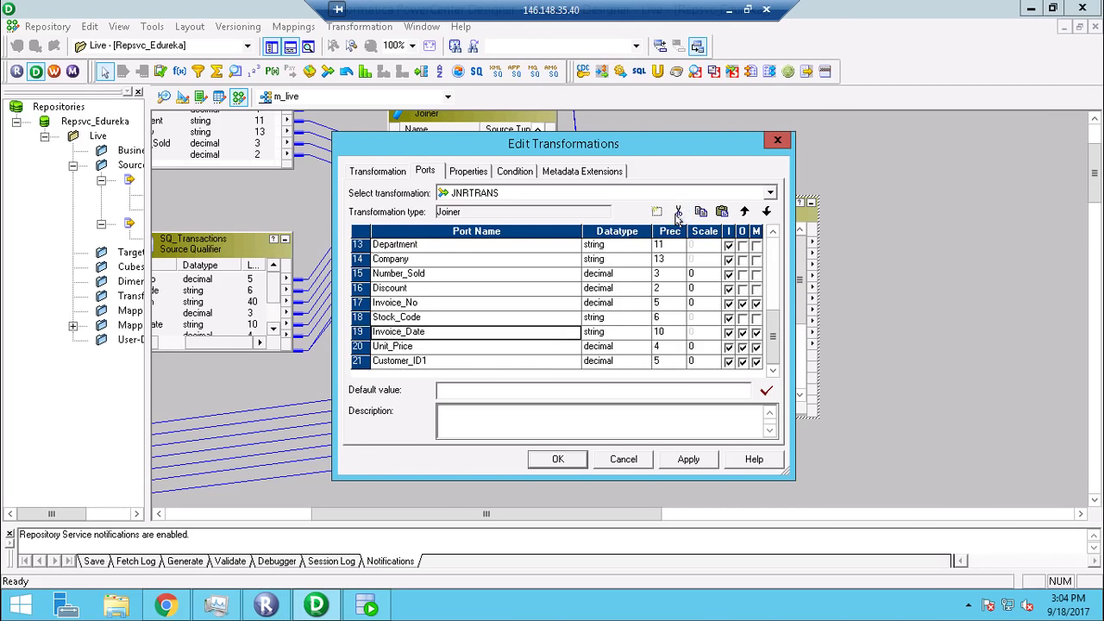
click(361, 316)
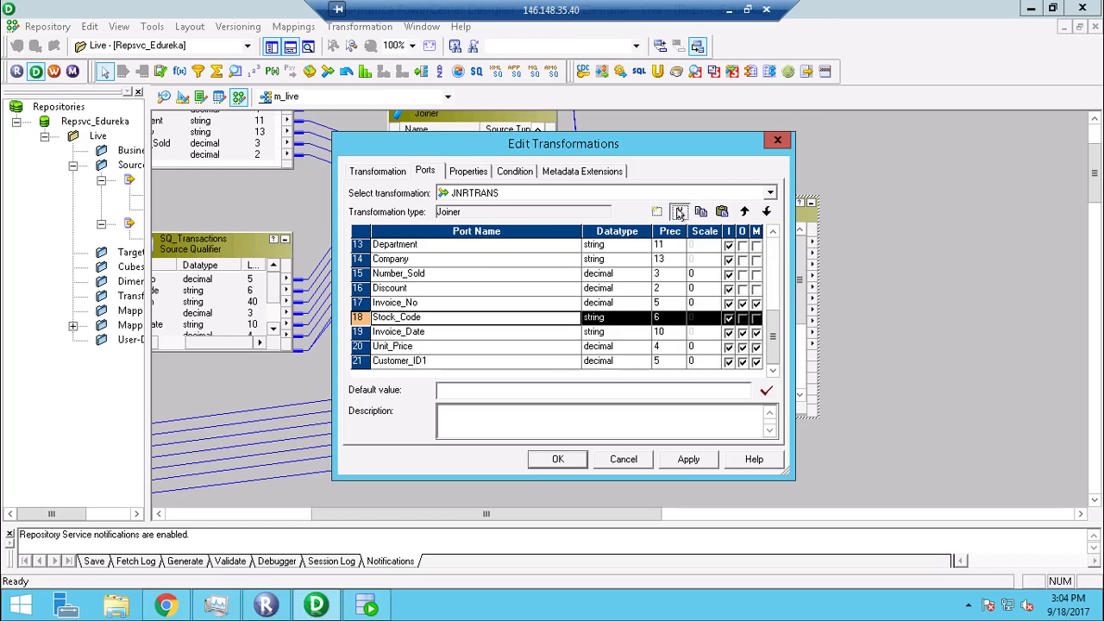
click(679, 211)
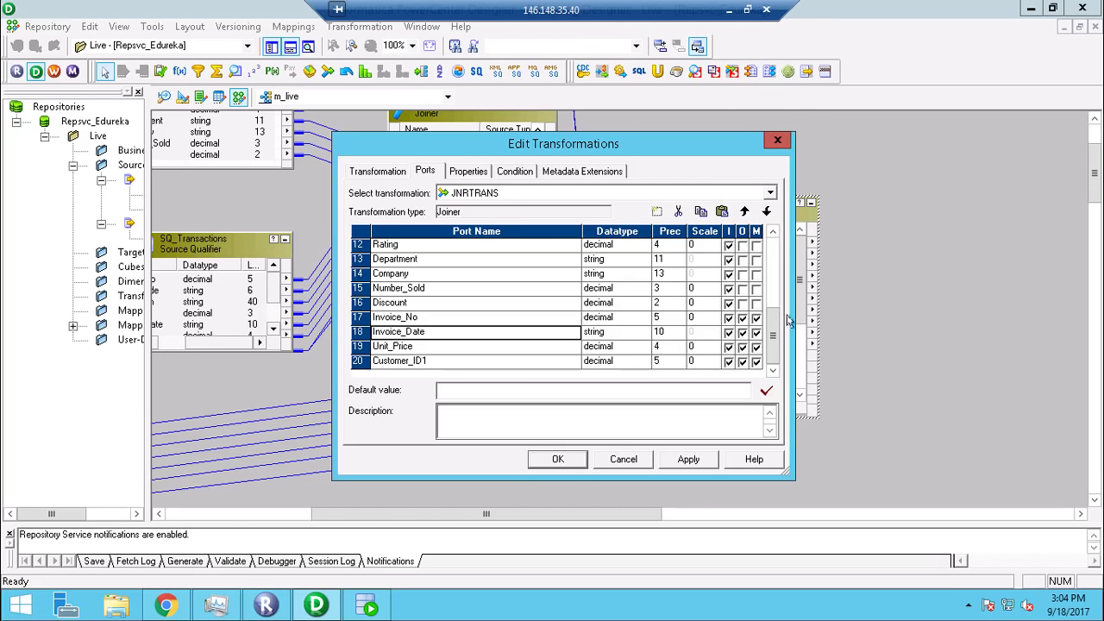
Delete the Discount, Number_Sold, Department, Rating, Seller and Company ports from JNRTRANS.
click(358, 316)
click(362, 302)
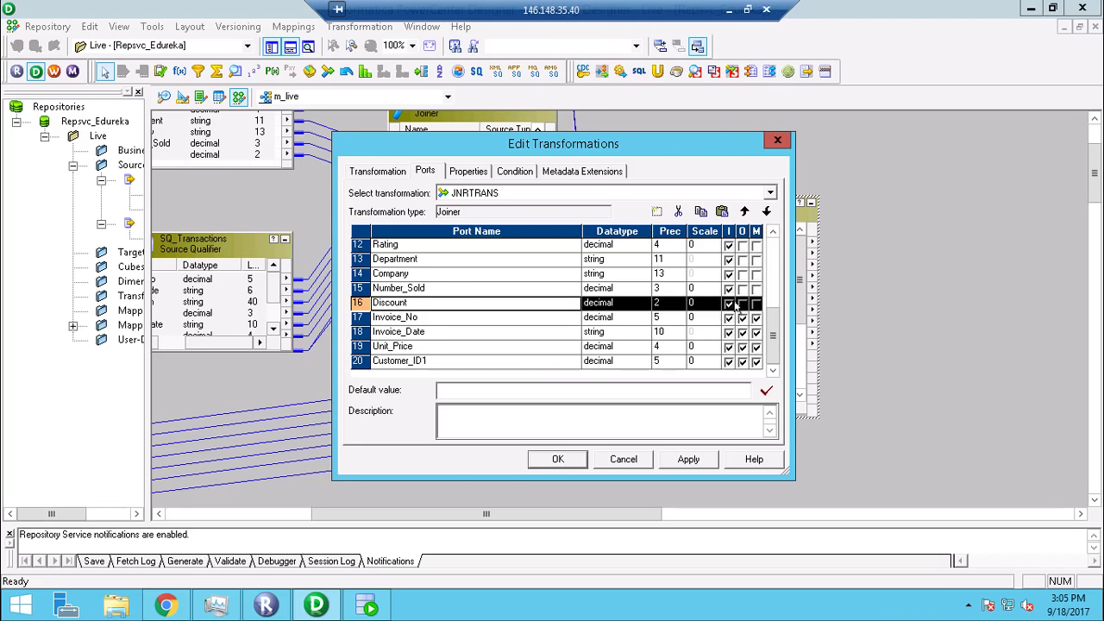
click(679, 212)
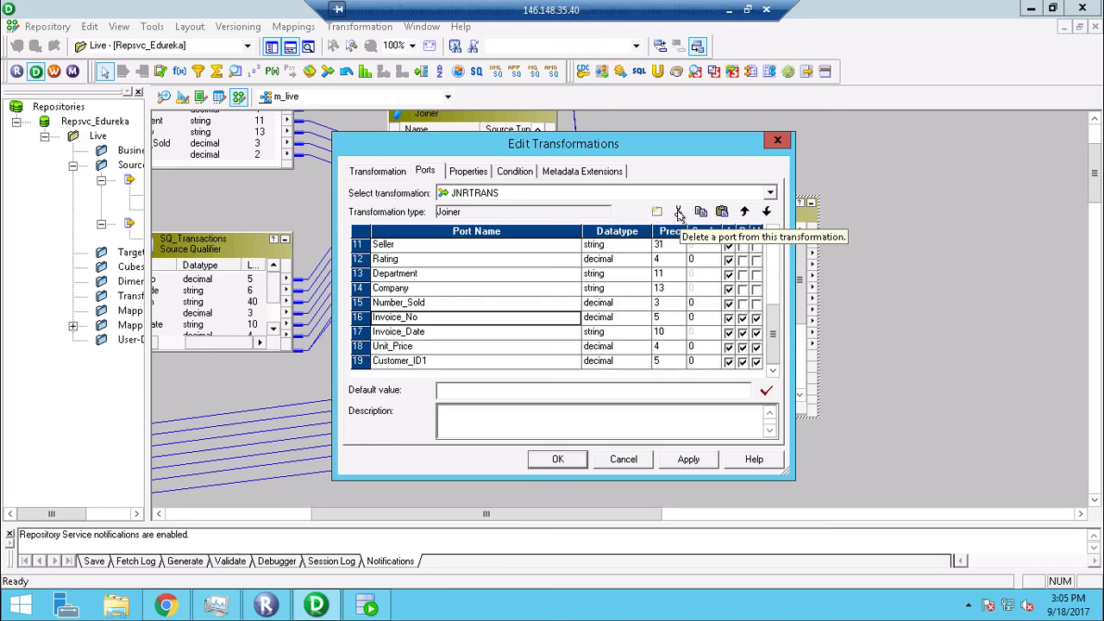
click(361, 300)
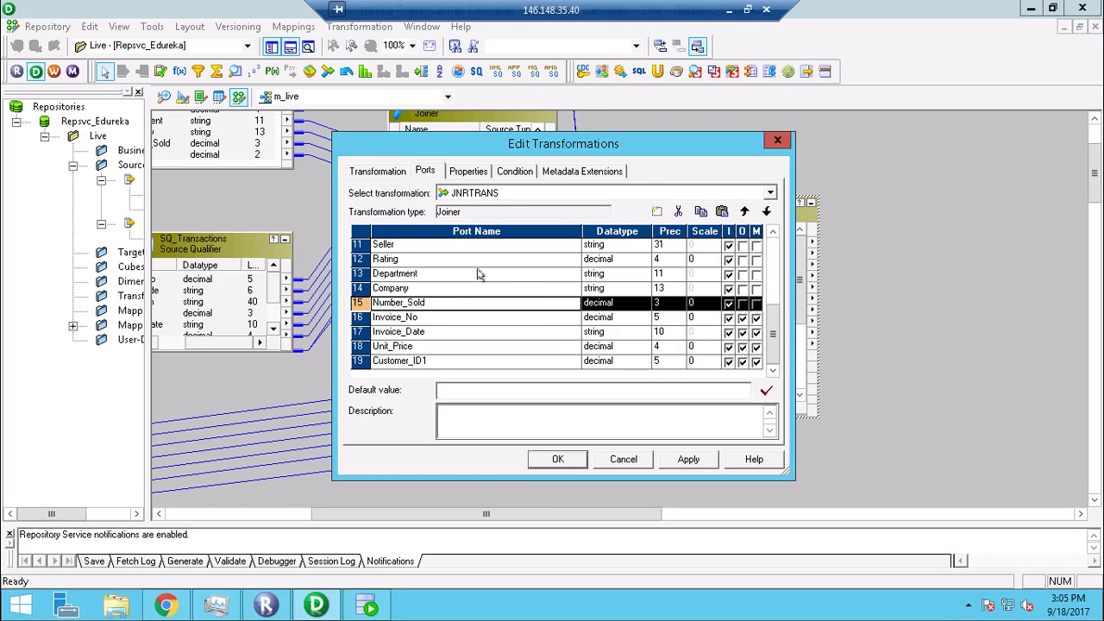
click(679, 212)
click(384, 291)
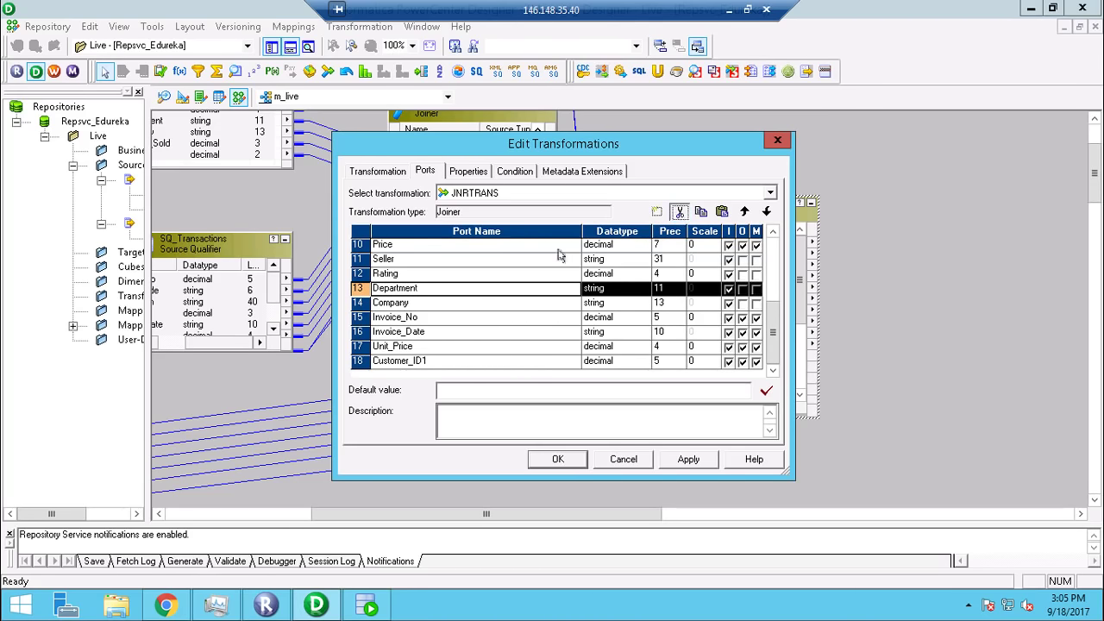
click(678, 212)
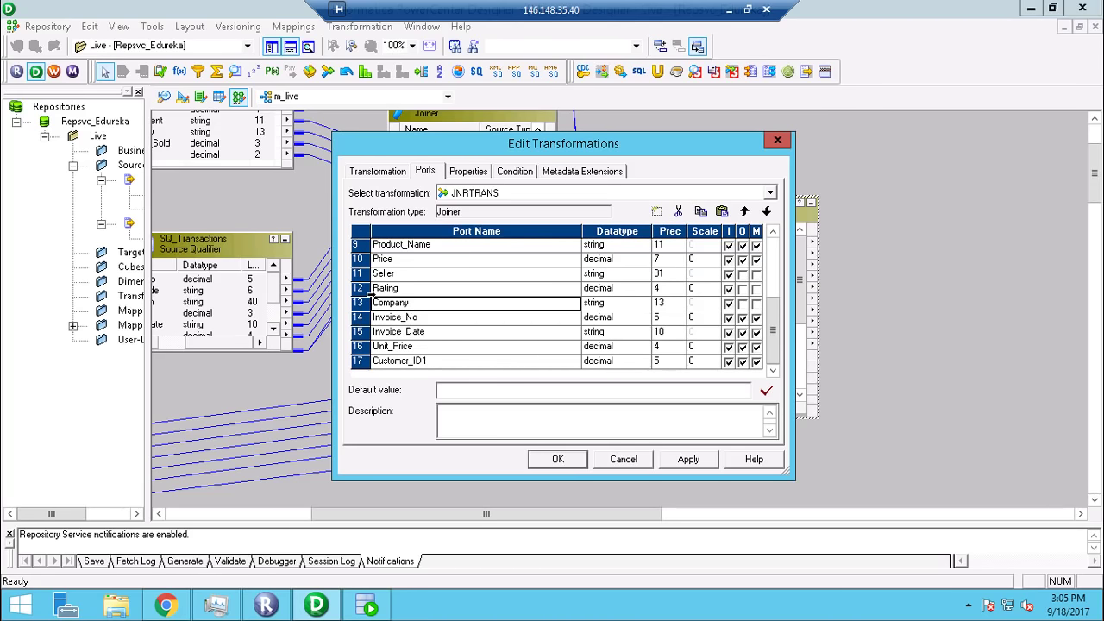
click(370, 294)
click(679, 212)
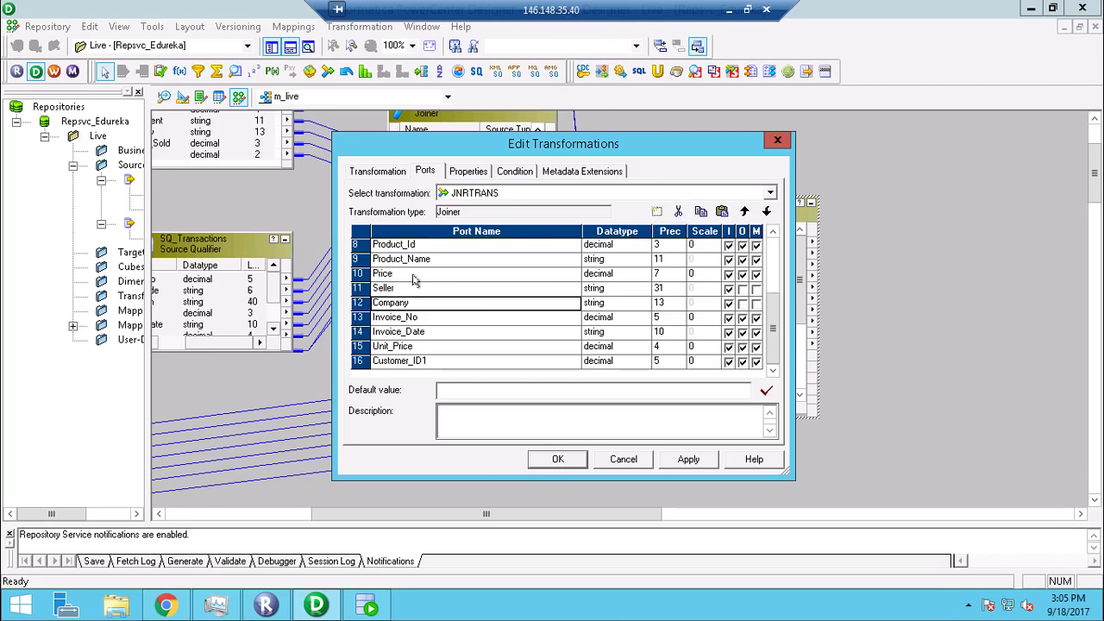
click(367, 288)
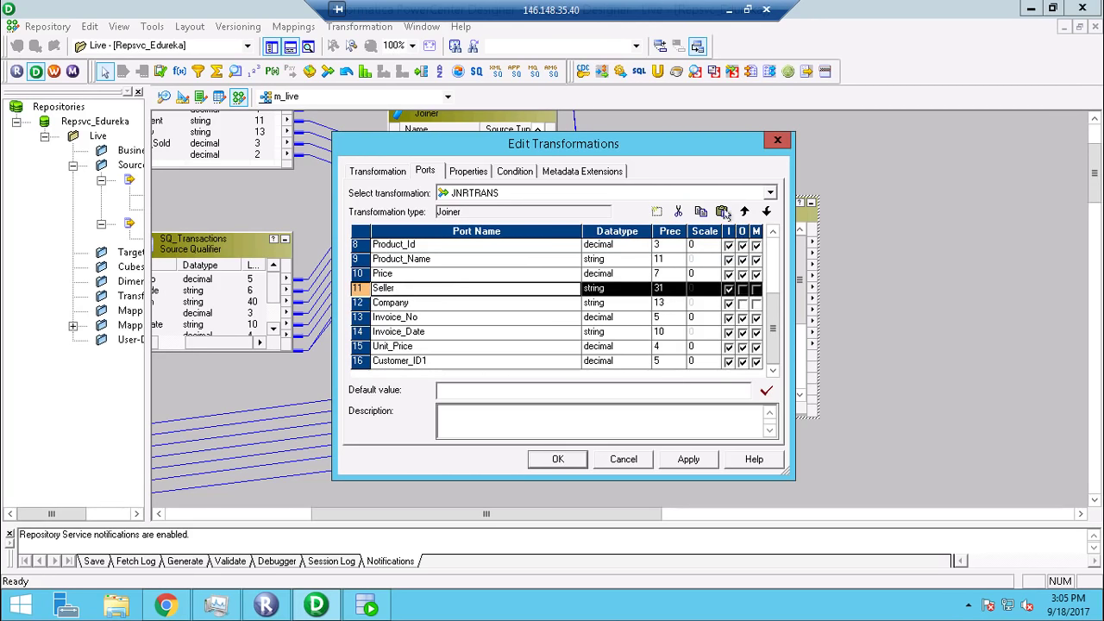
click(678, 212)
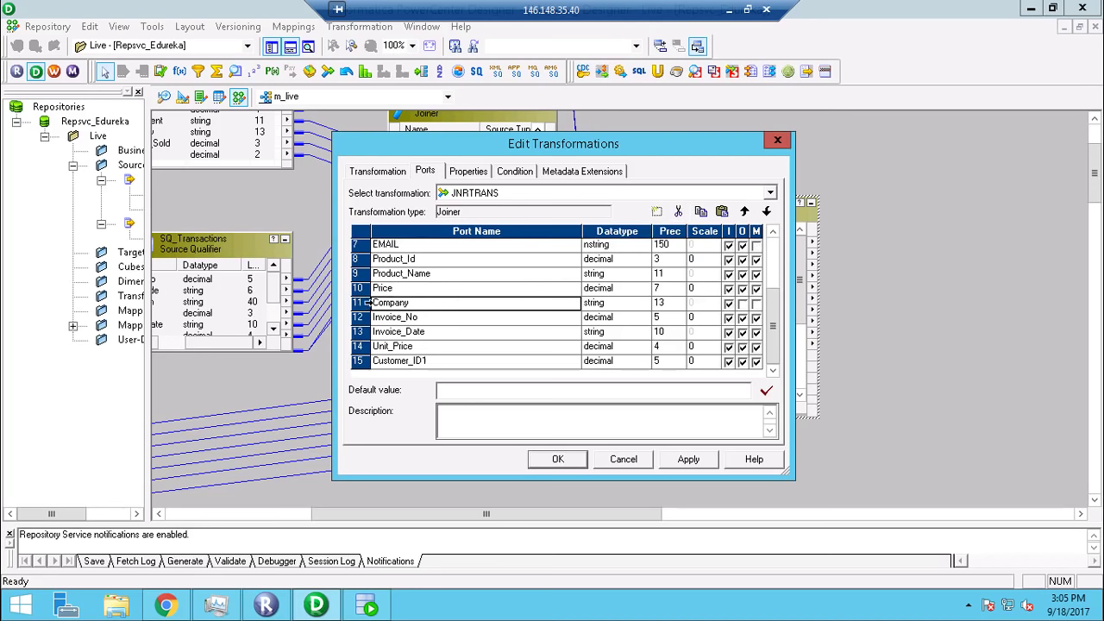
click(367, 303)
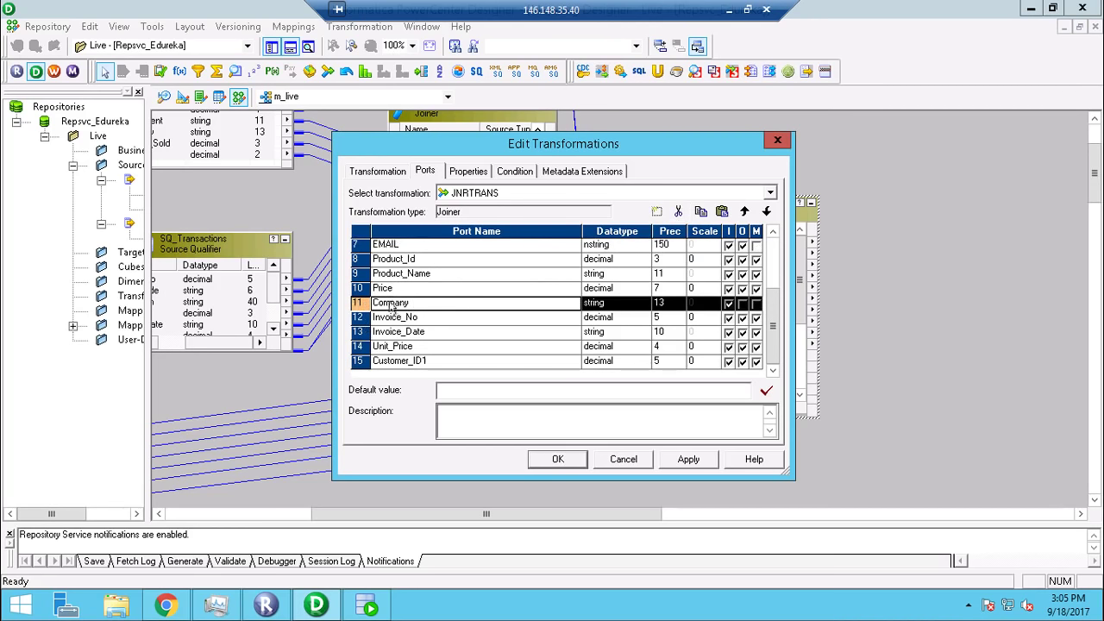
click(678, 213)
scroll(759, 294, up, 2)
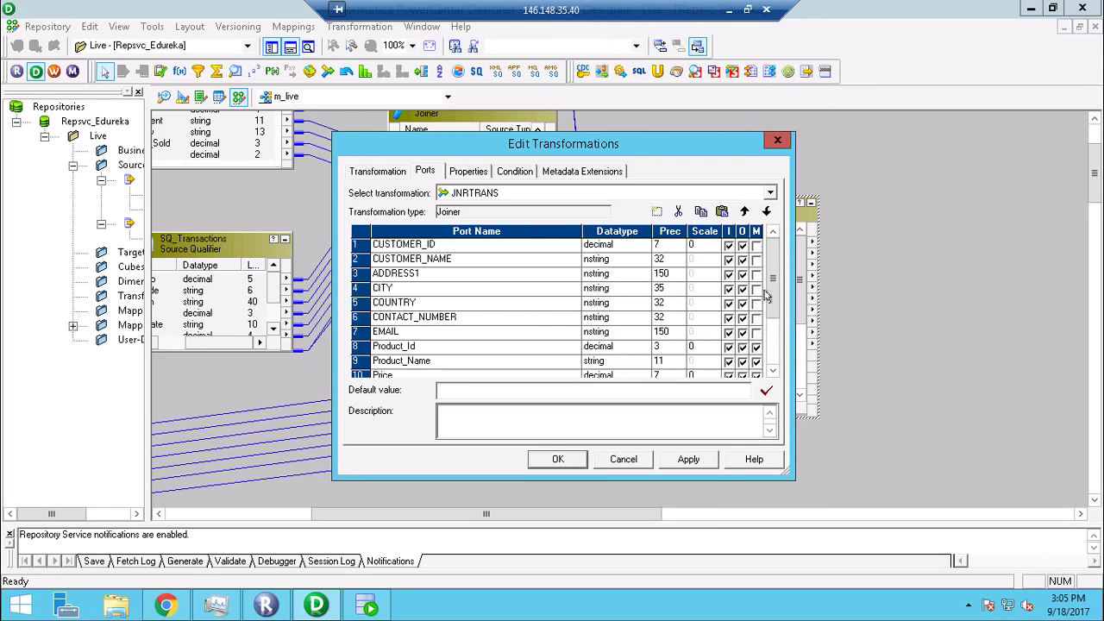
scroll(763, 327, down, 2)
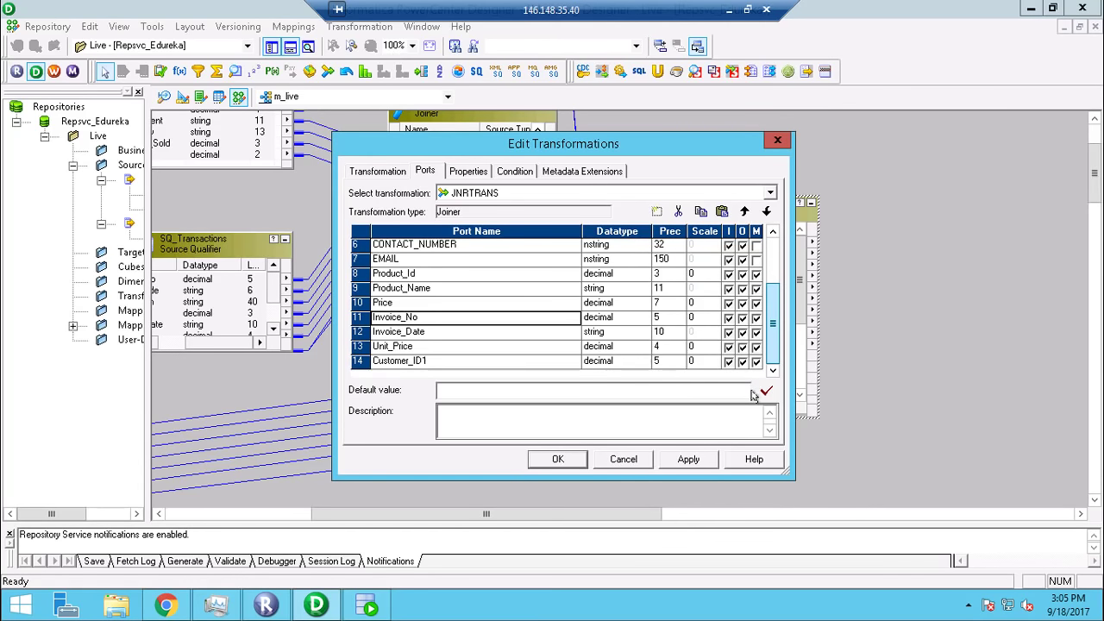
scroll(780, 288, up, 2)
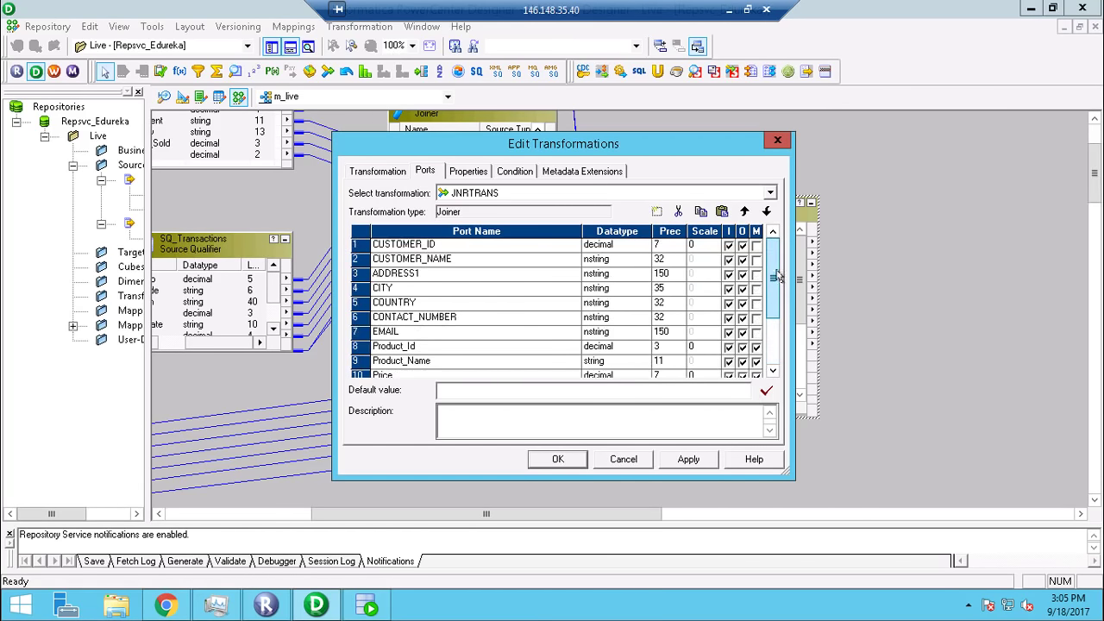
Add the JNRTRANS join condition Customer_ID1 = CUSTOMER_ID.
click(520, 171)
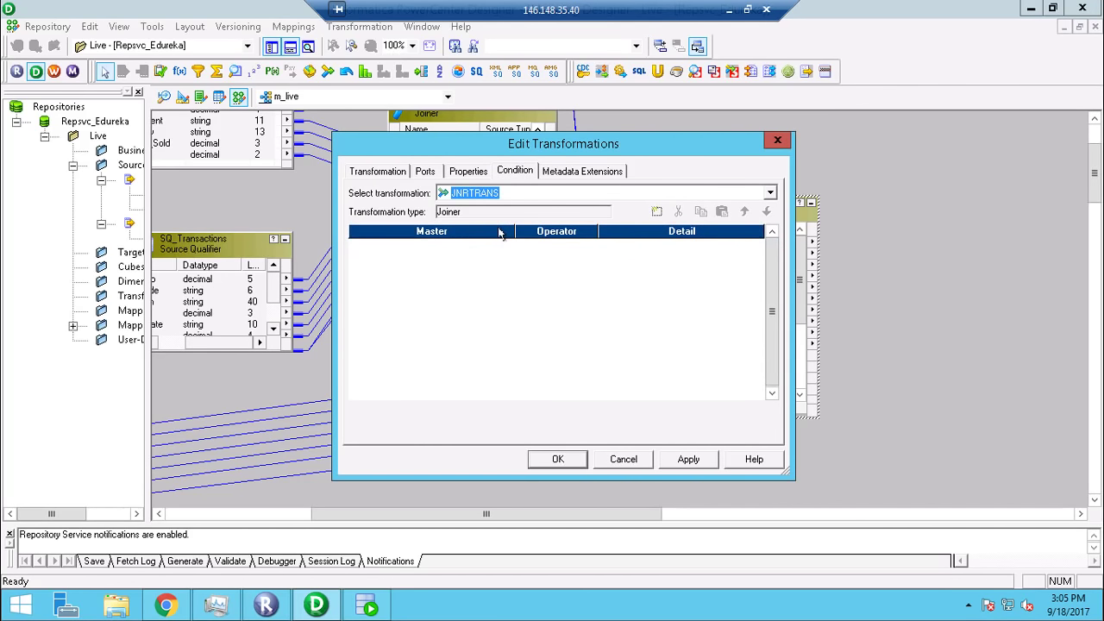
click(656, 212)
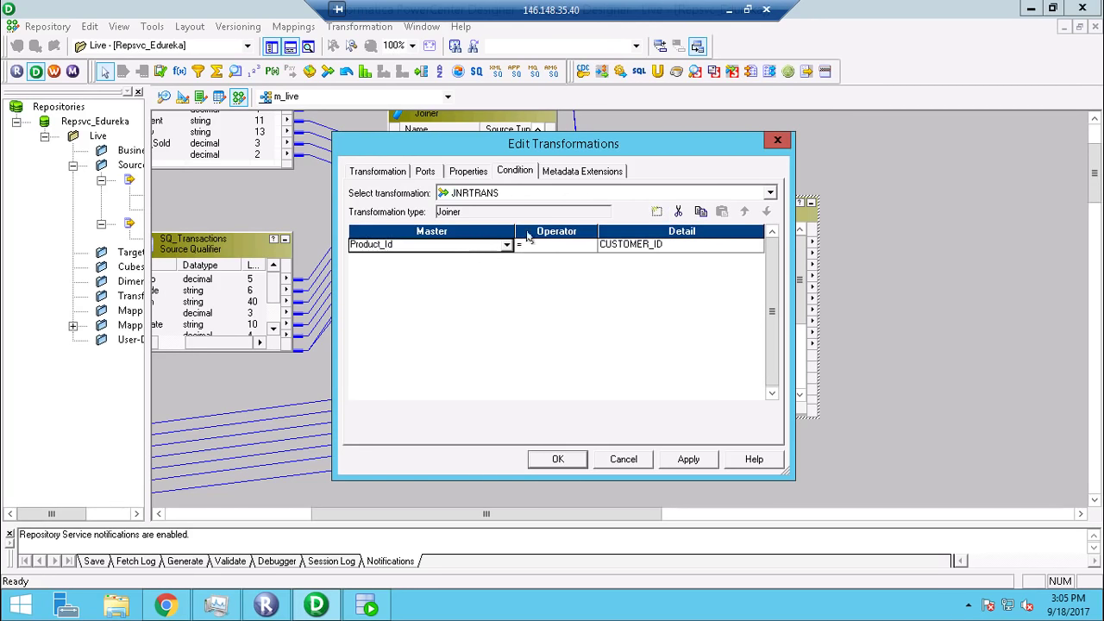
click(507, 244)
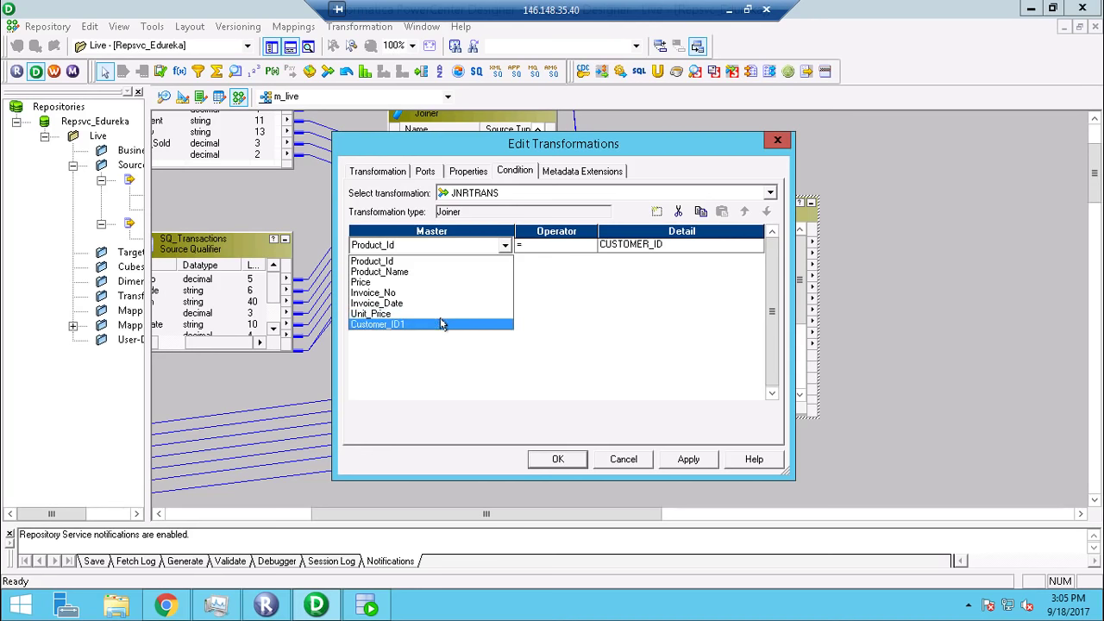
click(441, 324)
click(755, 245)
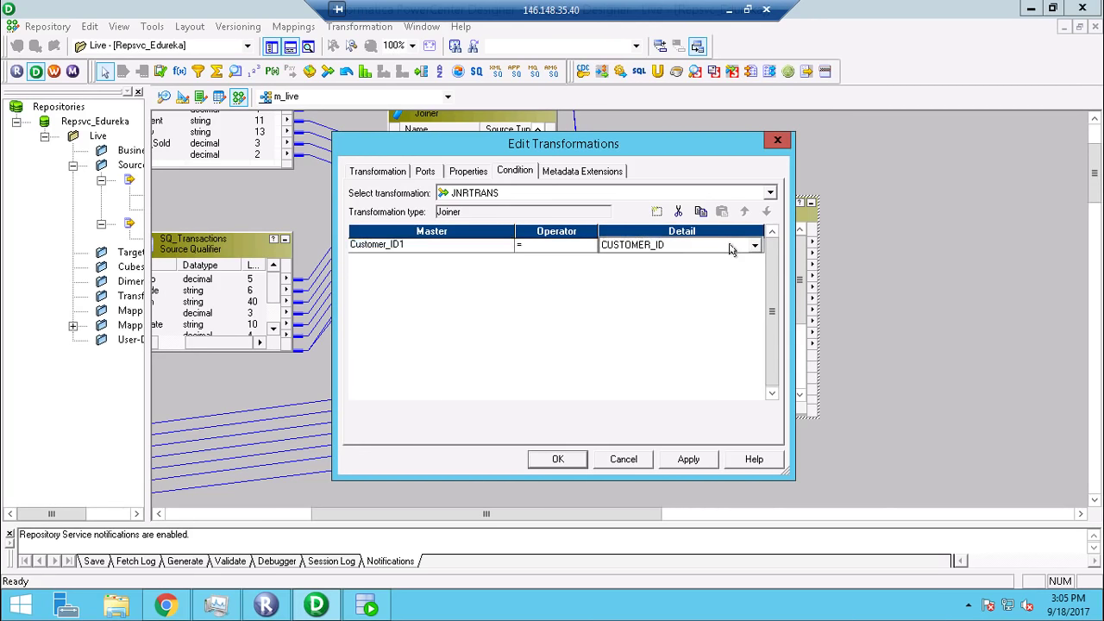
click(757, 246)
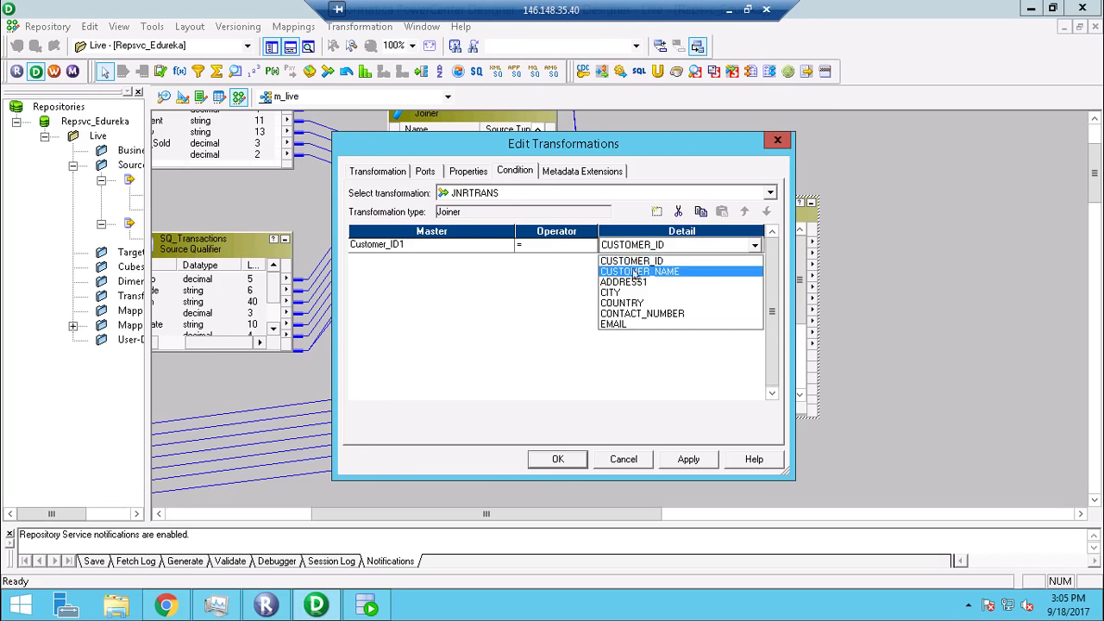
click(492, 286)
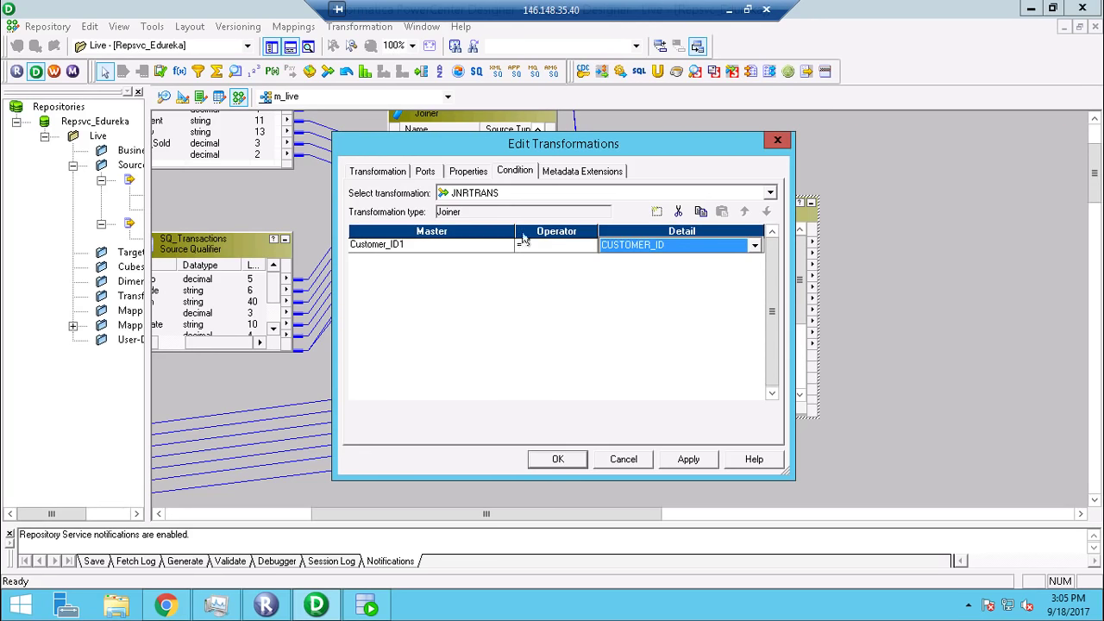
Recheck the JNRTRANS port list, then apply and confirm the joiner edits.
click(423, 173)
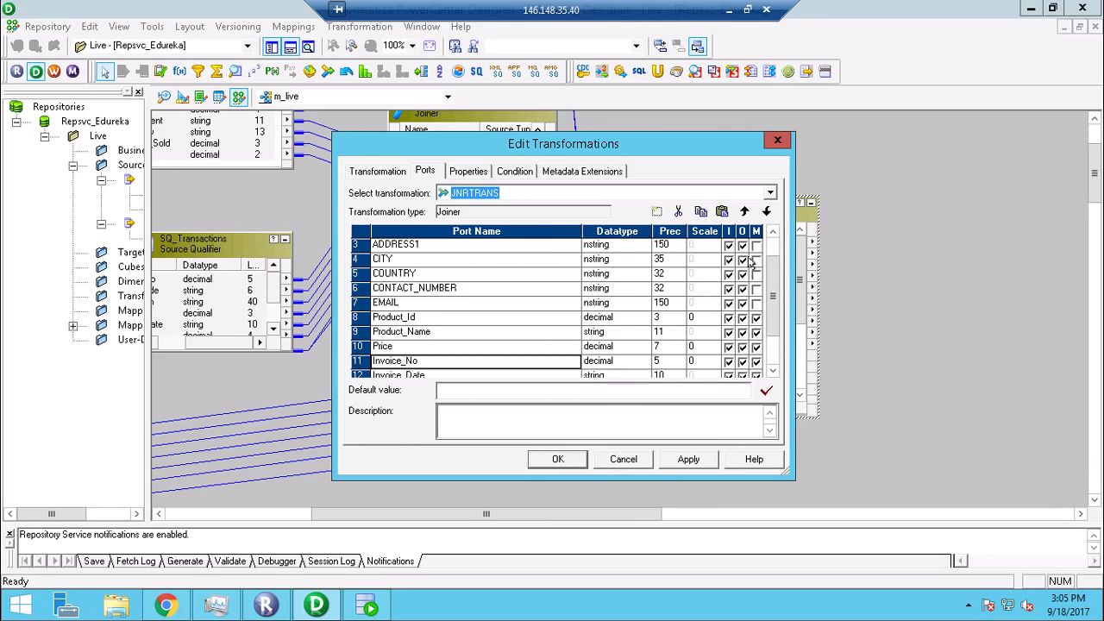
scroll(774, 251, up, 1)
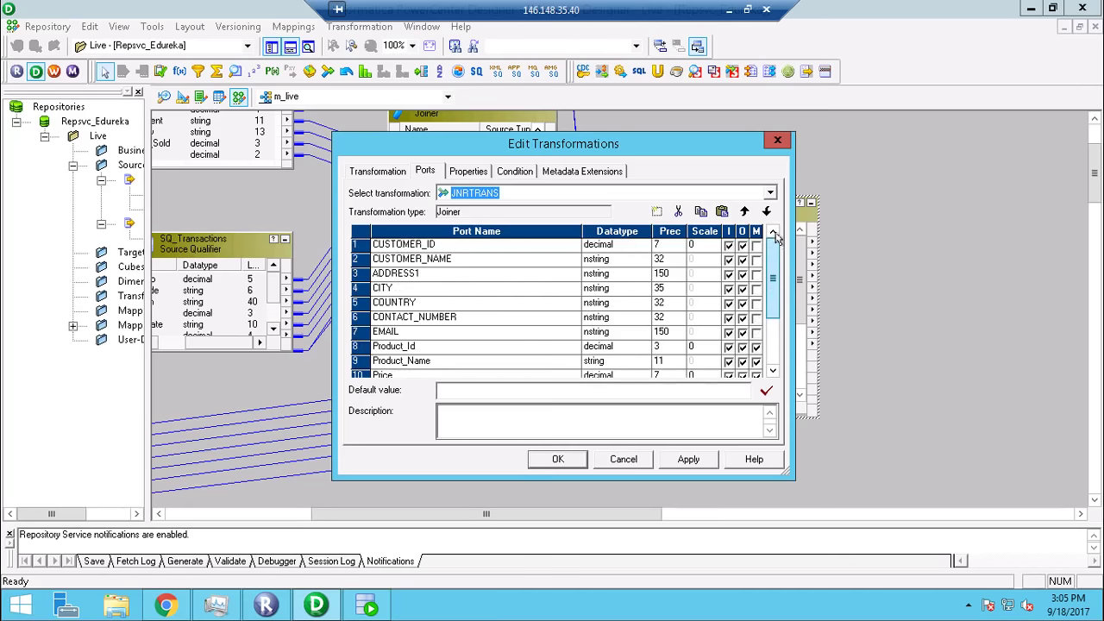
drag(774, 278, 772, 324)
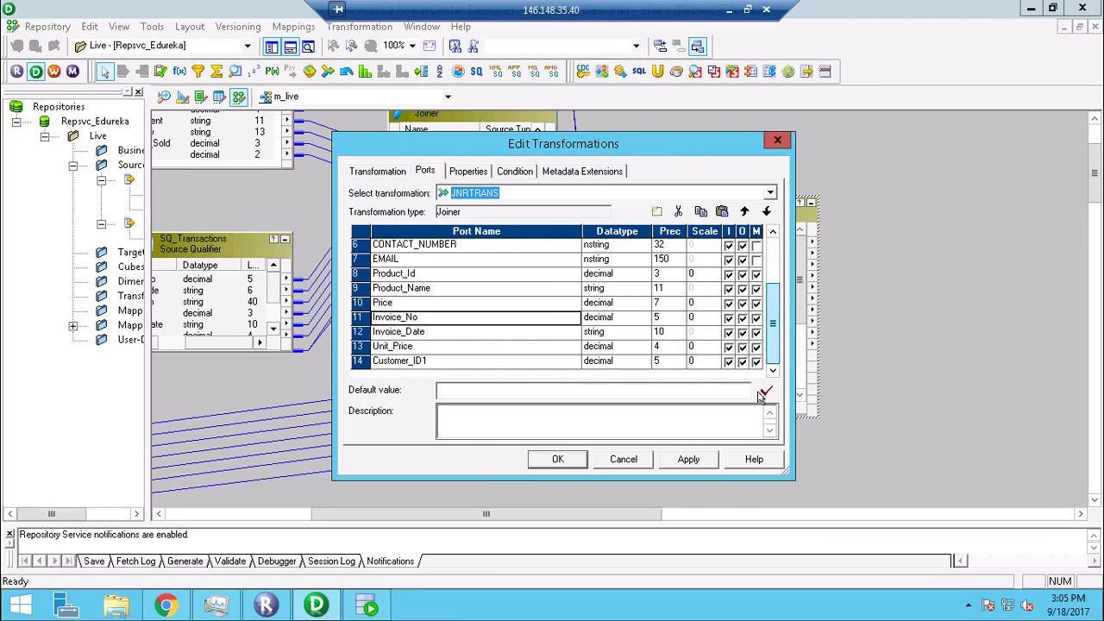
click(681, 461)
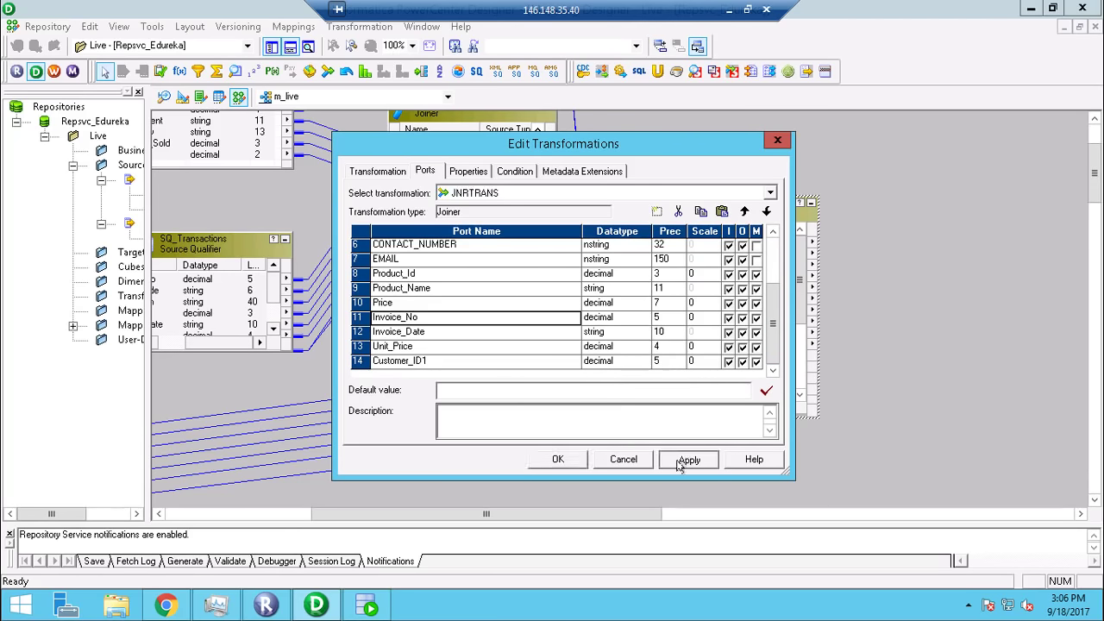
click(555, 459)
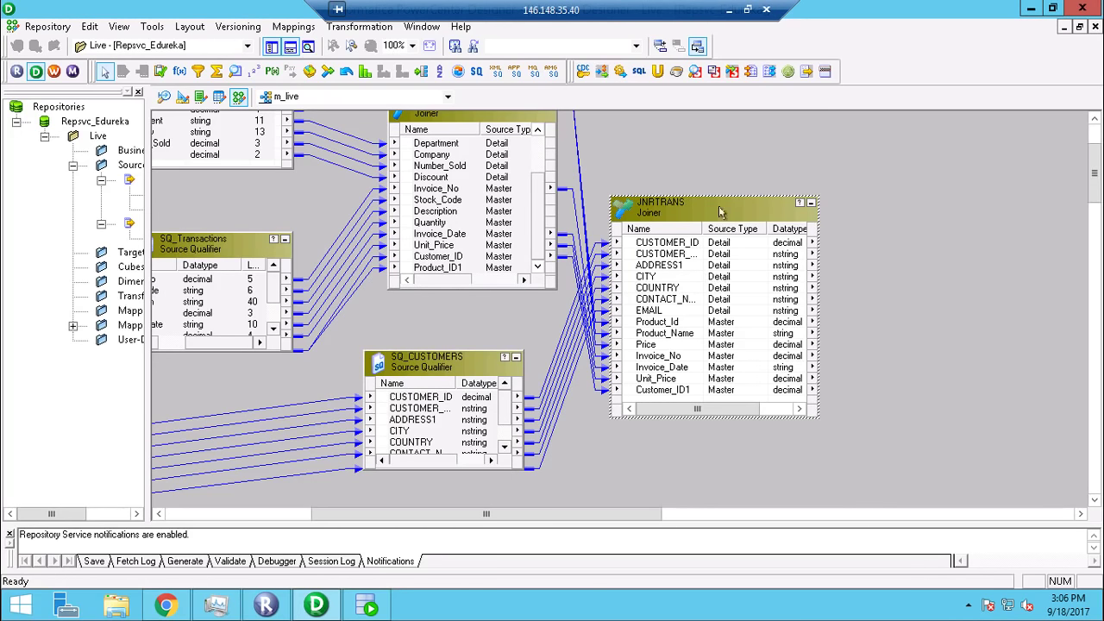
Shift JNRTRANS right and place an enlarged Aggregator AGGTRANS beside it.
drag(727, 199, 762, 196)
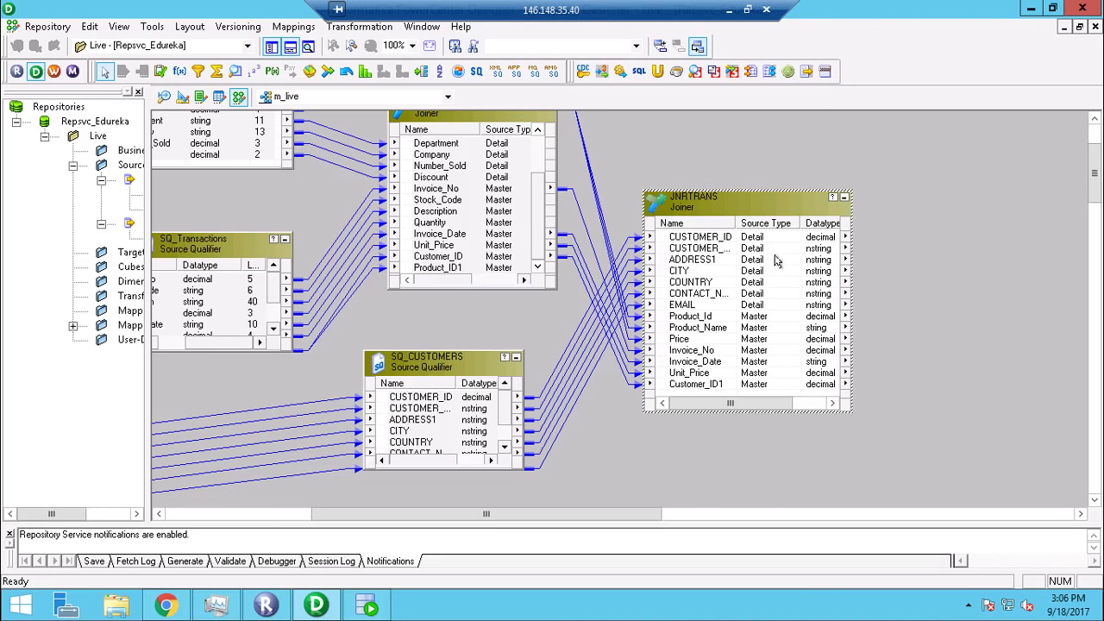
click(216, 76)
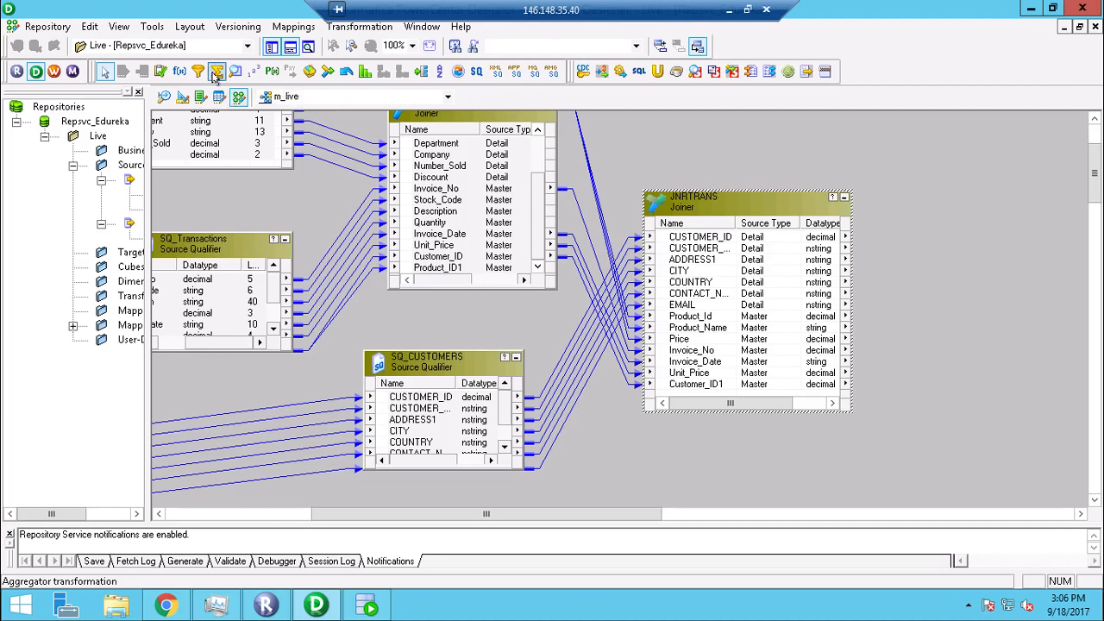
click(935, 287)
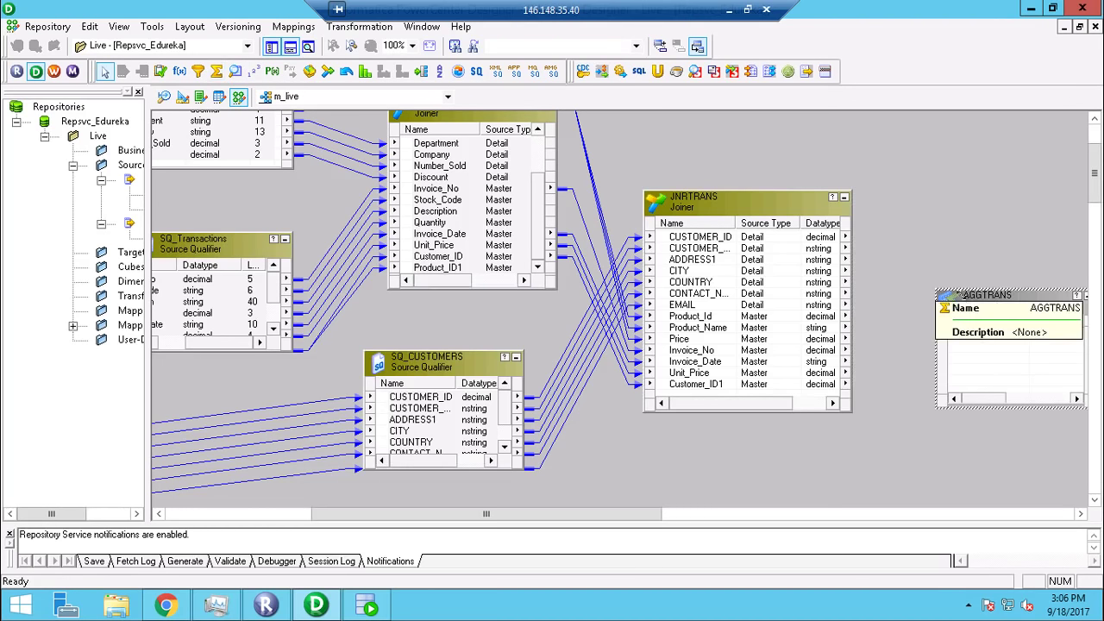
drag(989, 309, 955, 210)
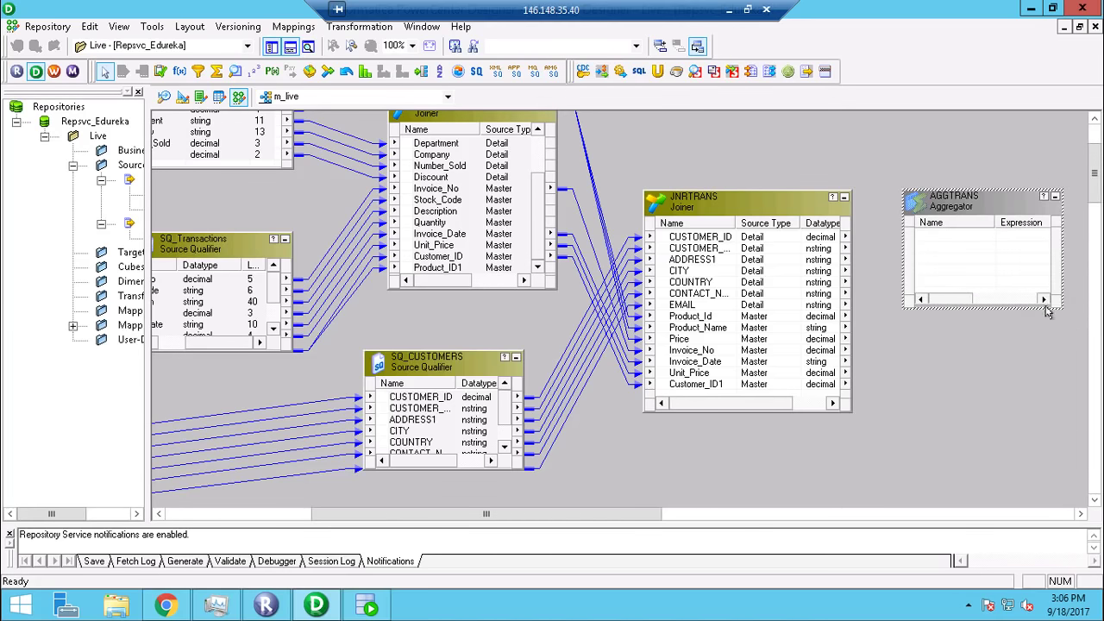
drag(1067, 357, 1074, 419)
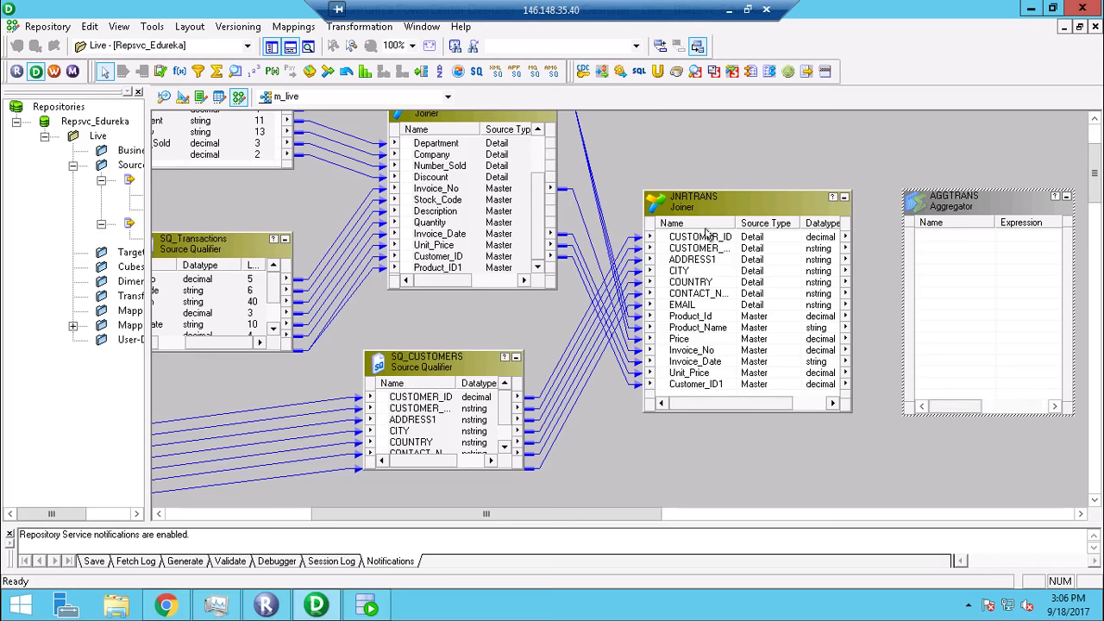
Link all JNRTRANS ports into AGGTRANS.
right_click(719, 243)
click(860, 249)
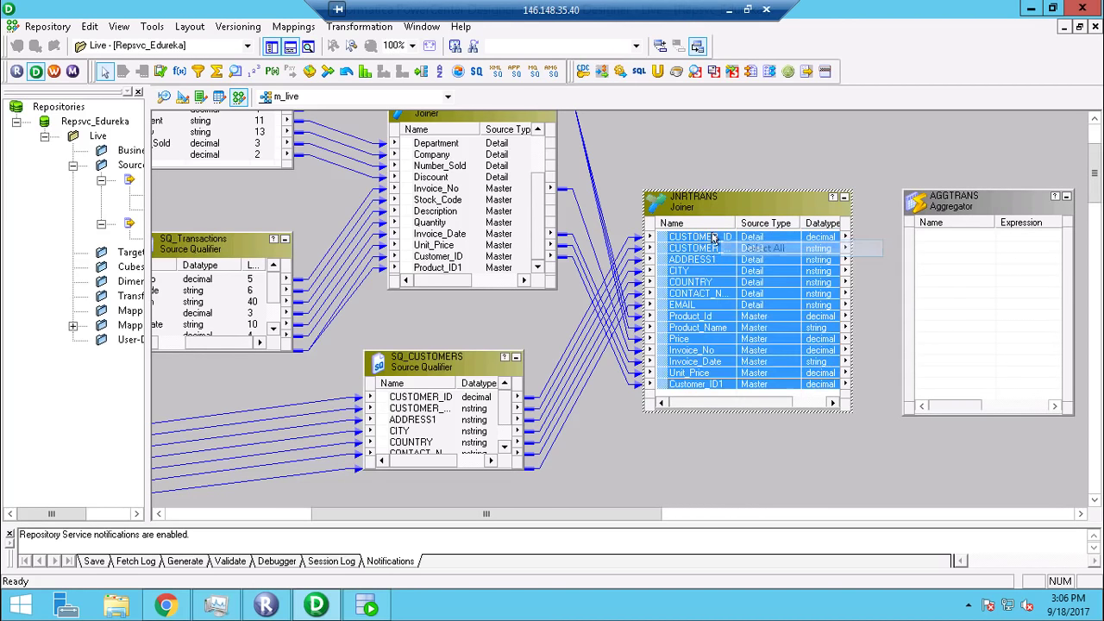
drag(804, 240, 933, 235)
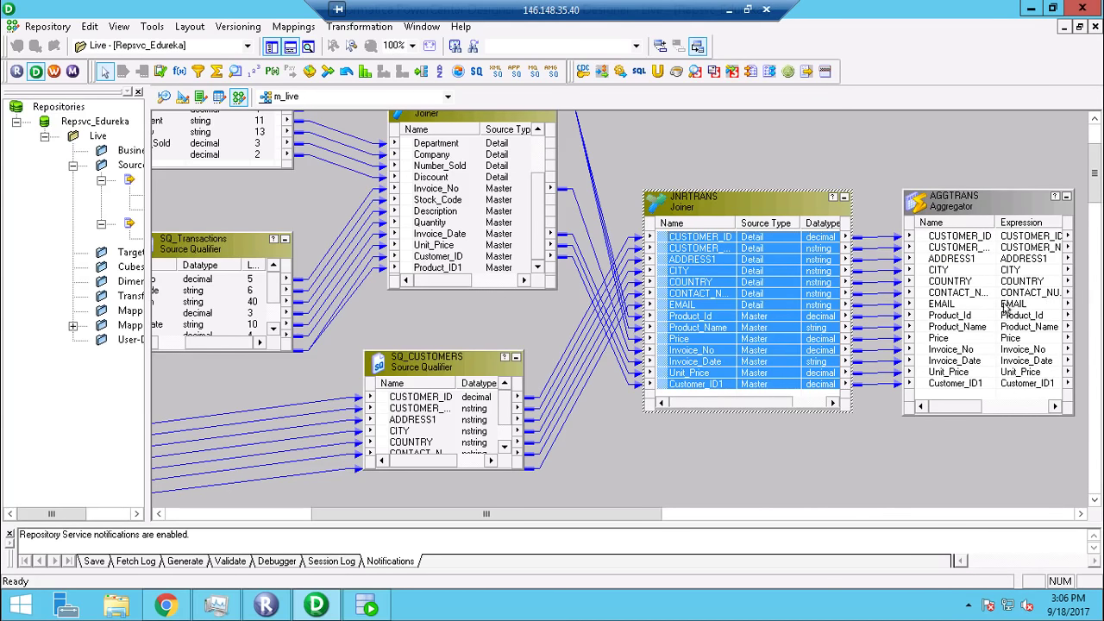
double_click(966, 203)
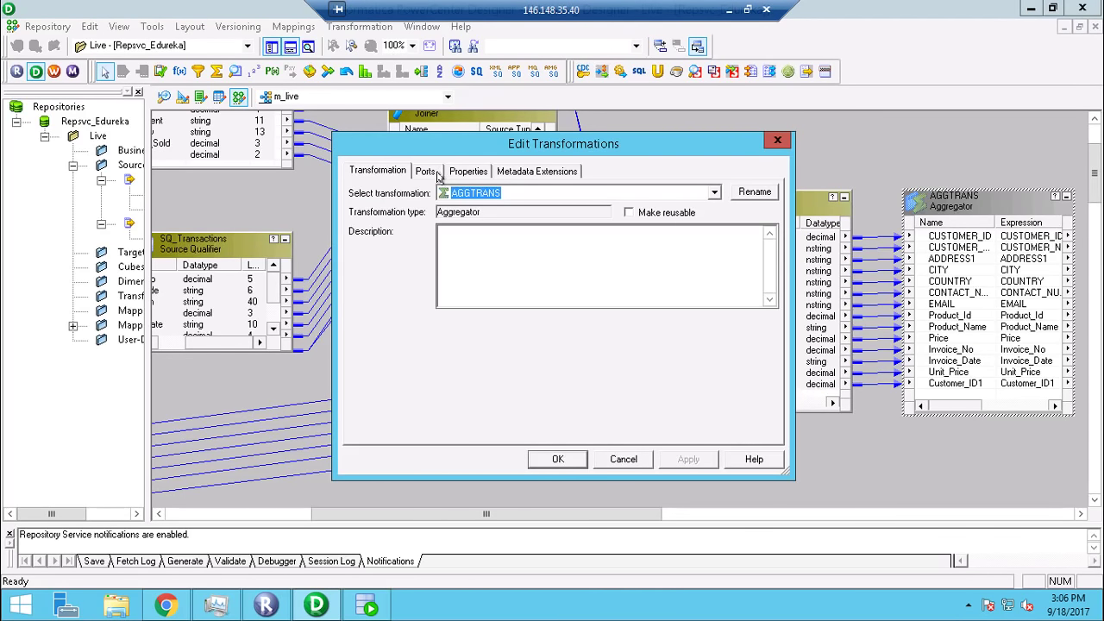
Tick Group By for CUSTOMER_ID and untick the output flag on Customer_ID1 in AGGTRANS.
click(426, 171)
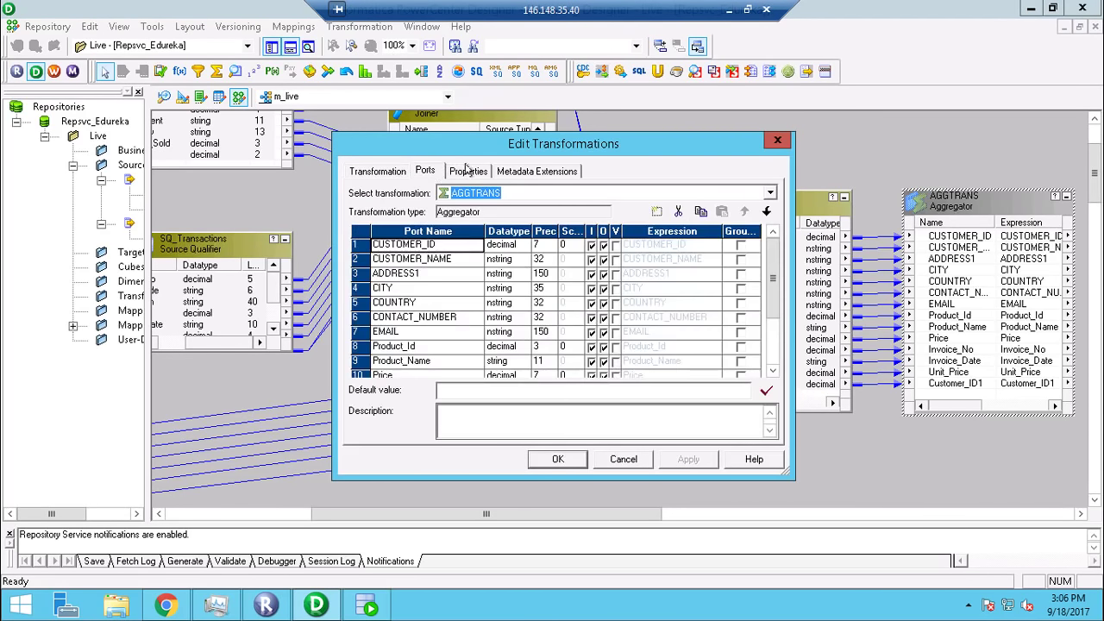
click(741, 247)
click(741, 247)
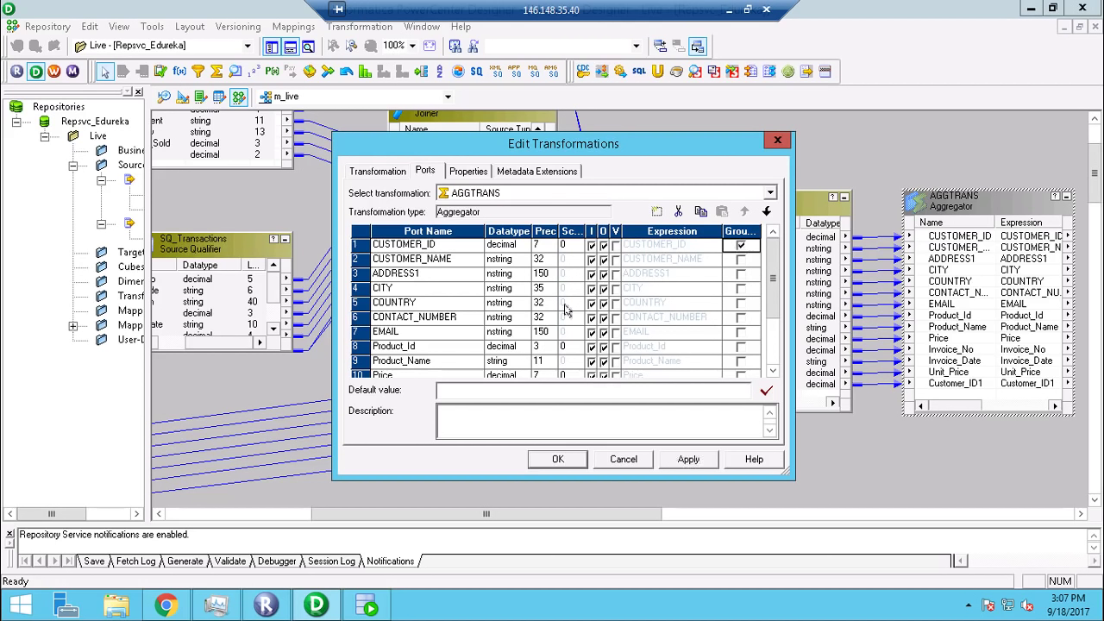
scroll(560, 311, down, 3)
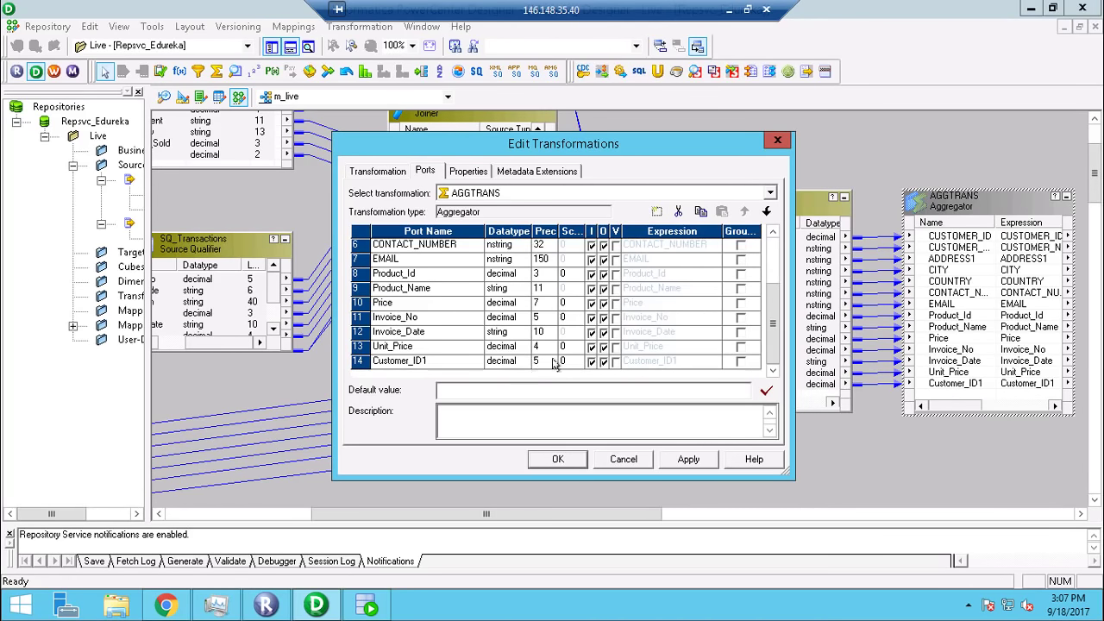
scroll(595, 354, up, 3)
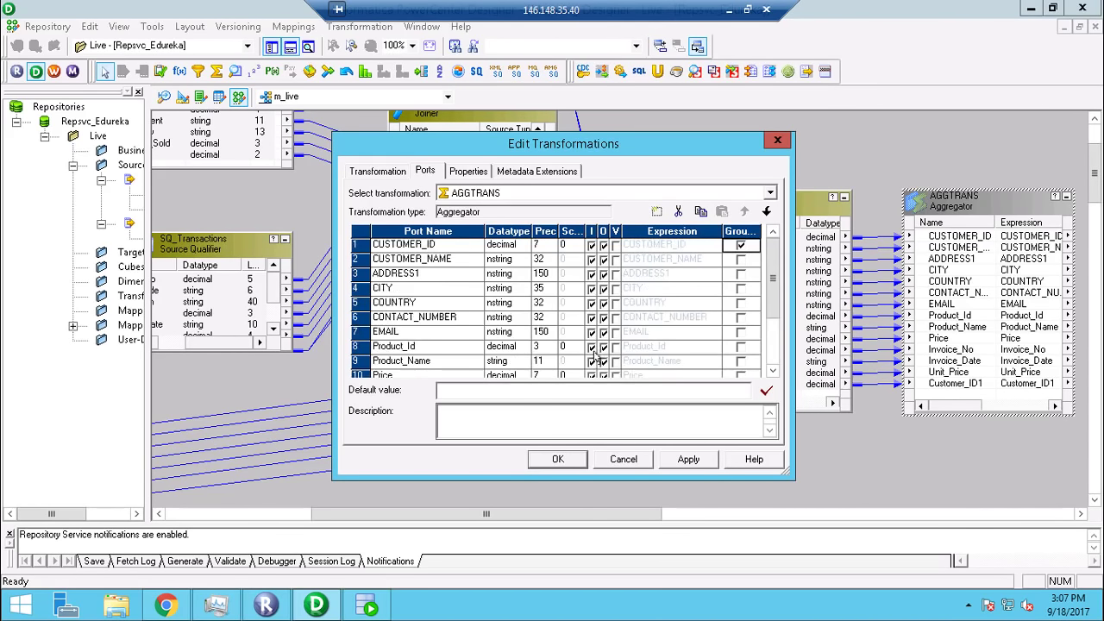
scroll(595, 355, down, 3)
click(602, 361)
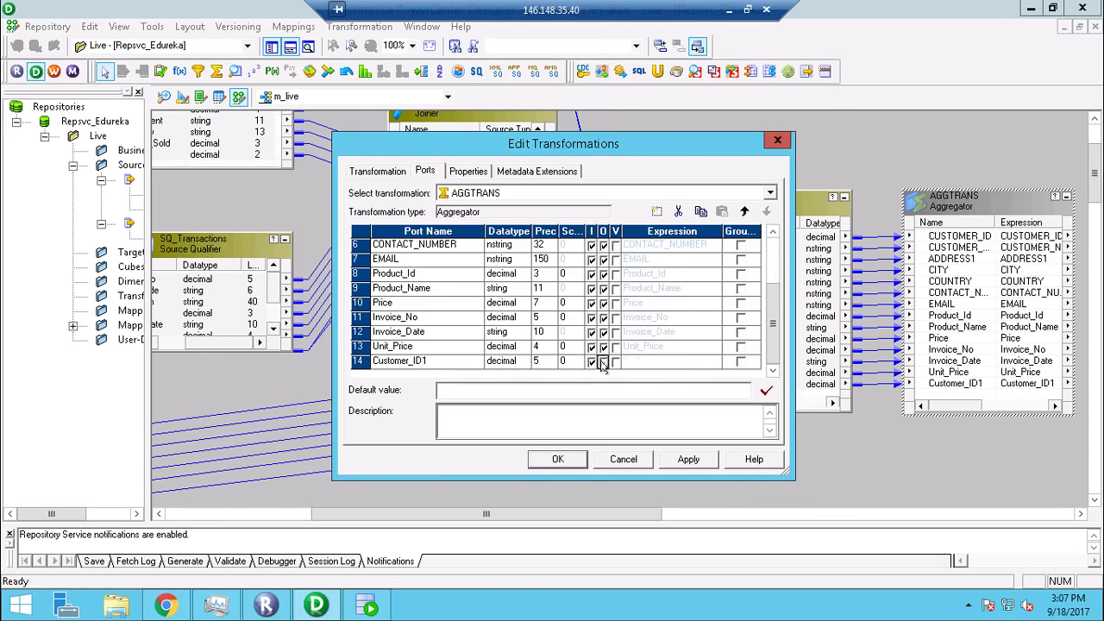
scroll(603, 361, up, 2)
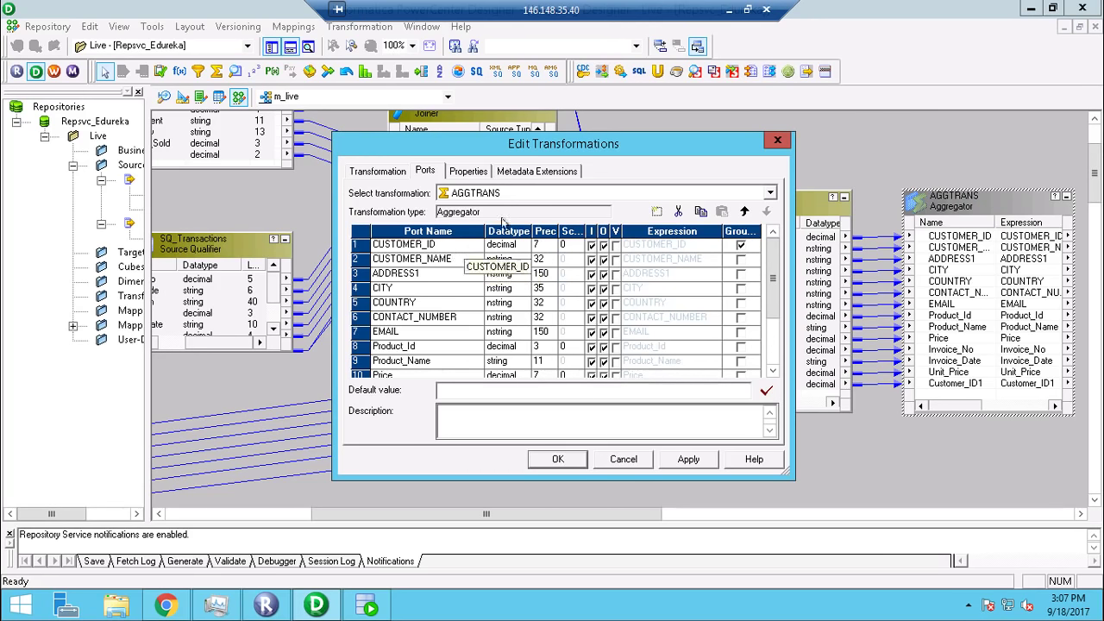
scroll(469, 270, down, 2)
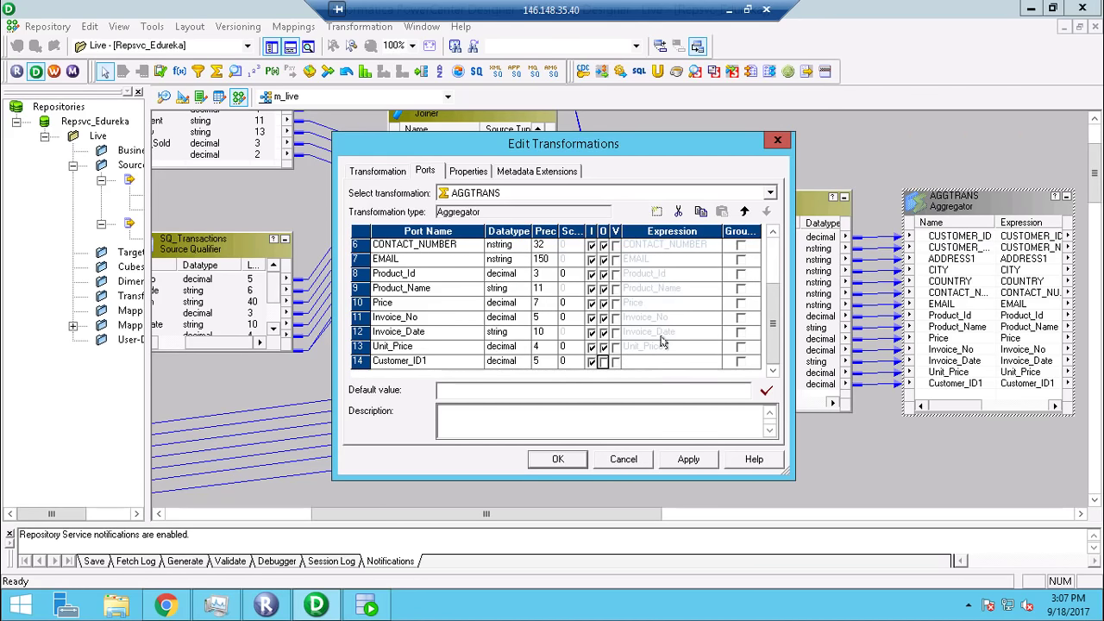
scroll(663, 342, up, 2)
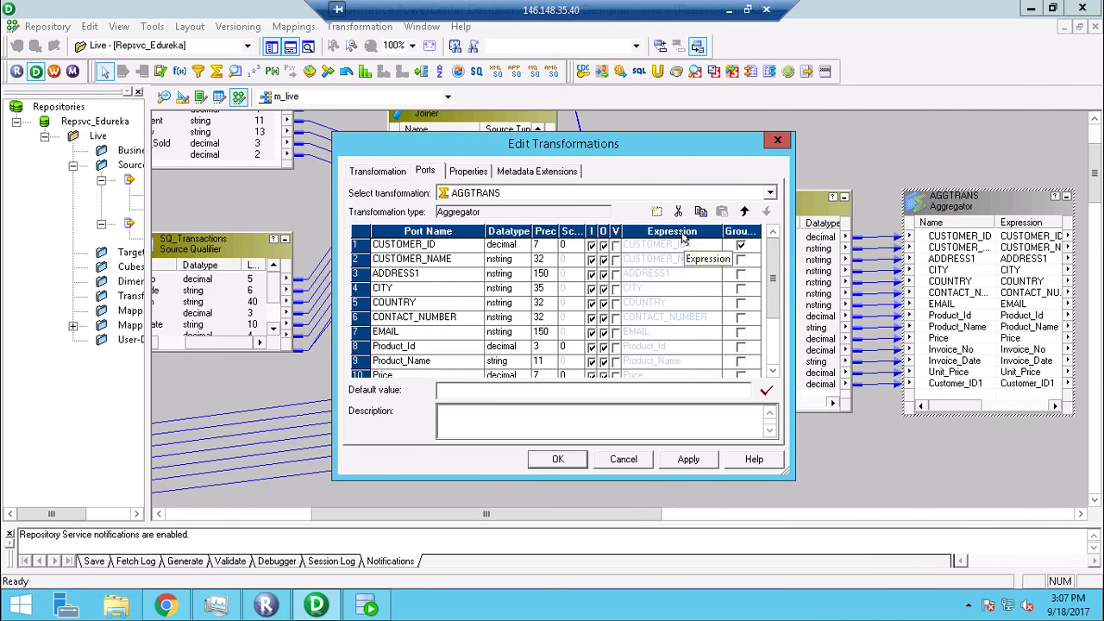
Make CUSTOMER_NAME an output-only port in AGGTRANS.
click(603, 259)
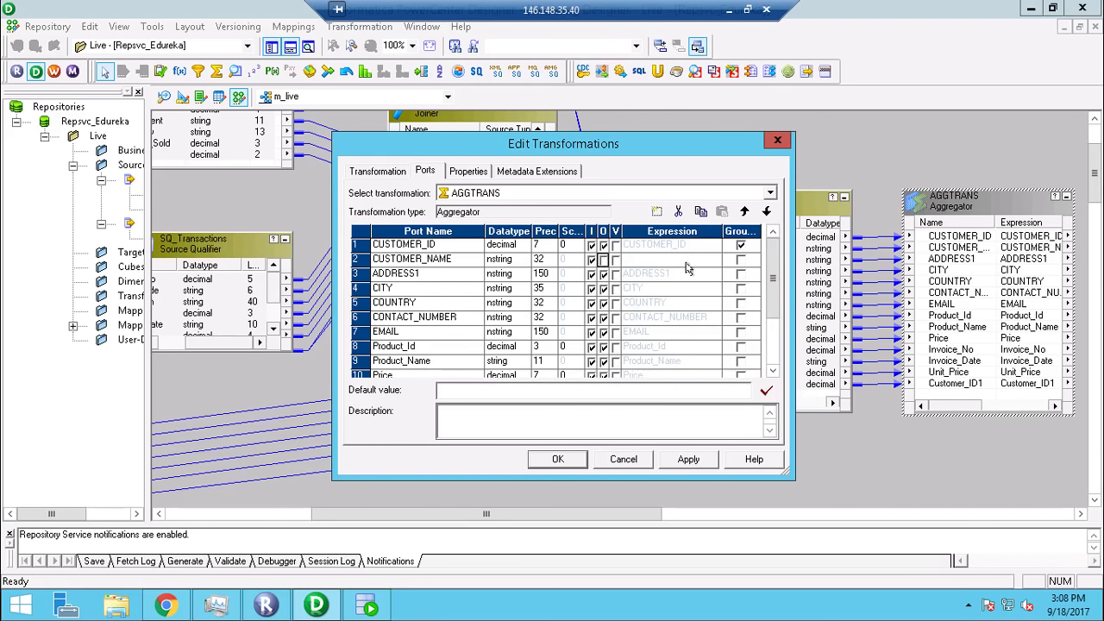
click(604, 260)
click(592, 260)
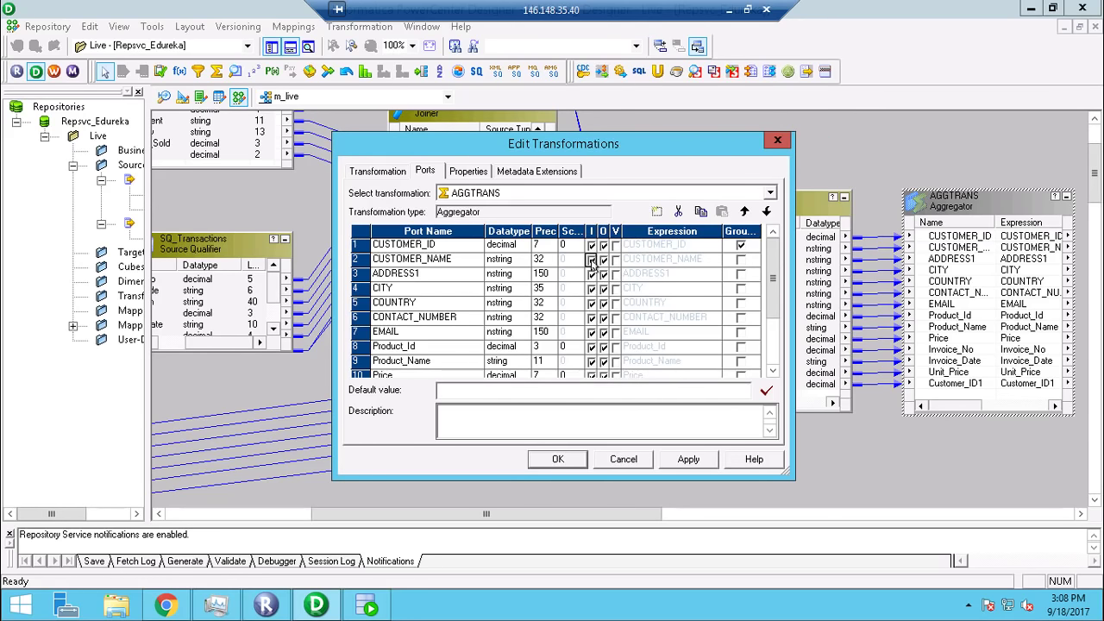
Browse All Functions in the CUSTOMER_NAME expression editor, cancel, and apply the AGGTRANS changes.
click(681, 260)
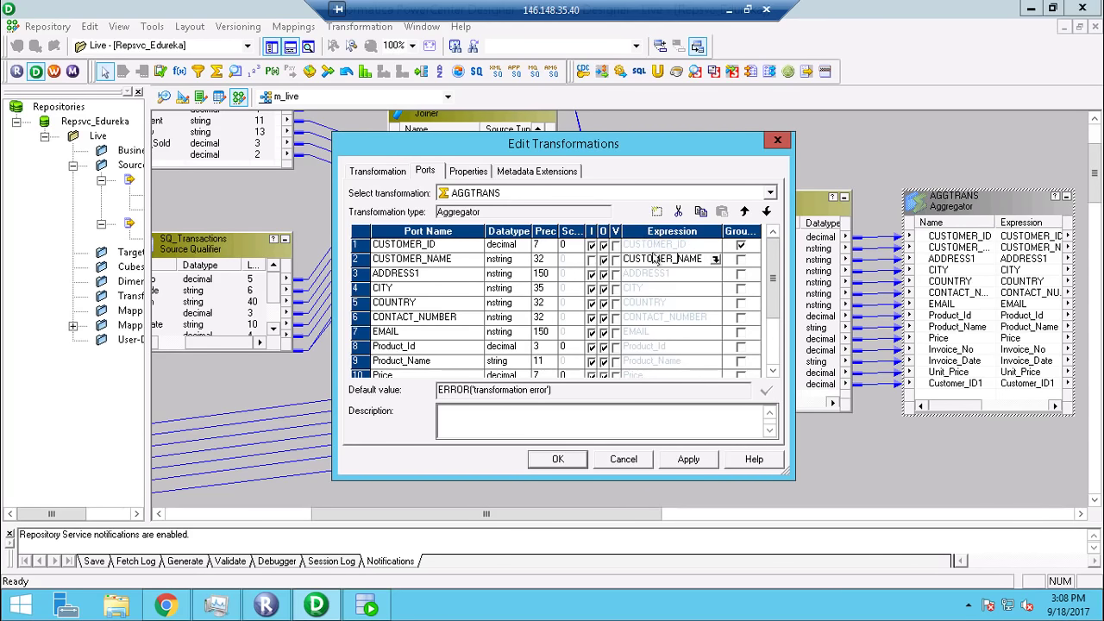
click(714, 261)
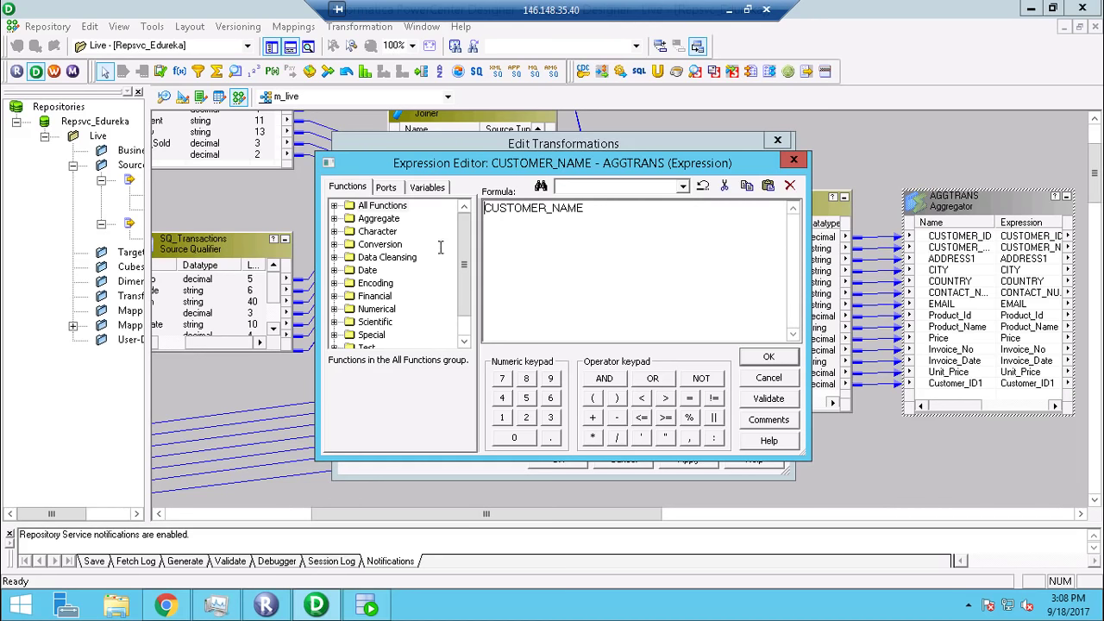
mouse_move(462, 226)
mouse_down()
mouse_move(465, 243)
mouse_move(464, 215)
mouse_up()
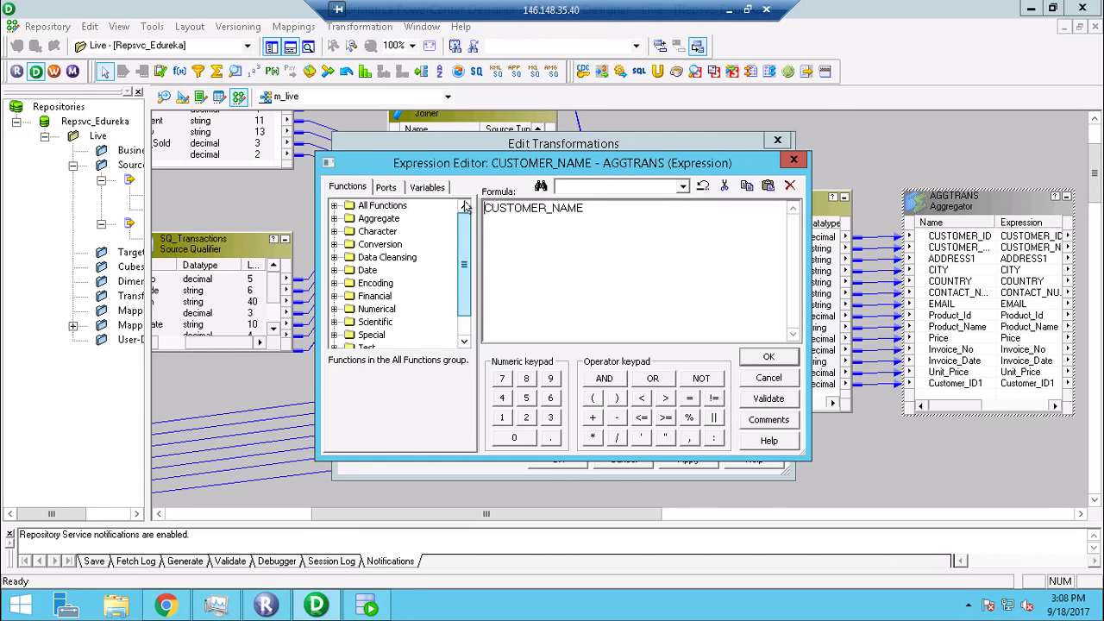
click(382, 205)
click(335, 205)
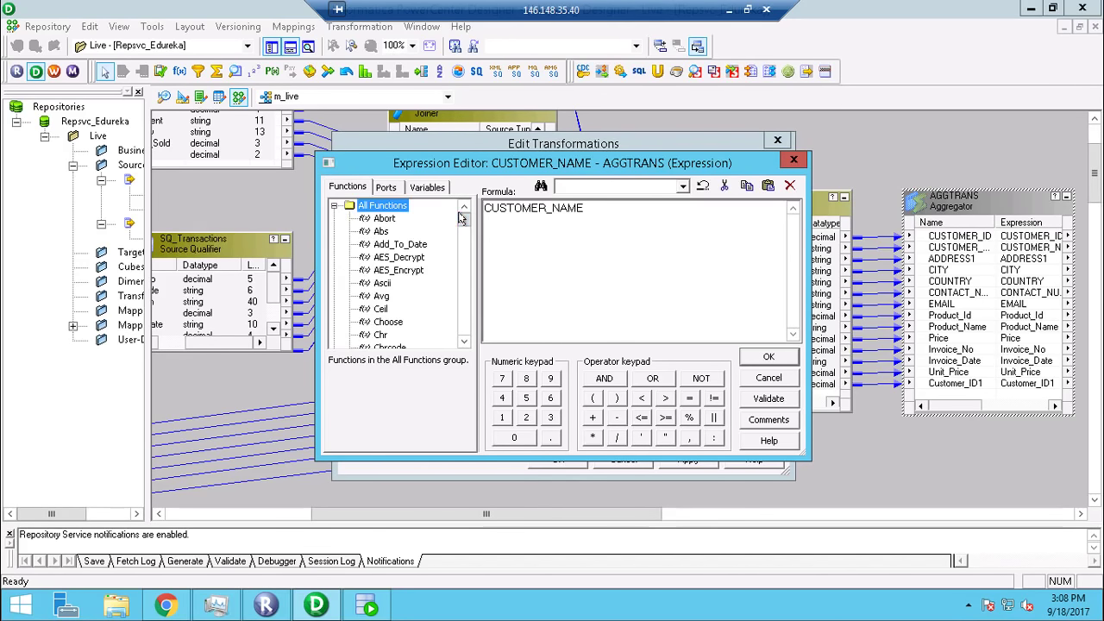
drag(464, 217, 478, 177)
click(335, 205)
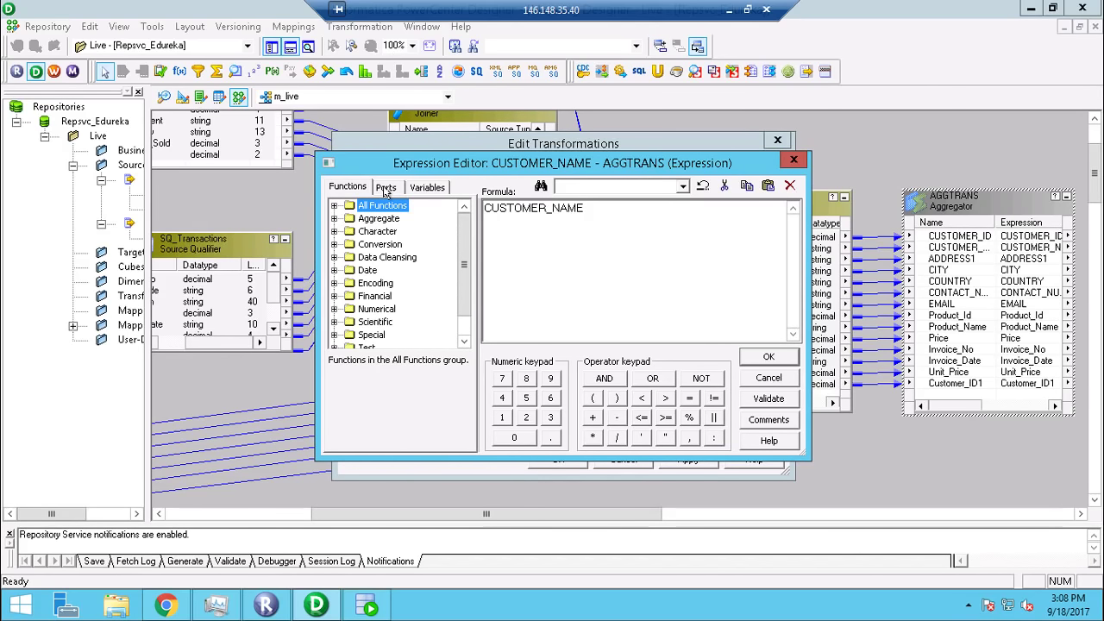
click(782, 380)
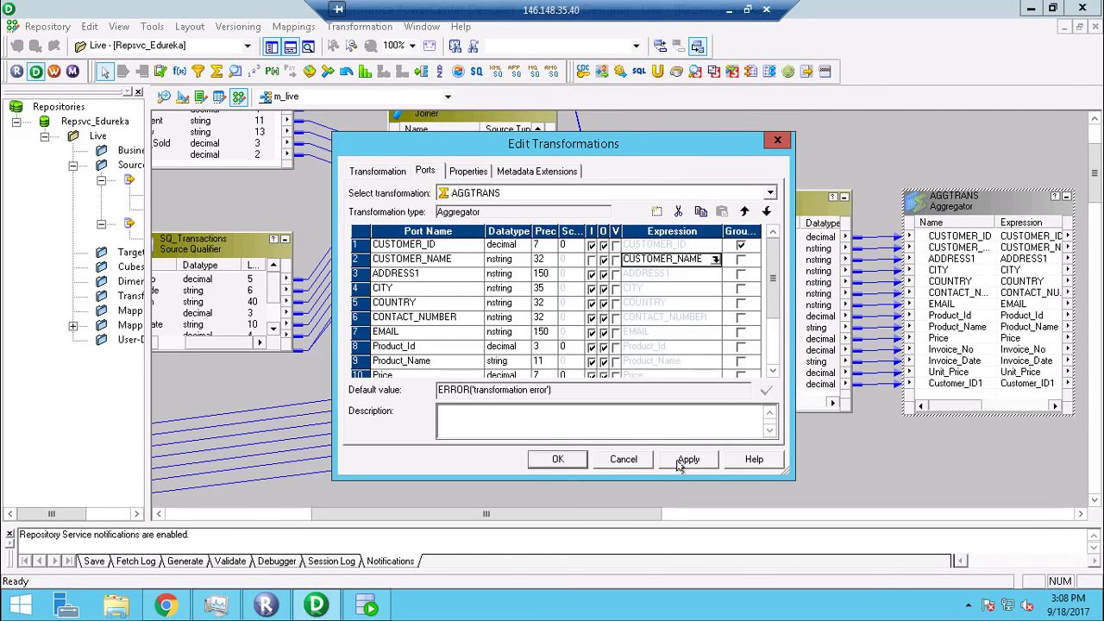
click(686, 460)
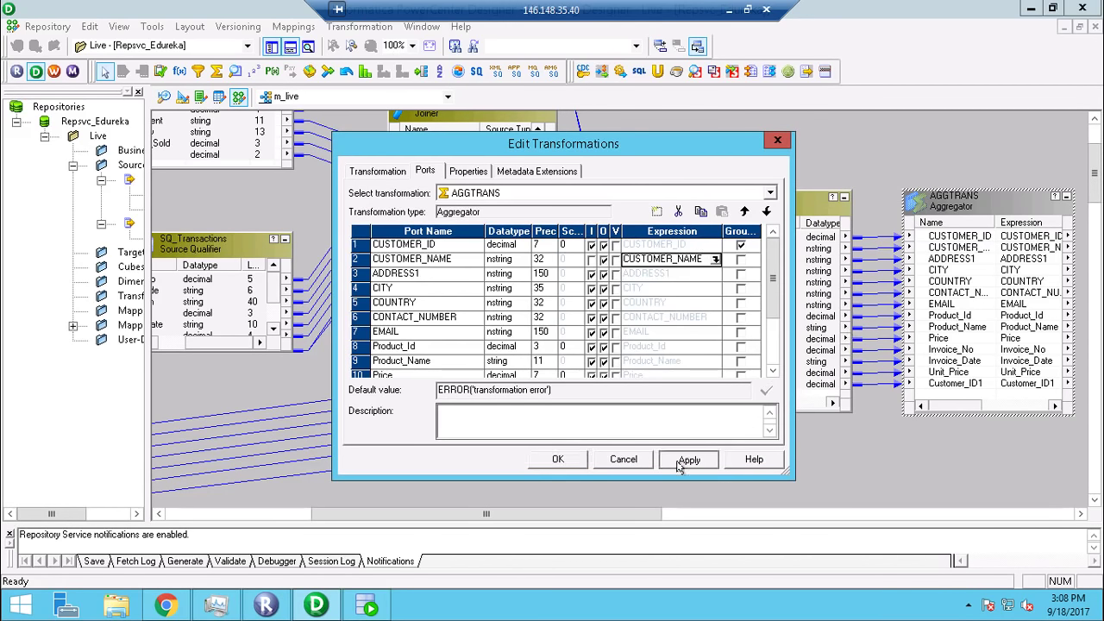
Close the AGGTRANS editor and pan the canvas to review the JNRTRANS-to-AGGTRANS links.
click(559, 460)
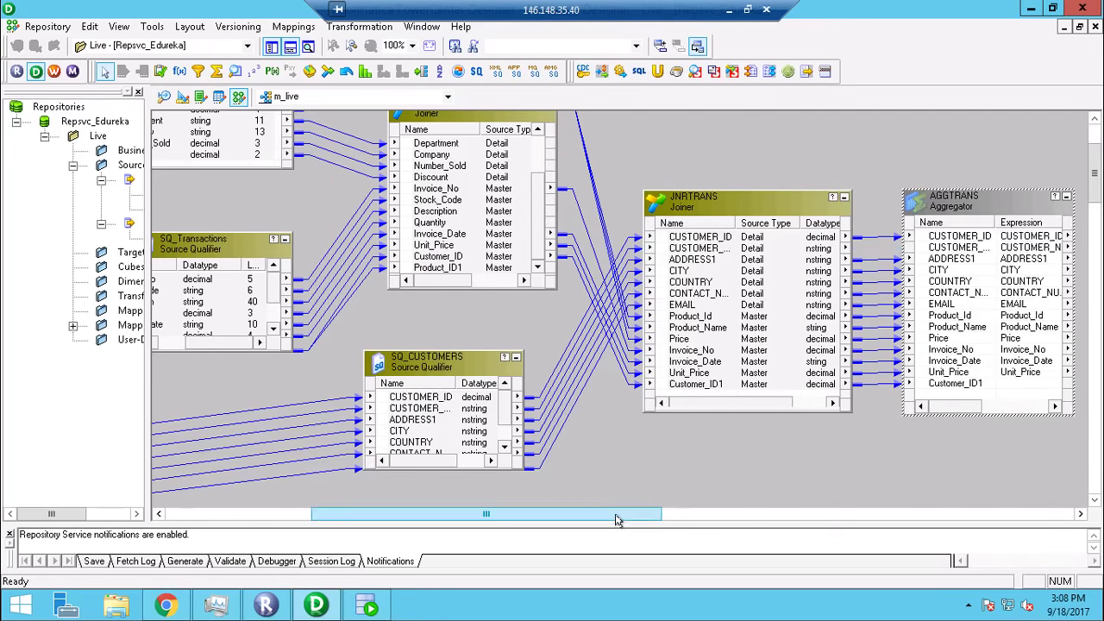
scroll(642, 514, right, 5)
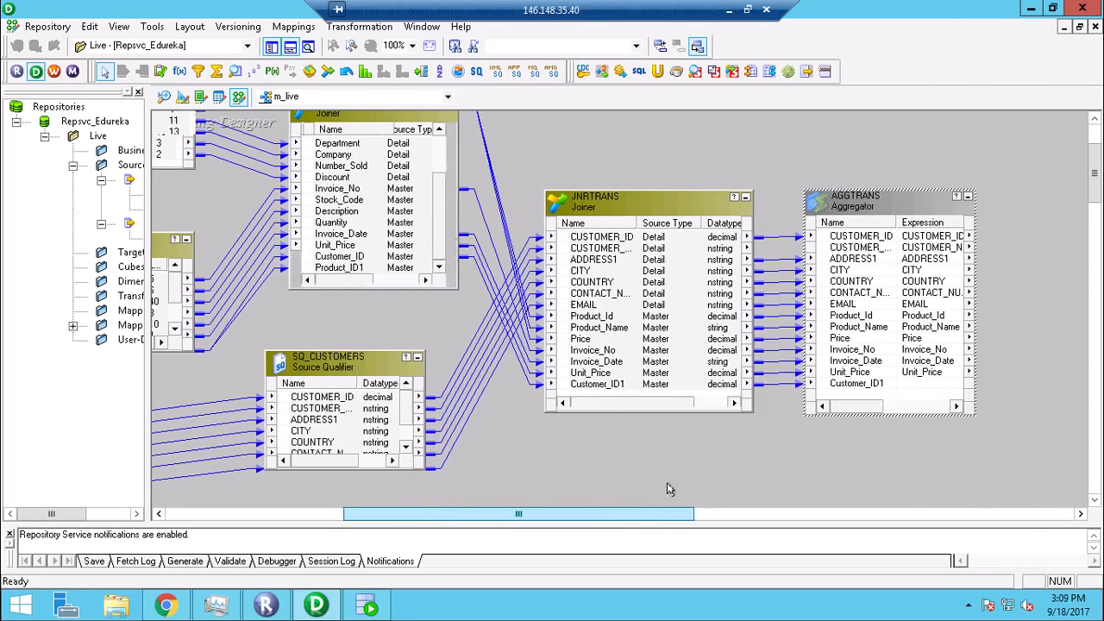
scroll(645, 513, left, 15)
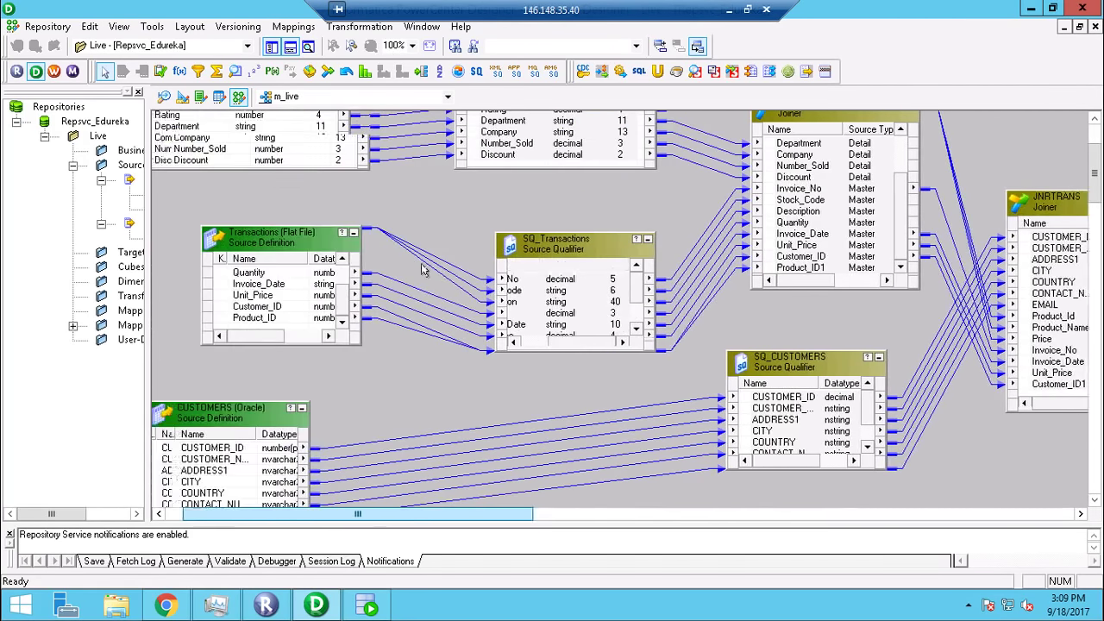
scroll(350, 173, up, 3)
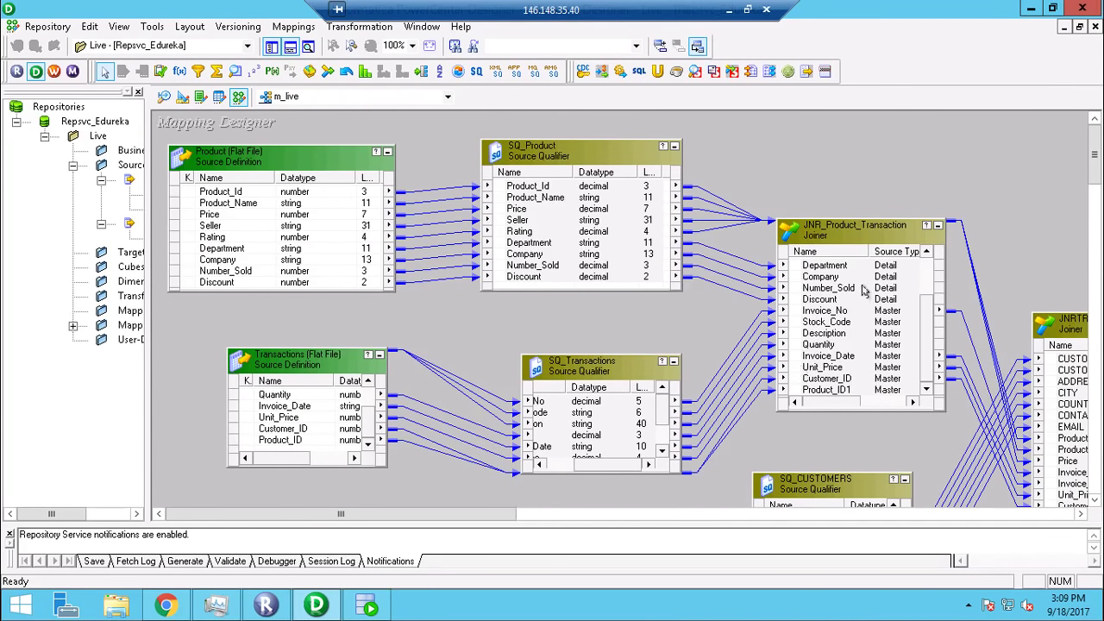
scroll(863, 290, down, 4)
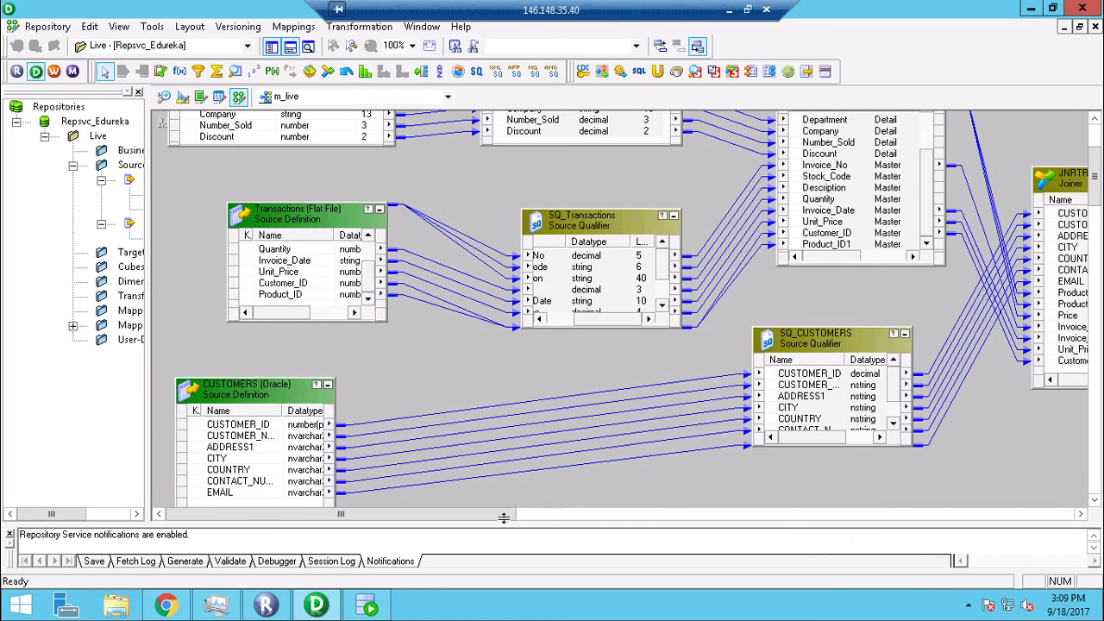
drag(502, 521, 692, 517)
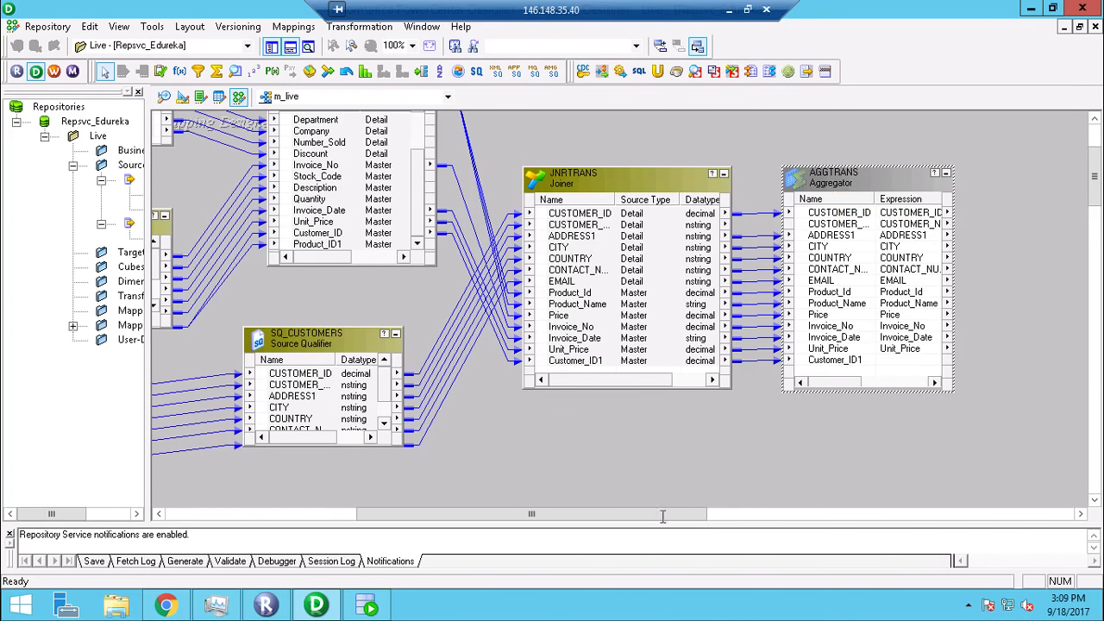
drag(660, 520, 771, 514)
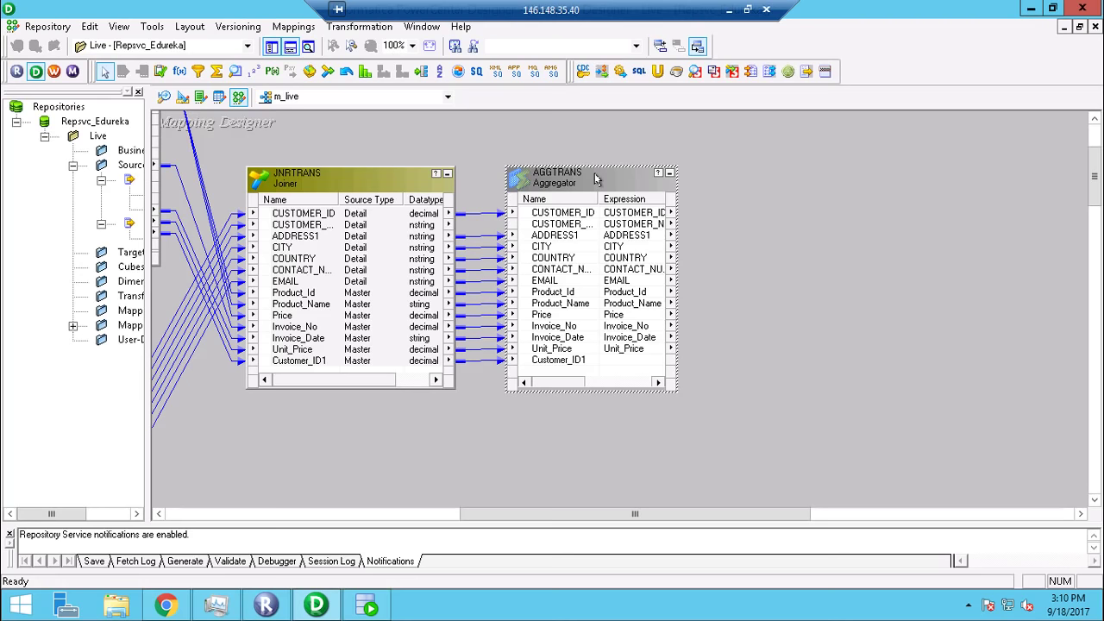
Create an AGGTRANS1 target from the AGGTRANS aggregator and place it, enlarged, to the right.
right_click(595, 179)
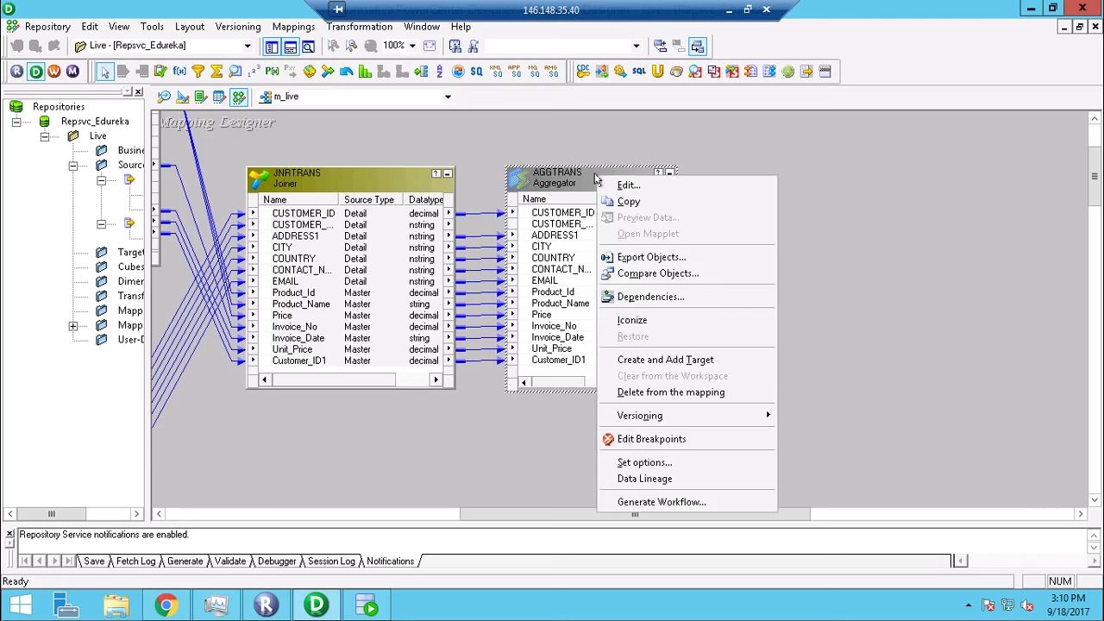
click(681, 361)
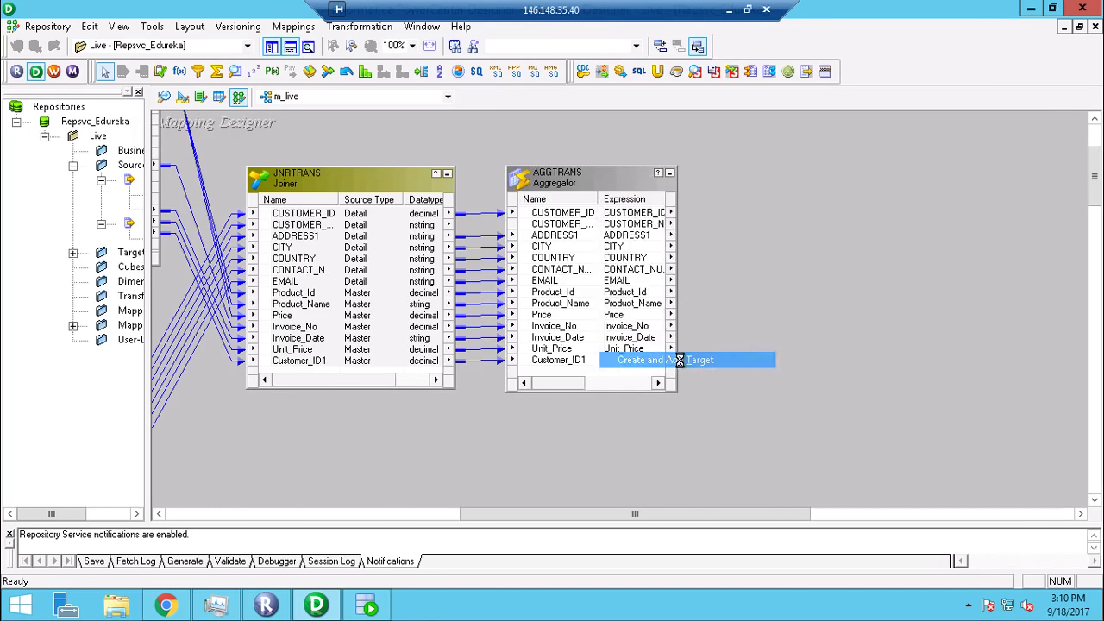
drag(637, 214, 841, 198)
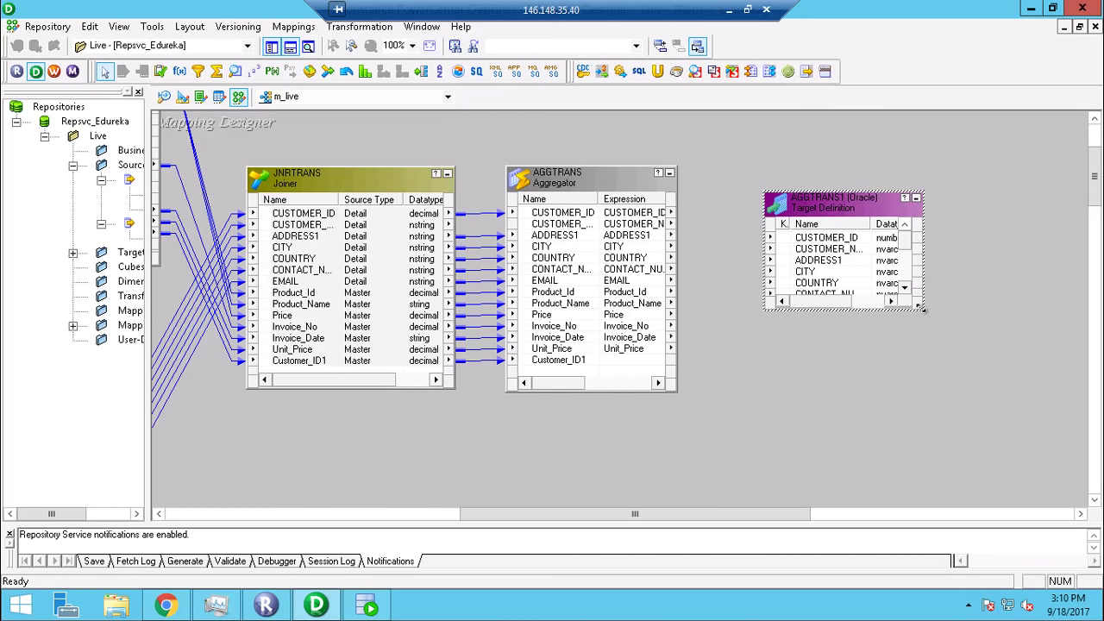
drag(922, 316, 944, 473)
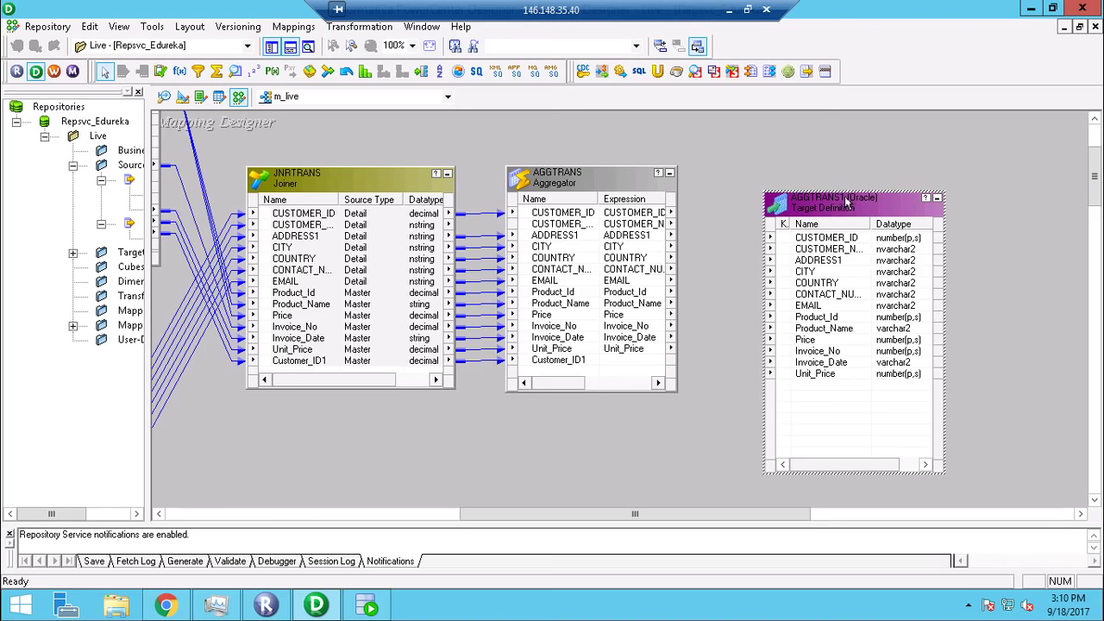
drag(844, 187, 834, 171)
drag(833, 167, 833, 169)
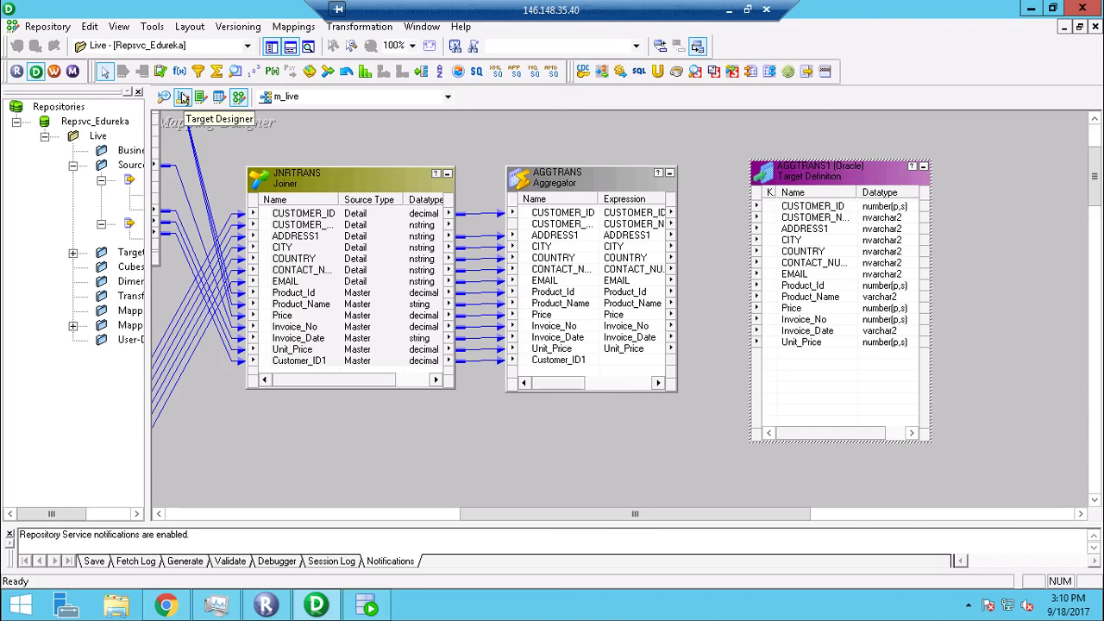
Check AGGTRANS1's ports without changes, then switch to the Target Designer.
double_click(810, 177)
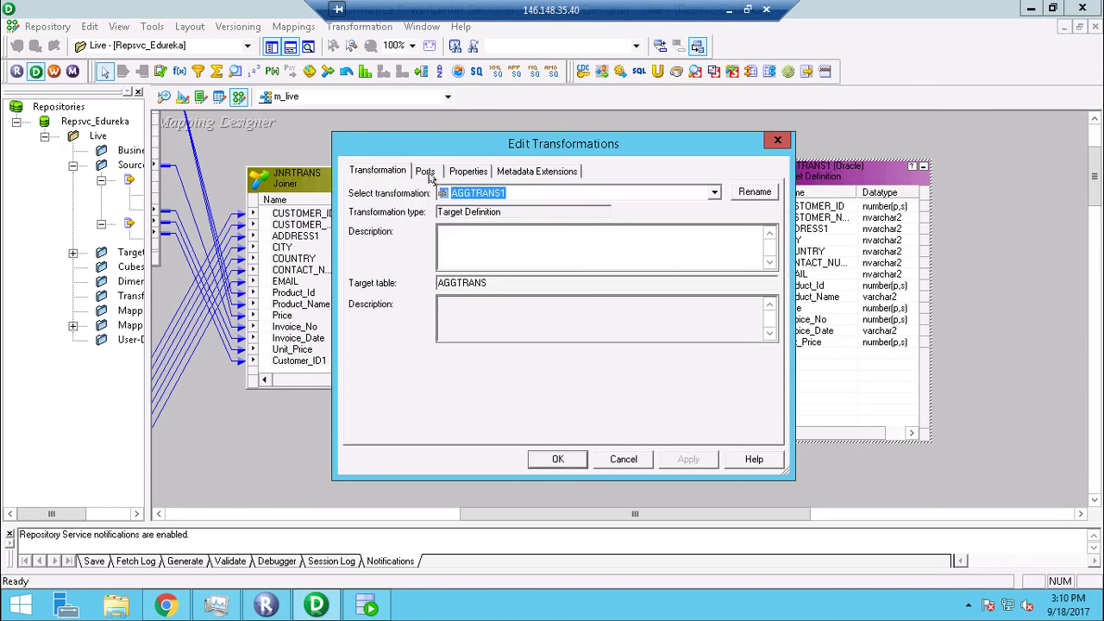
click(426, 172)
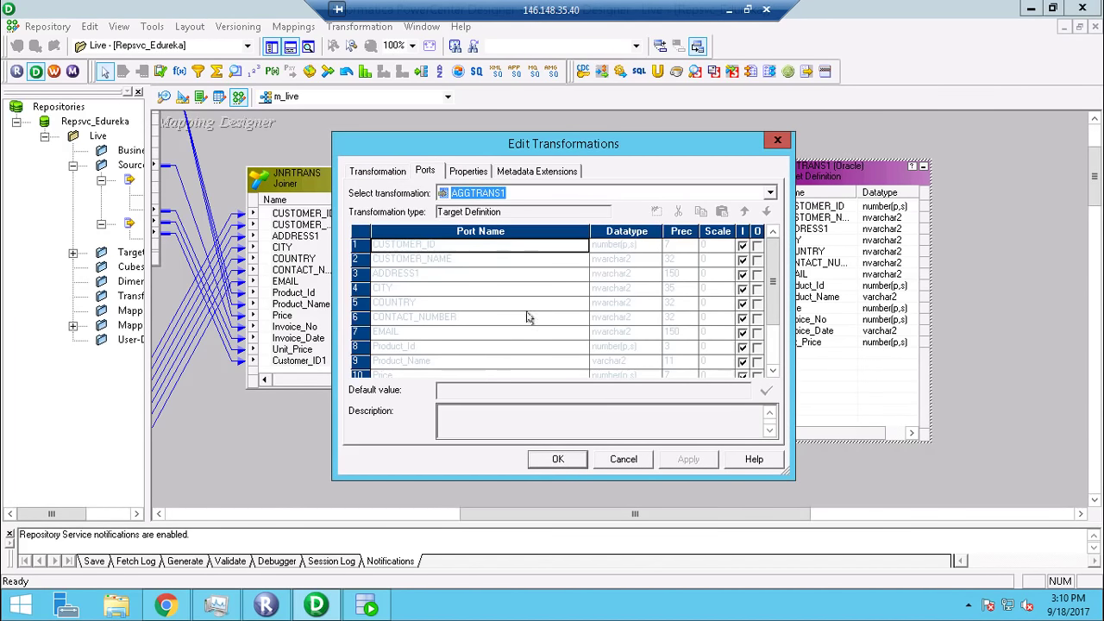
click(624, 459)
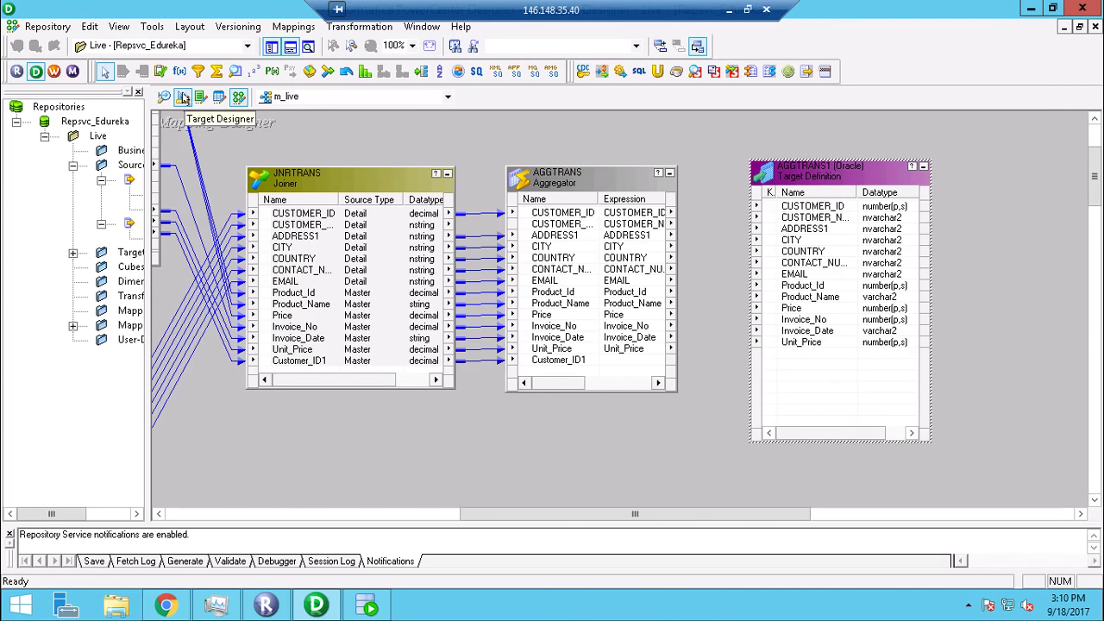
click(182, 98)
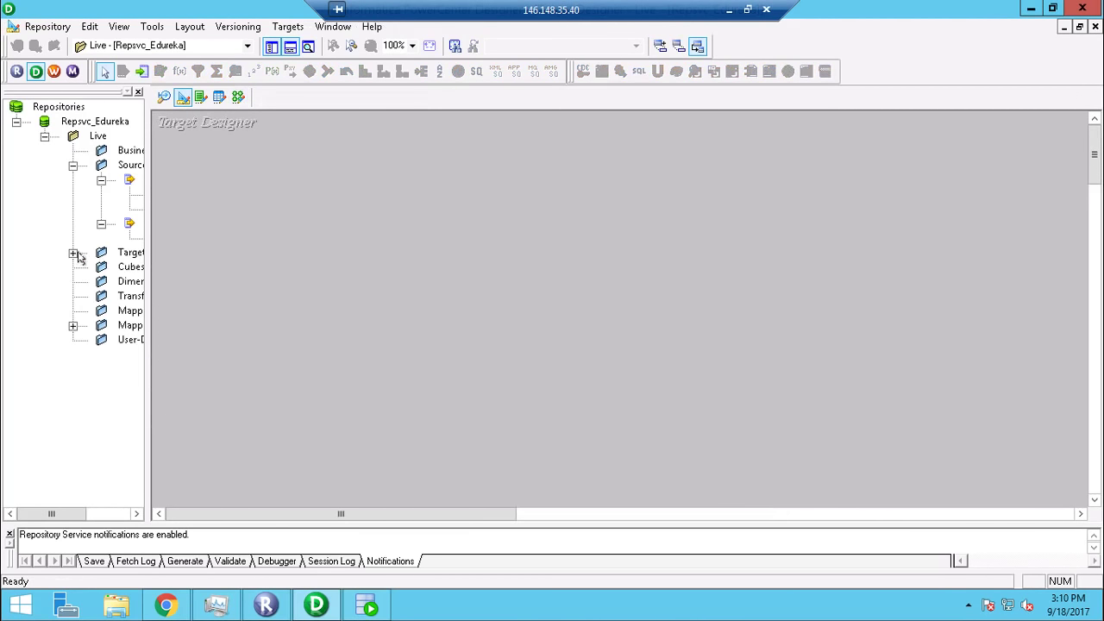
Drag the AGGTRANS target from the Targets folder into the workspace and open its Edit Tables dialog.
click(73, 253)
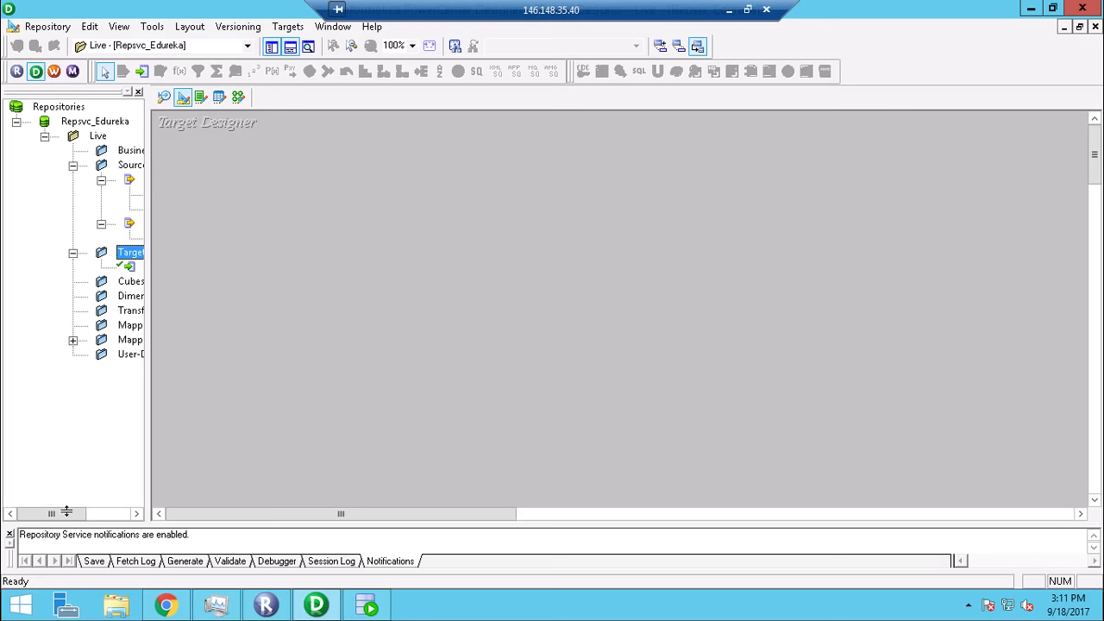
drag(65, 515, 123, 438)
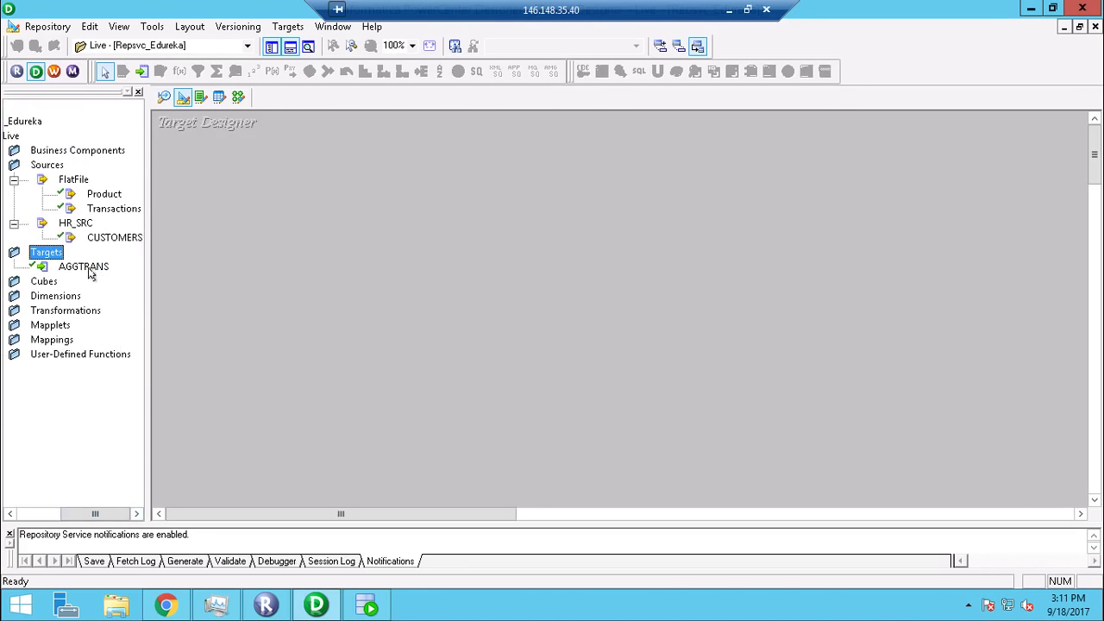
drag(89, 269, 341, 252)
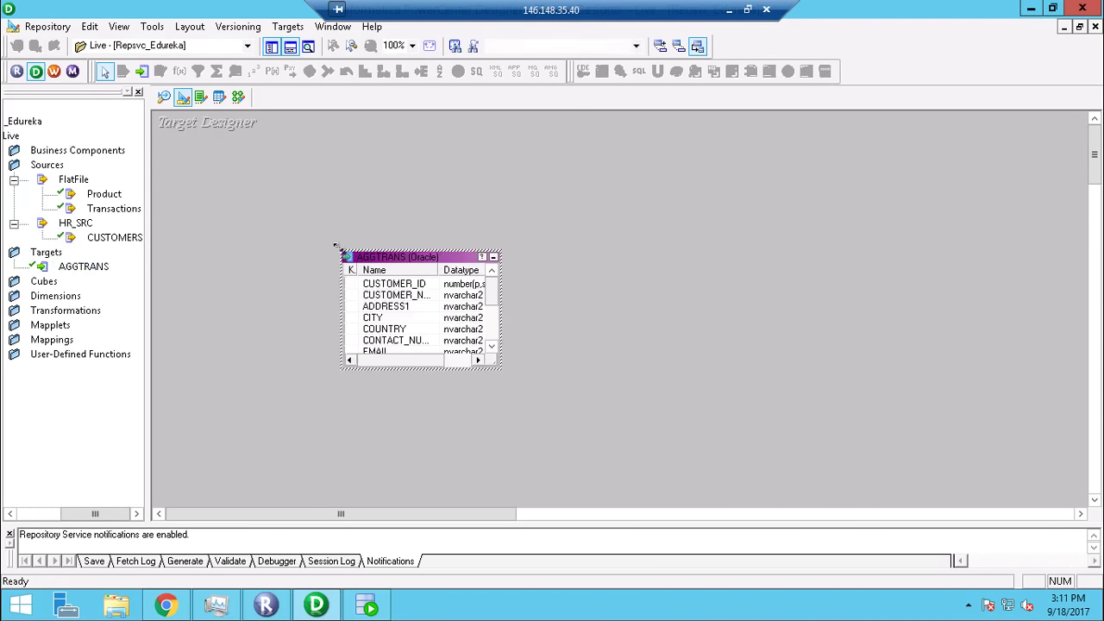
double_click(418, 258)
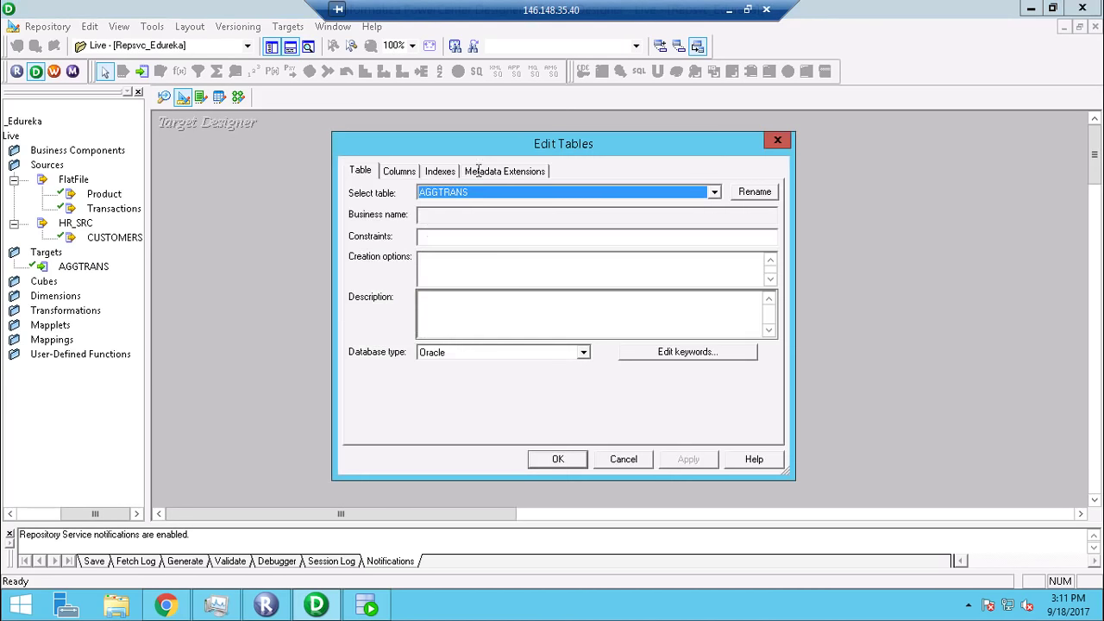
Rename the table to TGT_FINAL and set its database type to Flat File, keeping default delimiters.
click(752, 193)
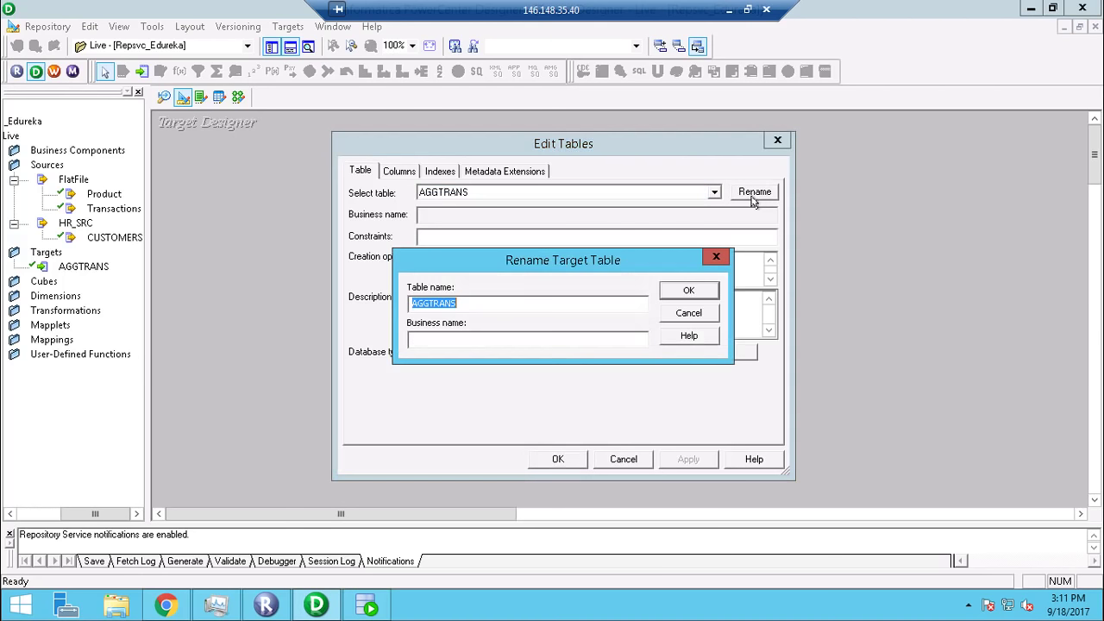
text(TGT_FINAL)
click(716, 290)
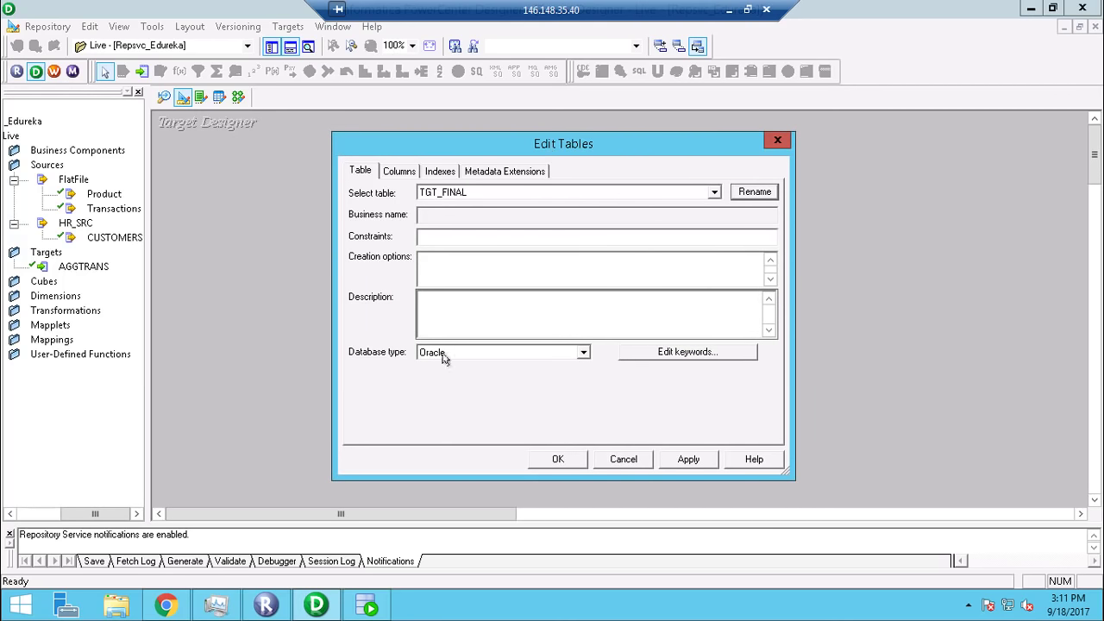
click(581, 353)
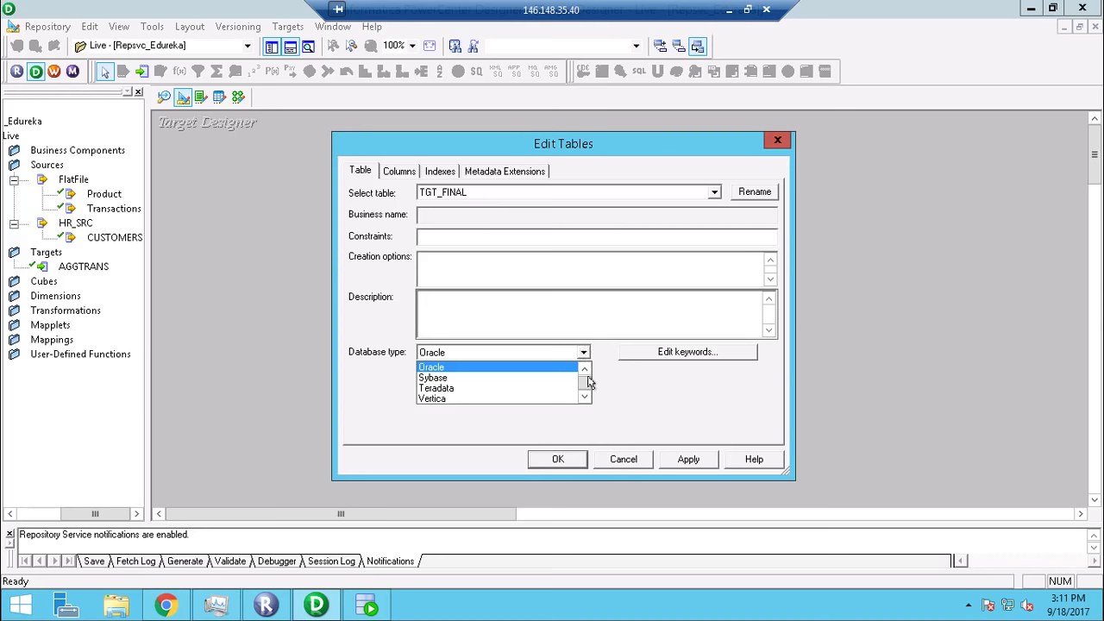
scroll(586, 371, up, 2)
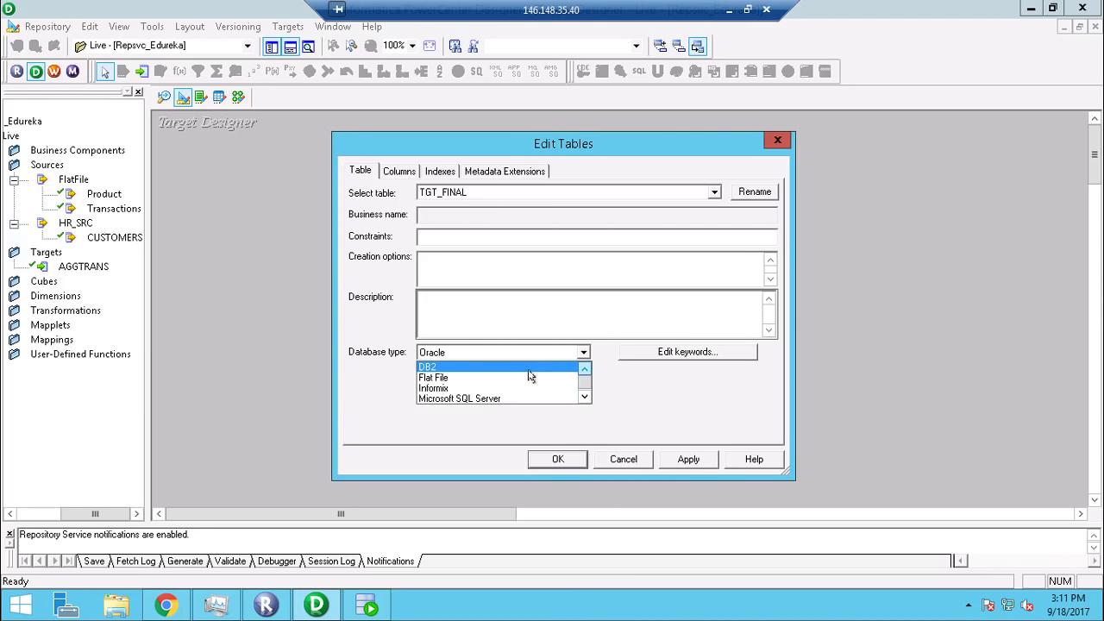
scroll(516, 380, down, 2)
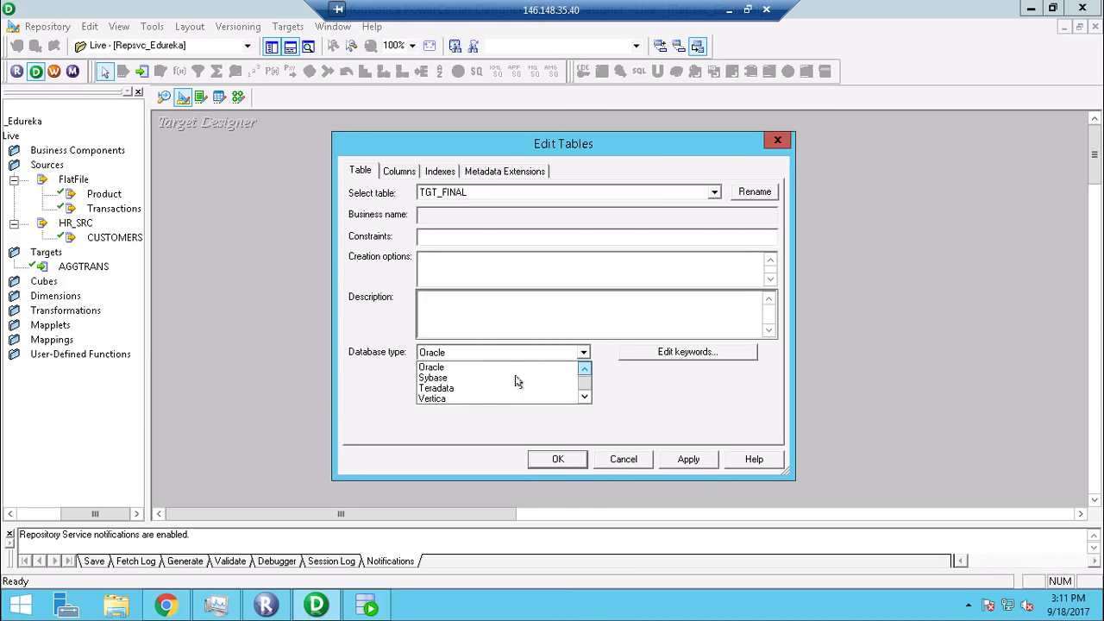
scroll(516, 380, up, 2)
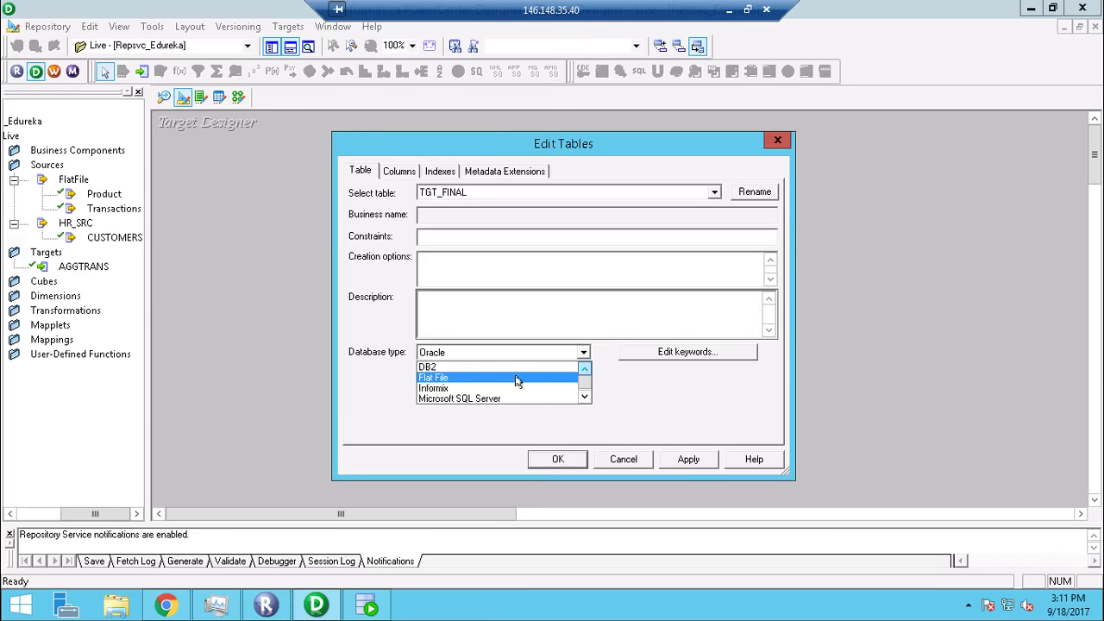
click(516, 381)
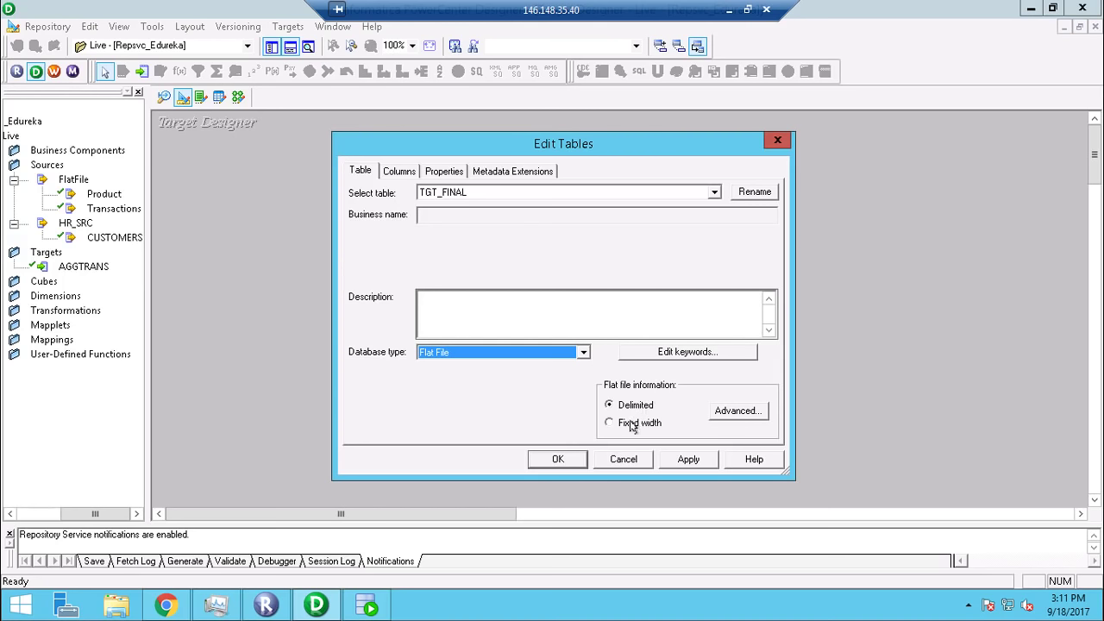
click(736, 417)
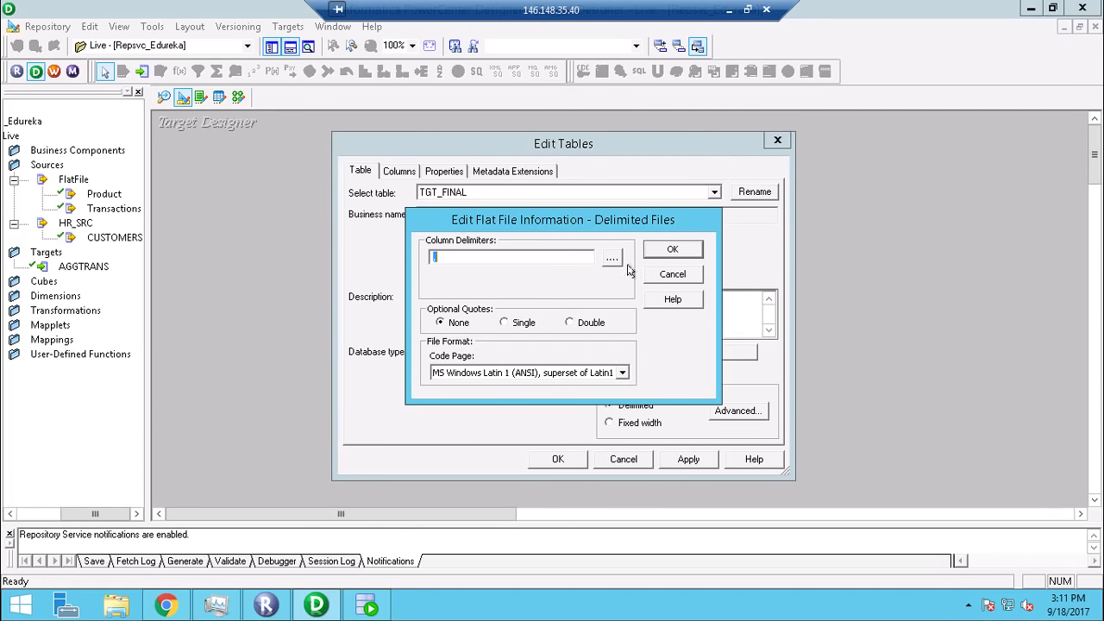
click(684, 277)
Review the columns through Unit_Price, then apply and confirm the table changes.
click(402, 172)
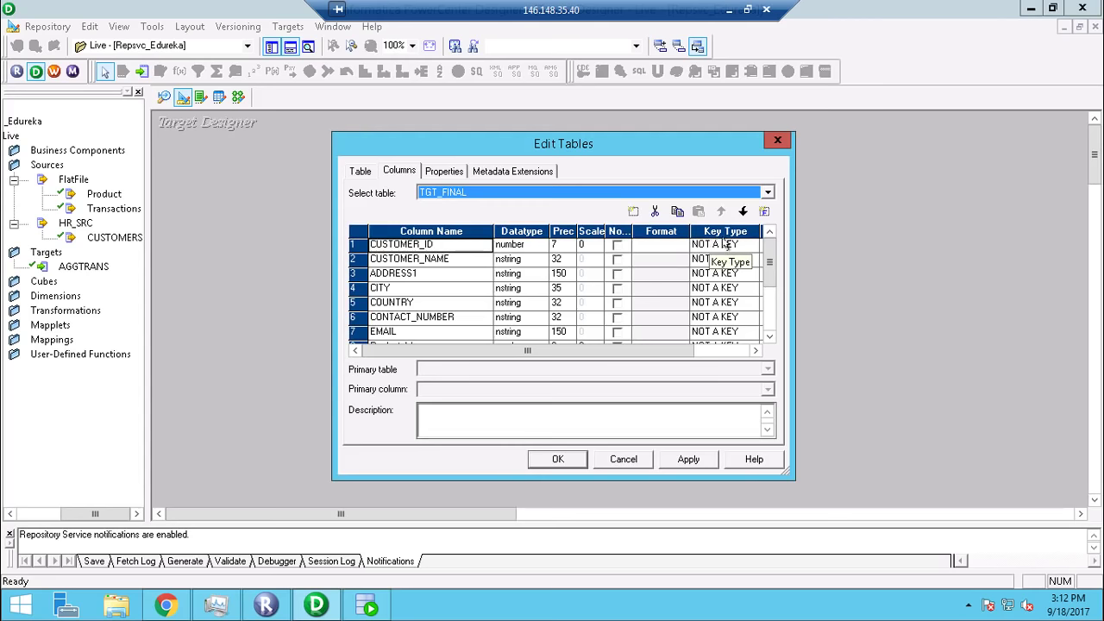
click(771, 299)
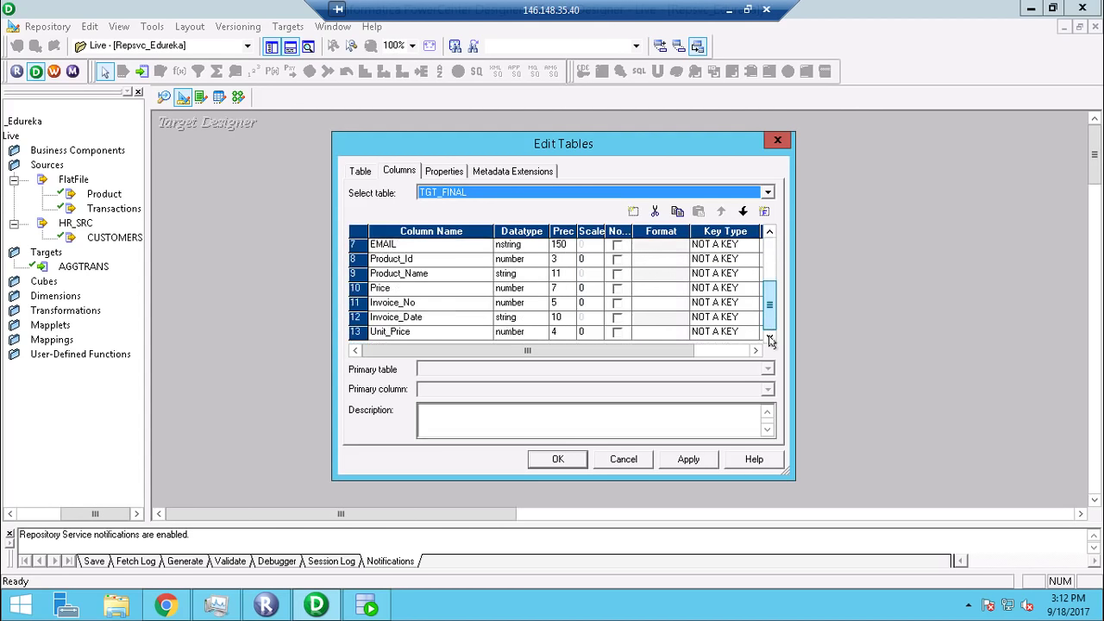
drag(770, 289, 773, 226)
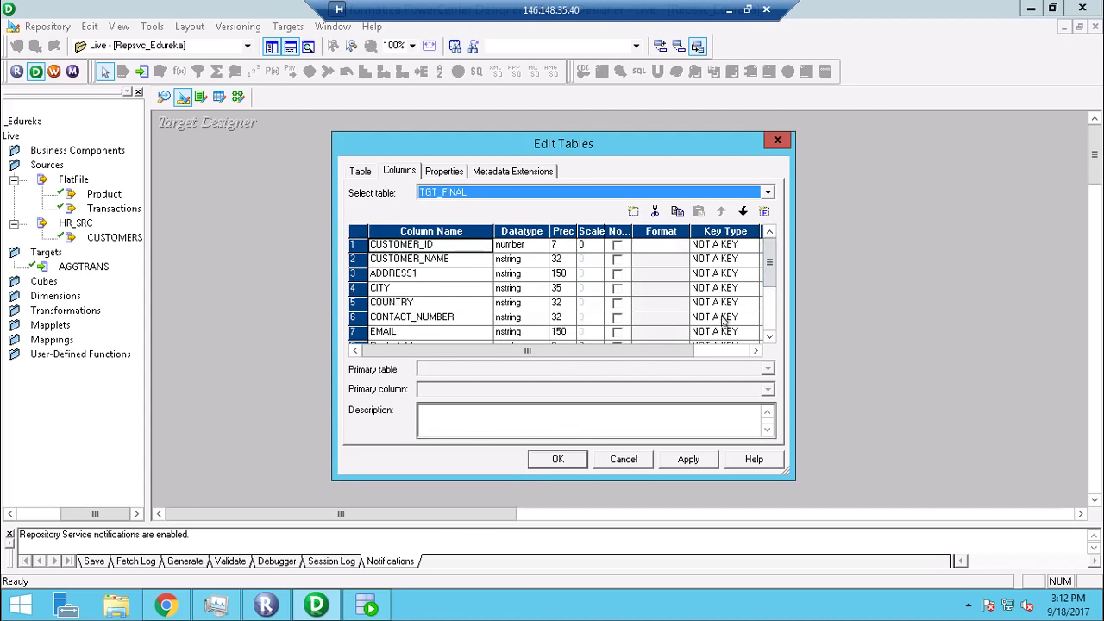
click(689, 461)
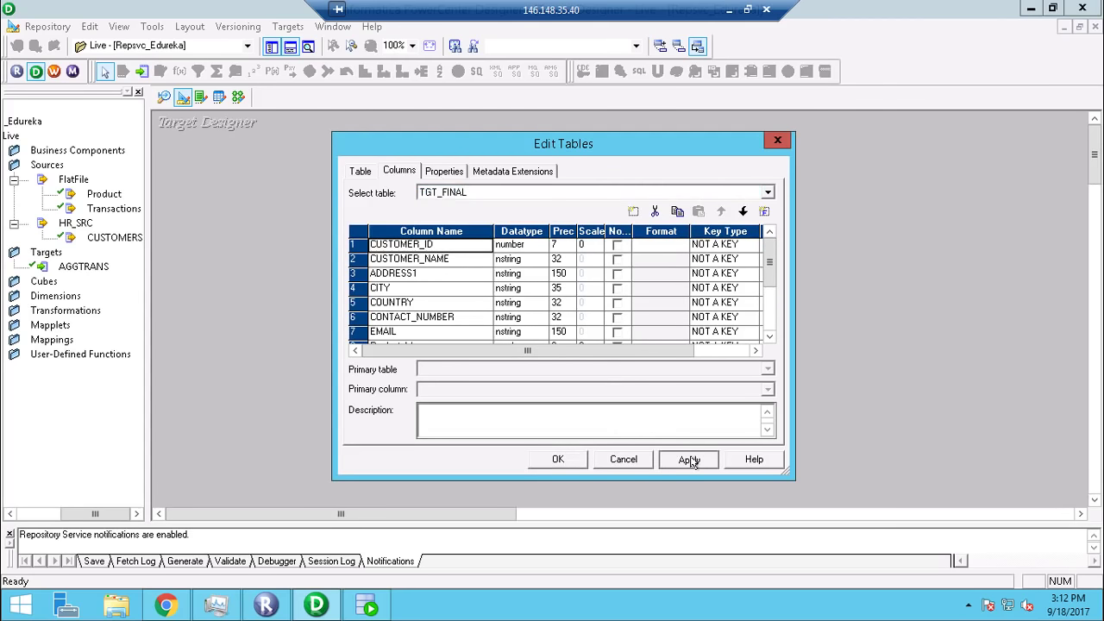
click(558, 458)
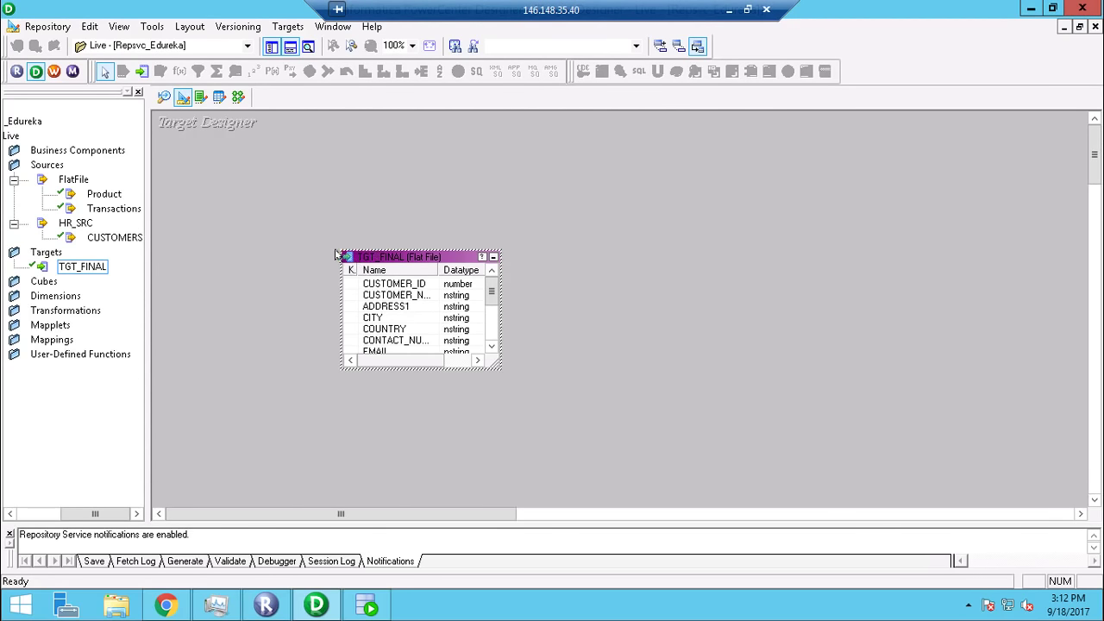
Delete the AGGTRANS1 target from mapping m_live.
click(237, 96)
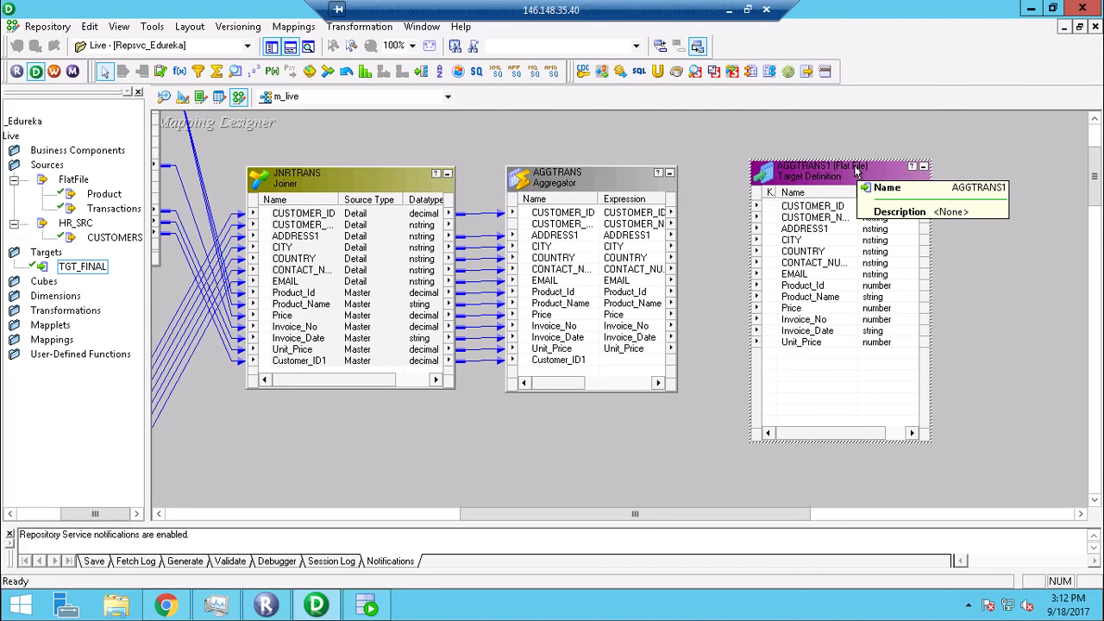
key(Delete)
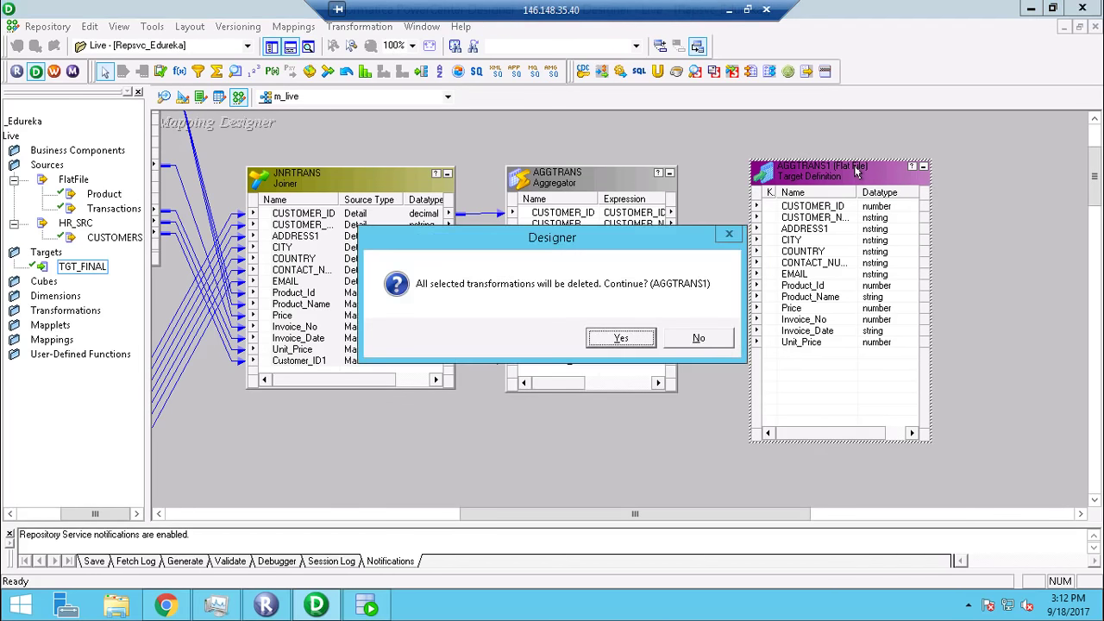
click(636, 342)
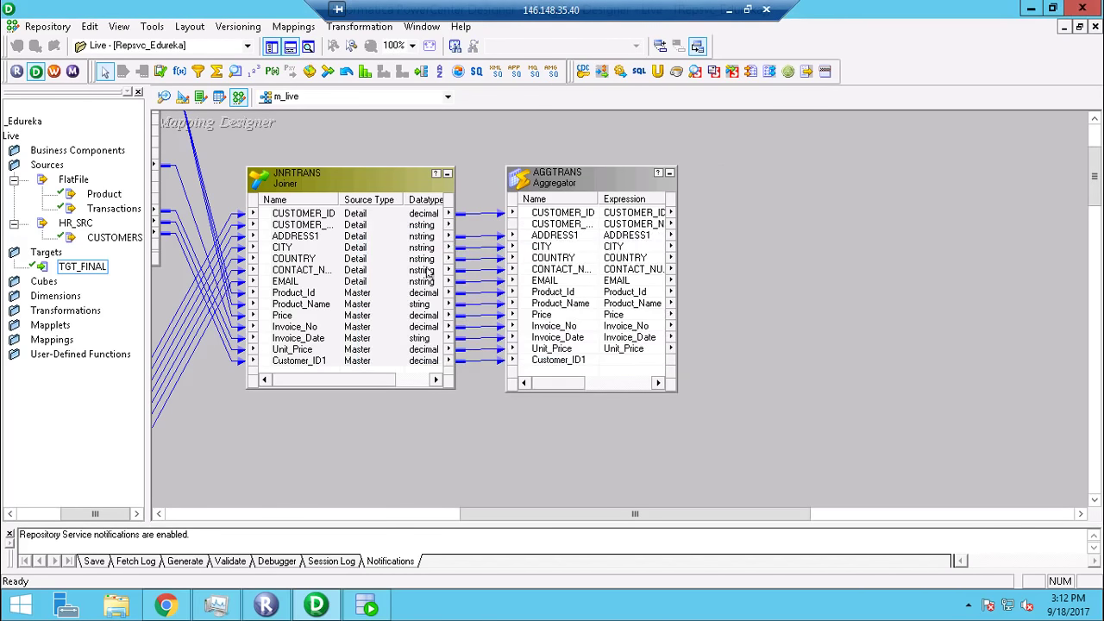
Place TGT_FINAL right of AGGTRANS, enlarged to show all columns through Unit_Price.
click(77, 266)
drag(435, 194, 776, 169)
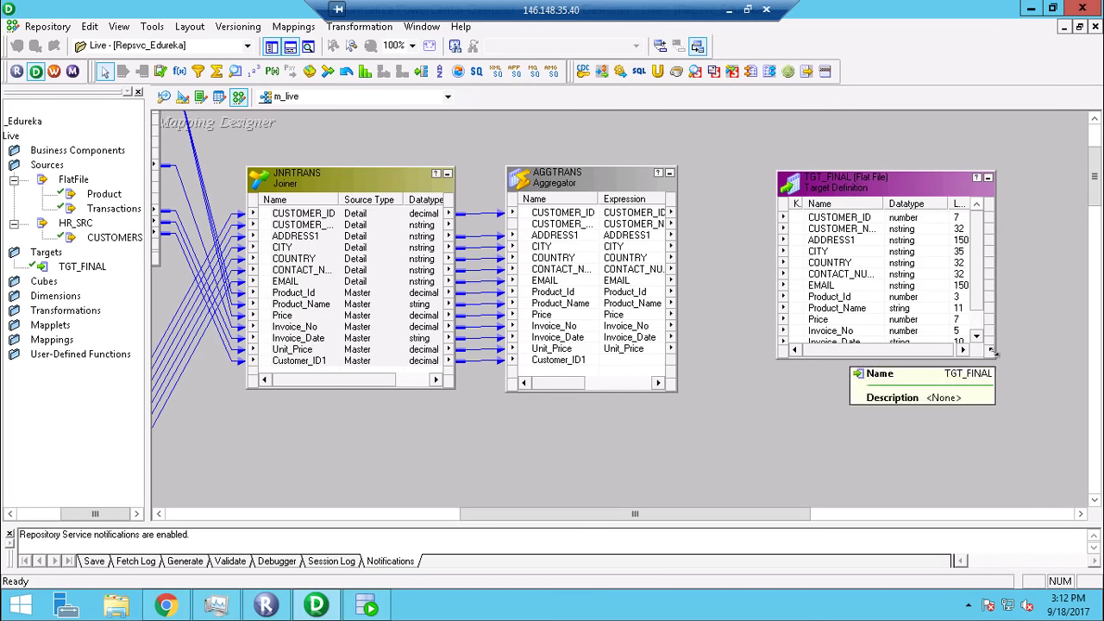
drag(992, 363, 992, 447)
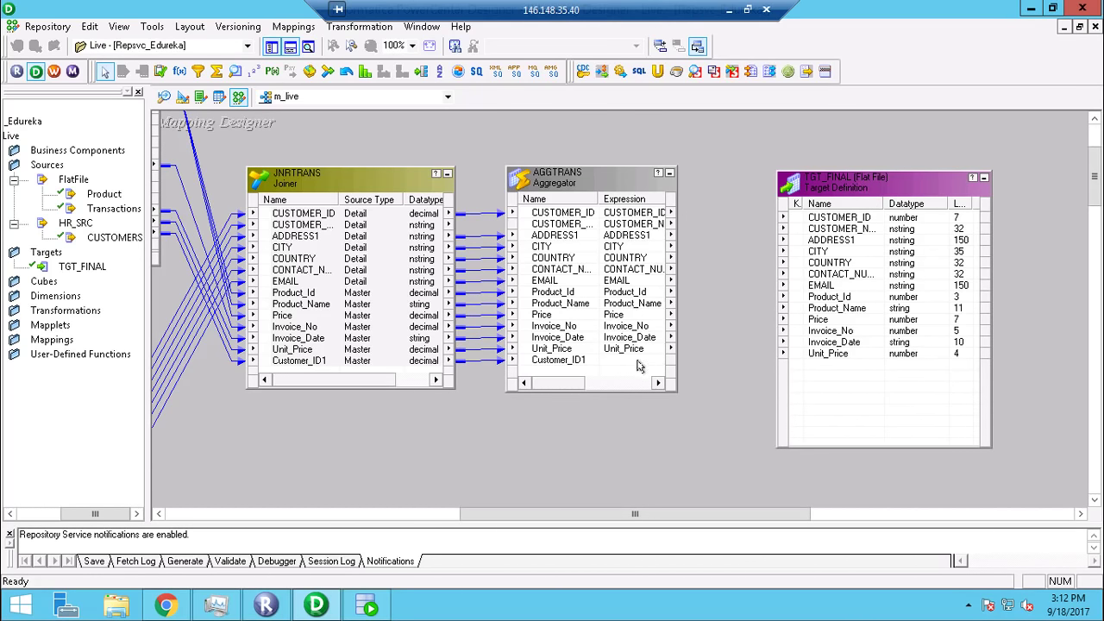
right_click(726, 227)
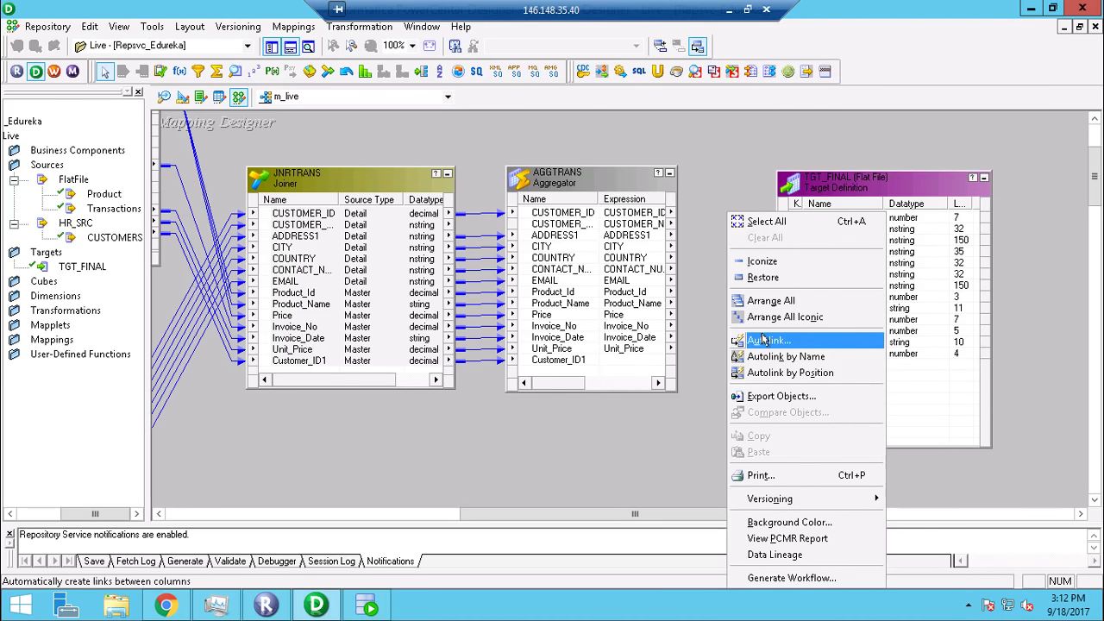
Autolink AGGTRANS ports to TGT_FINAL columns by name.
click(764, 340)
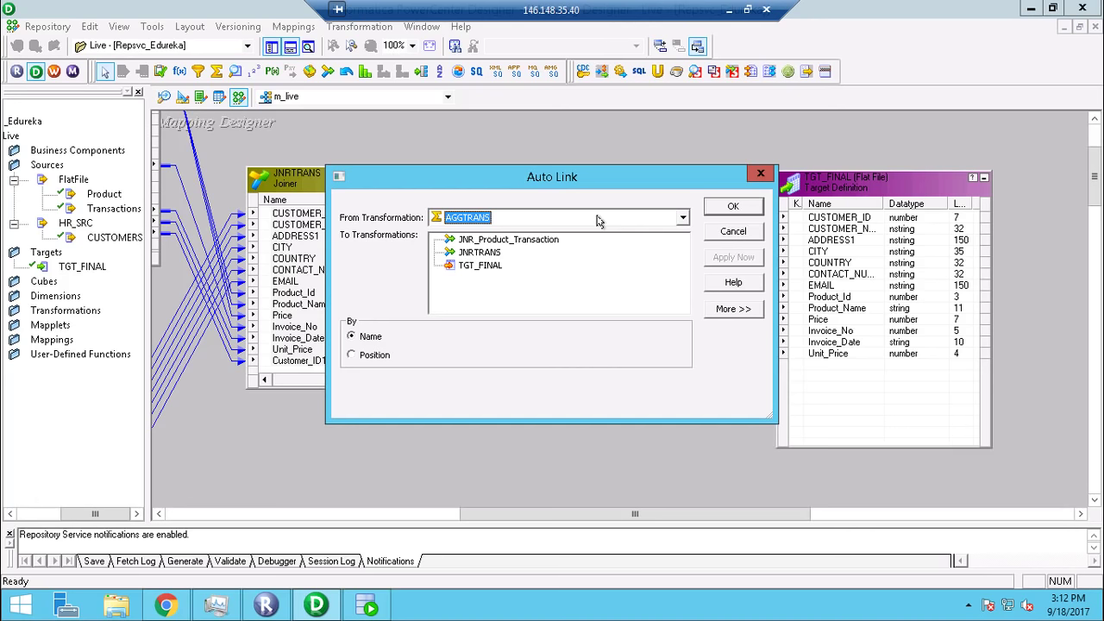
drag(590, 176, 630, 313)
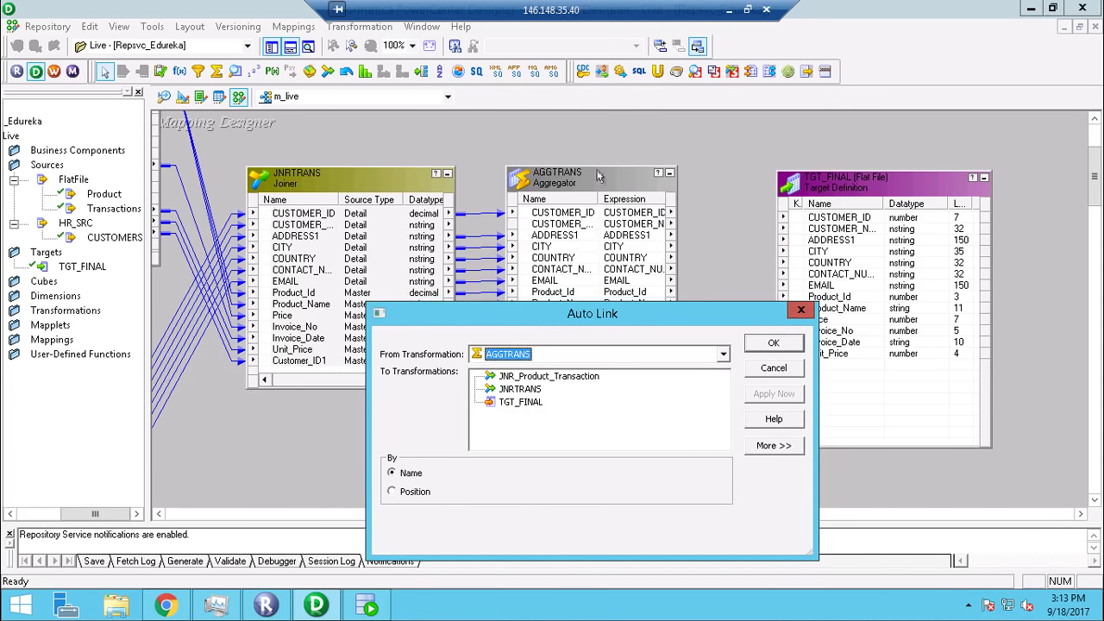
click(521, 403)
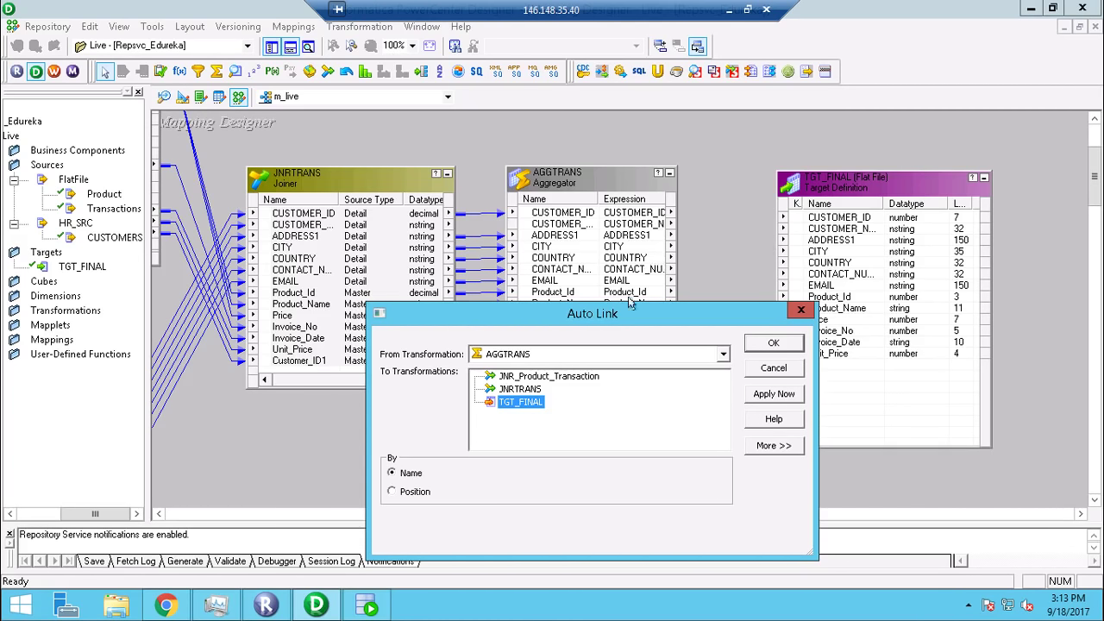
click(768, 393)
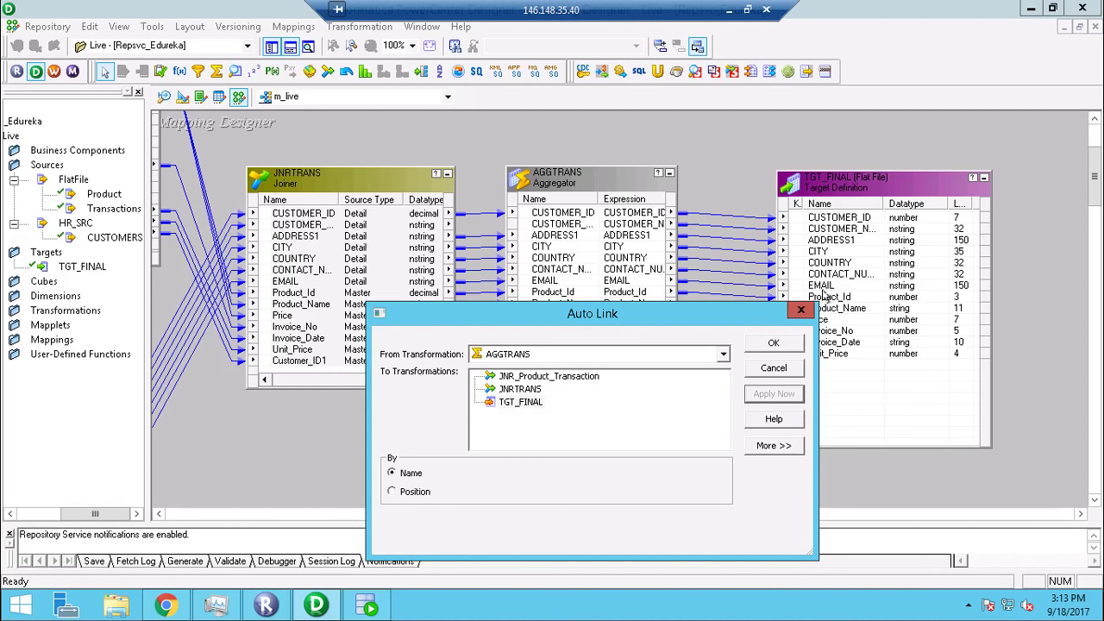
click(774, 344)
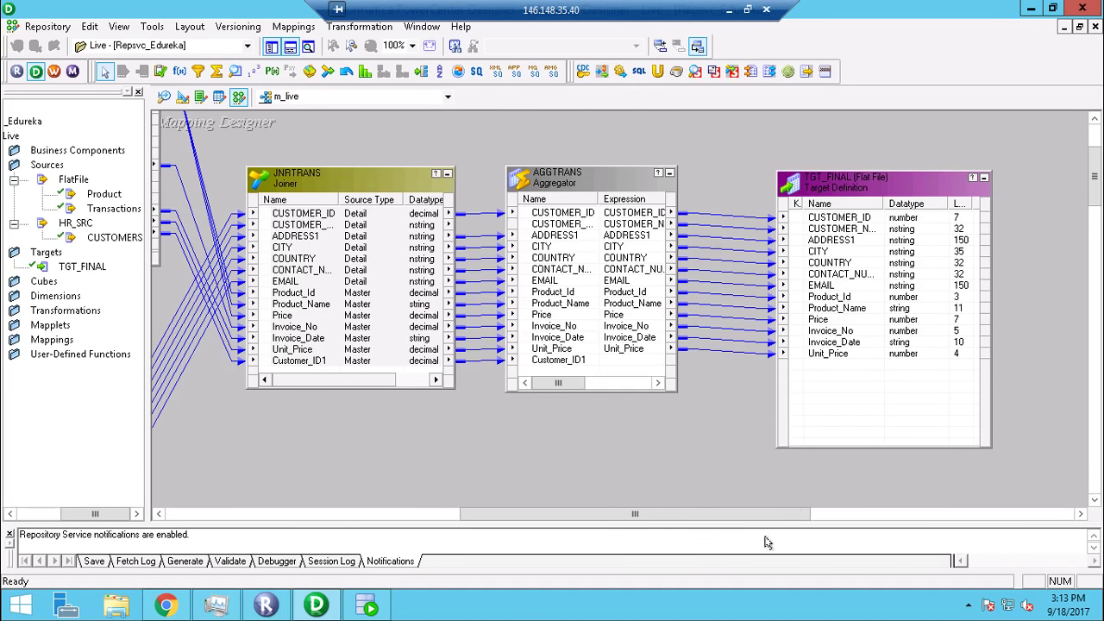
drag(614, 513, 488, 500)
scroll(631, 195, left, 5)
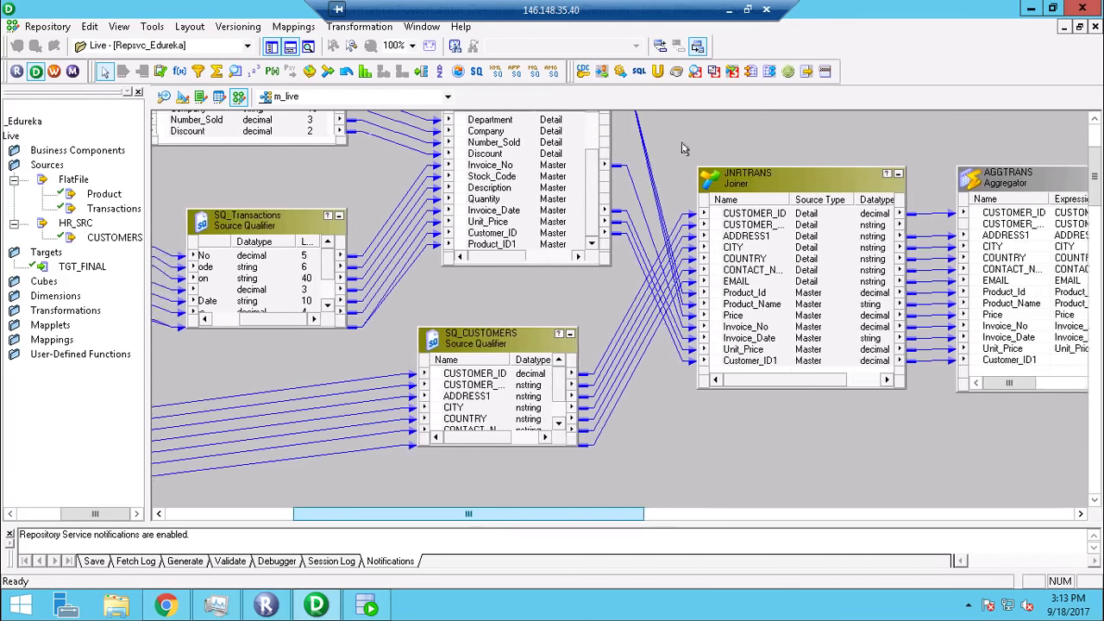
right_click(700, 129)
right_click(607, 163)
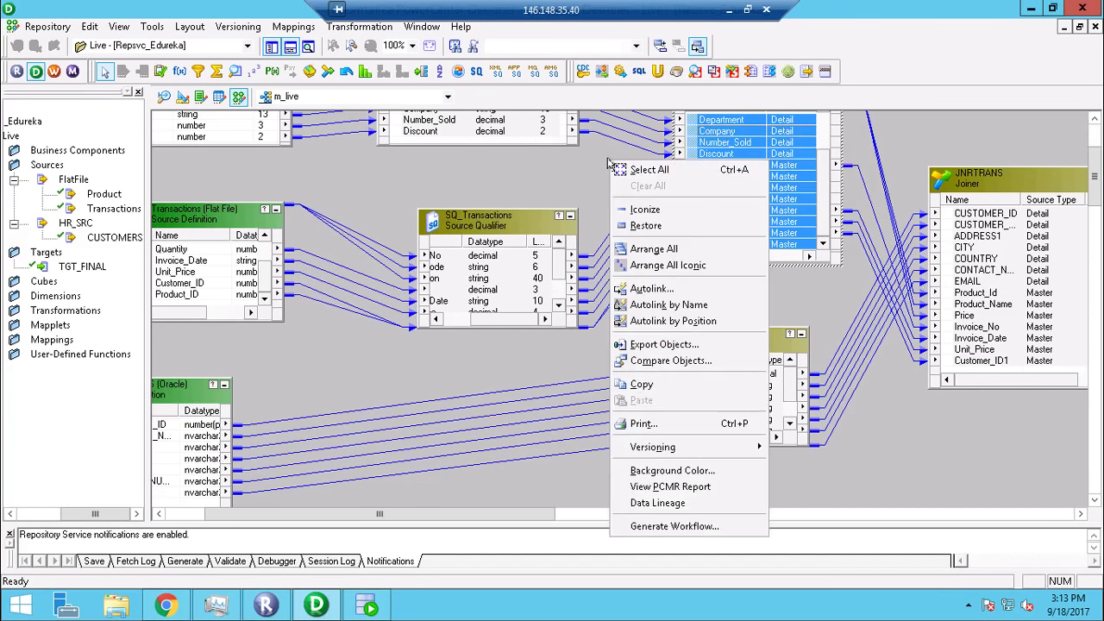
Arrange all m_live objects as icons and enlarge the output log panel.
click(687, 269)
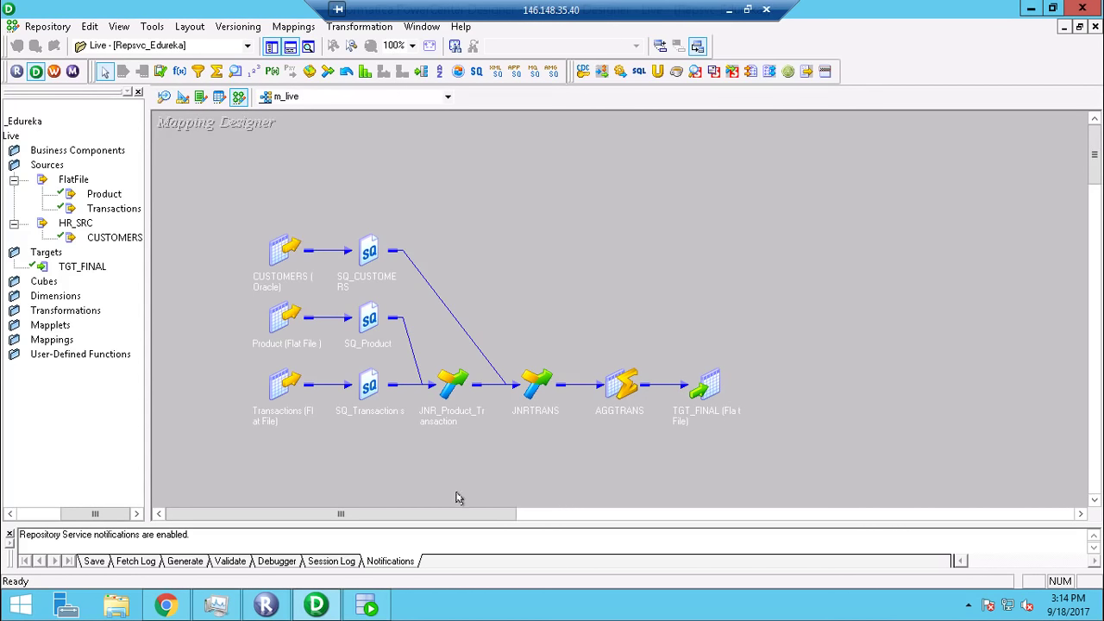
drag(437, 526, 433, 401)
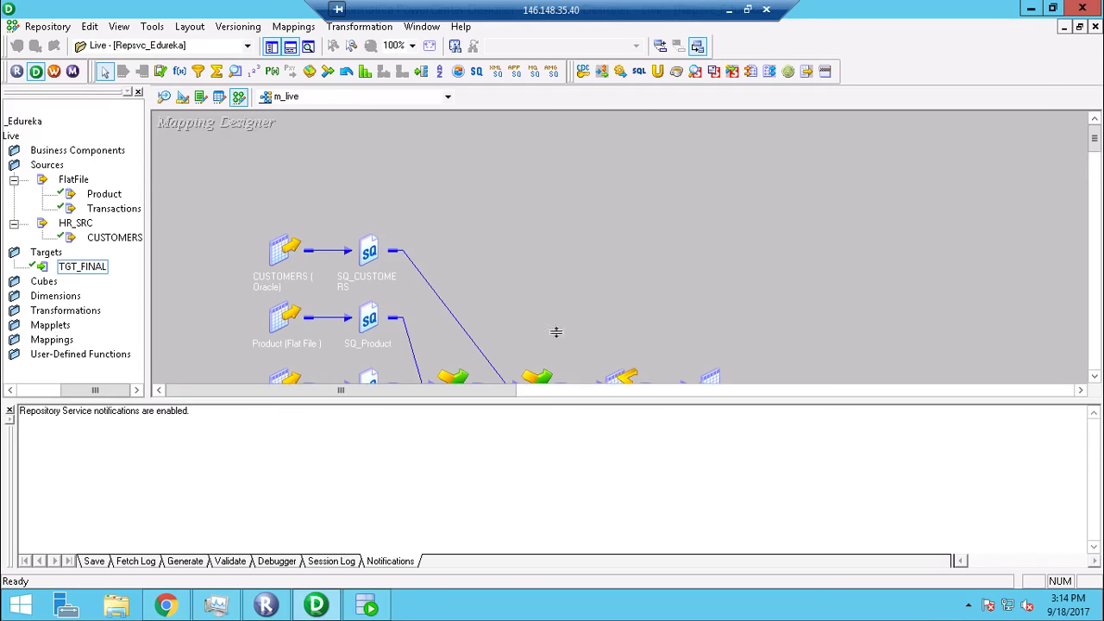
Save m_live with Ctrl+S, read the INVALID CUSTOMER_NAME error, and expand AGGTRANS.
key(ctrl+s)
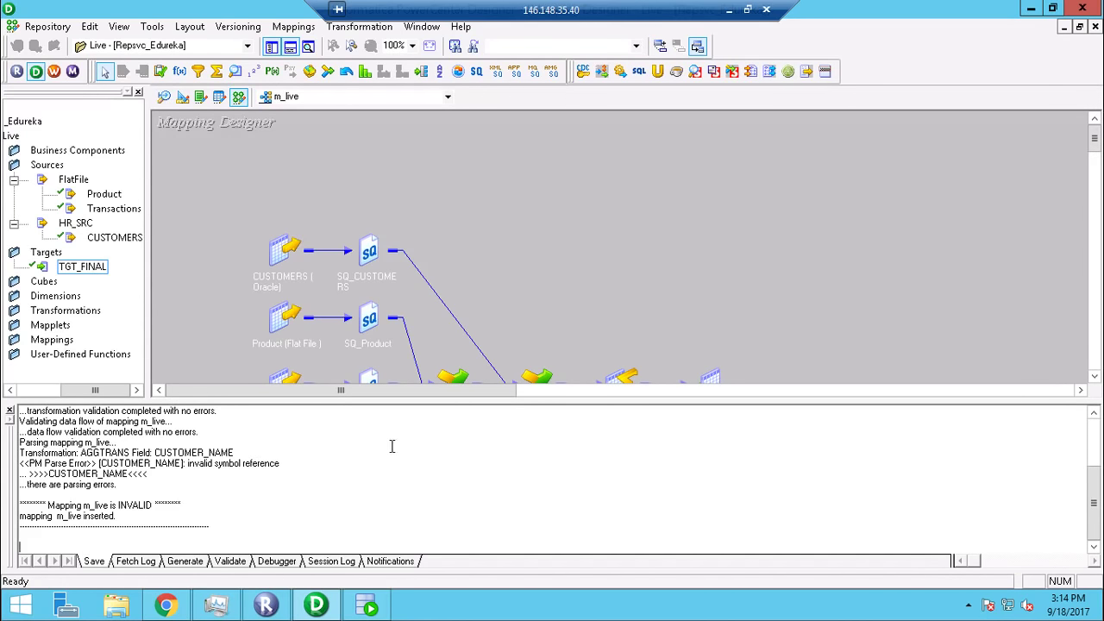
scroll(325, 482, up, 1)
scroll(325, 482, up, 1)
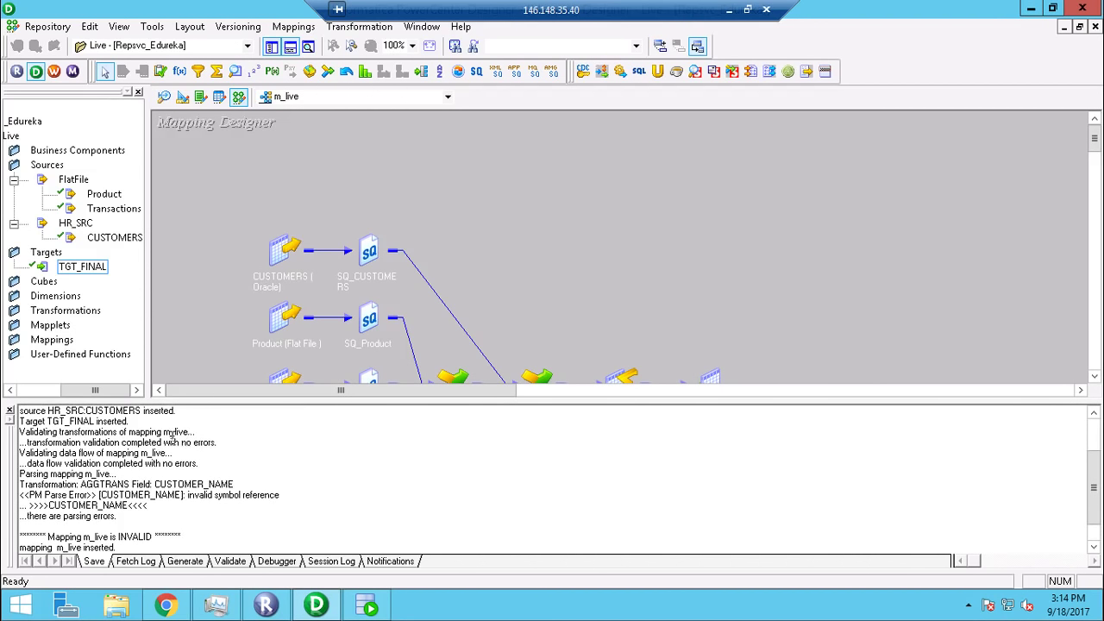
scroll(175, 433, up, 1)
scroll(175, 433, up, 1)
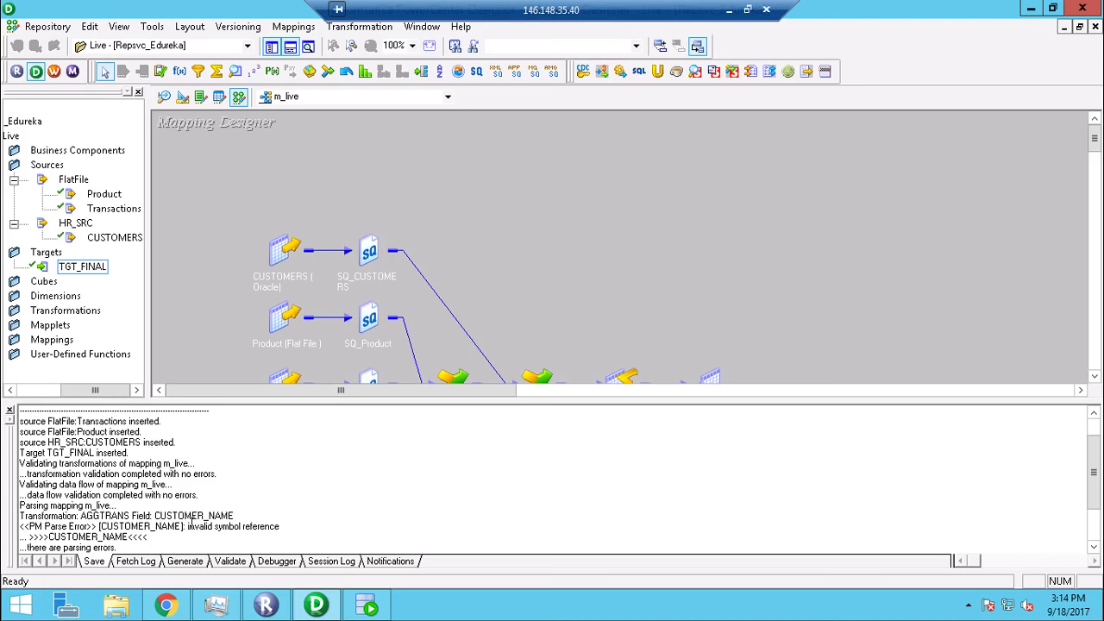
scroll(151, 522, down, 1)
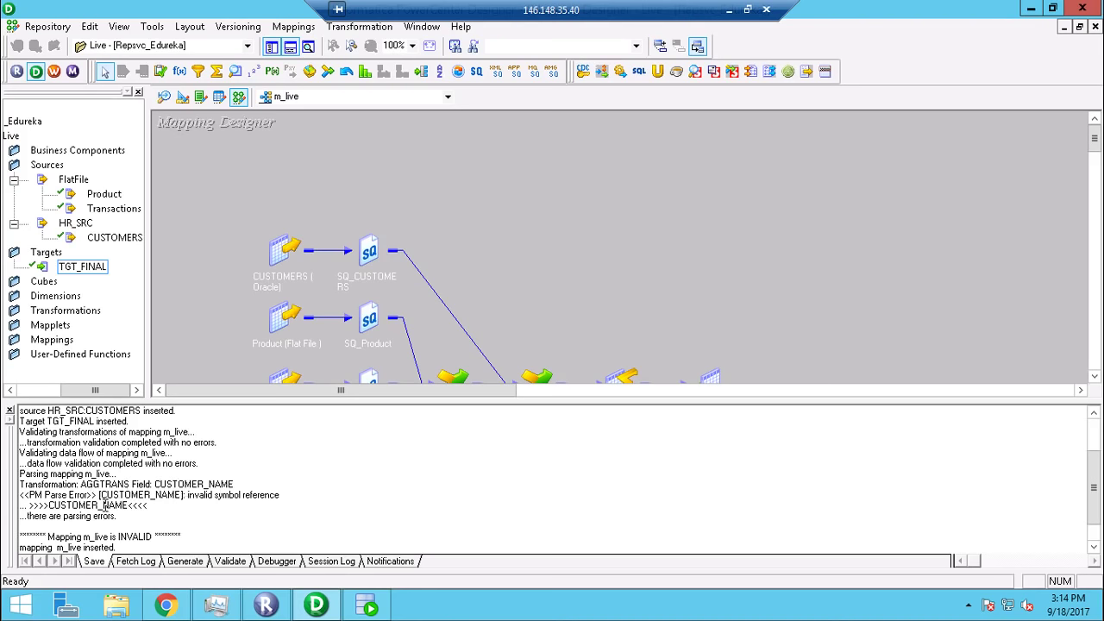
scroll(105, 506, down, 1)
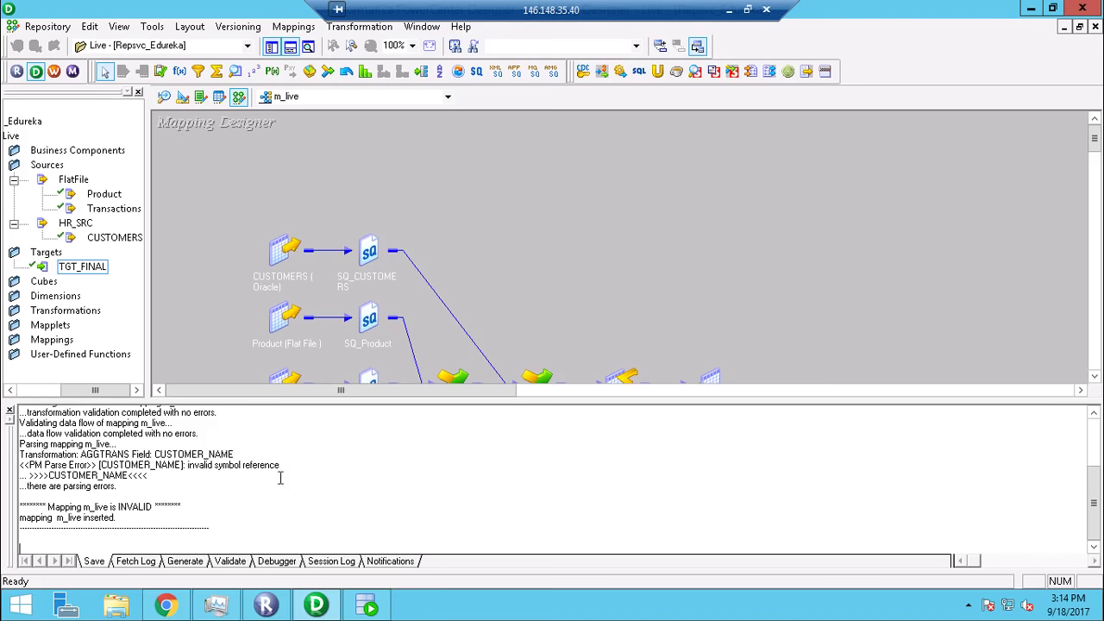
mouse_move(422, 403)
mouse_down()
mouse_move(415, 392)
mouse_move(419, 434)
mouse_up()
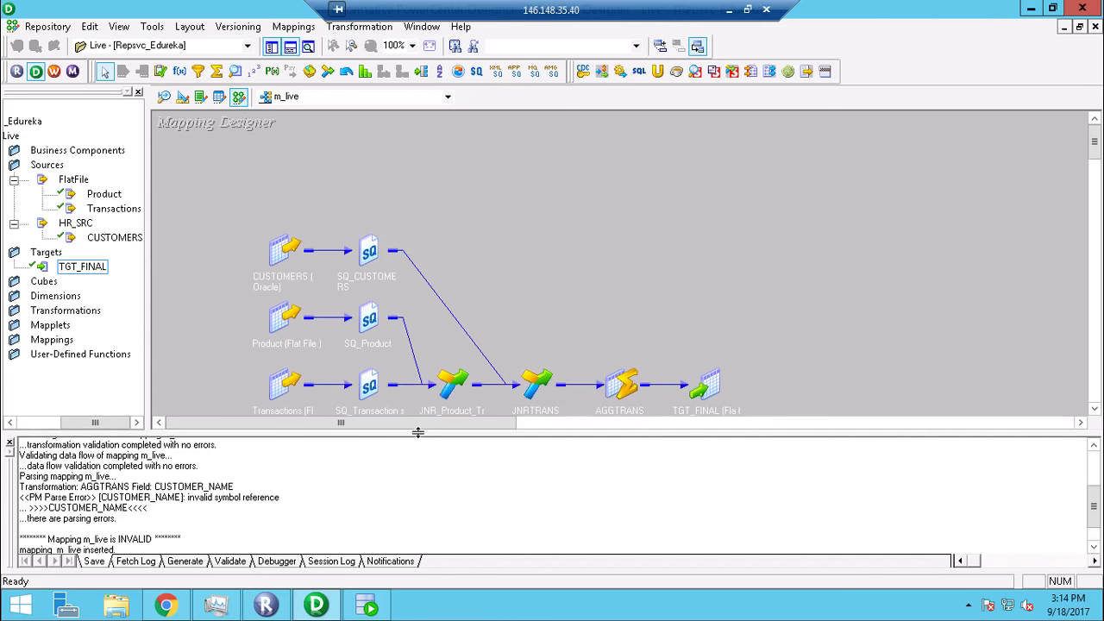
double_click(617, 385)
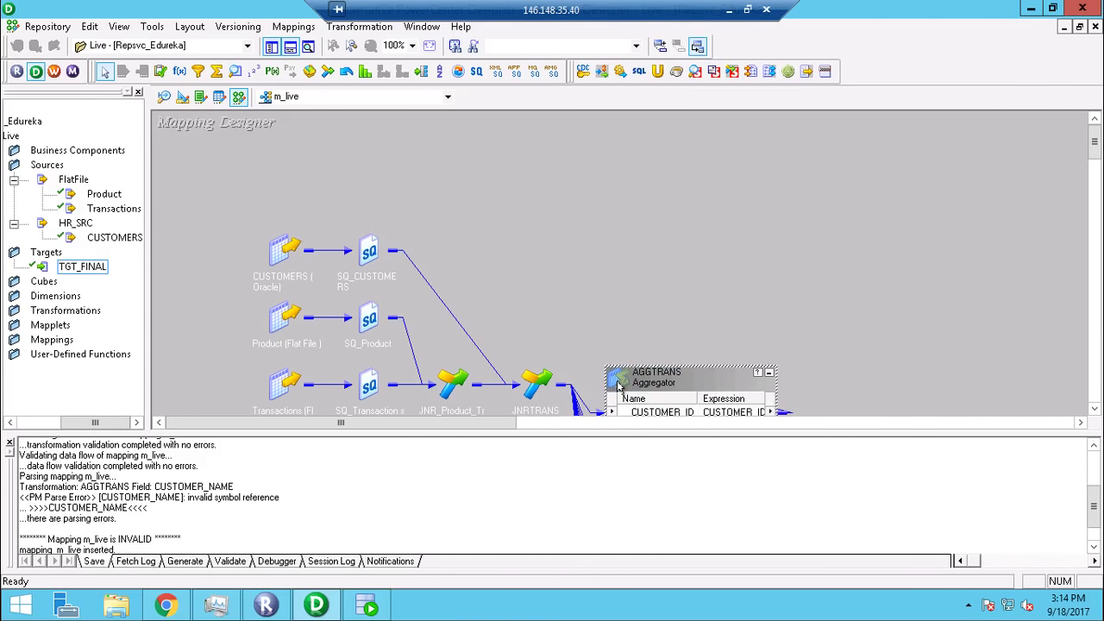
Mark CUSTOMER_NAME as an input port in AGGTRANS and apply the change.
double_click(664, 369)
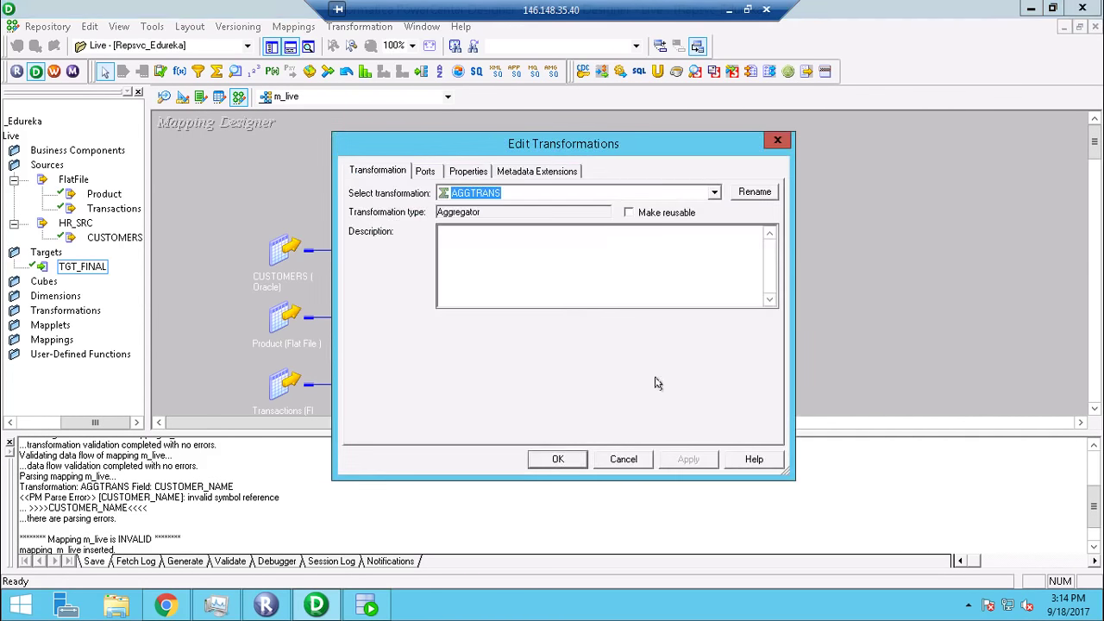
click(437, 171)
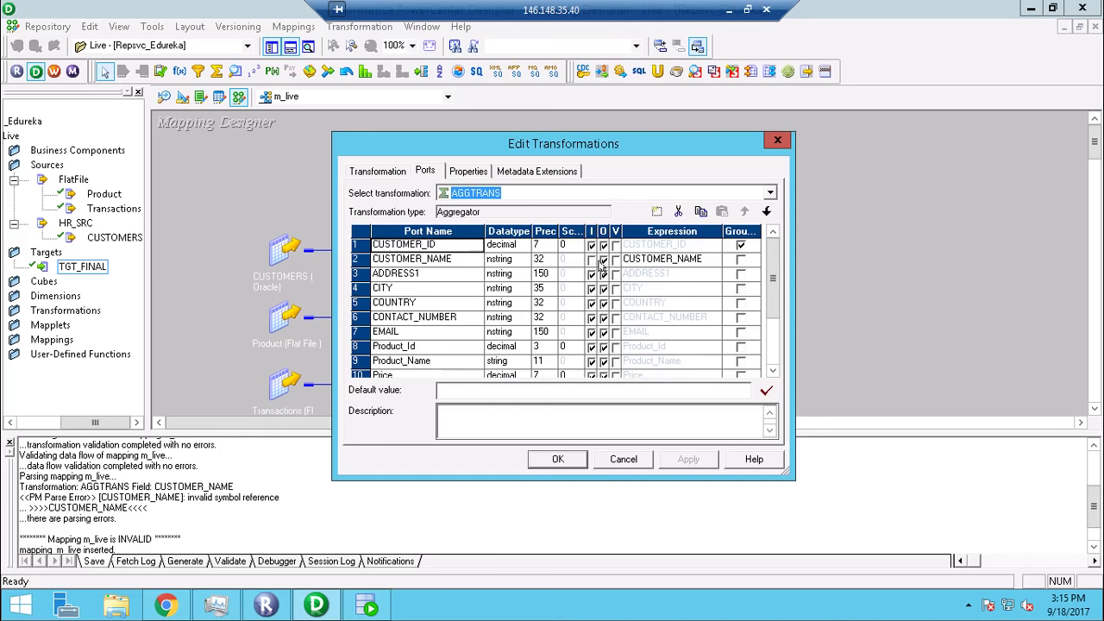
click(592, 260)
click(591, 260)
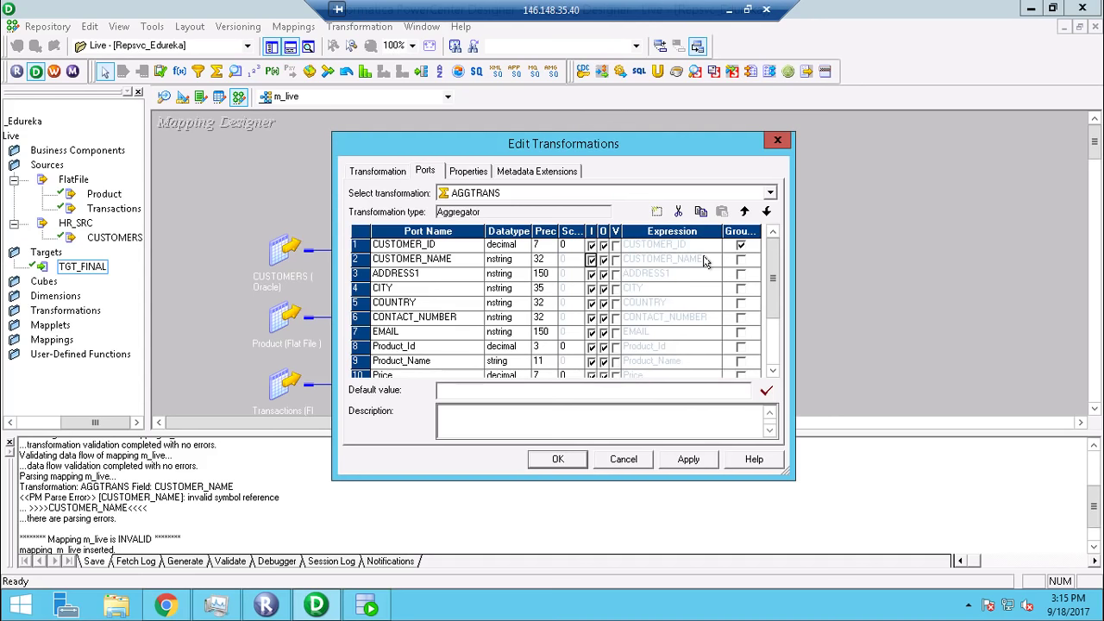
click(688, 460)
click(551, 459)
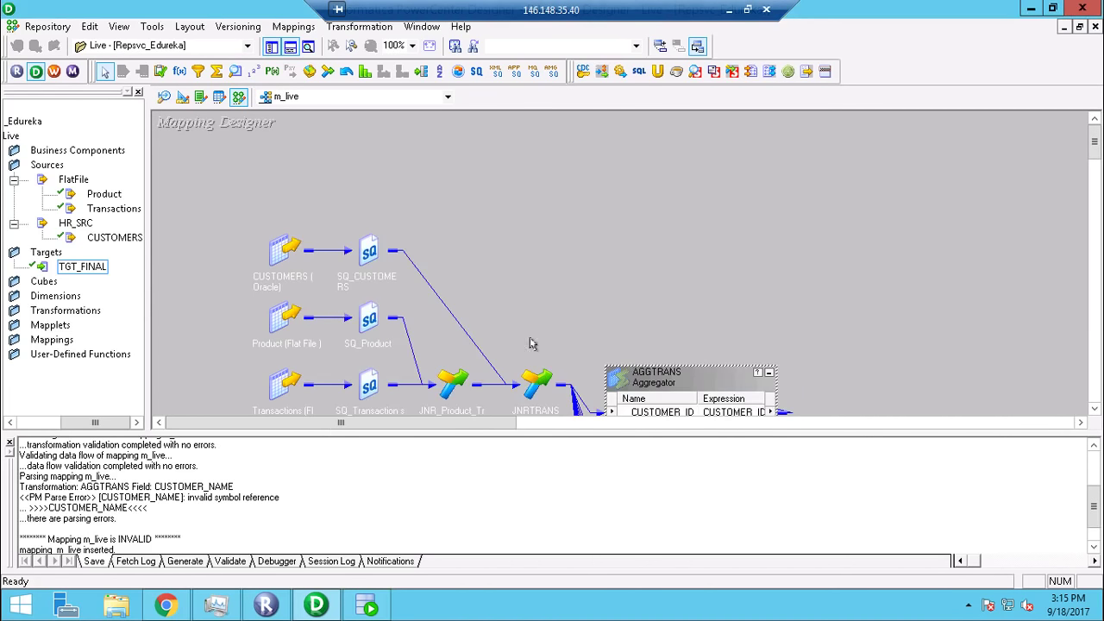
Collapse AGGTRANS back to an icon and switch to another application.
right_click(544, 269)
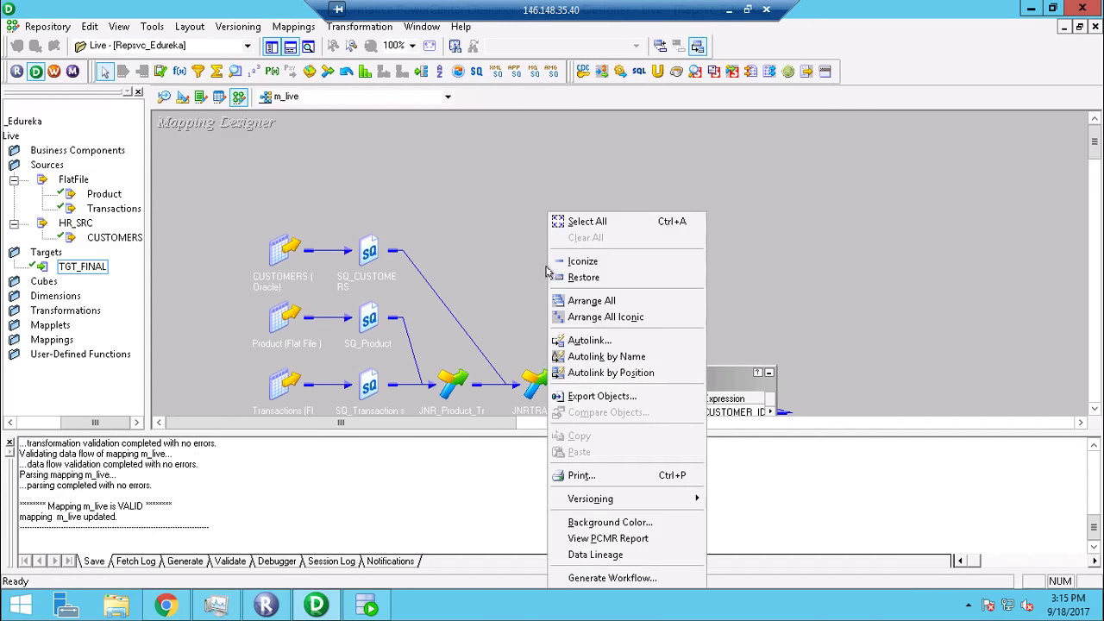
click(122, 507)
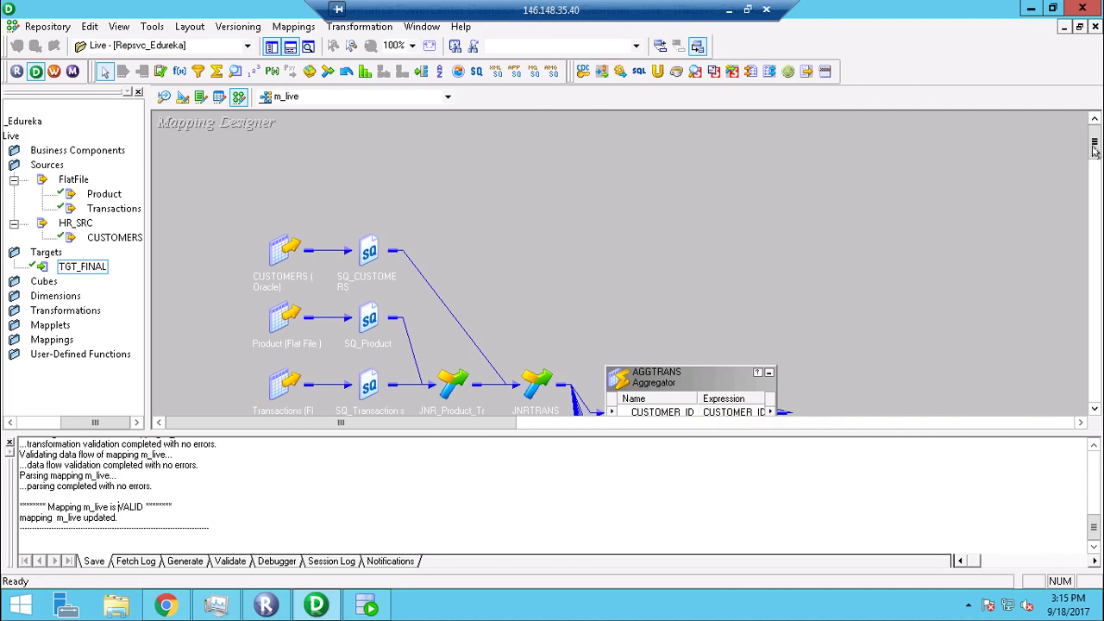
mouse_move(1093, 179)
mouse_down()
mouse_move(1096, 153)
mouse_move(1095, 169)
mouse_up()
double_click(683, 164)
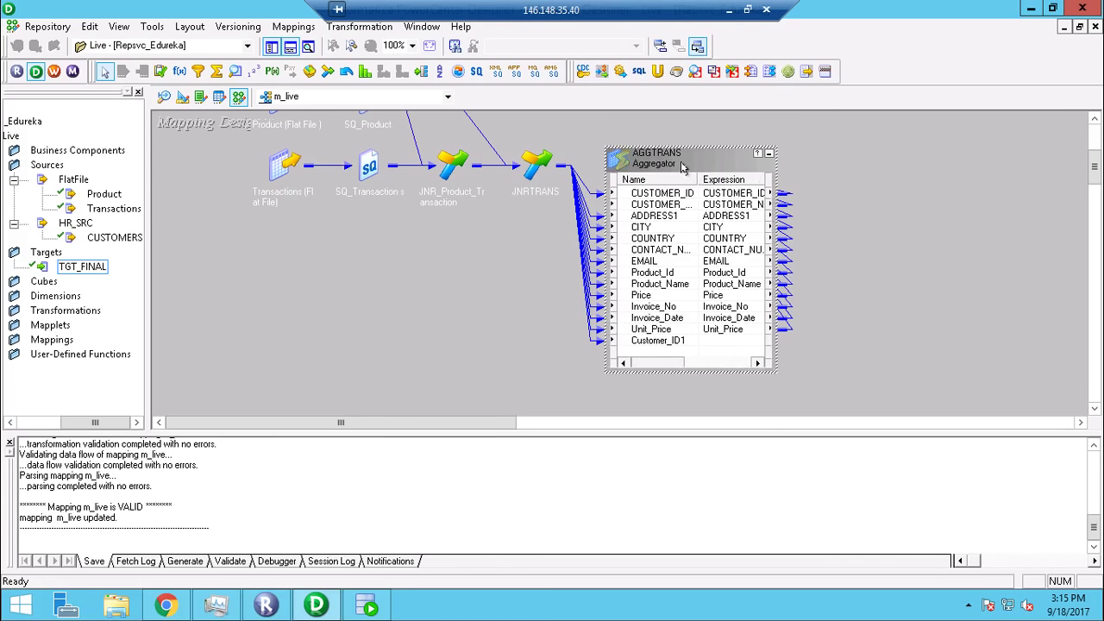
click(625, 460)
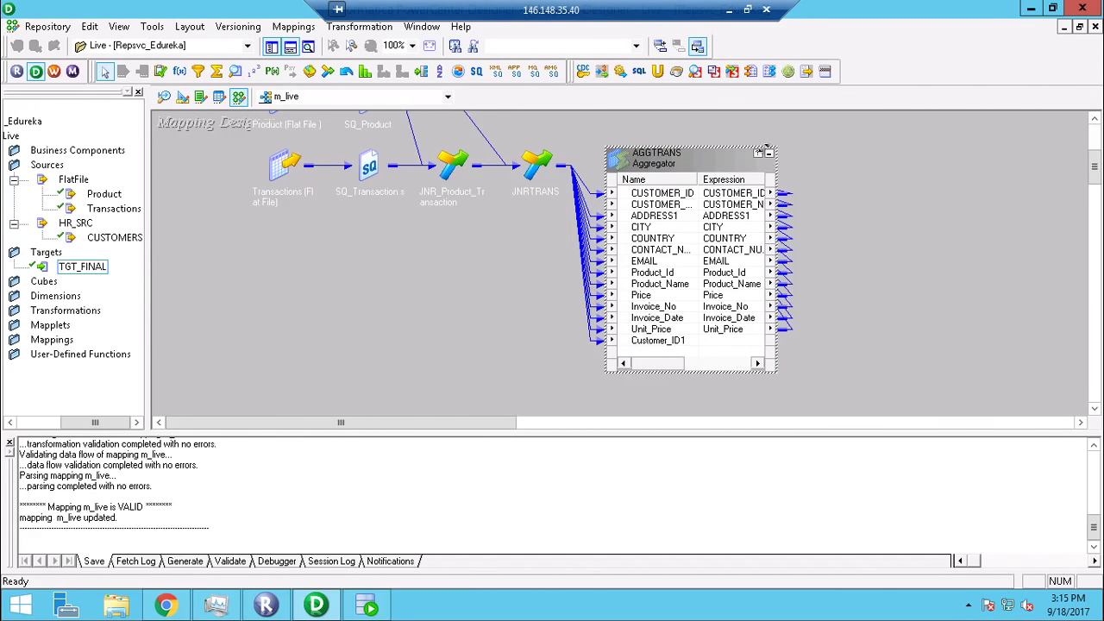
click(767, 153)
key(alt+Tab)
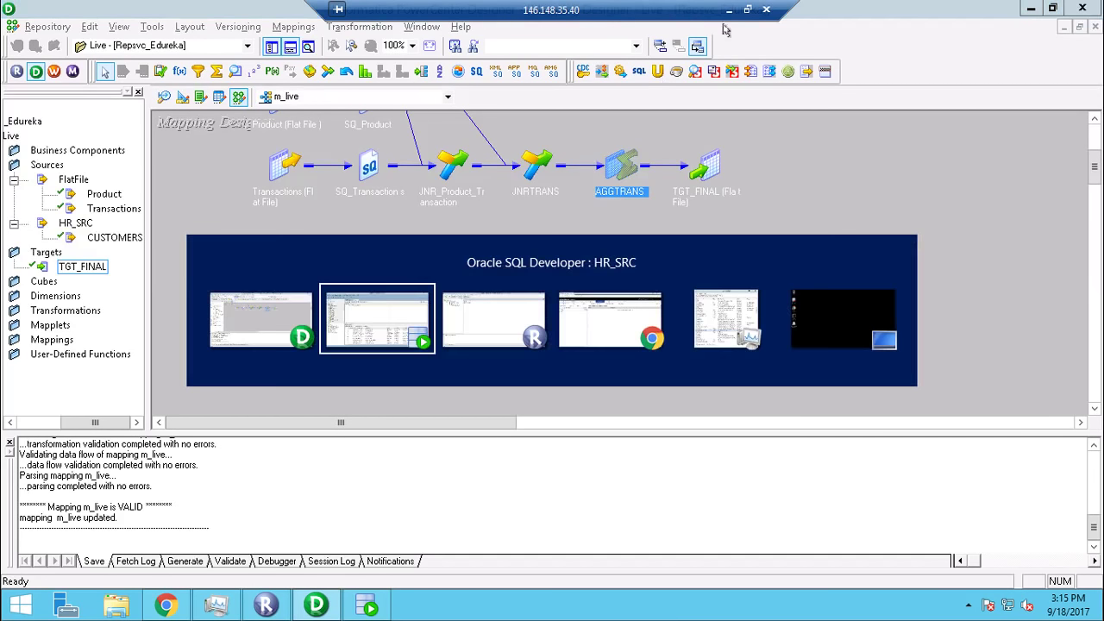
Return from PowerPoint to Designer and launch the Workflow Manager.
key(alt+Tab)
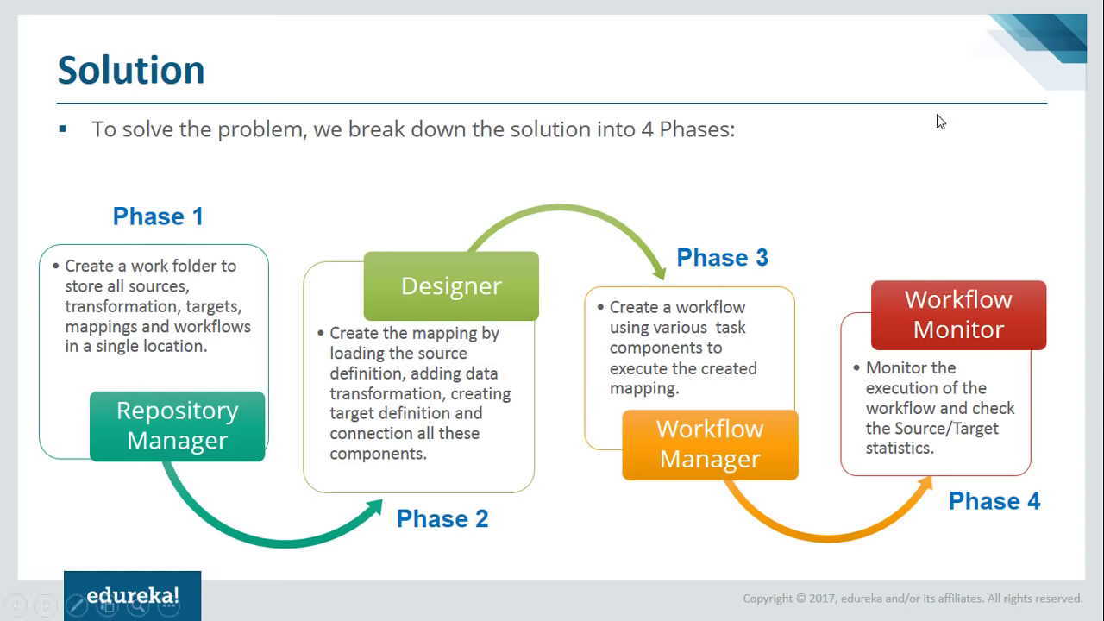
key(alt+Tab)
key(alt+Tab)
key(alt+Tab)
key(alt+Tab)
key(alt+Tab)
key(alt+Tab)
key(alt+Tab)
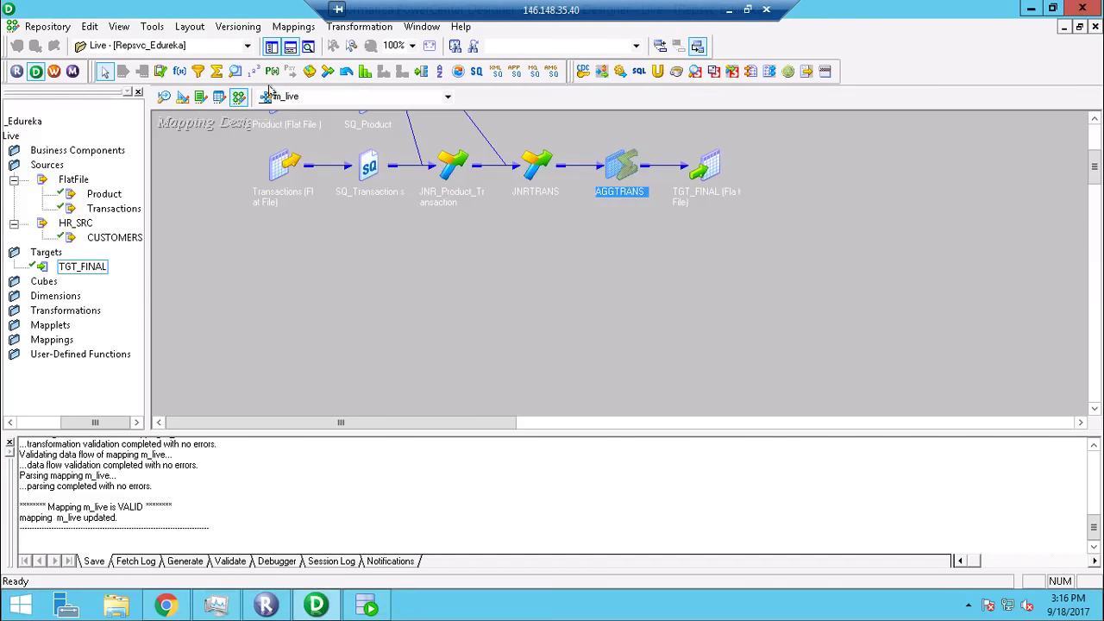
click(54, 72)
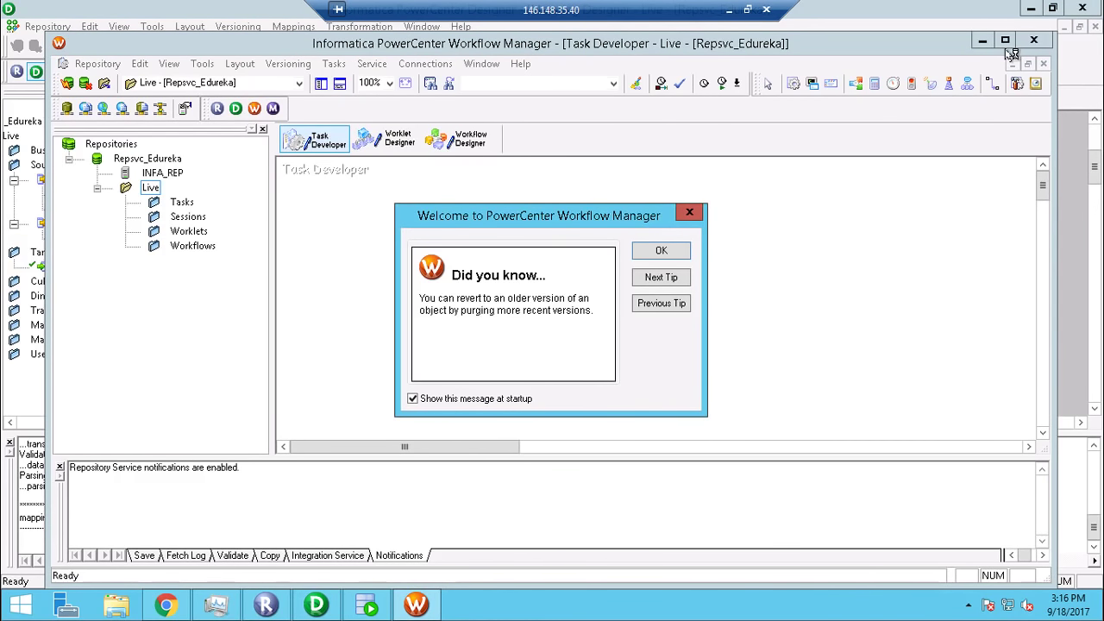
Dismiss the Workflow Manager tip, minimize it, and open AGGTRANS's properties in Designer.
click(674, 251)
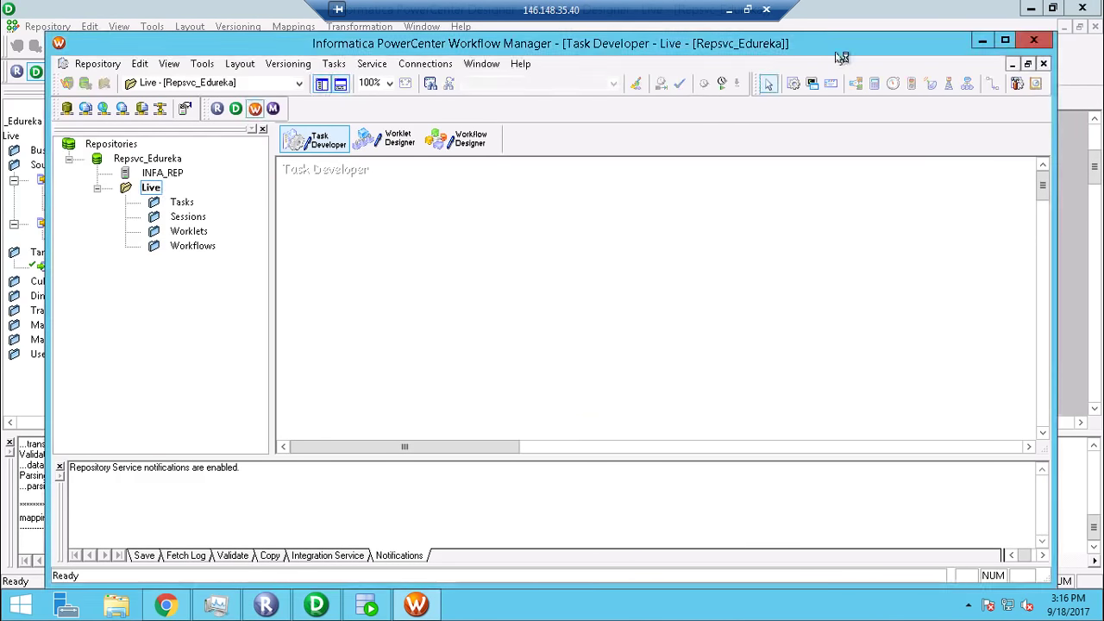
click(981, 39)
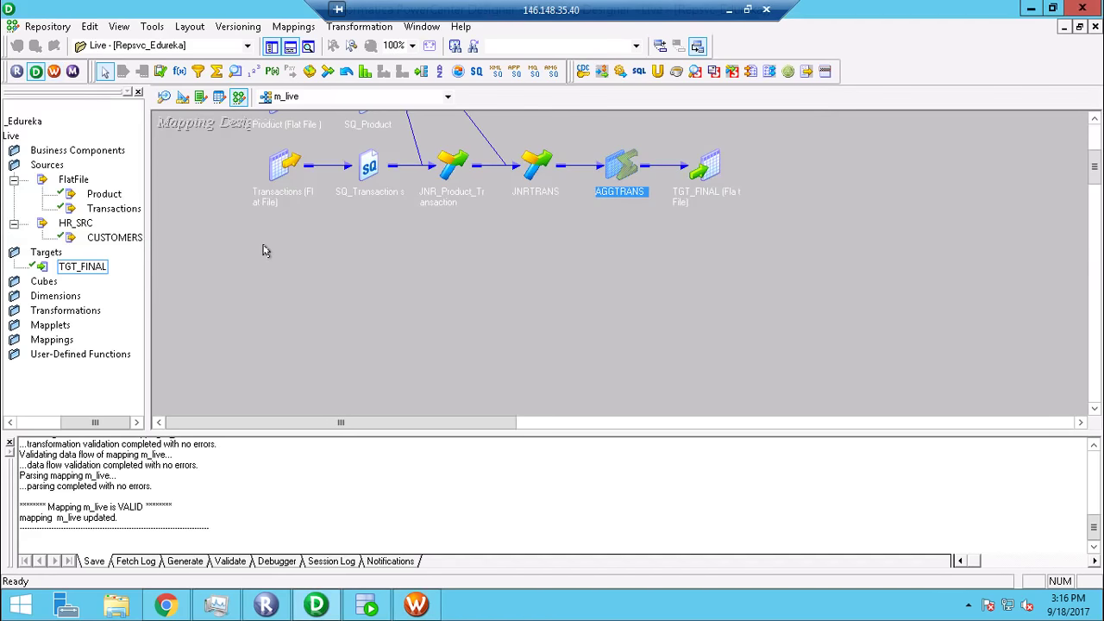
scroll(342, 258, up, 1)
scroll(445, 287, up, 1)
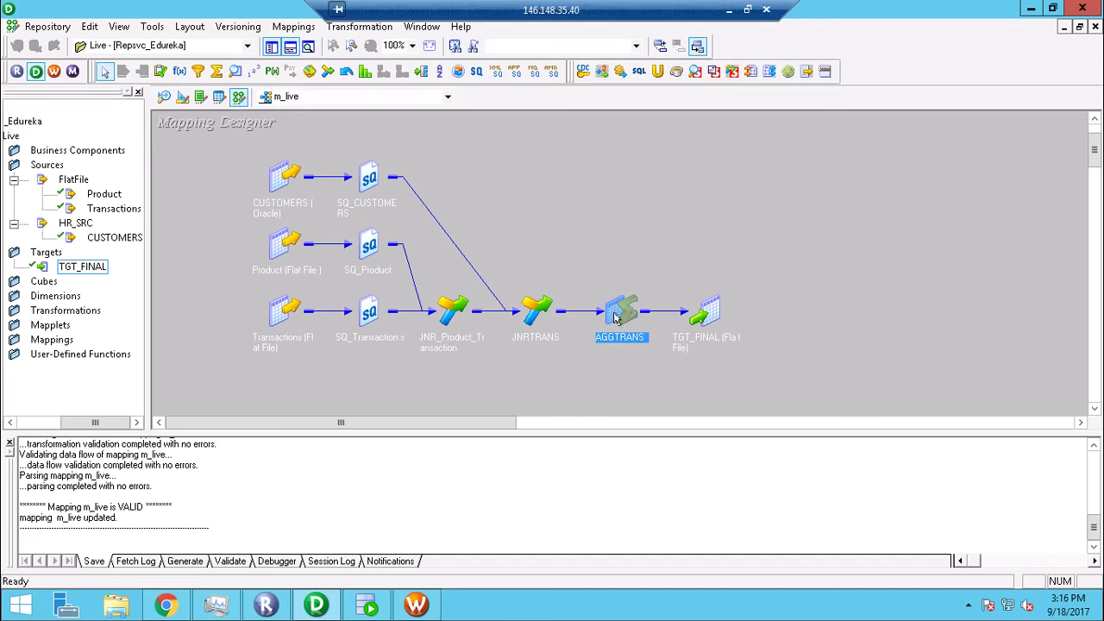
double_click(616, 319)
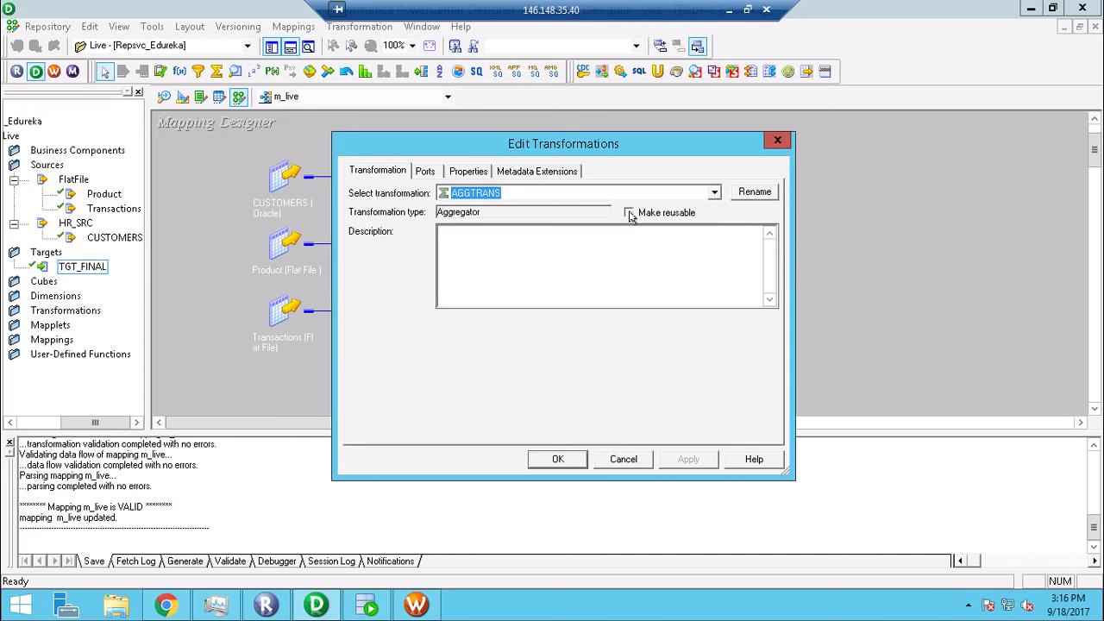
Close AGGTRANS's settings unchanged, expand it to show its ports, and cancel the Filter tool.
click(622, 460)
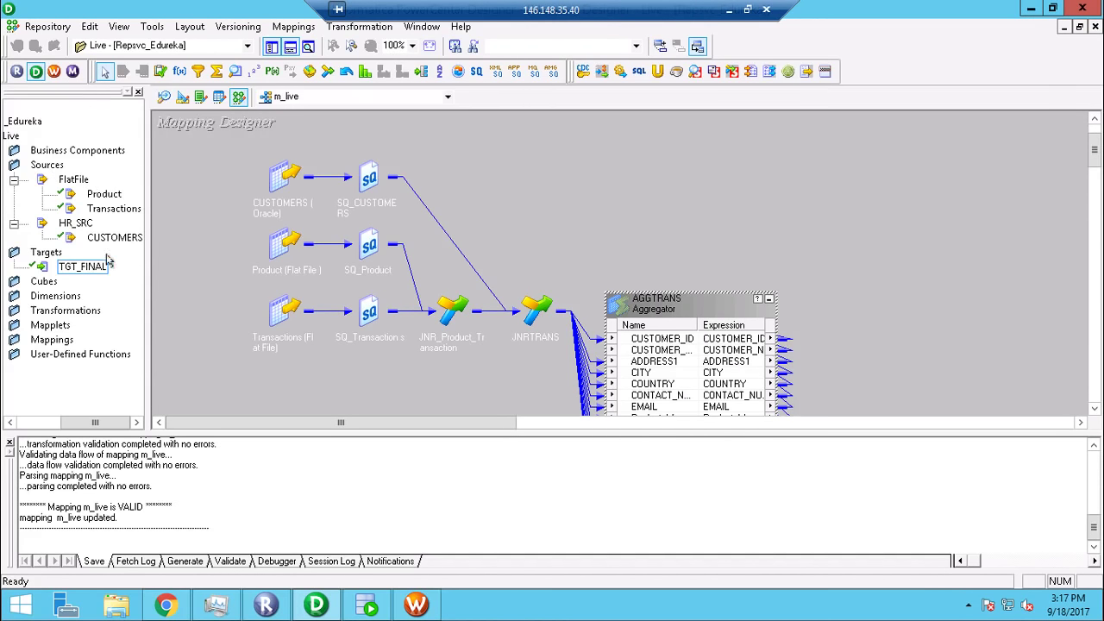
drag(82, 266, 56, 317)
click(198, 71)
key(Escape)
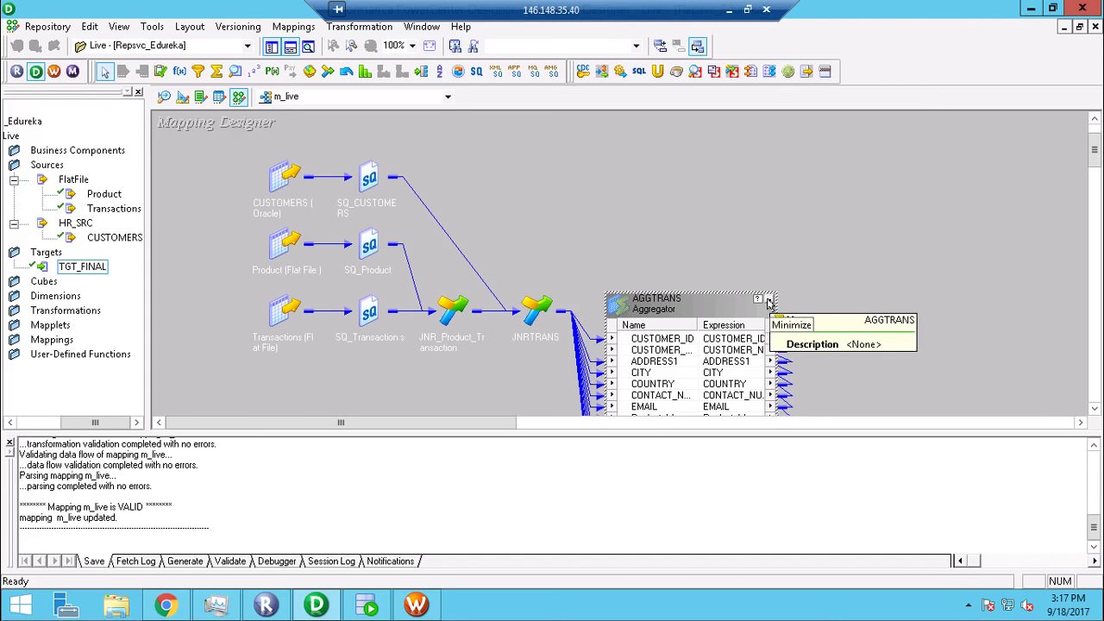
click(218, 97)
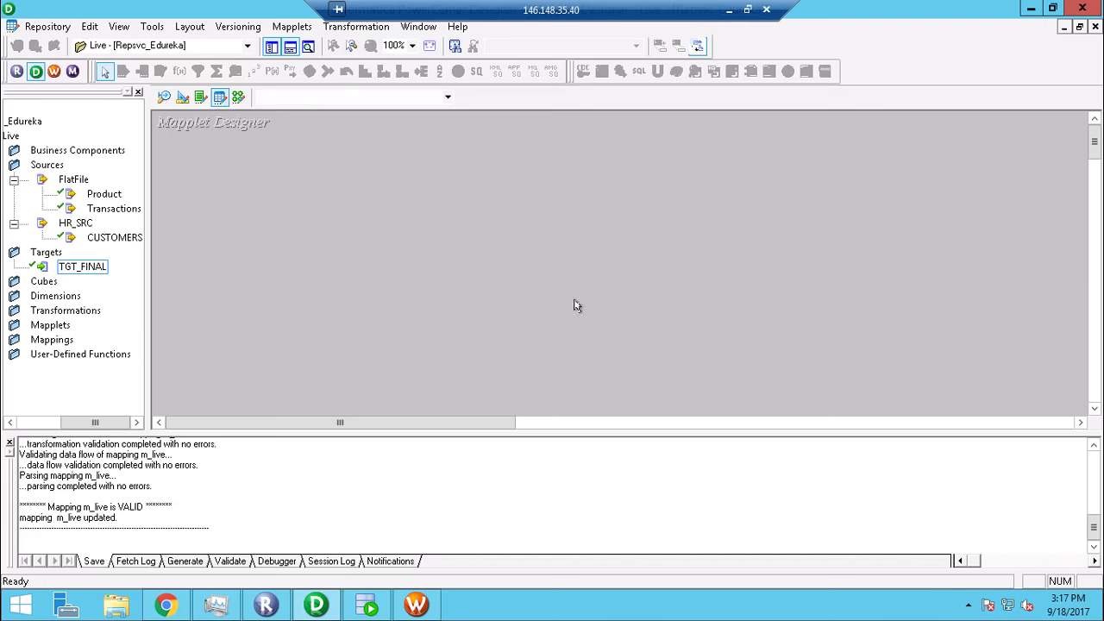
Glance at the Transformation Developer, then return to Workflow Manager's Task Developer.
click(199, 99)
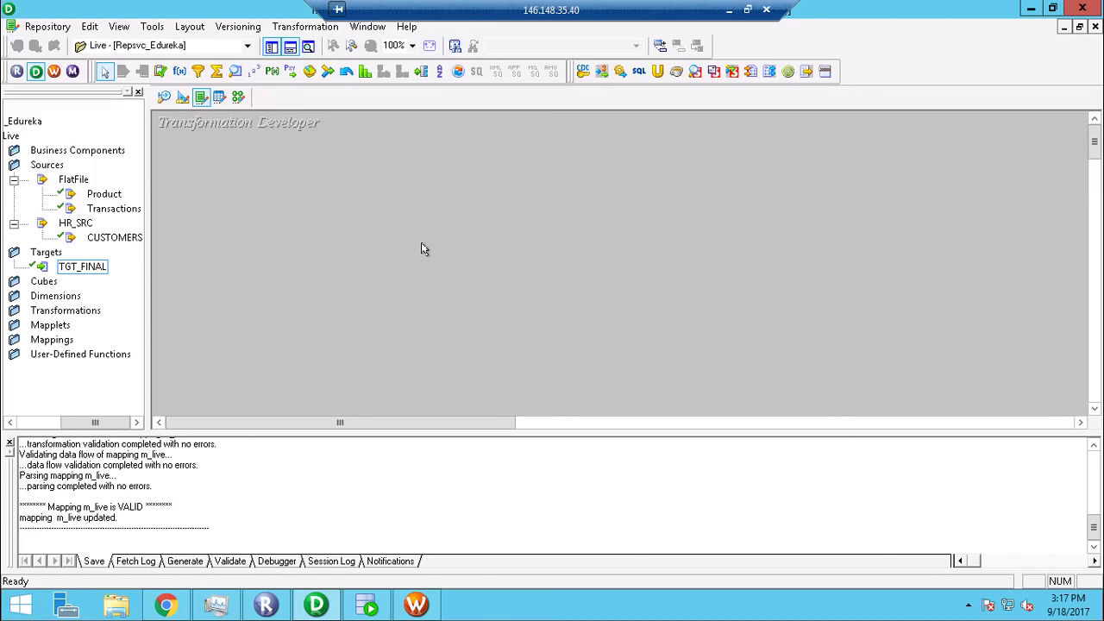
click(417, 606)
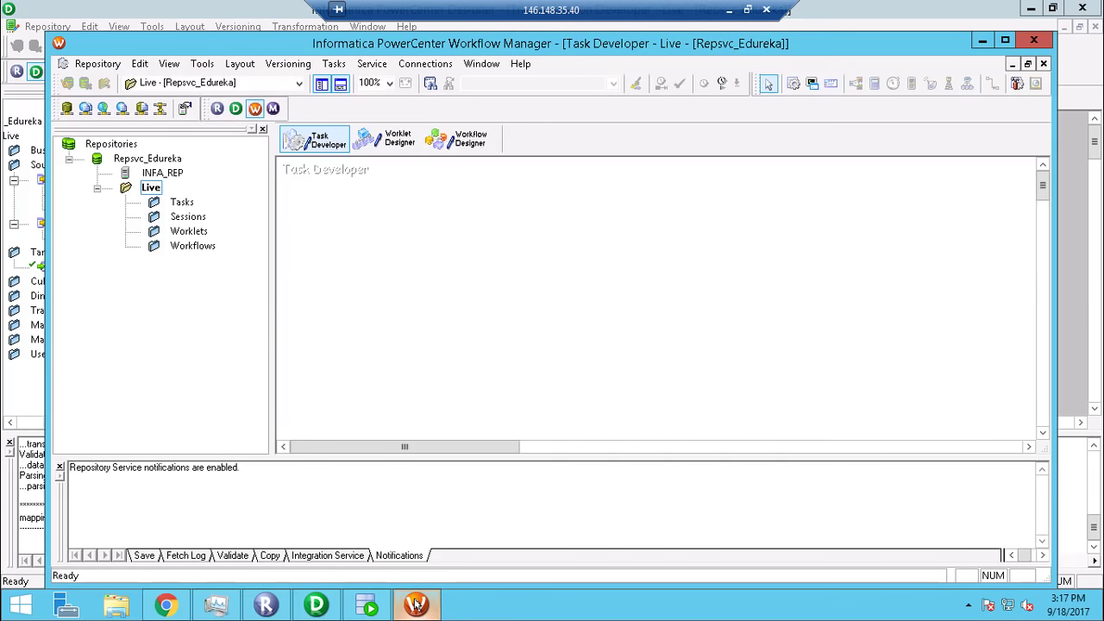
Create a new workflow named wf_m_live in the maximized Workflow Designer.
double_click(616, 45)
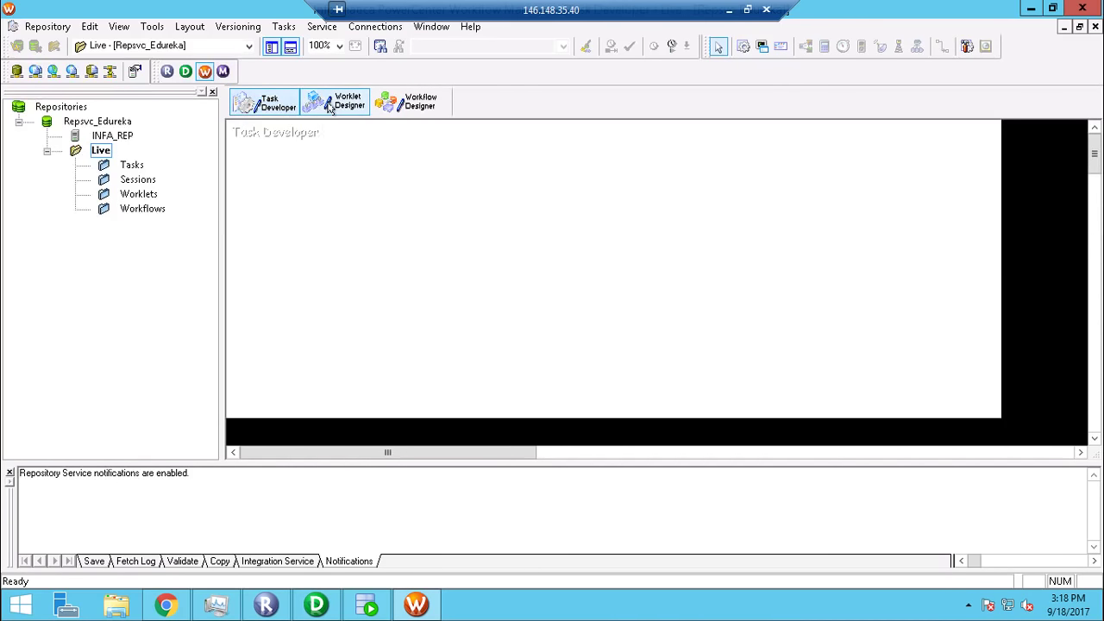
click(408, 105)
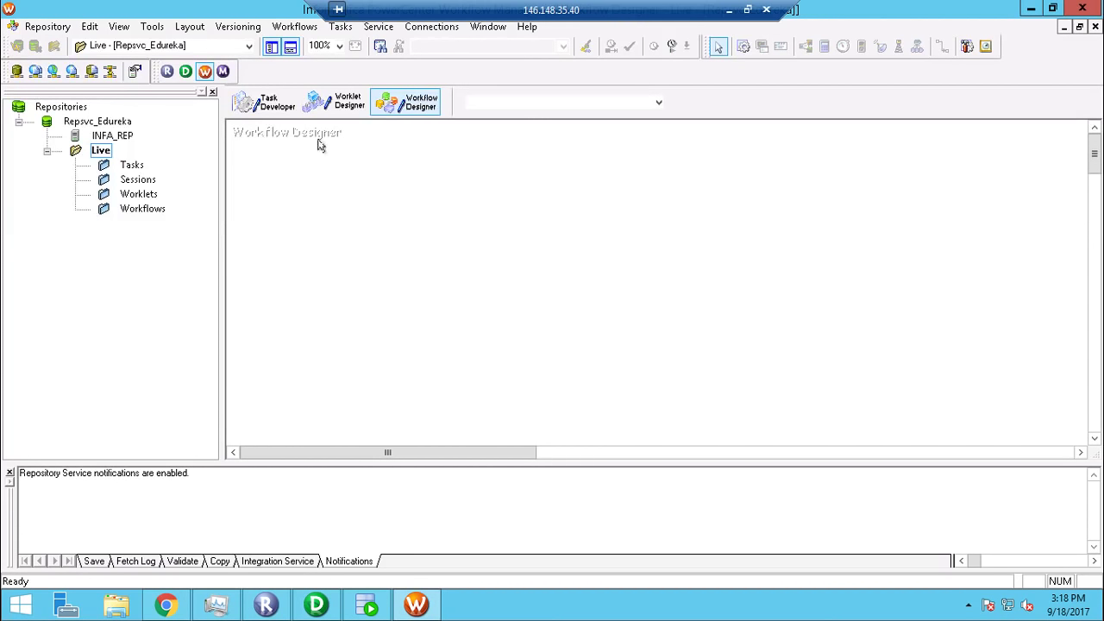
click(295, 27)
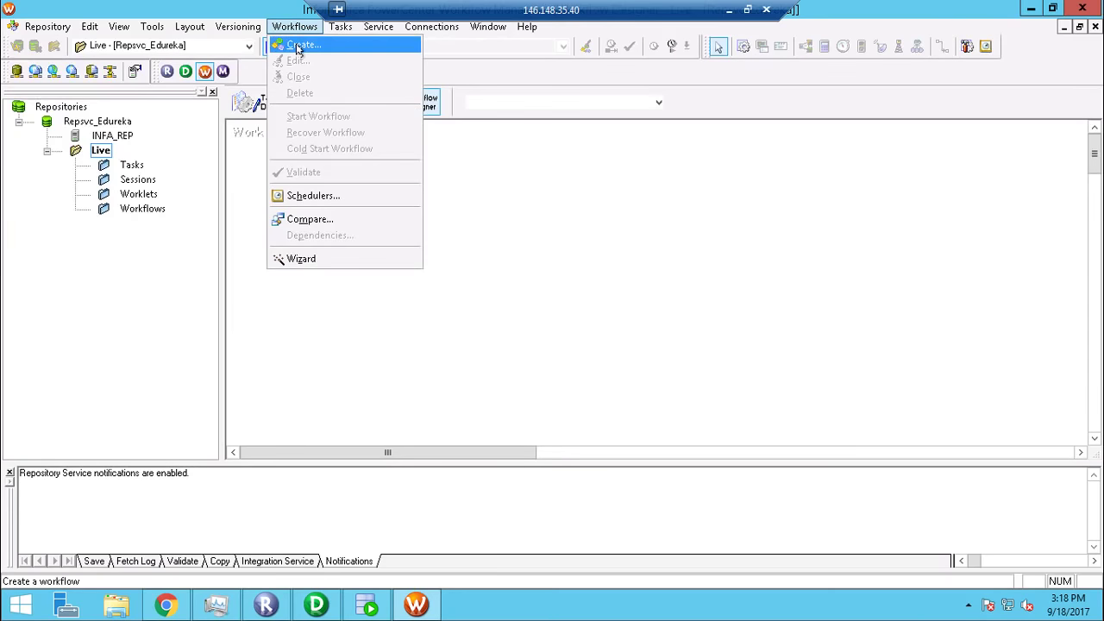
click(298, 48)
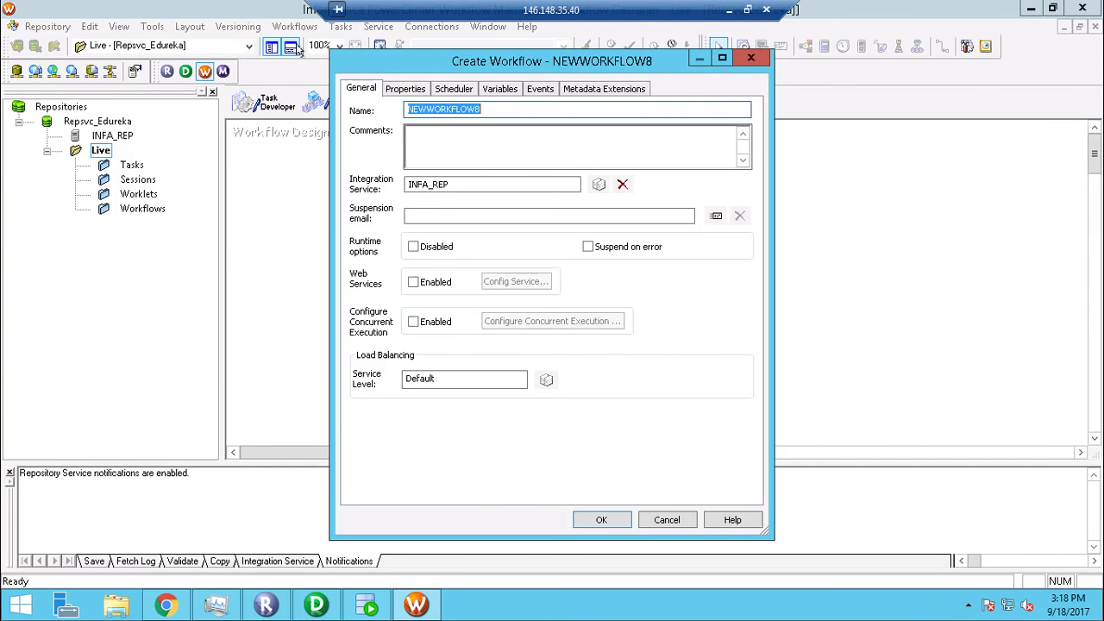
text(w)
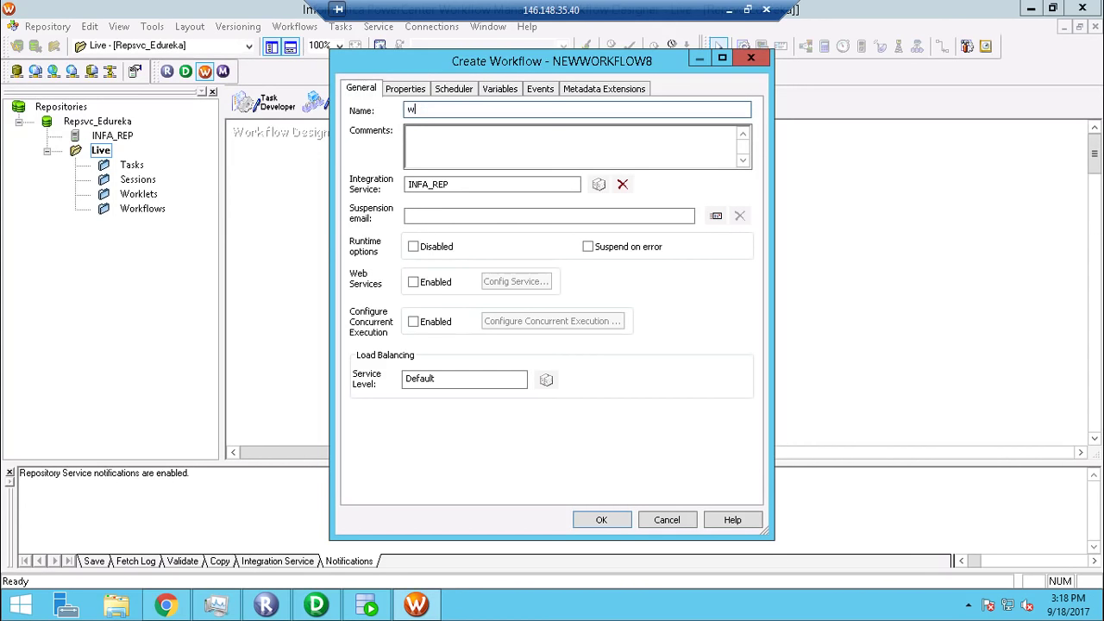
text(f_m_live)
click(619, 522)
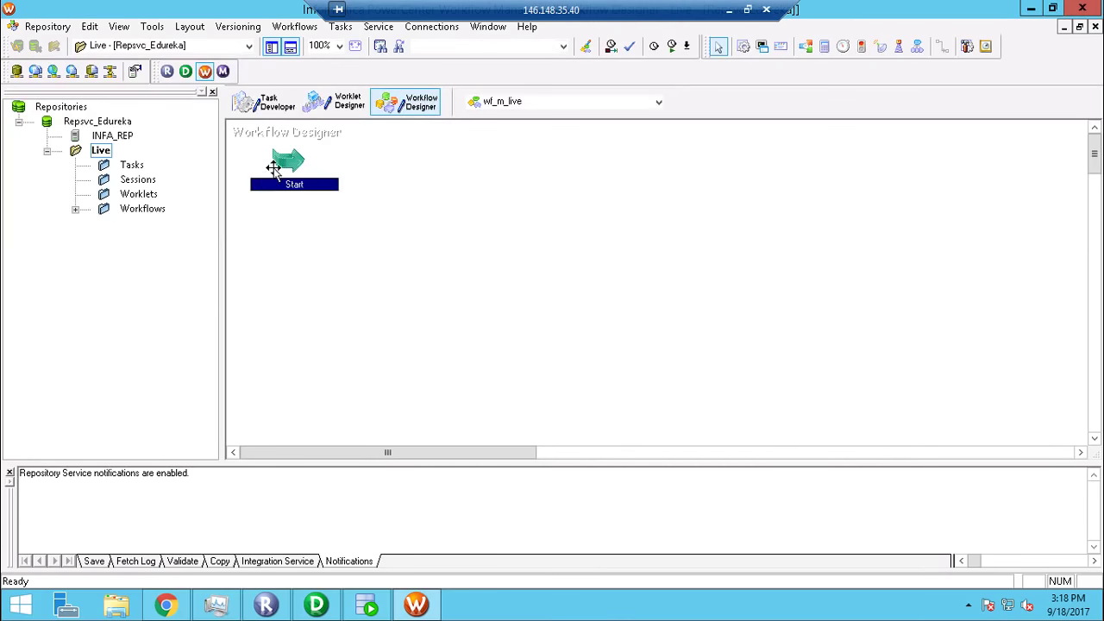
Drag wf_m_live's Start task lower and to the right on the canvas.
drag(283, 161, 310, 220)
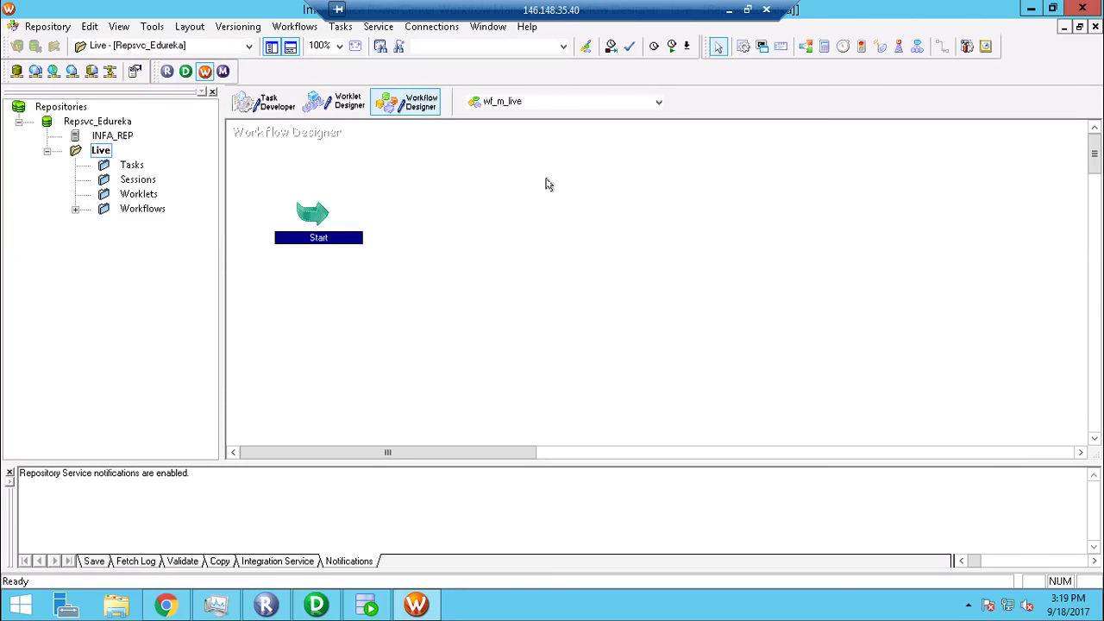
Place a new session task on the canvas using the m_live mapping.
click(744, 45)
click(504, 223)
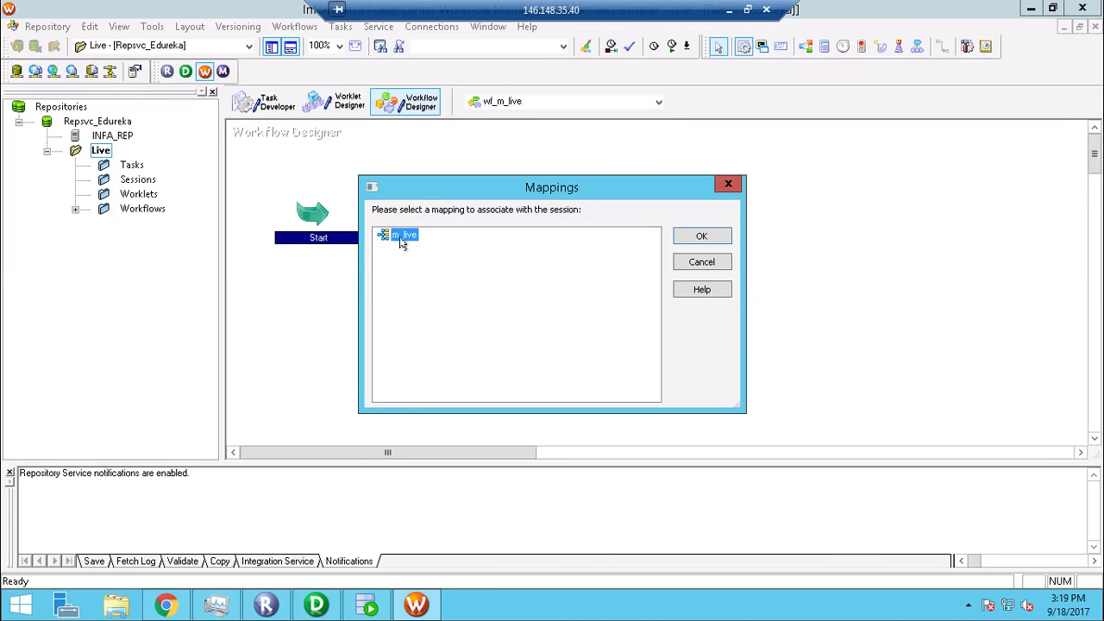
click(691, 244)
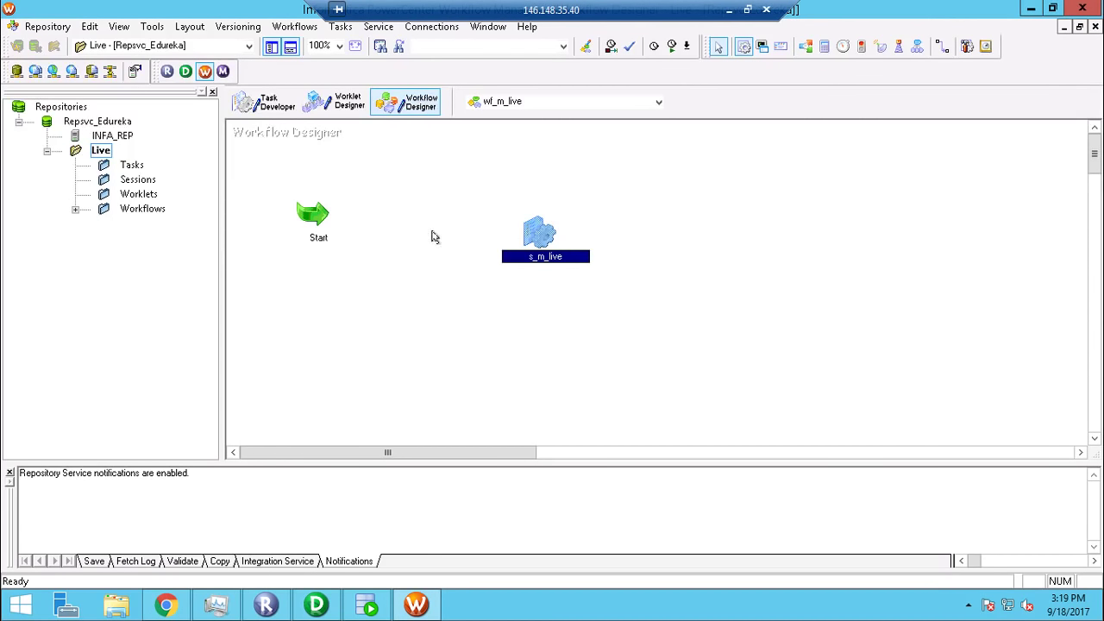
Position s_m_live beside Start, link Start to it, and open the session's properties.
drag(534, 229, 482, 209)
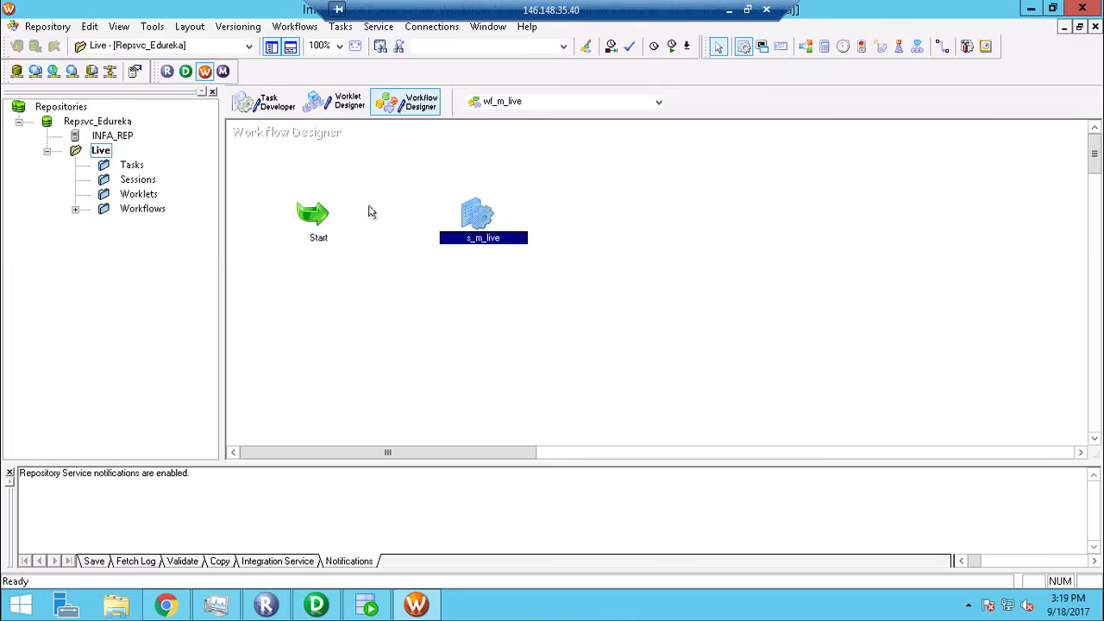
click(943, 46)
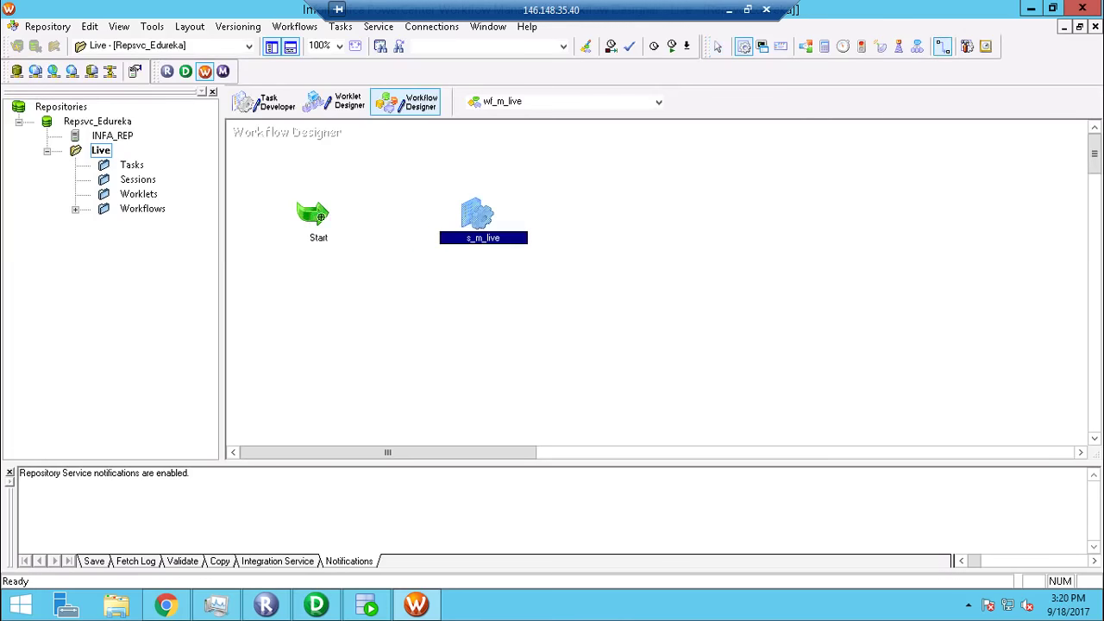
drag(316, 216, 467, 215)
key(Escape)
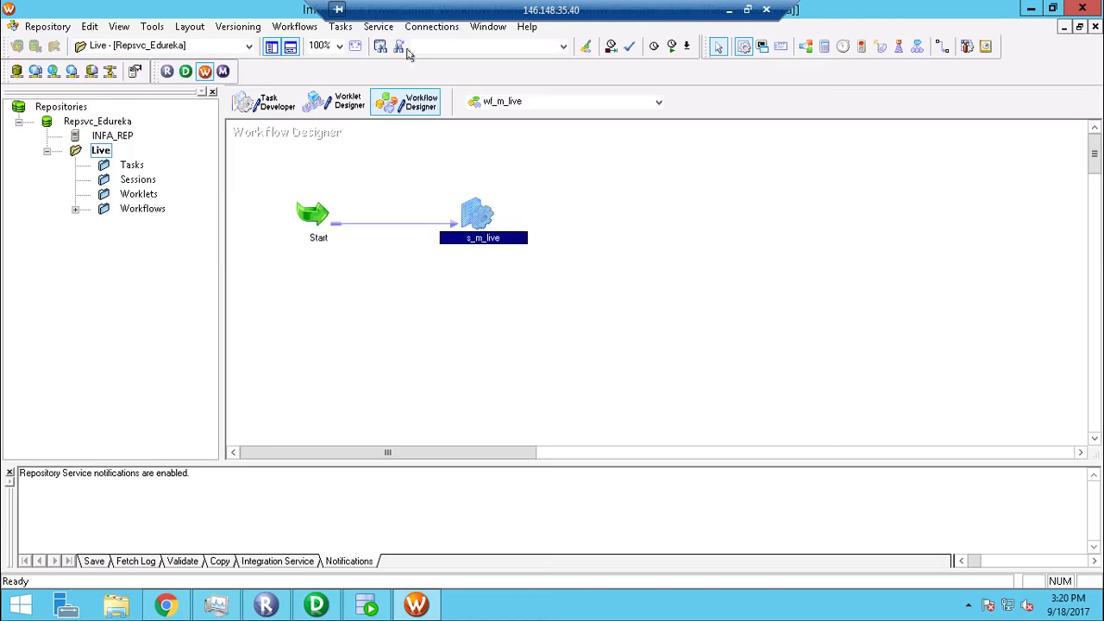
click(339, 10)
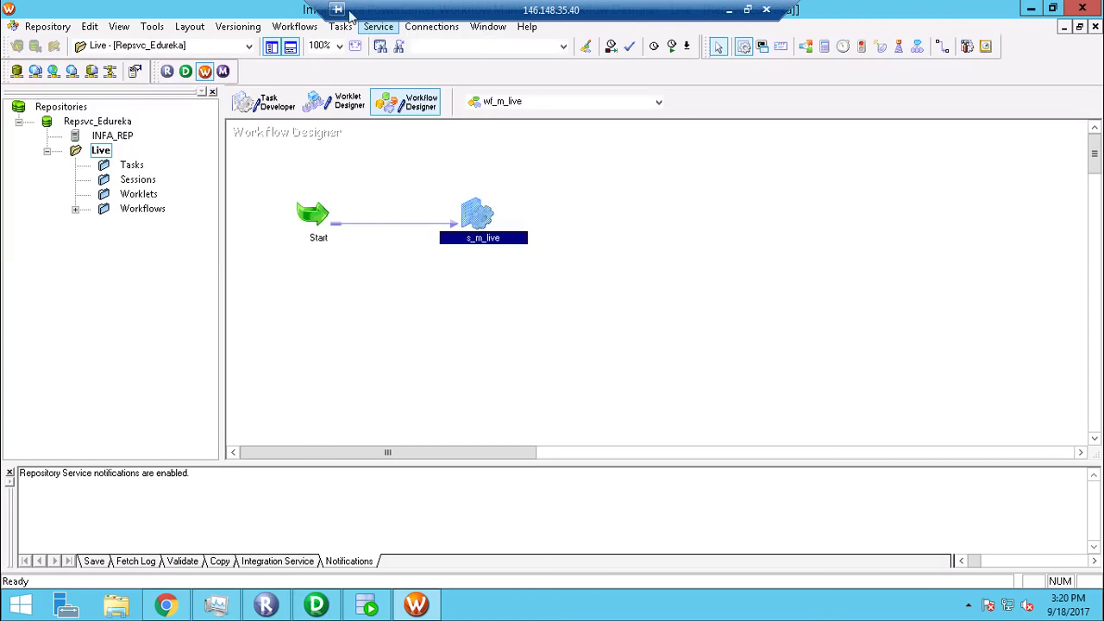
double_click(473, 216)
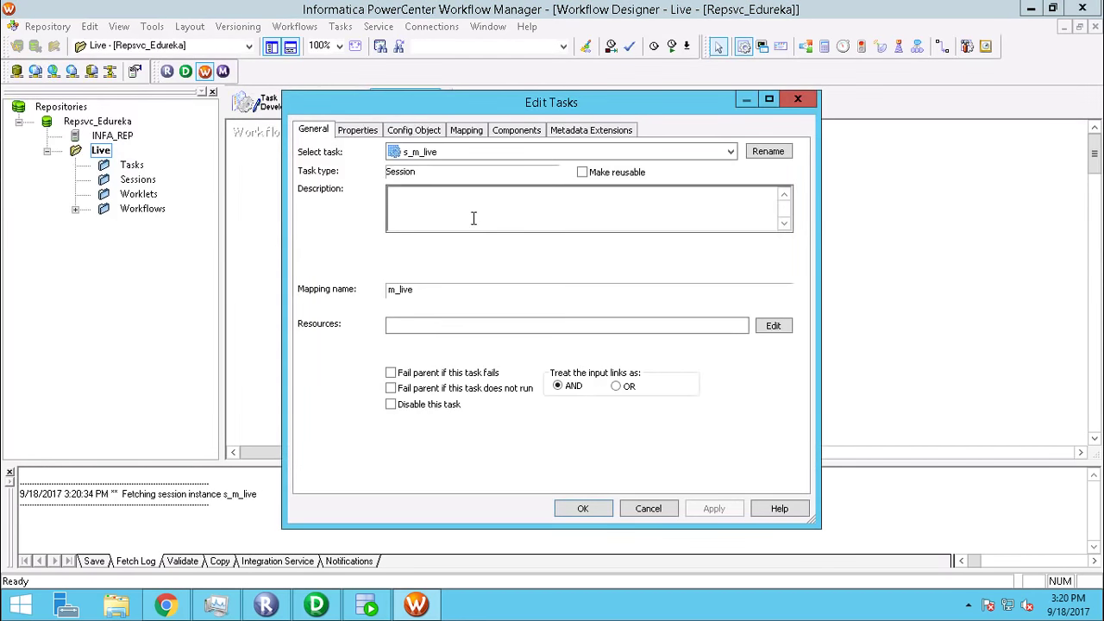
In the session's Mapping tab, review SQ_Product and SQ_CUSTOMERS's HR_SRC connection details.
click(466, 131)
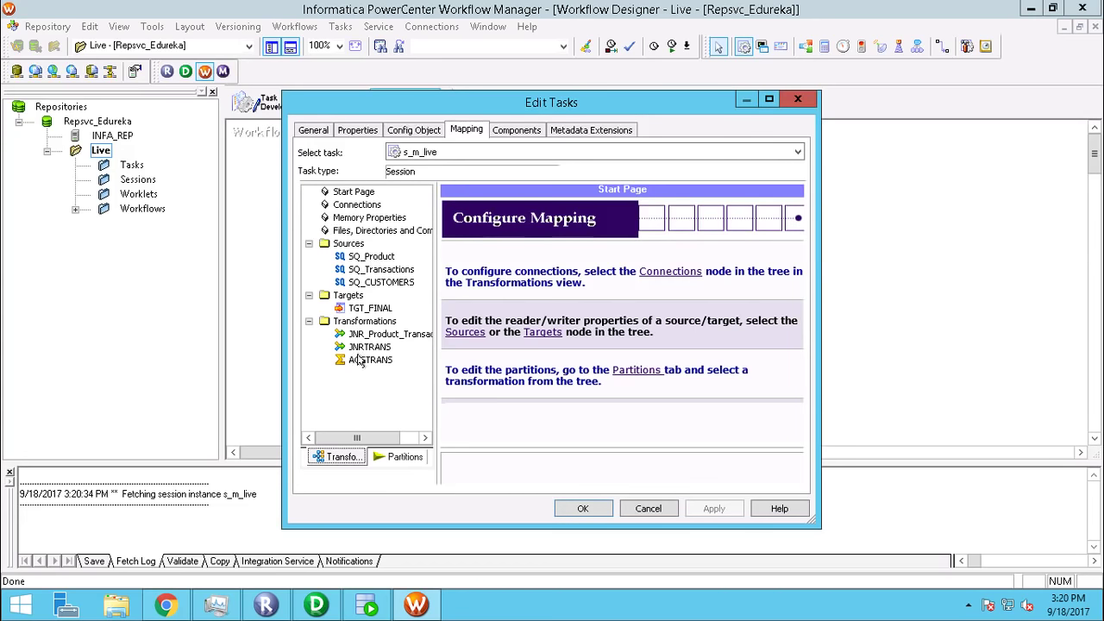
click(371, 257)
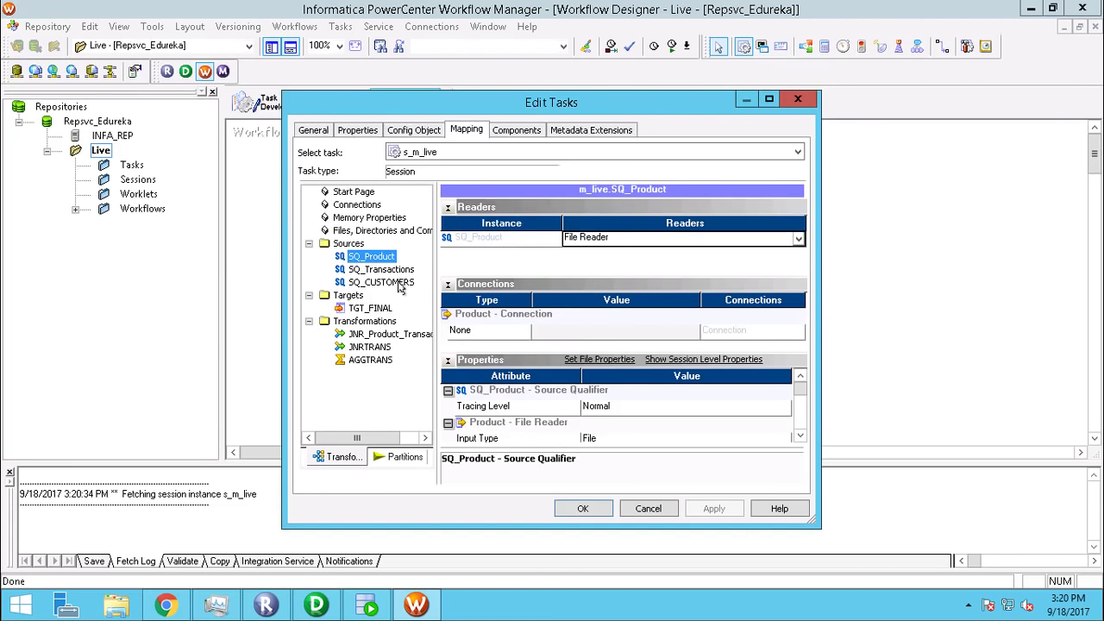
click(398, 284)
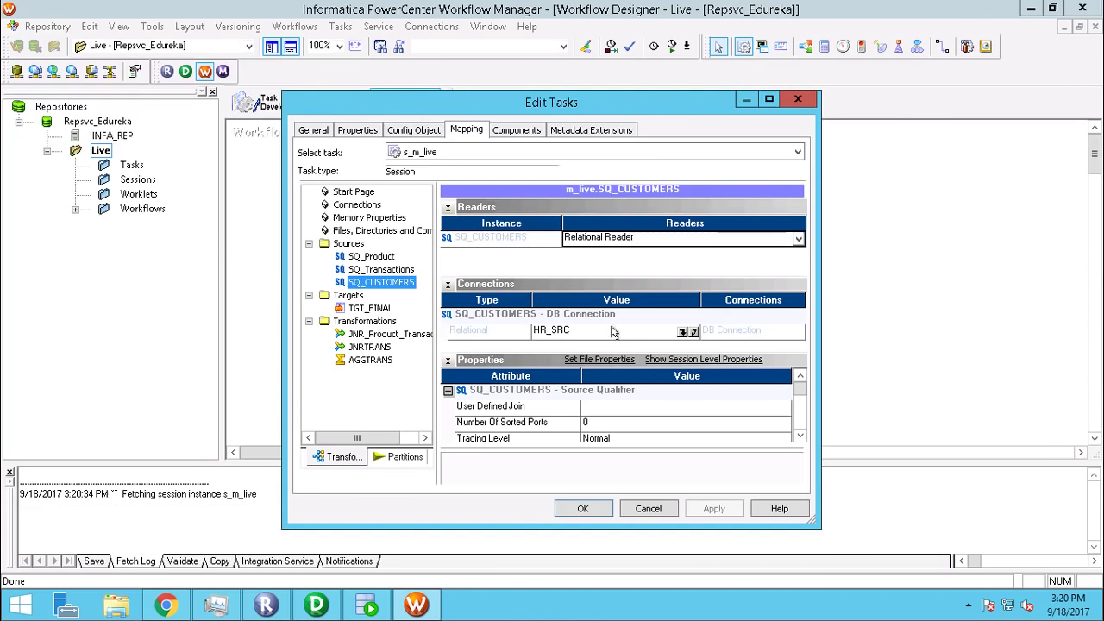
click(693, 332)
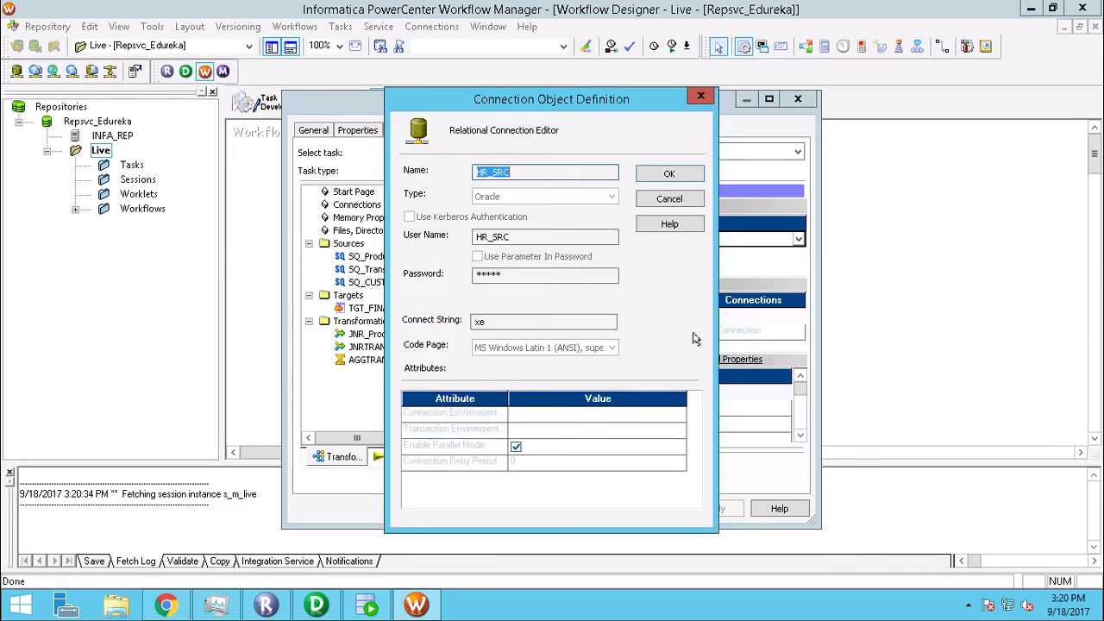
click(687, 199)
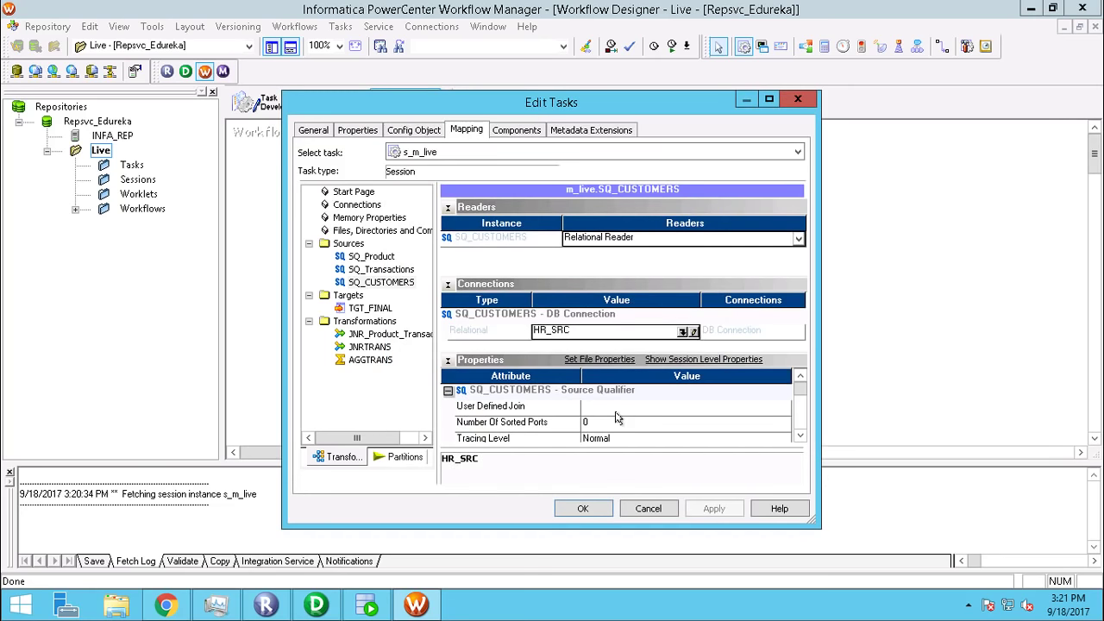
Show SQ_Transactions' file properties and select its $PMSourceFileDir\ source directory value.
click(381, 269)
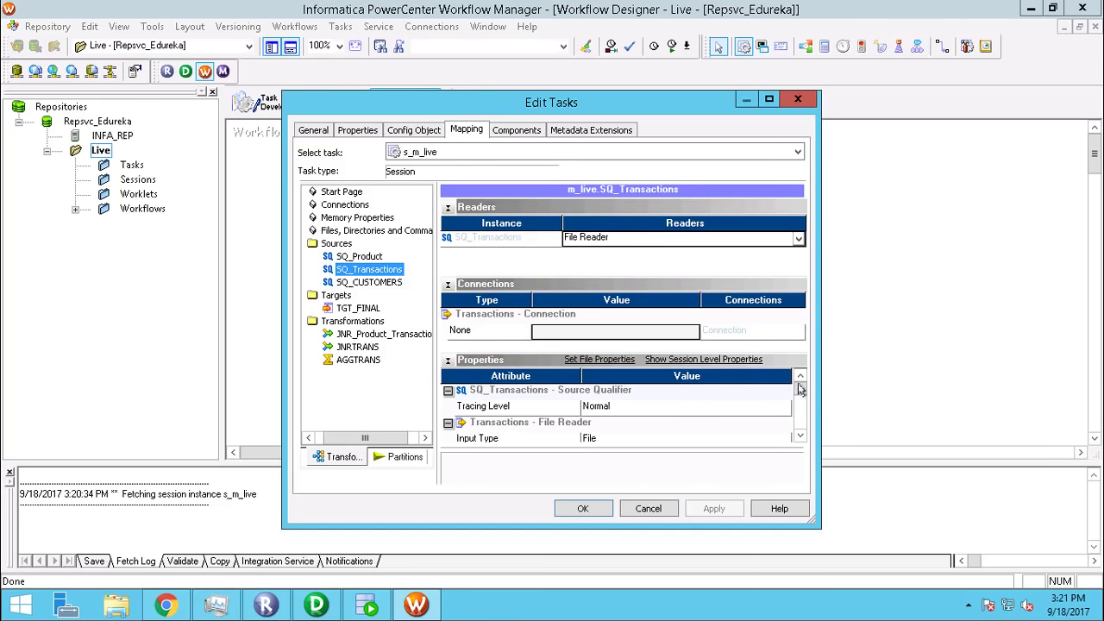
drag(799, 390, 695, 392)
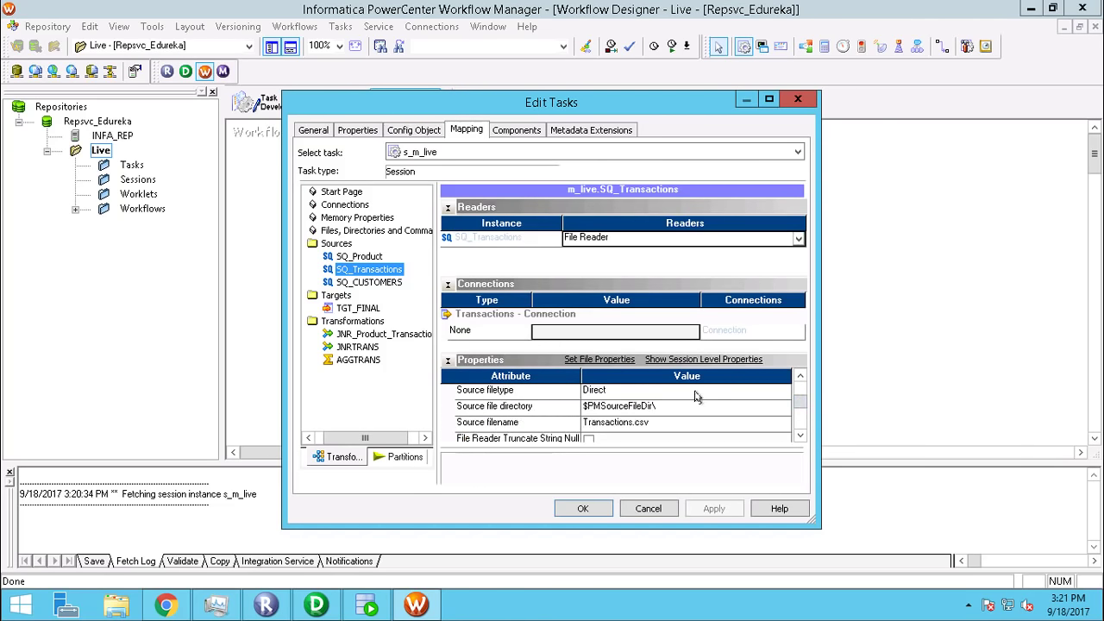
click(673, 406)
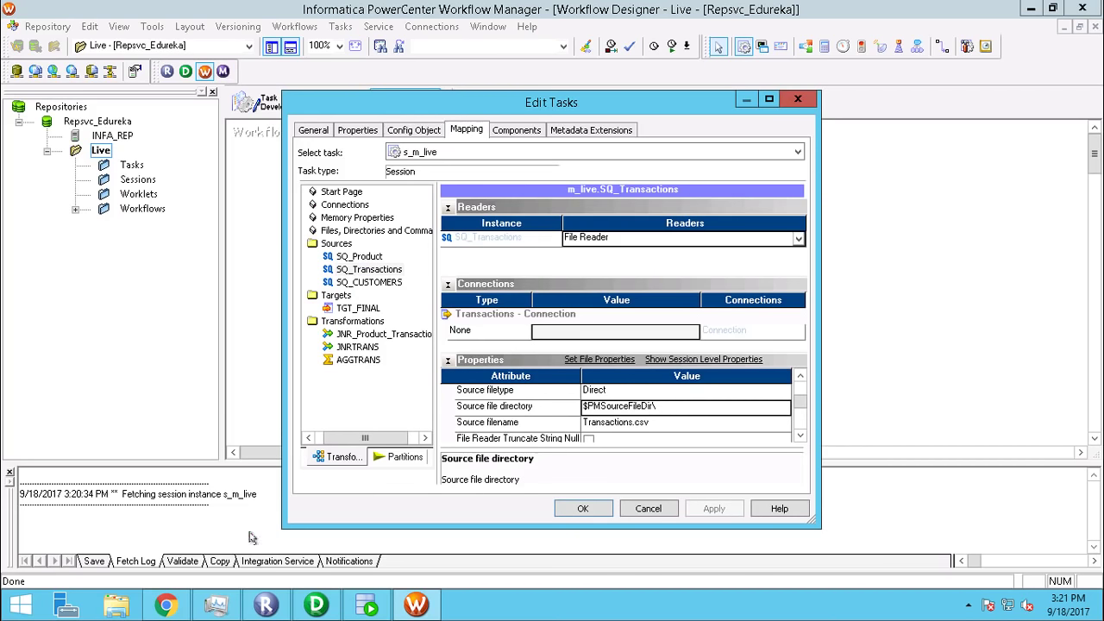
Copy the Downloads\Datasets folder path from File Explorer and return to Workflow Manager.
click(129, 603)
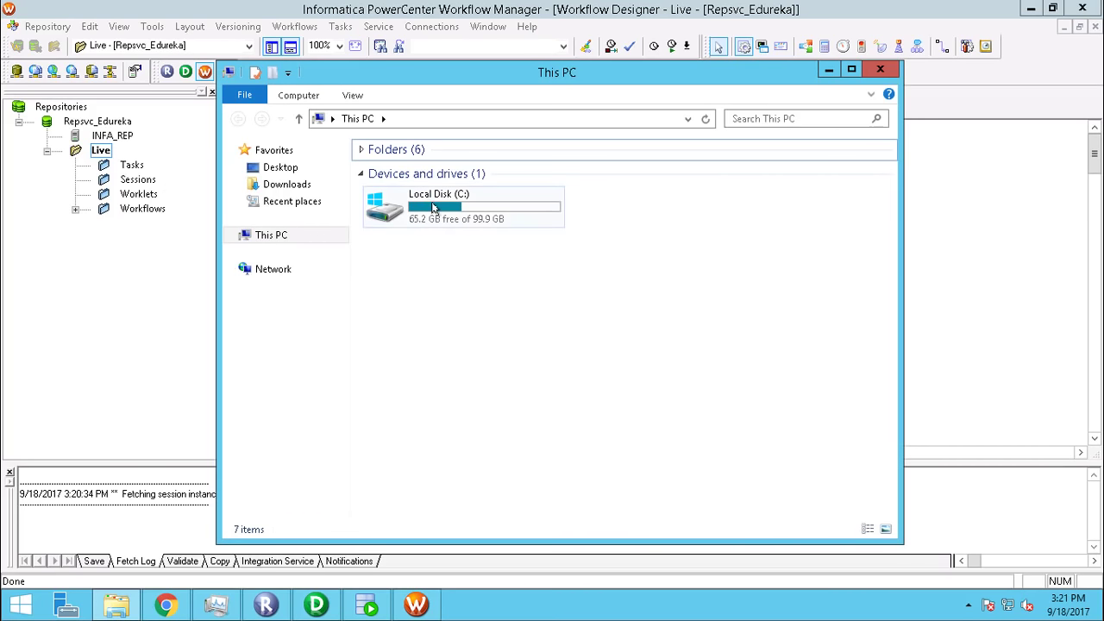
click(303, 184)
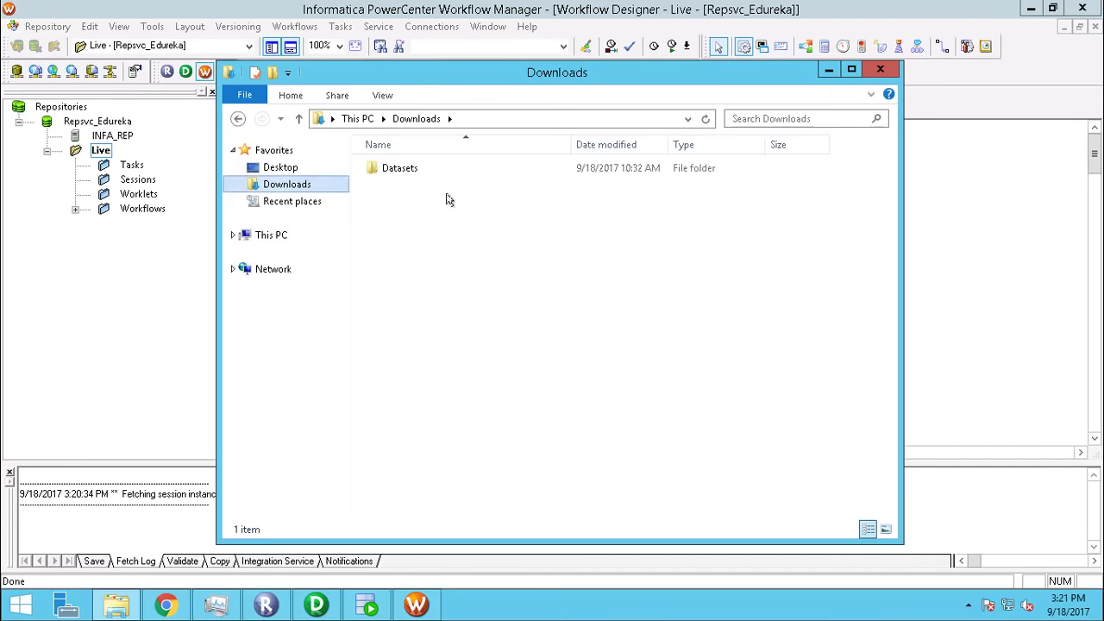
double_click(429, 169)
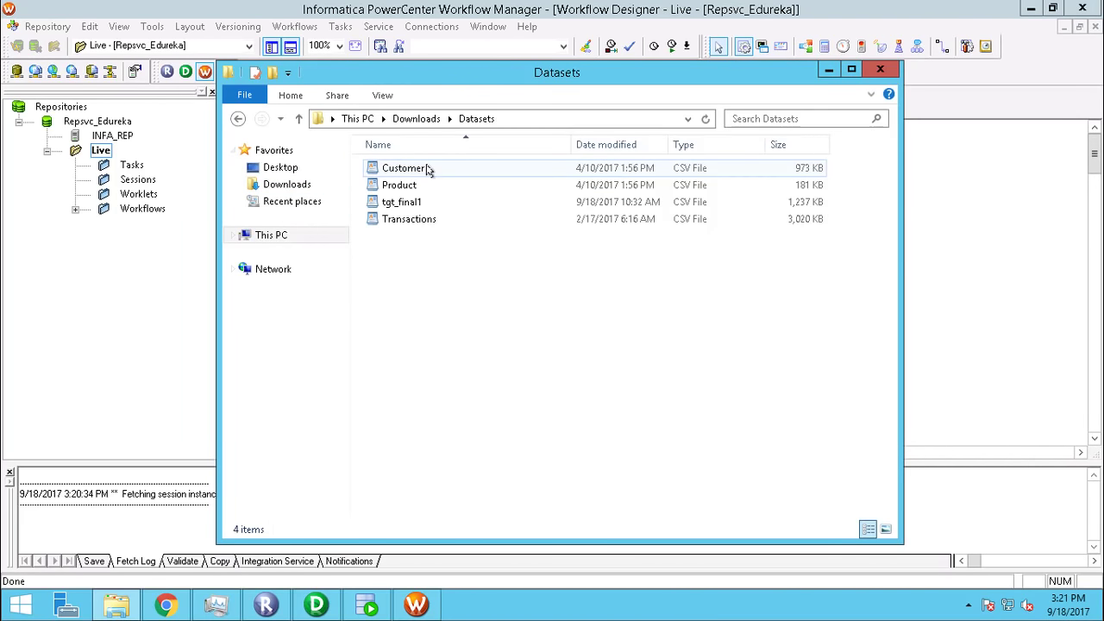
click(518, 121)
key(ctrl+c)
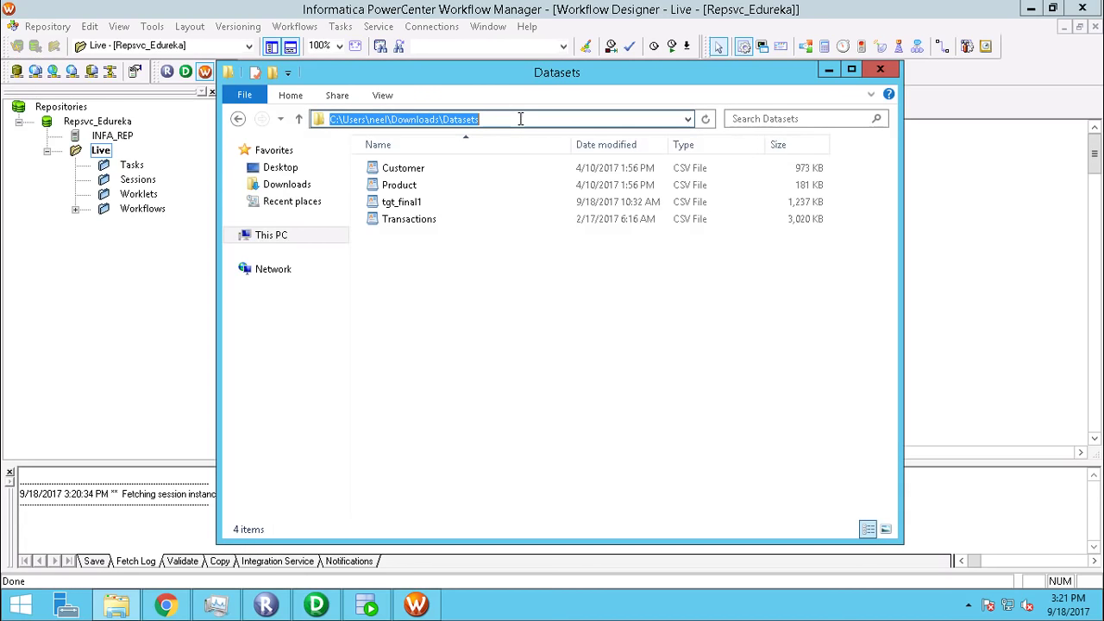
key(alt+Tab)
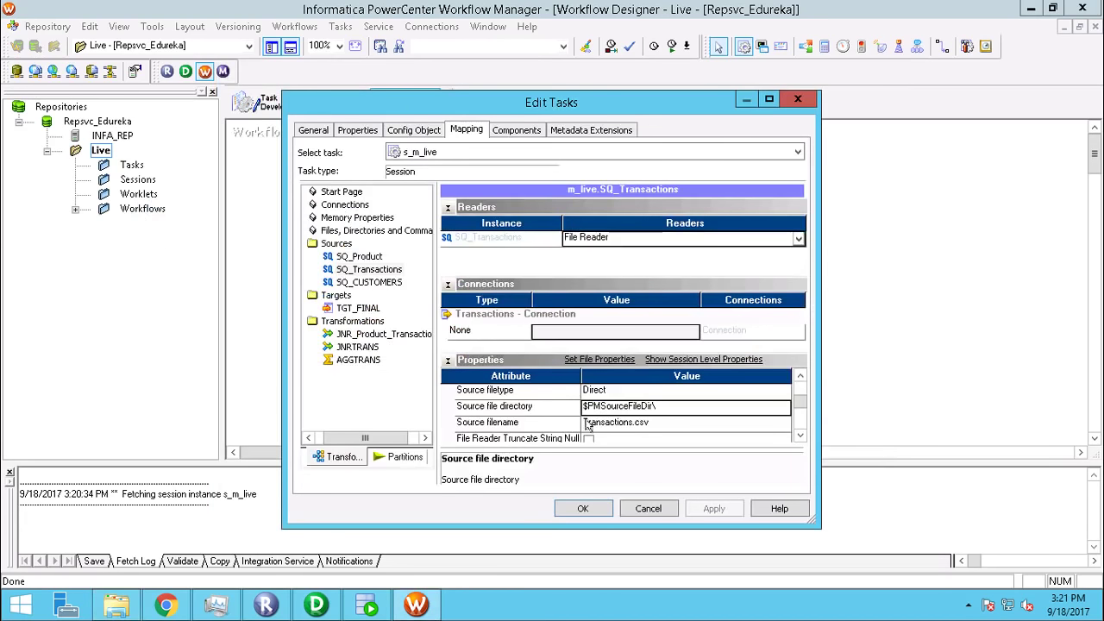
Set SQ_Transactions' source file directory to the pasted Datasets path with a trailing backslash.
click(659, 406)
drag(659, 405, 578, 407)
key(ctrl+v)
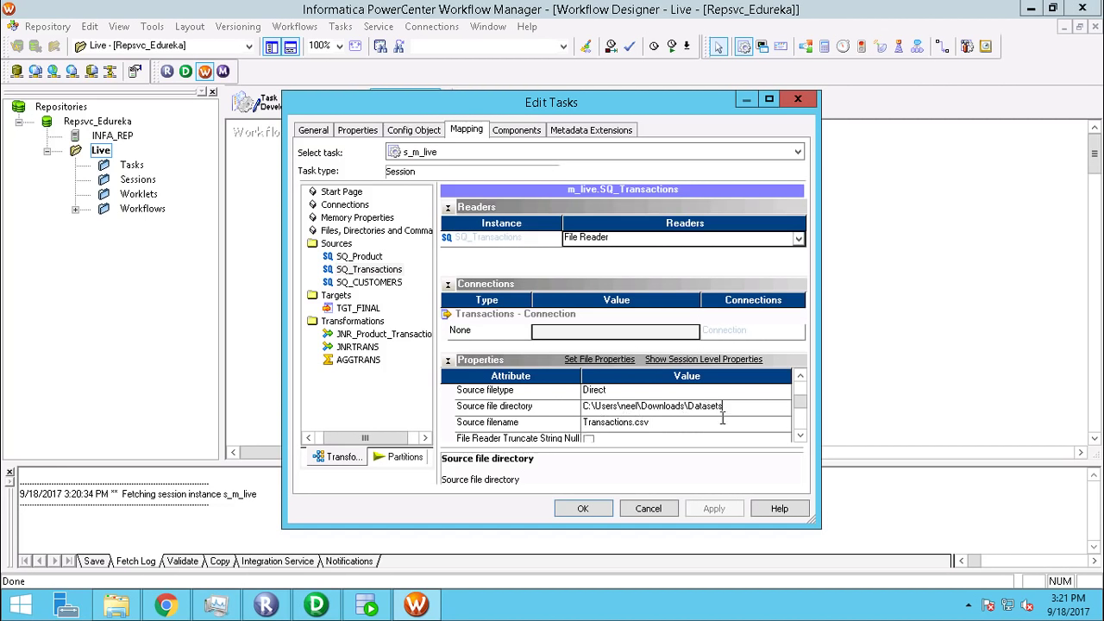
text(\)
Give SQ_Product the same Datasets folder path as its source file directory.
click(356, 258)
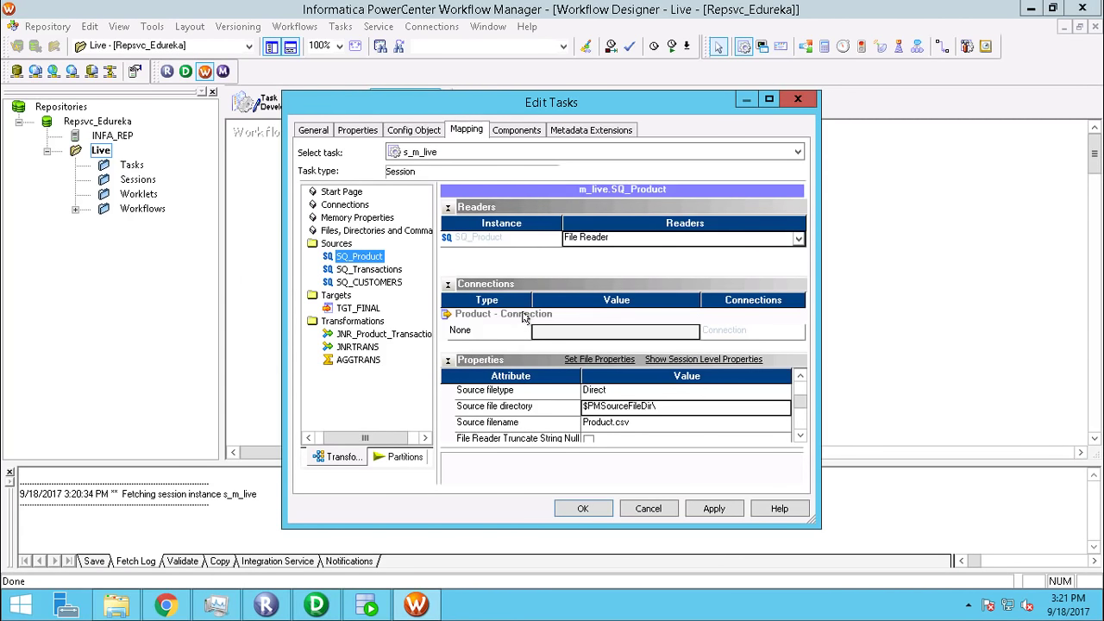
click(656, 408)
drag(623, 412, 571, 417)
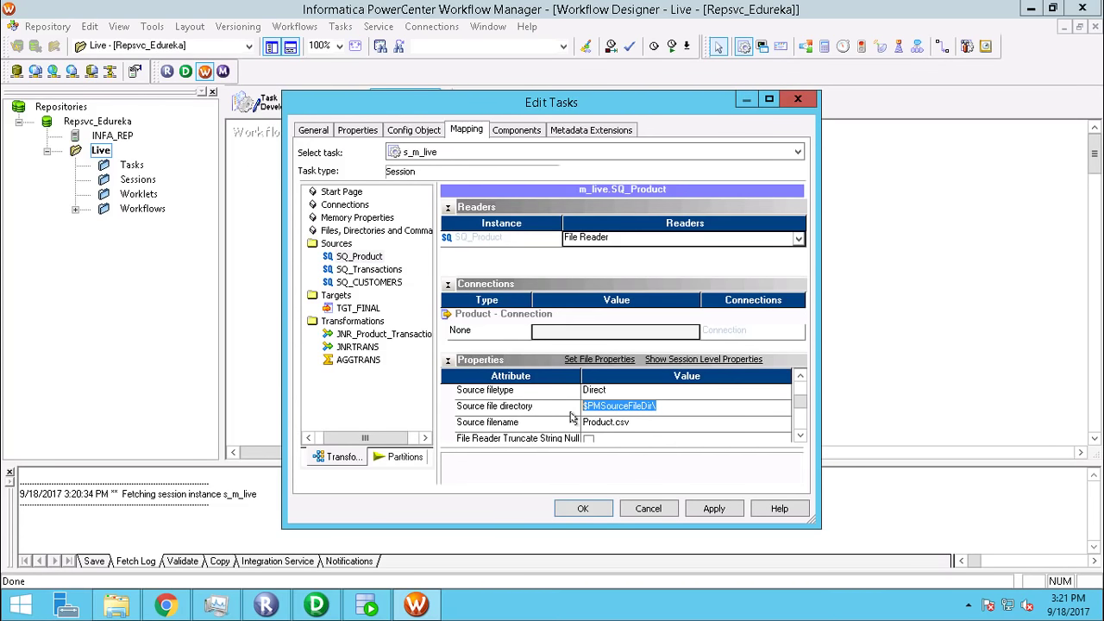
key(ctrl+v)
text(\)
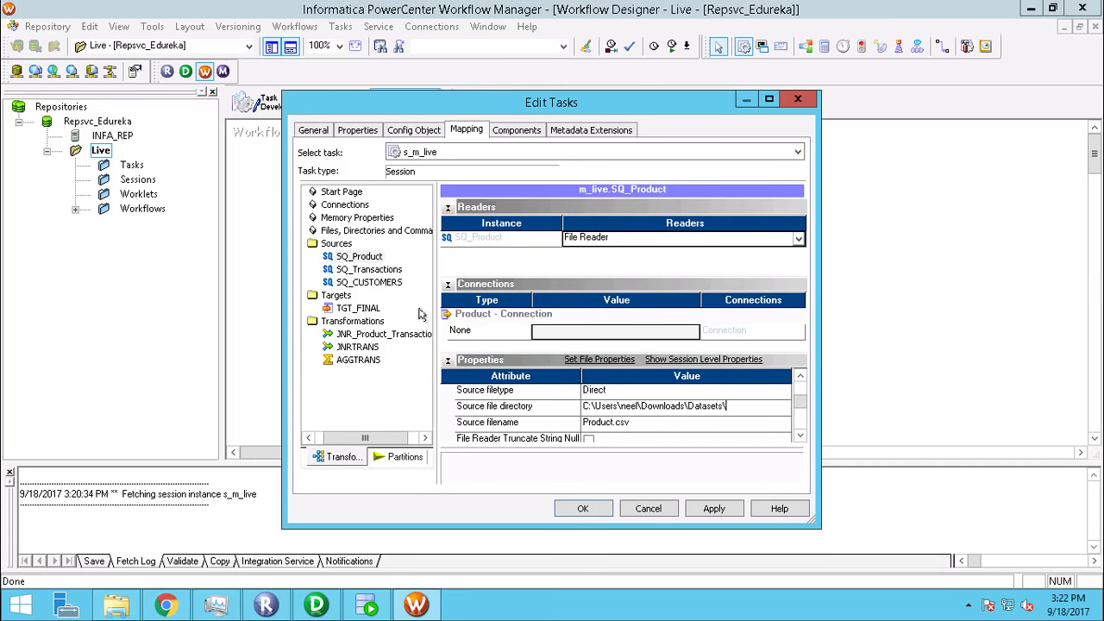
Set TGT_FINAL's Header Options to Output Field Names.
click(376, 312)
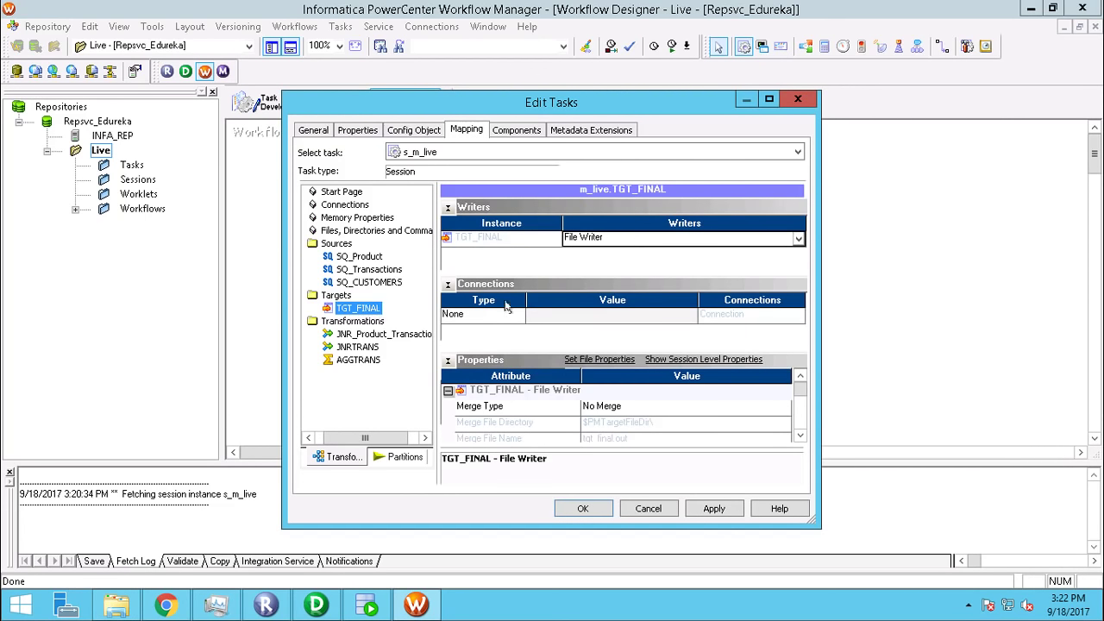
click(801, 437)
click(801, 437)
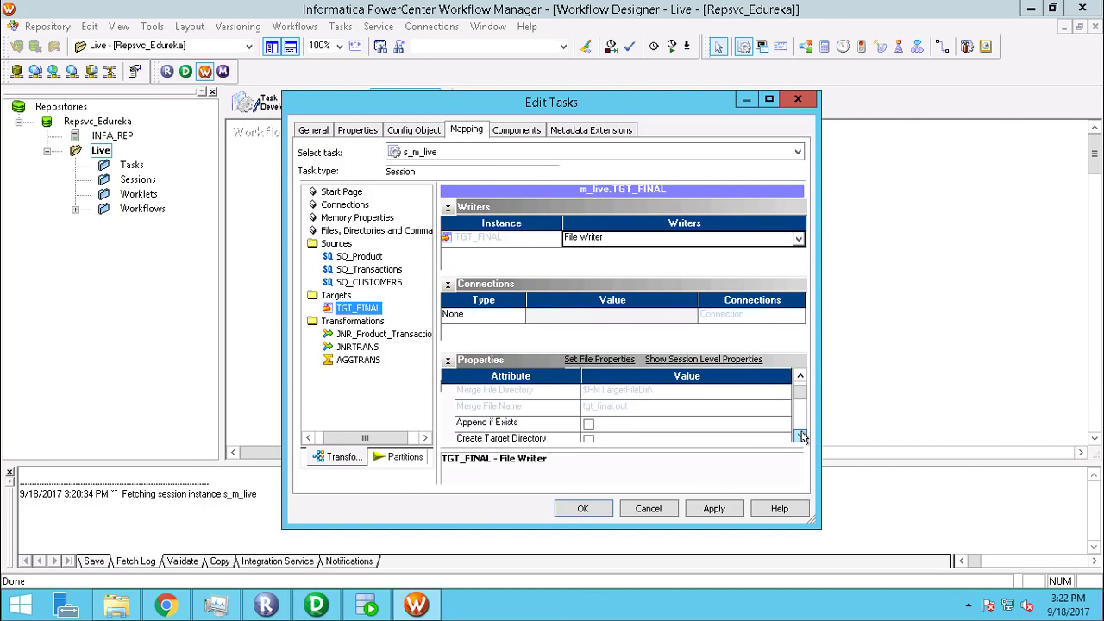
click(802, 436)
click(801, 436)
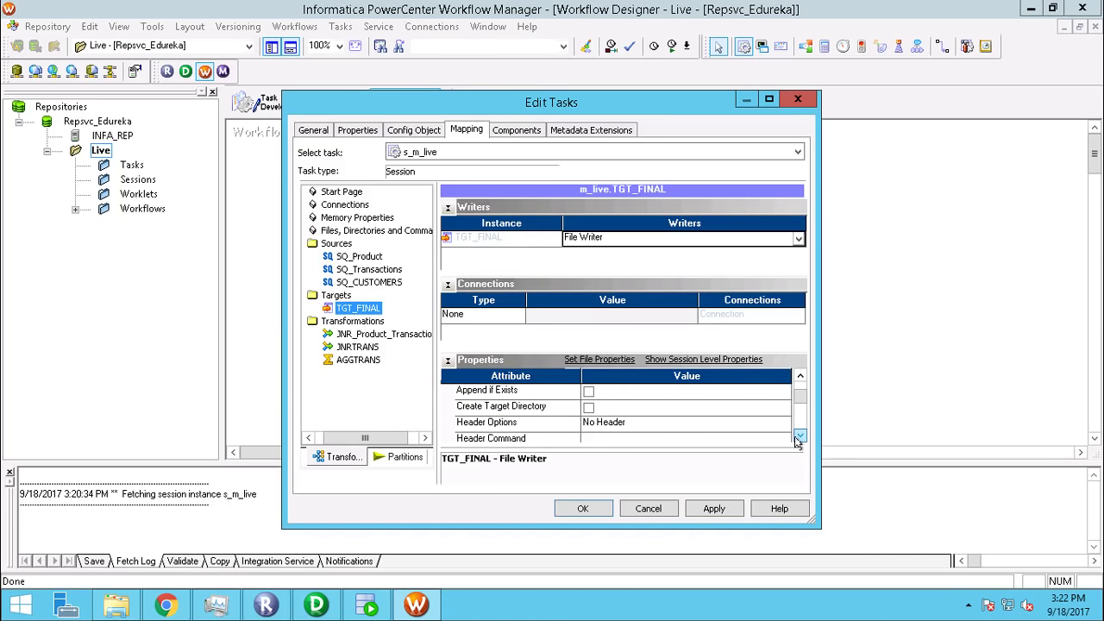
click(770, 423)
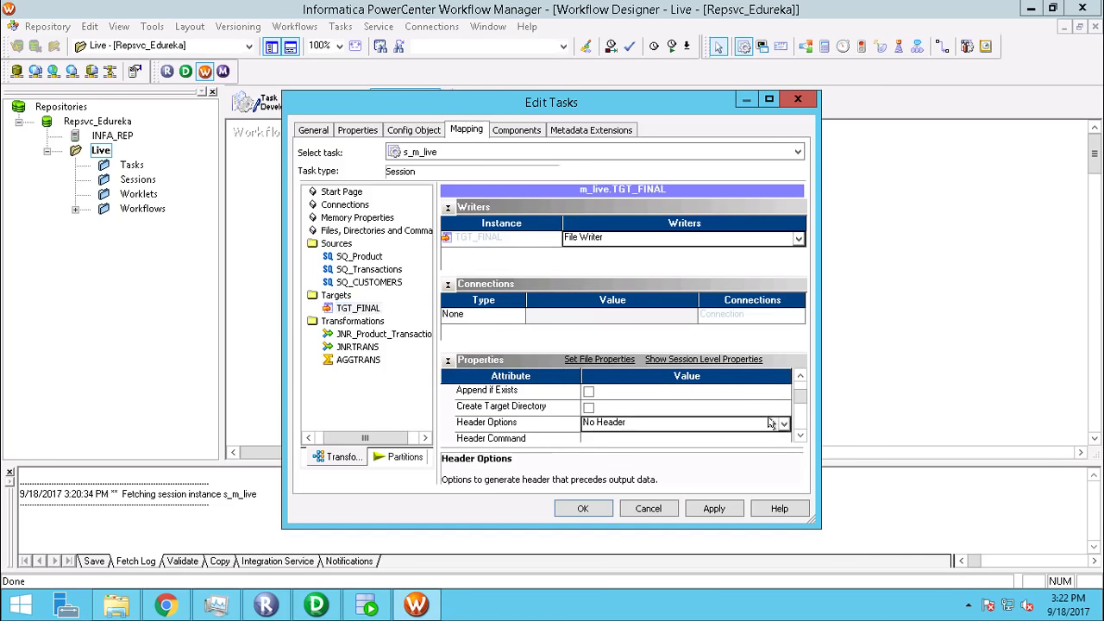
click(770, 422)
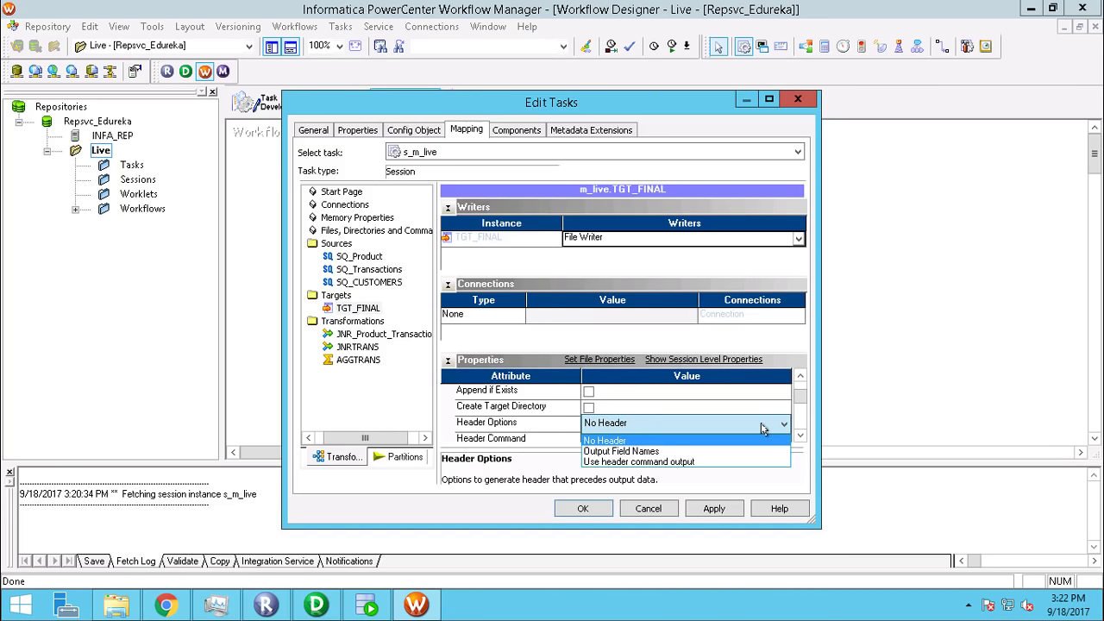
click(714, 452)
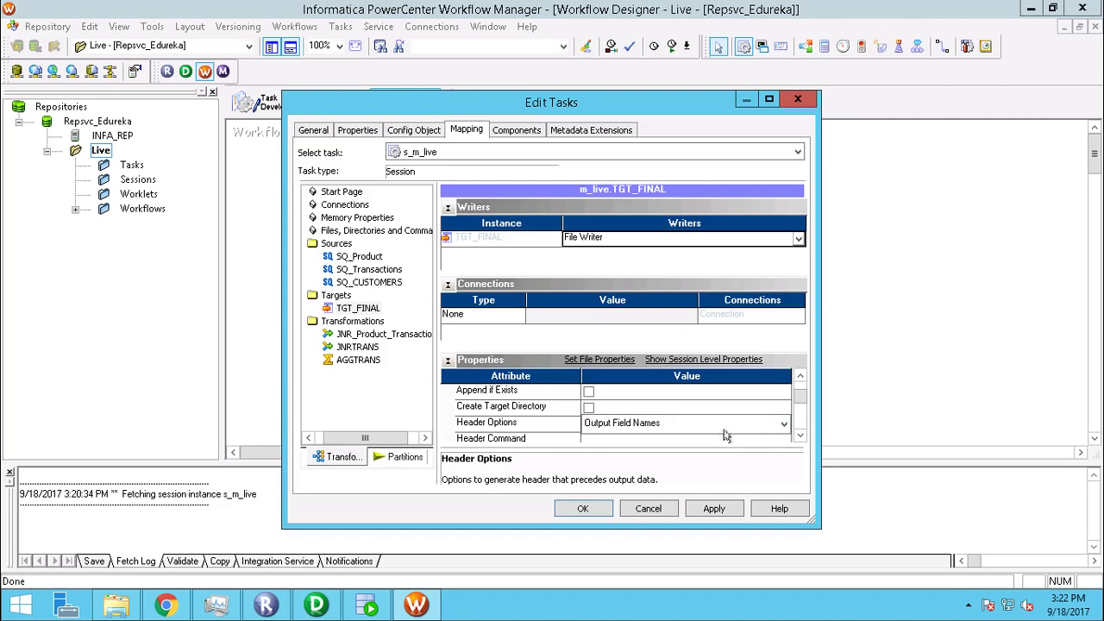
click(724, 423)
scroll(725, 422, down, 1)
scroll(726, 423, up, 1)
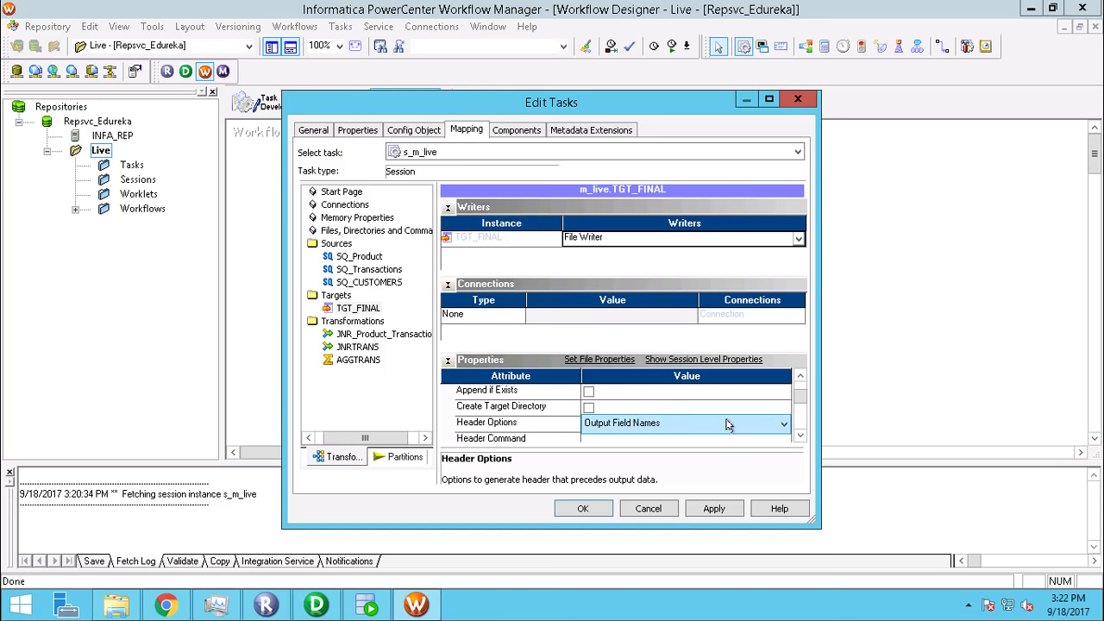
Change TGT_FINAL's output filename to tgt_final1.csv, then apply and confirm the session edits.
click(799, 436)
click(799, 435)
click(799, 436)
click(799, 437)
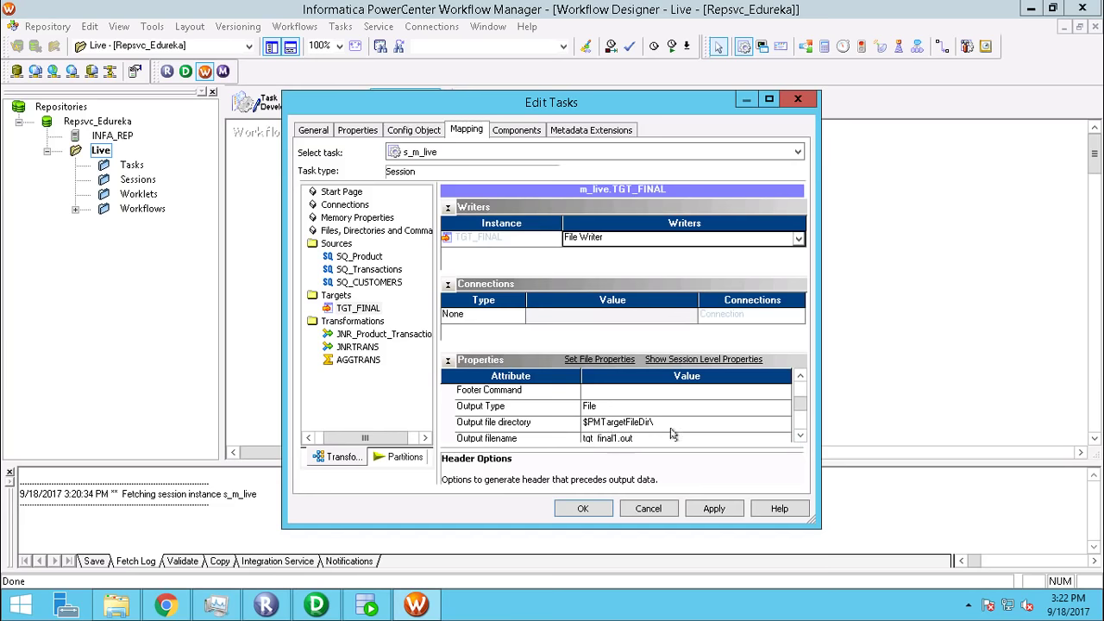
click(801, 436)
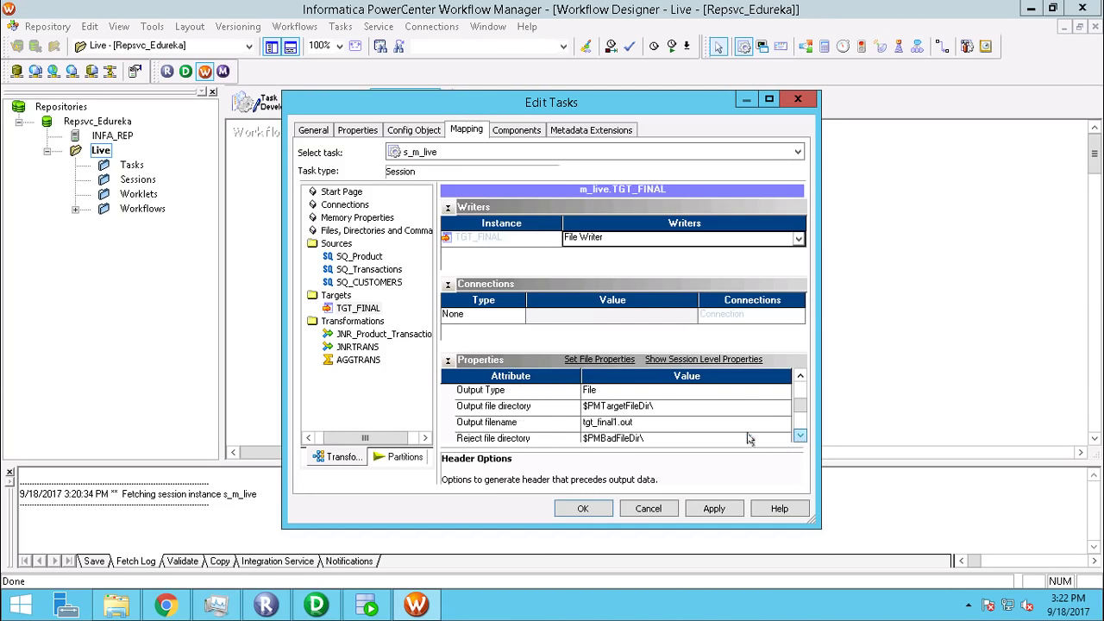
click(635, 423)
key(BackSpace)
key(BackSpace)
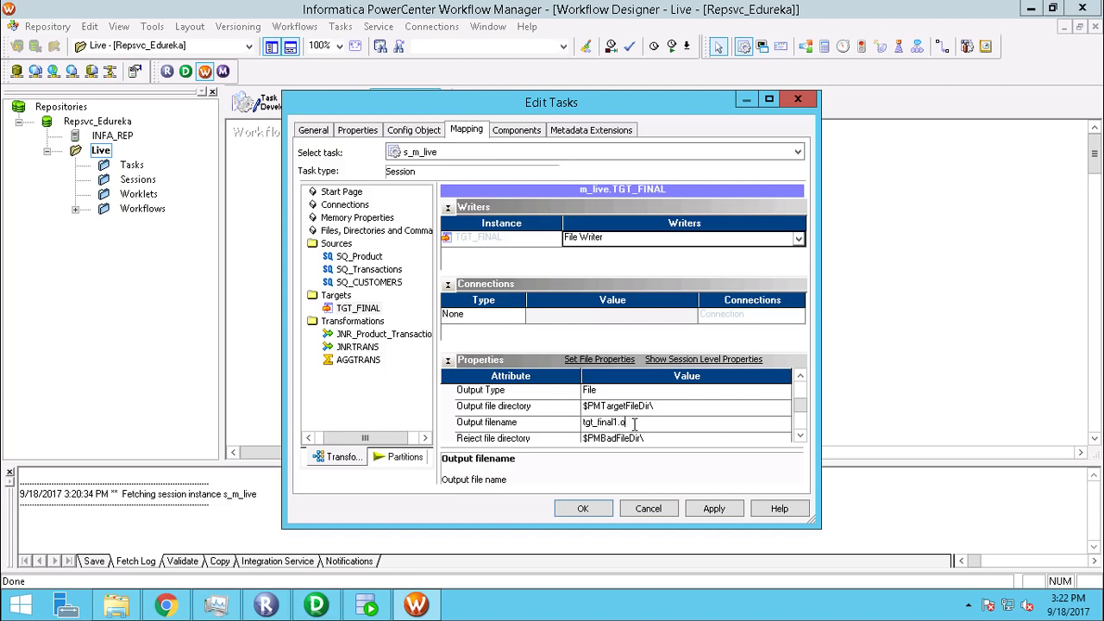
key(BackSpace)
text(csv)
click(657, 407)
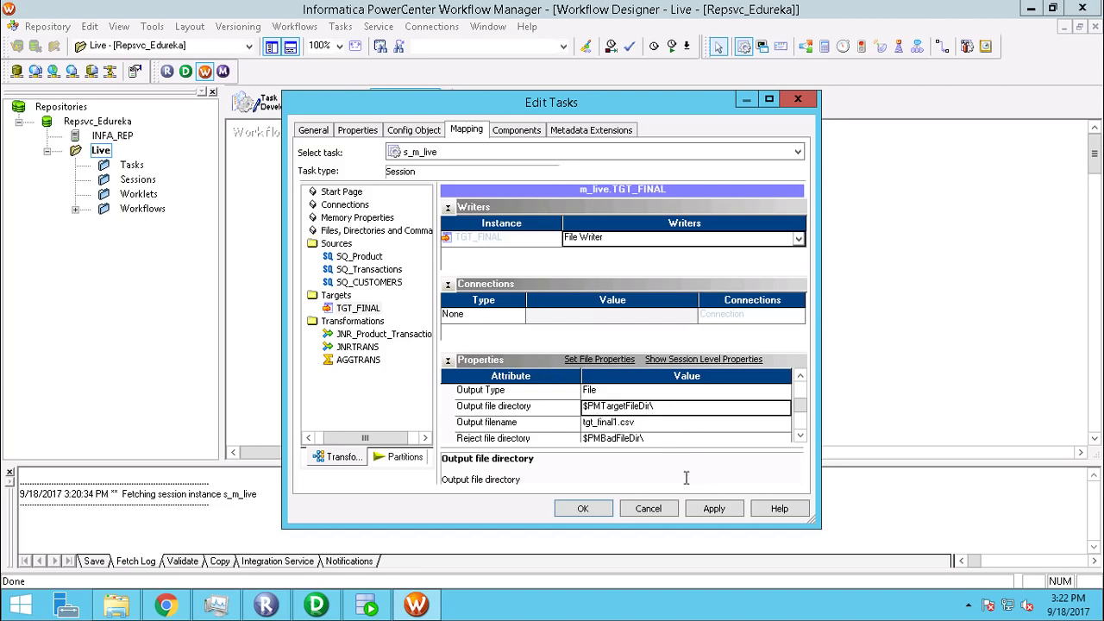
click(714, 508)
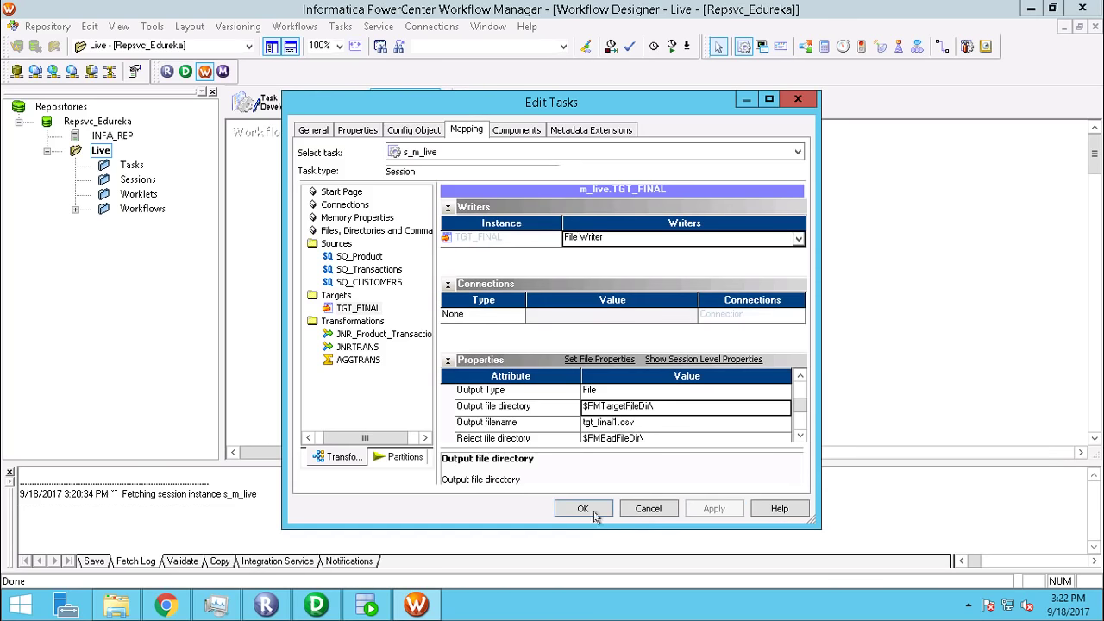
click(582, 509)
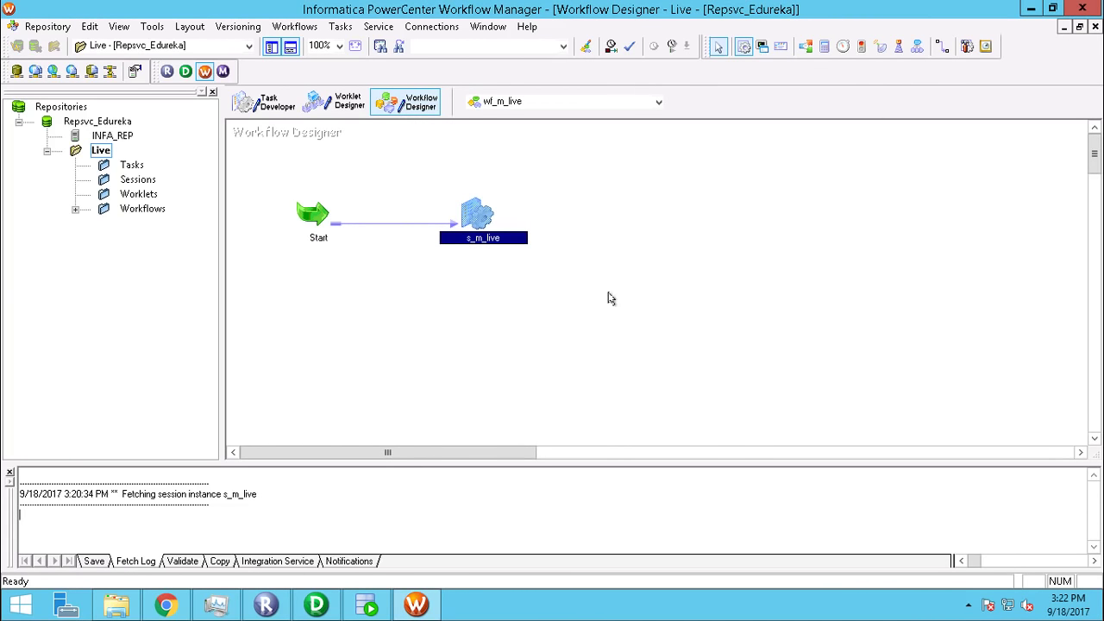
Save workflow wf_m_live and confirm the Save log reports it VALID and inserted.
key(ctrl+s)
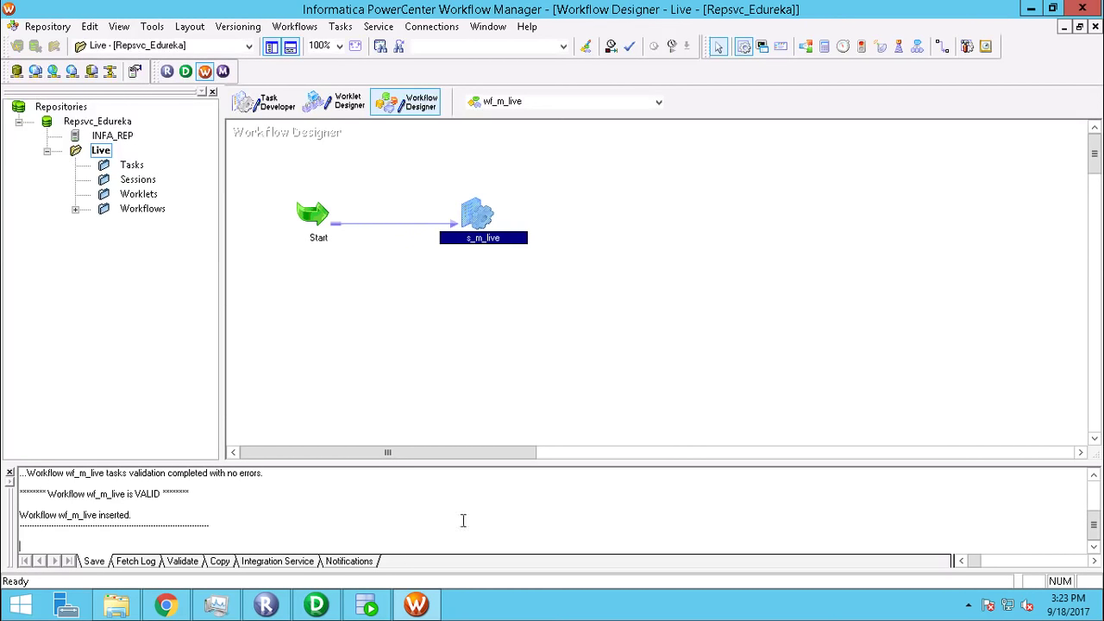
mouse_move(1095, 527)
mouse_down()
mouse_move(1101, 475)
mouse_move(1100, 545)
mouse_up()
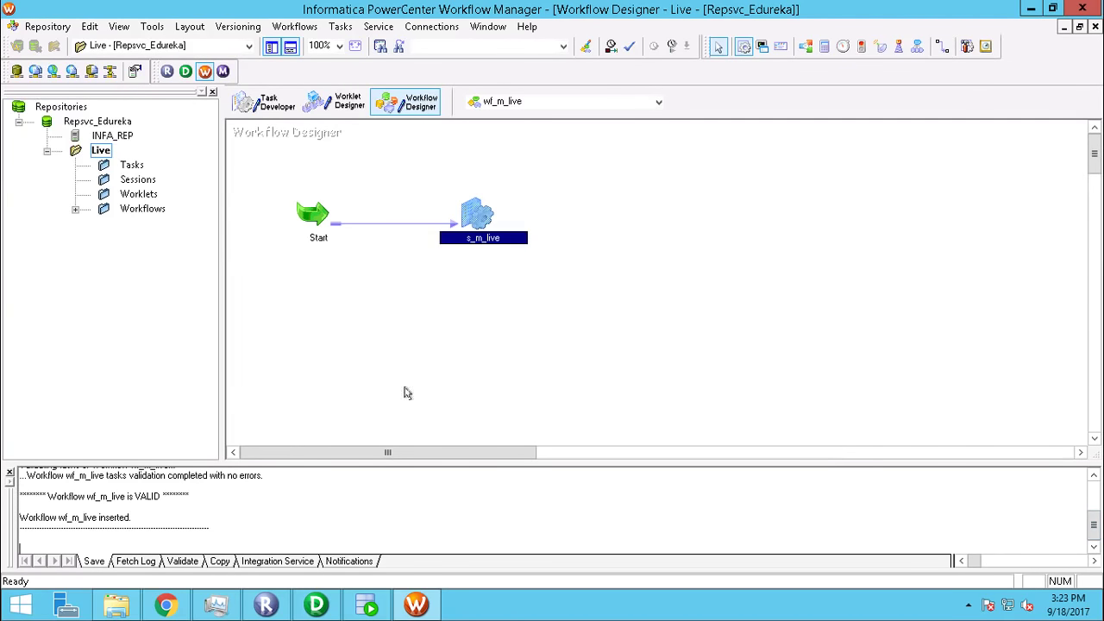